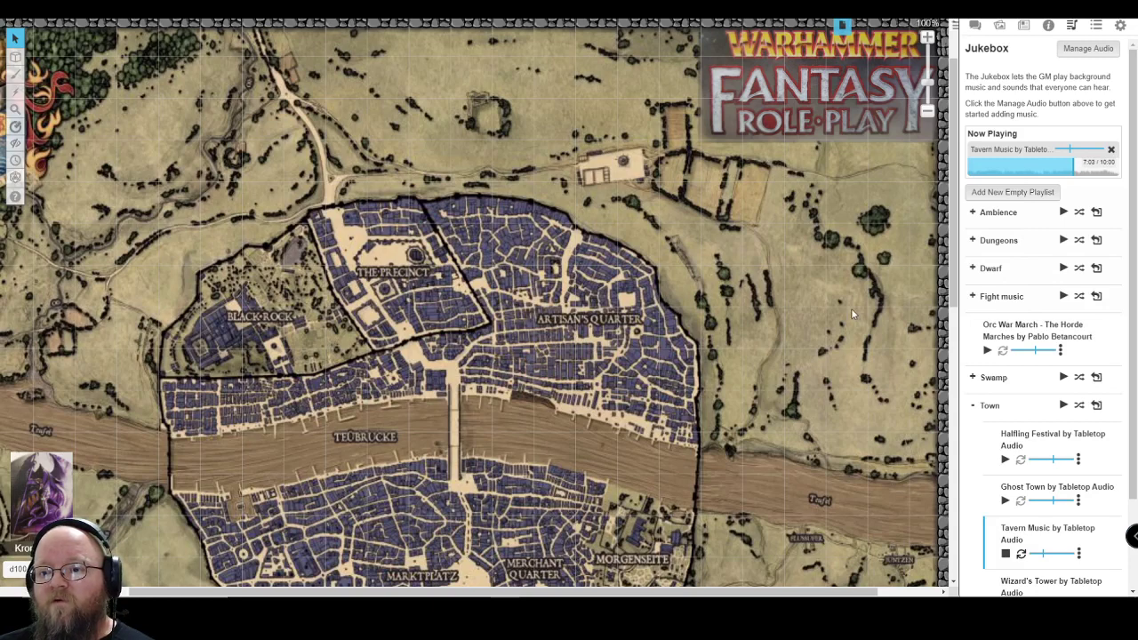
Create a new character journal entry named "New" and save it
left_click(1025, 27)
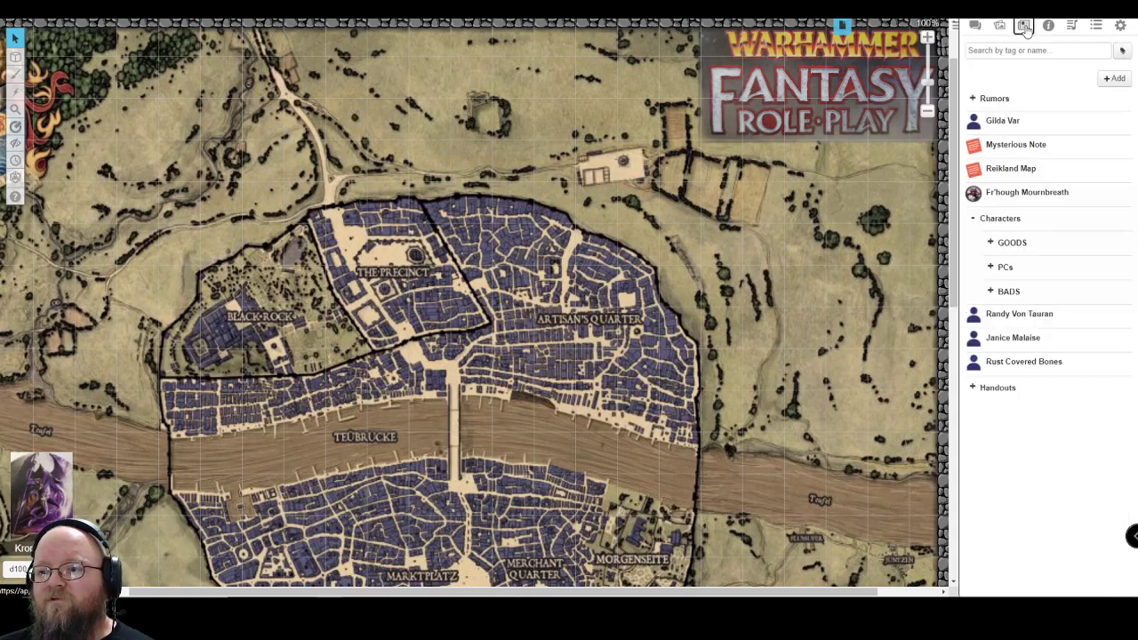
left_click(1113, 79)
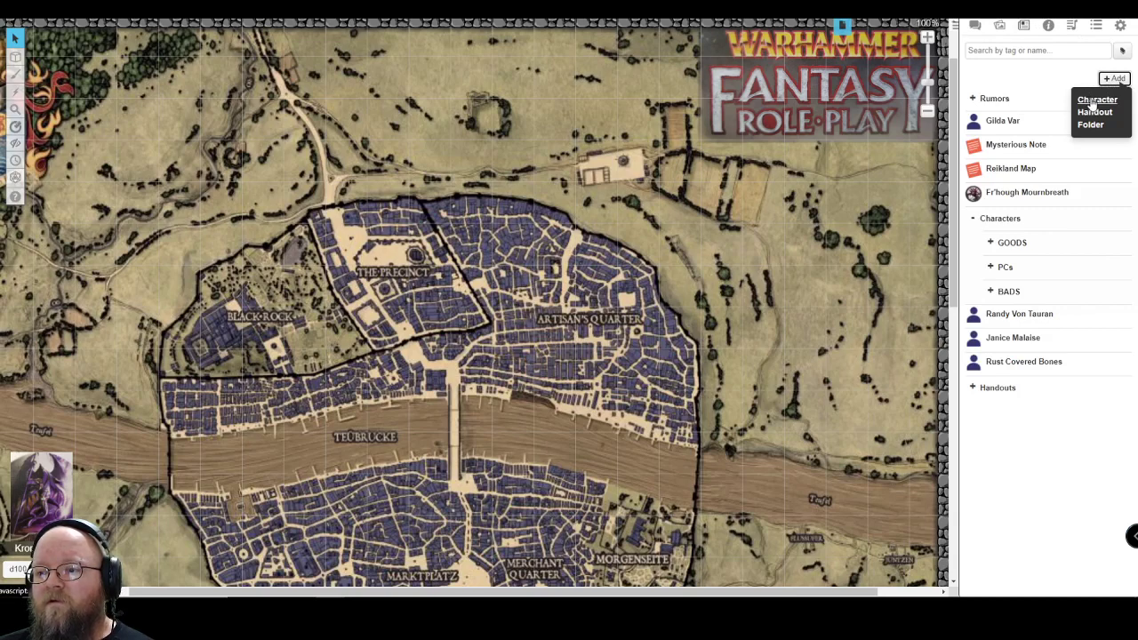
left_click(1092, 102)
left_click_drag(597, 113, 485, 117)
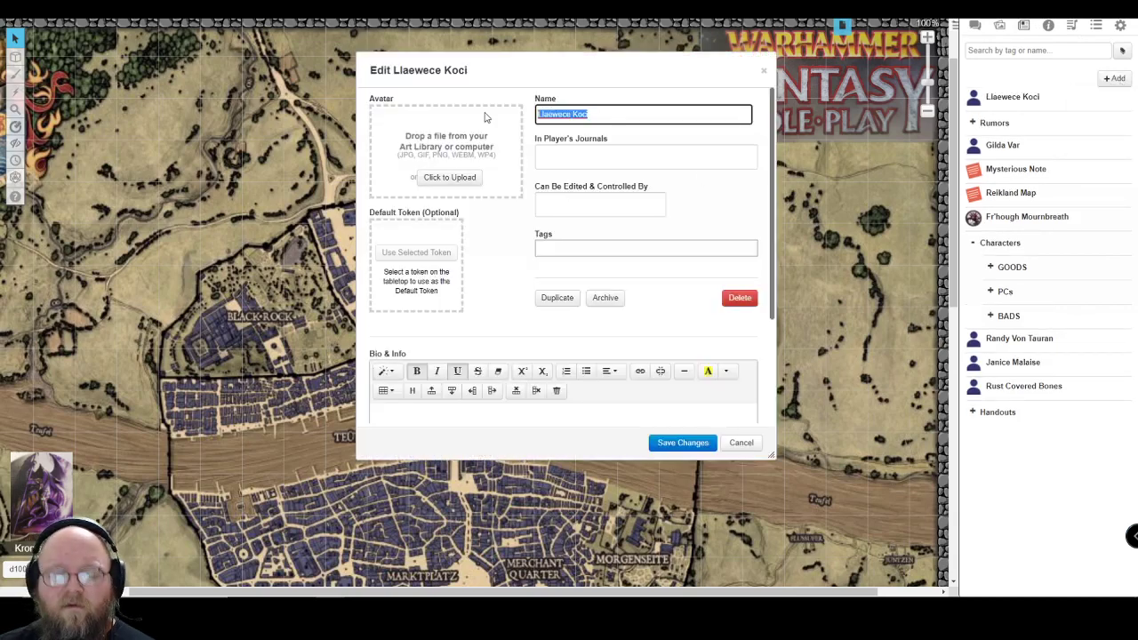
type("News")
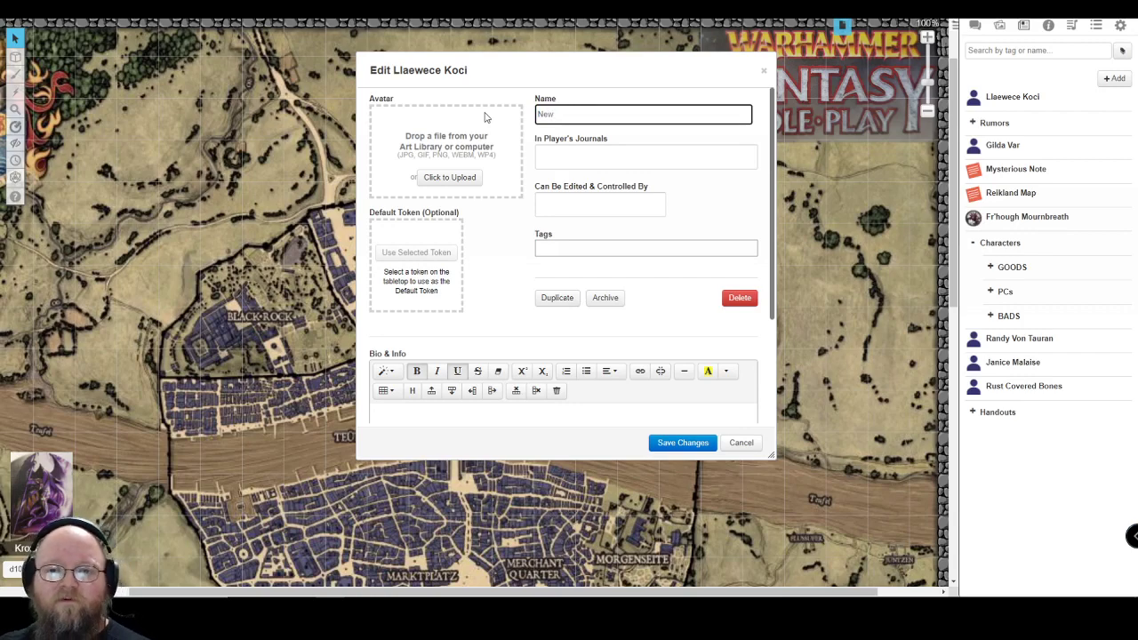
left_click(677, 443)
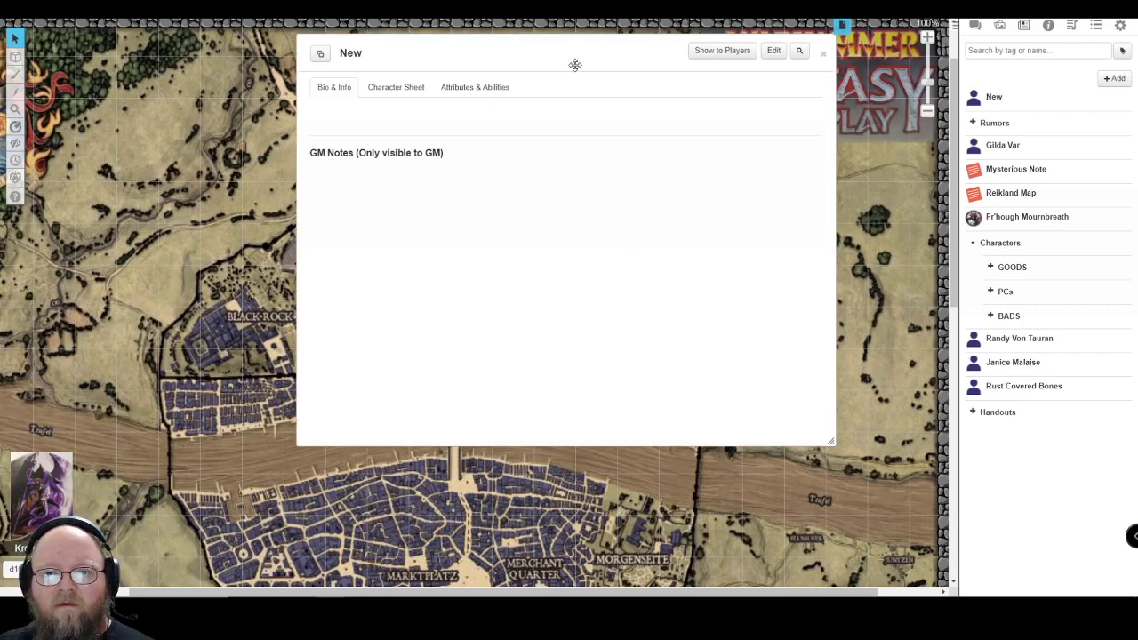
Open the new character's character sheet, move its window away from the centre and make it taller
left_click_drag(575, 65, 306, 64)
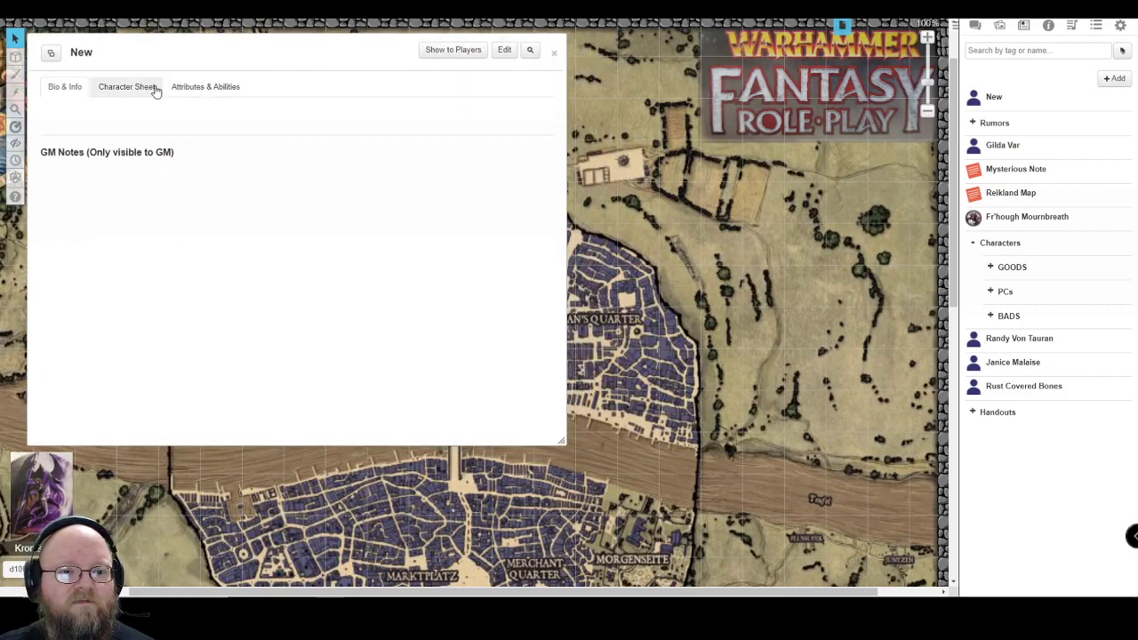
left_click(127, 86)
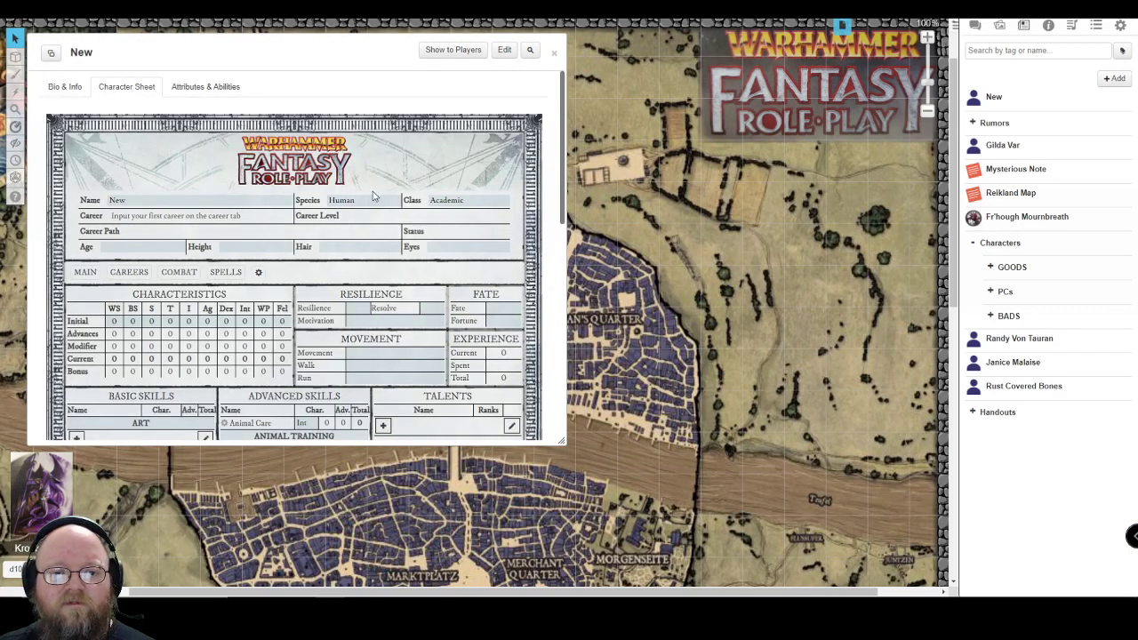
scroll(372, 192, "down", 3)
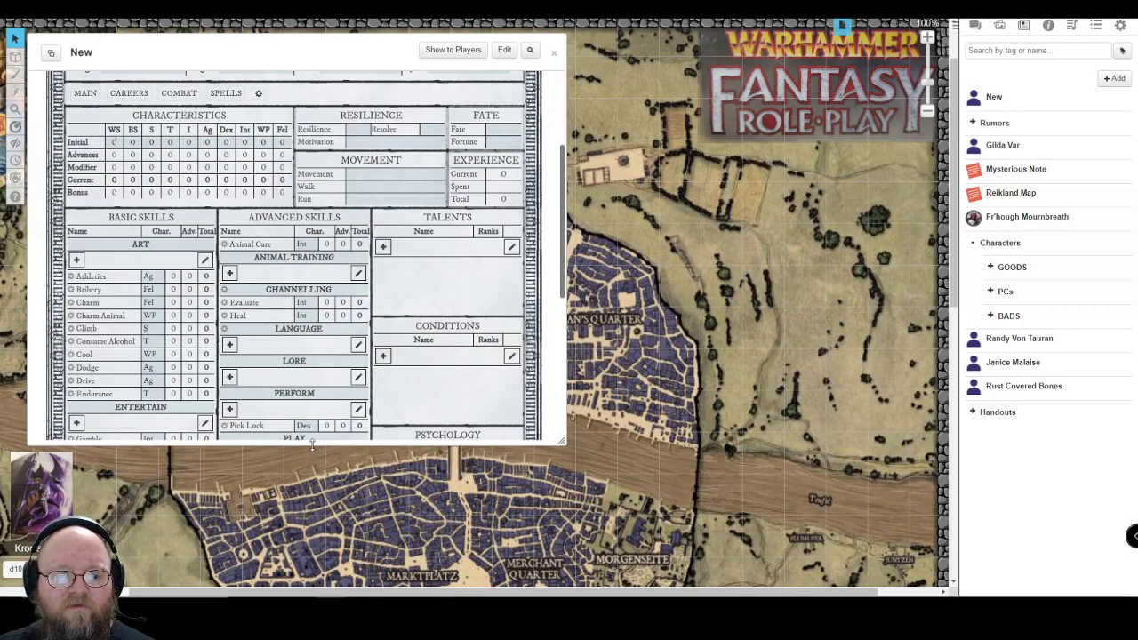
left_click_drag(313, 445, 303, 540)
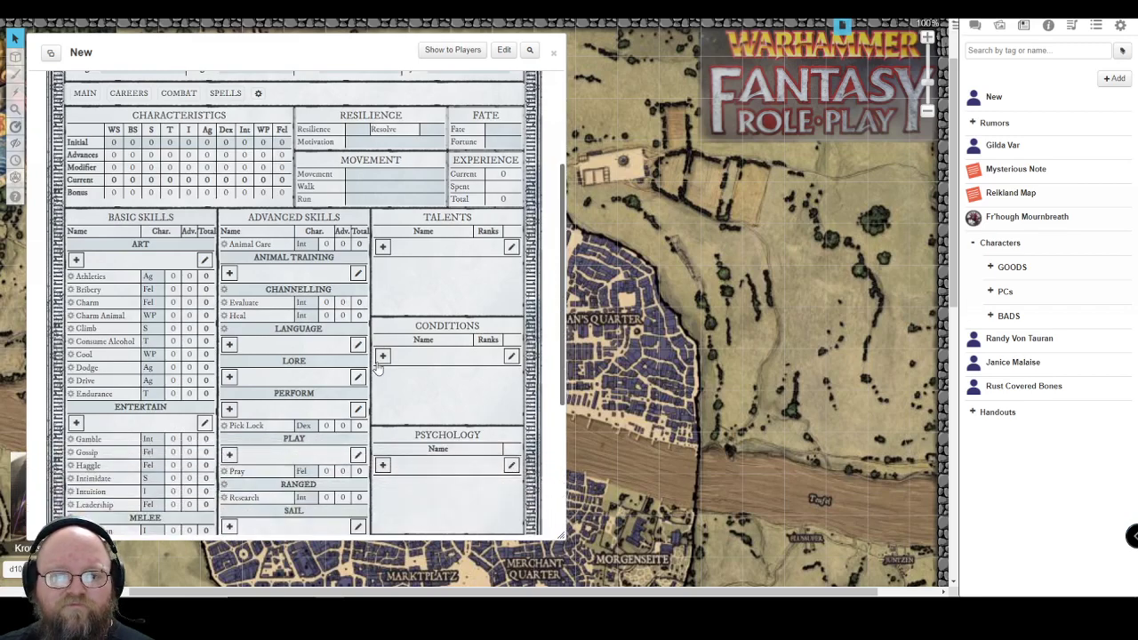
scroll(357, 353, "up", 3)
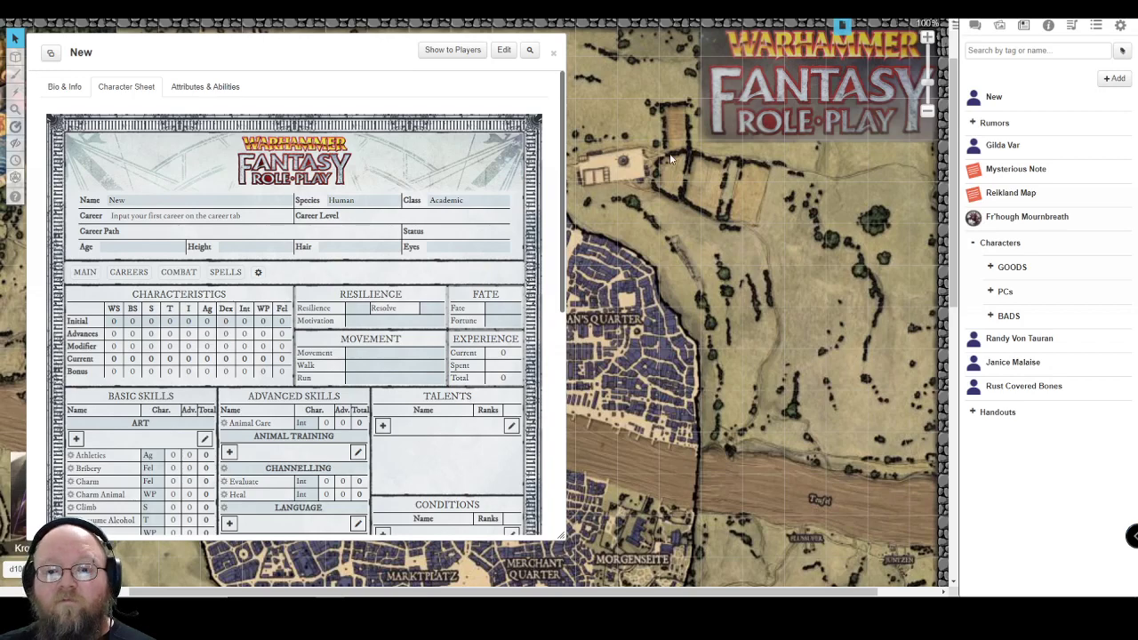
Search the compendium for "character", open the first Creating a Character rules page and place it beside the character sheet
left_click(1048, 27)
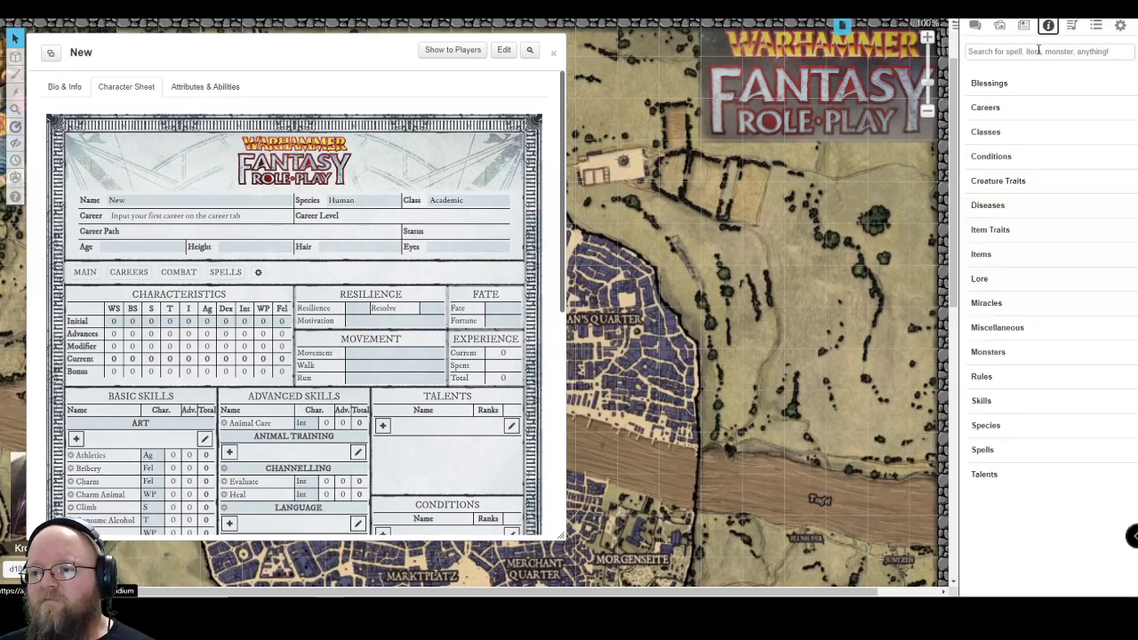
left_click(1036, 51)
type("character")
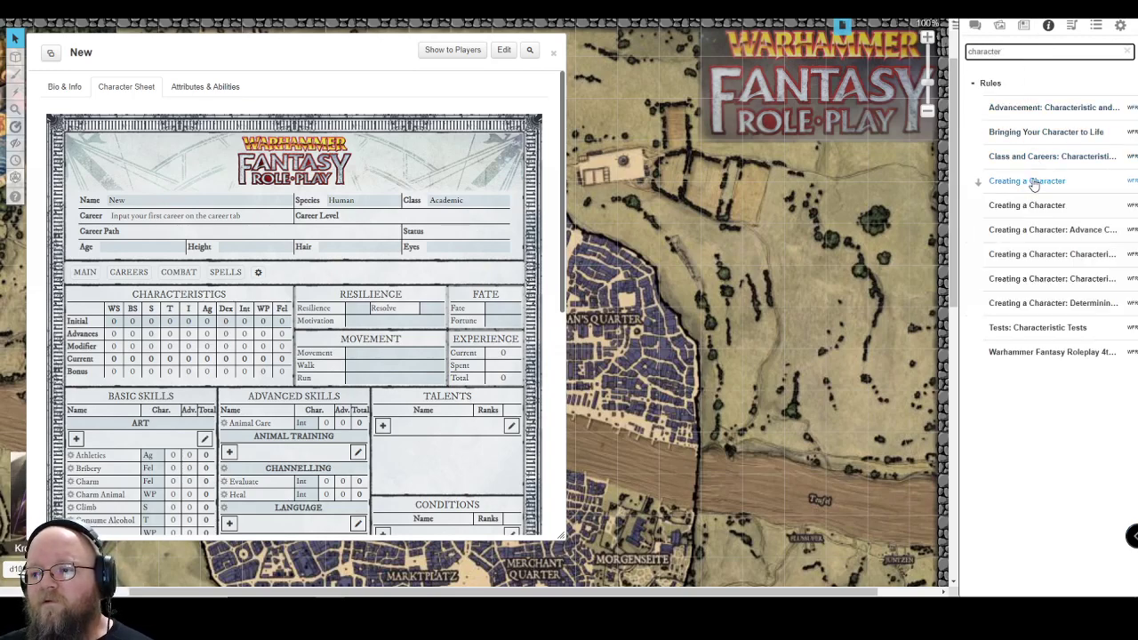
left_click(1032, 182)
left_click_drag(539, 89, 701, 63)
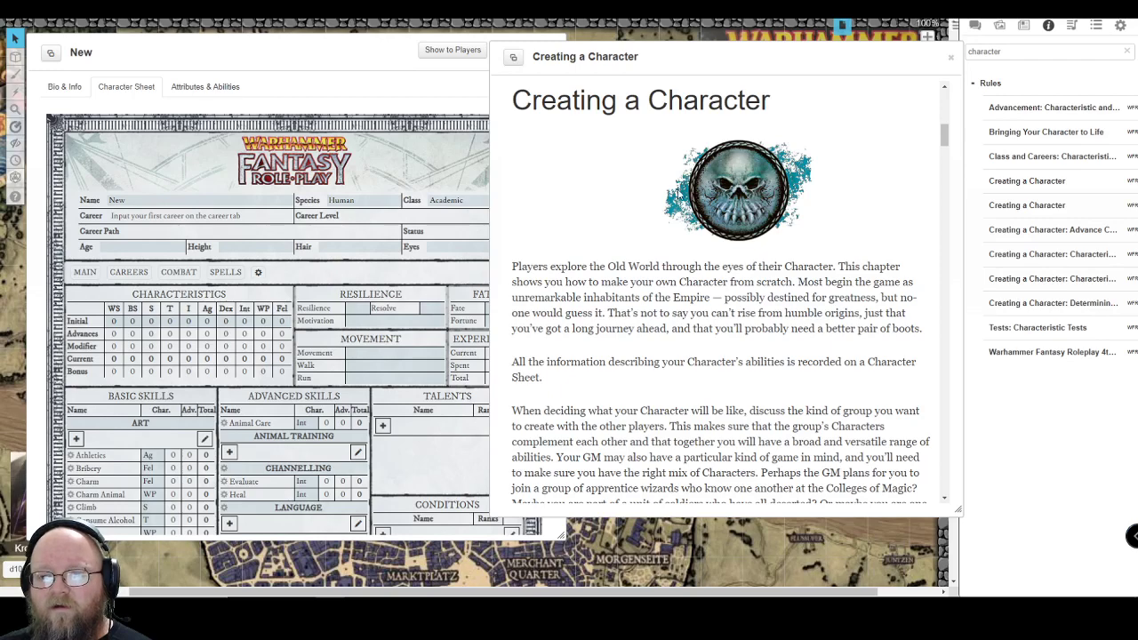
Read the rules down to the Random Species Table and check the d100 roll in the chat
scroll(712, 218, "down", 2)
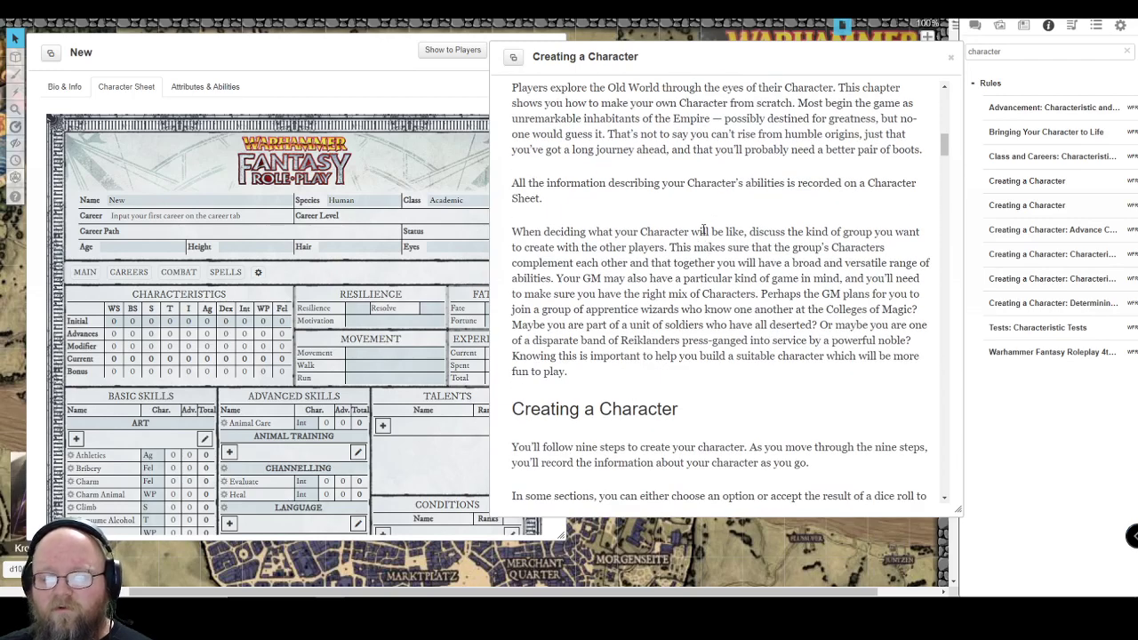
scroll(703, 230, "down", 6)
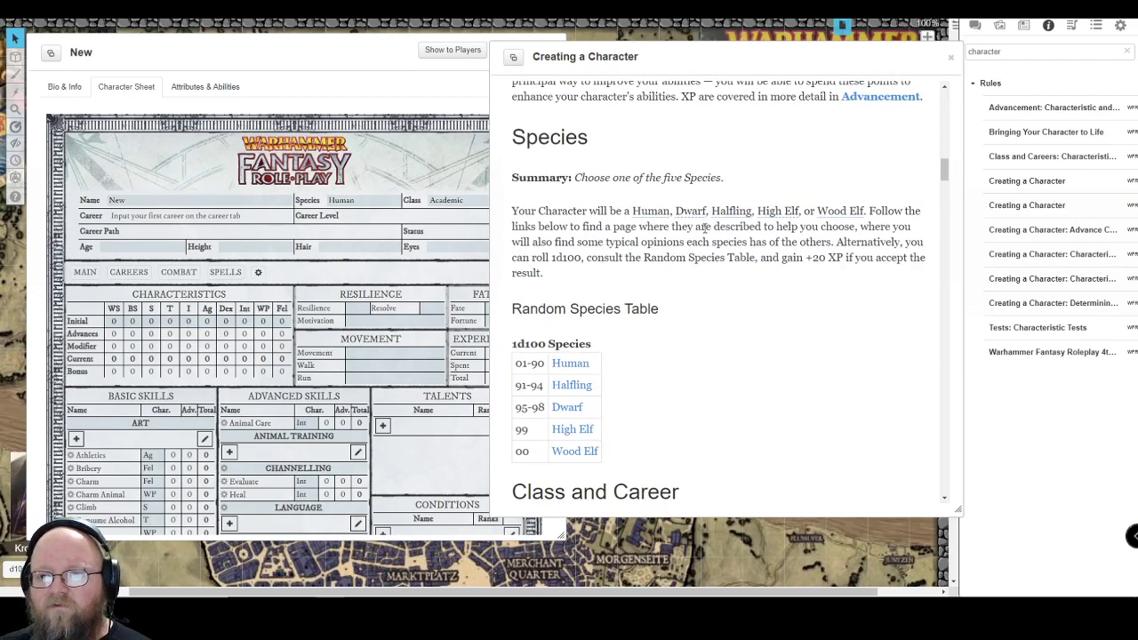
scroll(703, 240, "down", 1)
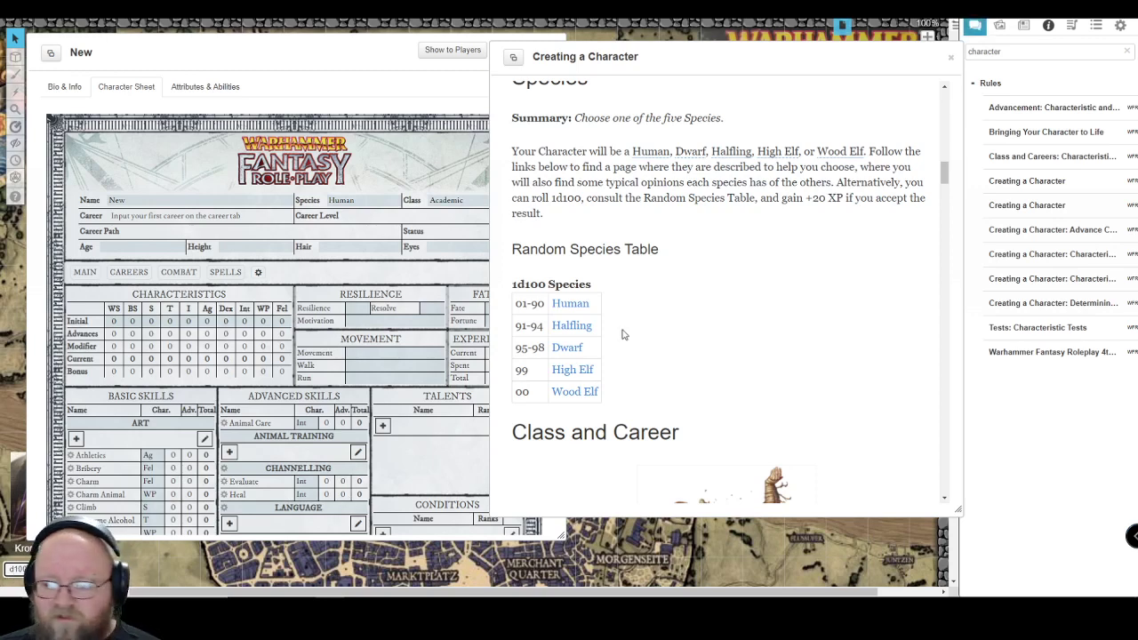
left_click(975, 25)
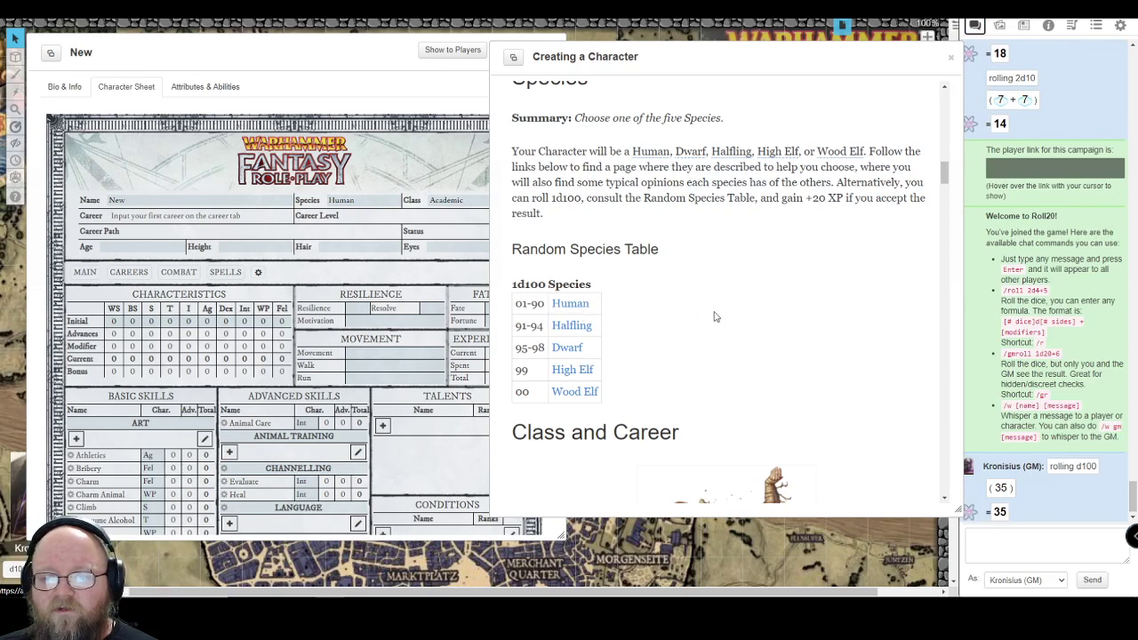
Switch the character sheet's species to Halfling and back to Human so the Human values fill in
left_click(391, 192)
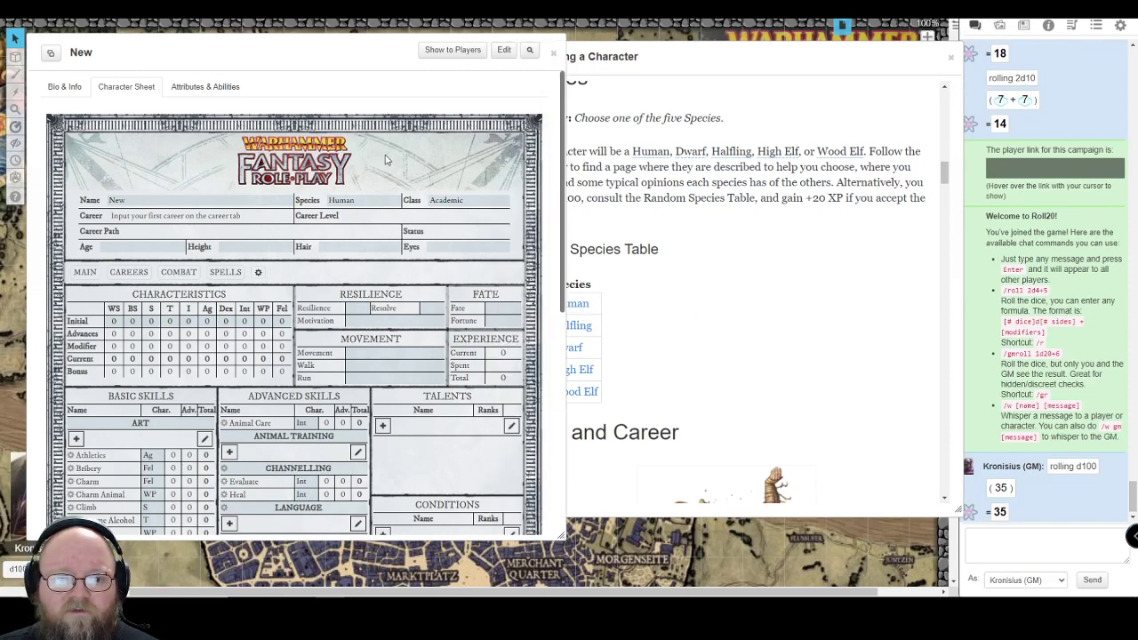
left_click(368, 201)
left_click(356, 214)
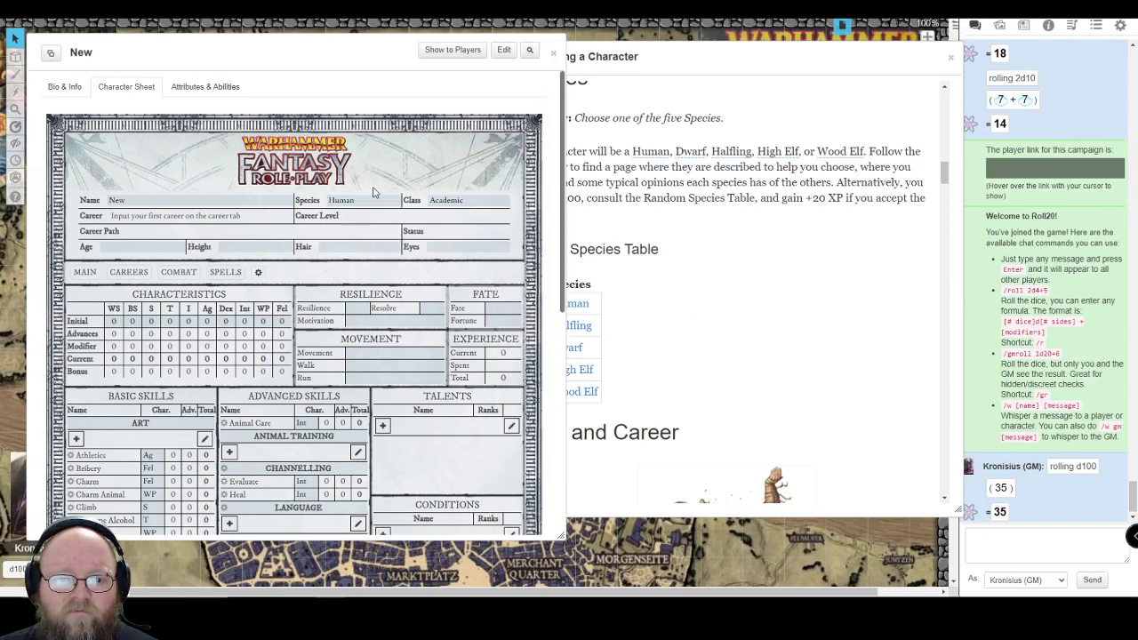
left_click(366, 201)
left_click(355, 224)
left_click(366, 203)
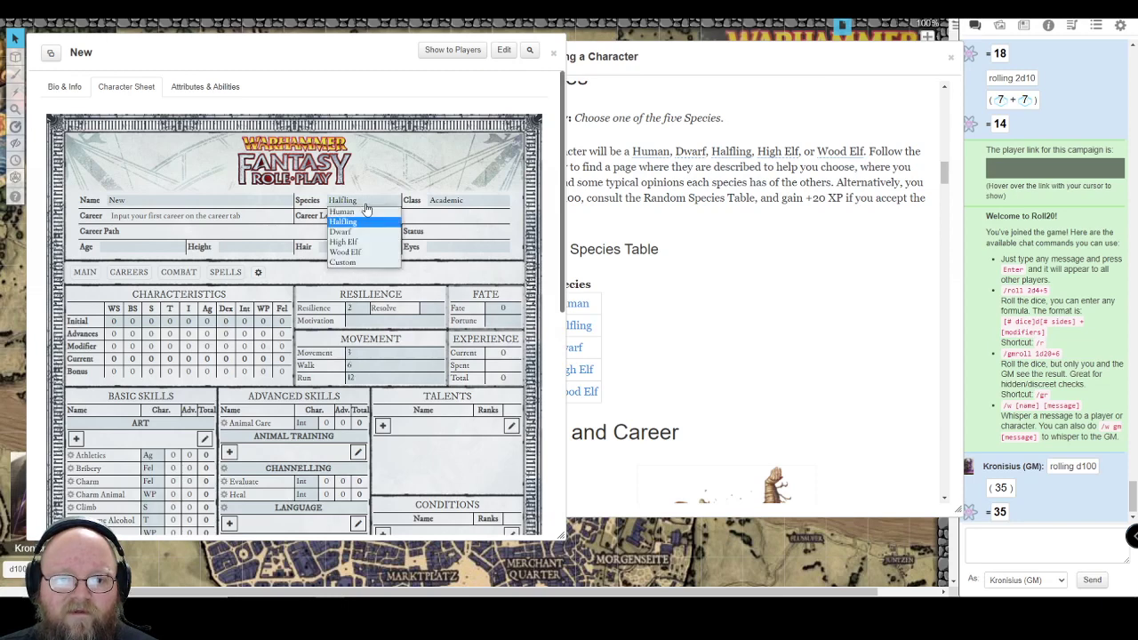
left_click(359, 214)
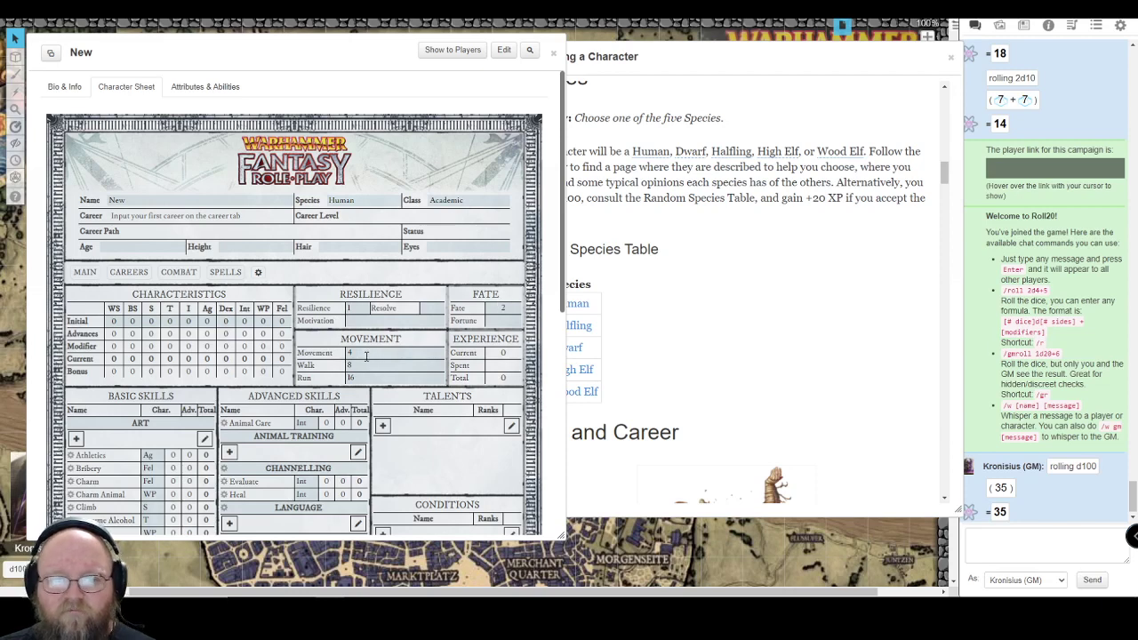
left_click(694, 56)
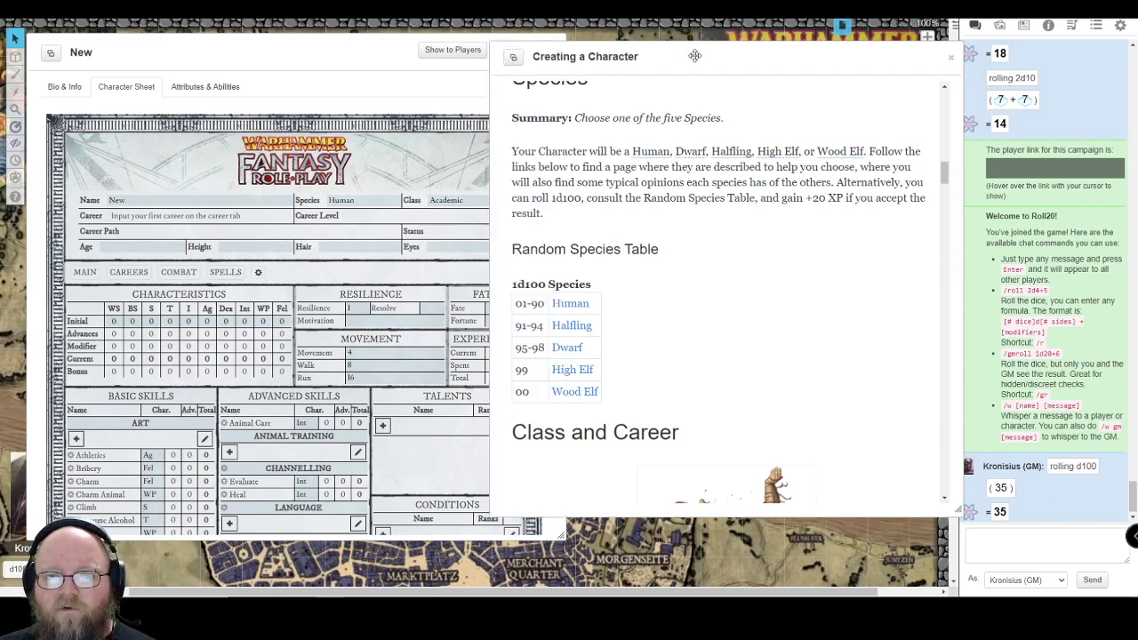
right_click(569, 308)
left_click(726, 282)
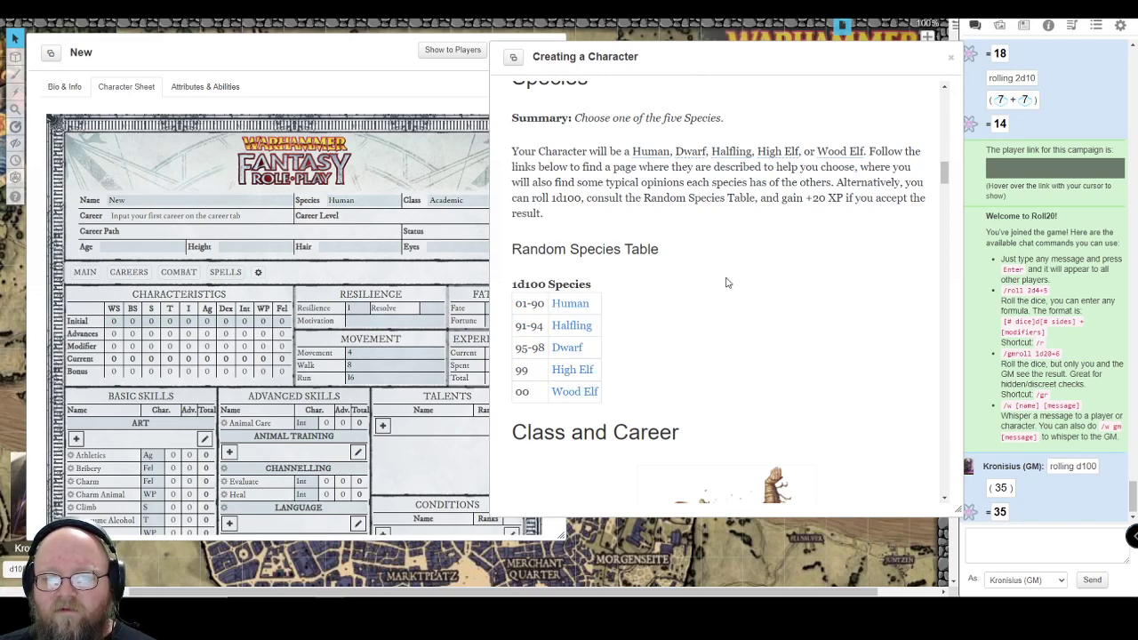
Search the compendium for "human", collapse the Creating a Character page, and open the Human species entry beside the sheet
left_click(1049, 27)
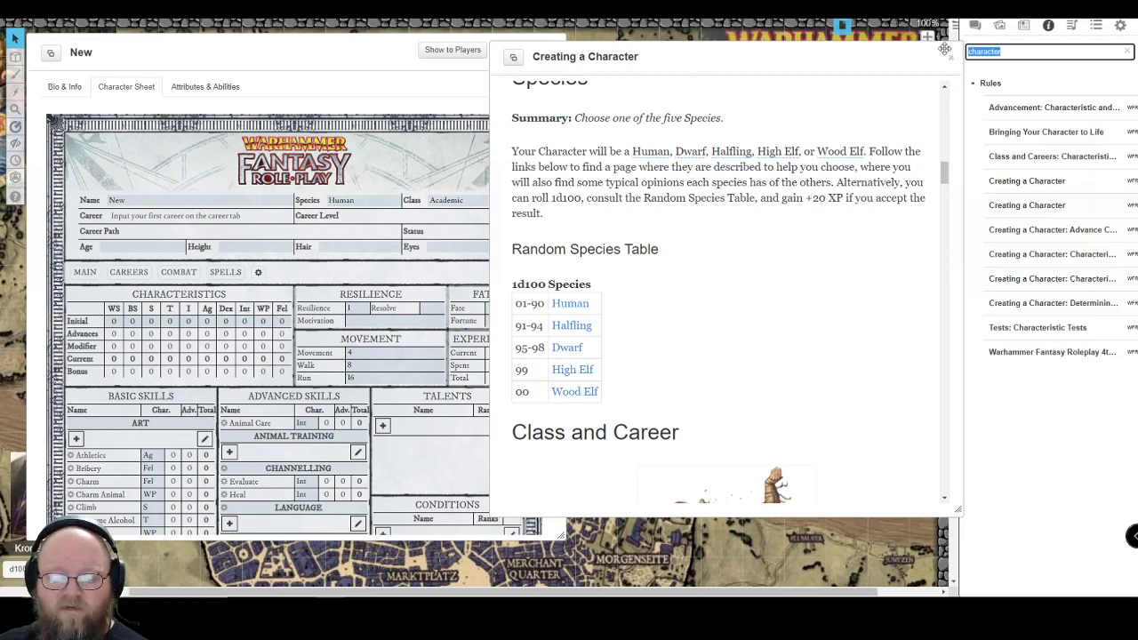
type("human")
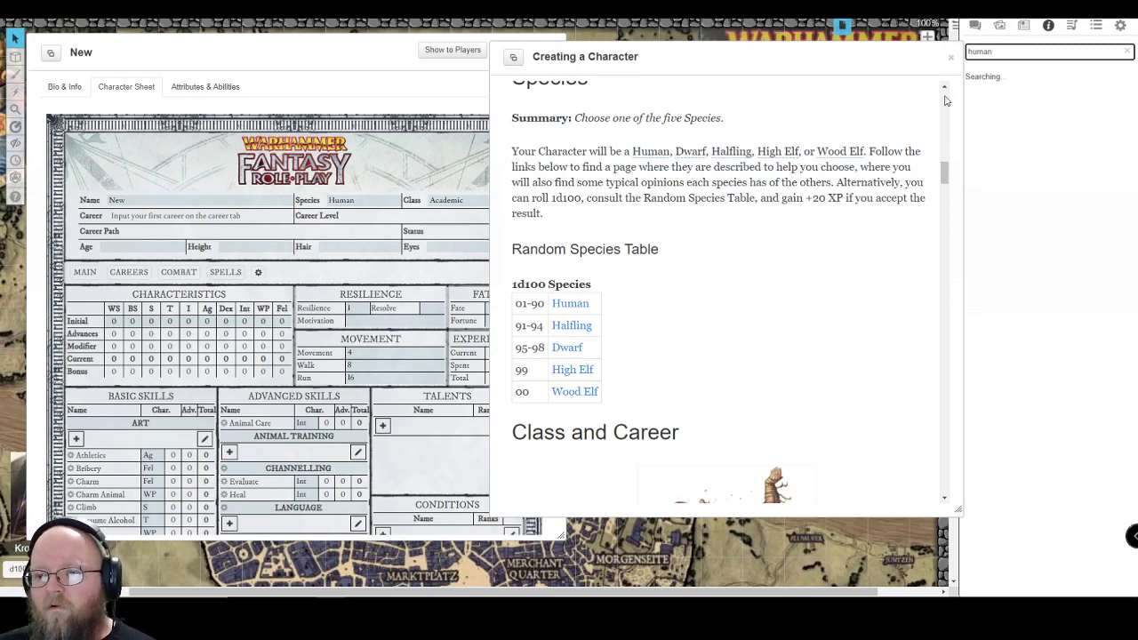
double_click(767, 56)
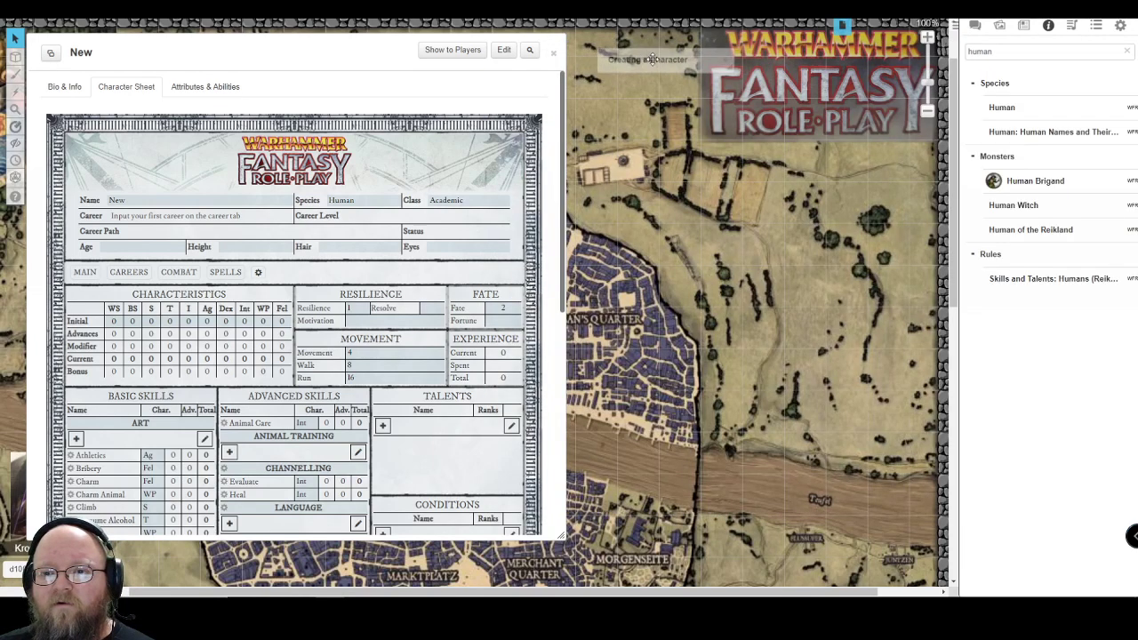
left_click(1007, 112)
left_click_drag(615, 87, 736, 74)
Examine the Human entry's skills and talents and compare them with the skill and talent sections of the character sheet
scroll(736, 251, "down", 3)
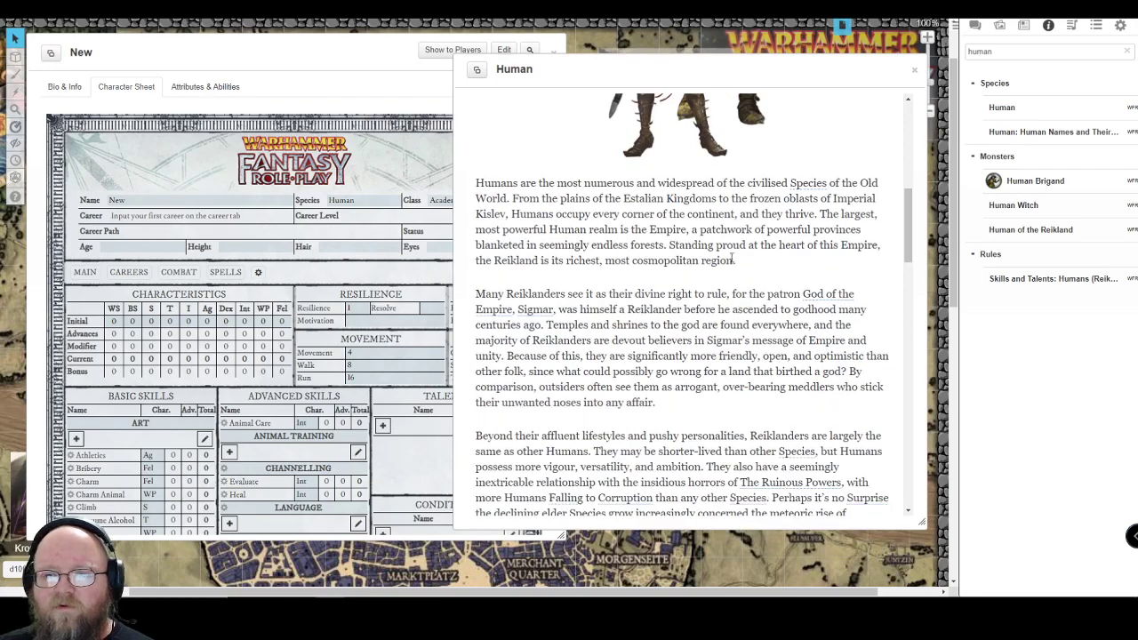
scroll(732, 258, "down", 7)
scroll(731, 258, "up", 3)
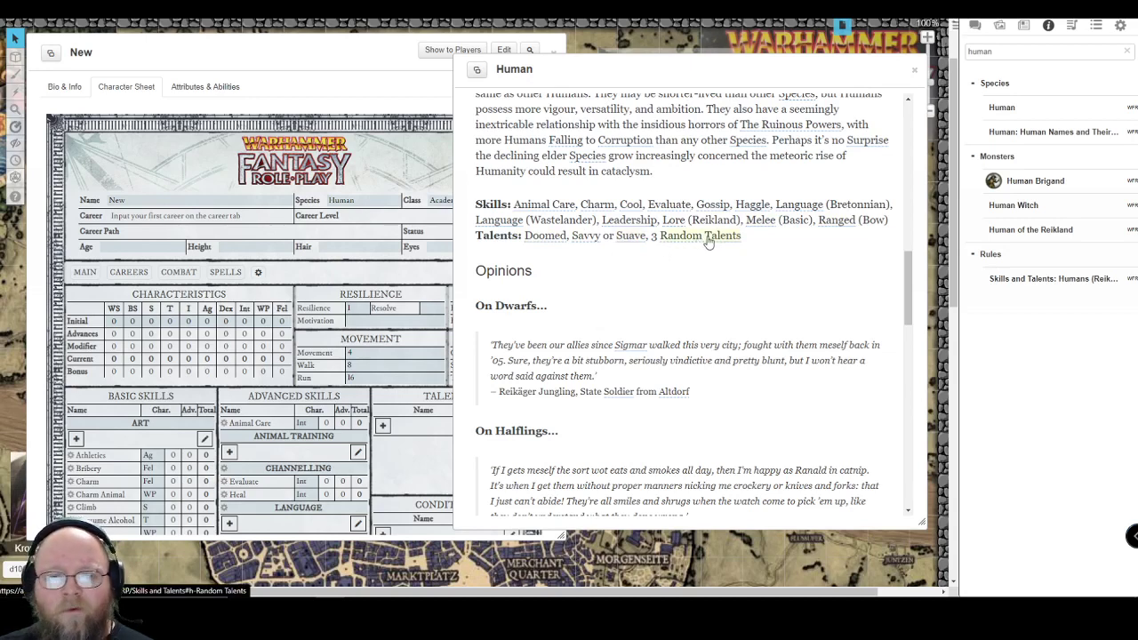
left_click(318, 50)
scroll(241, 300, "down", 2)
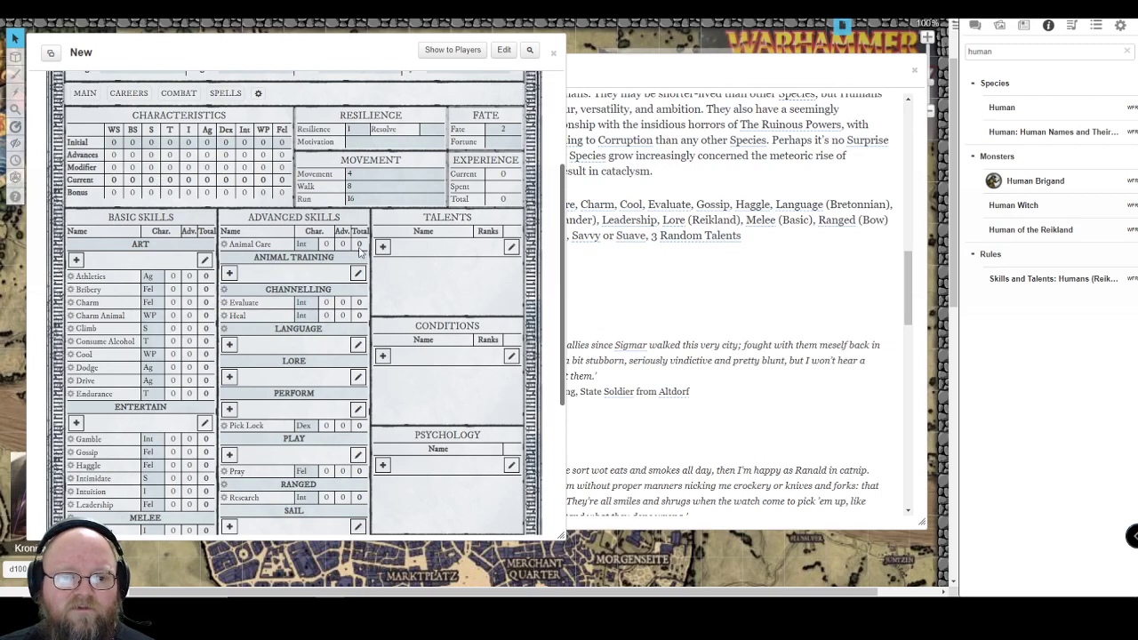
left_click(763, 59)
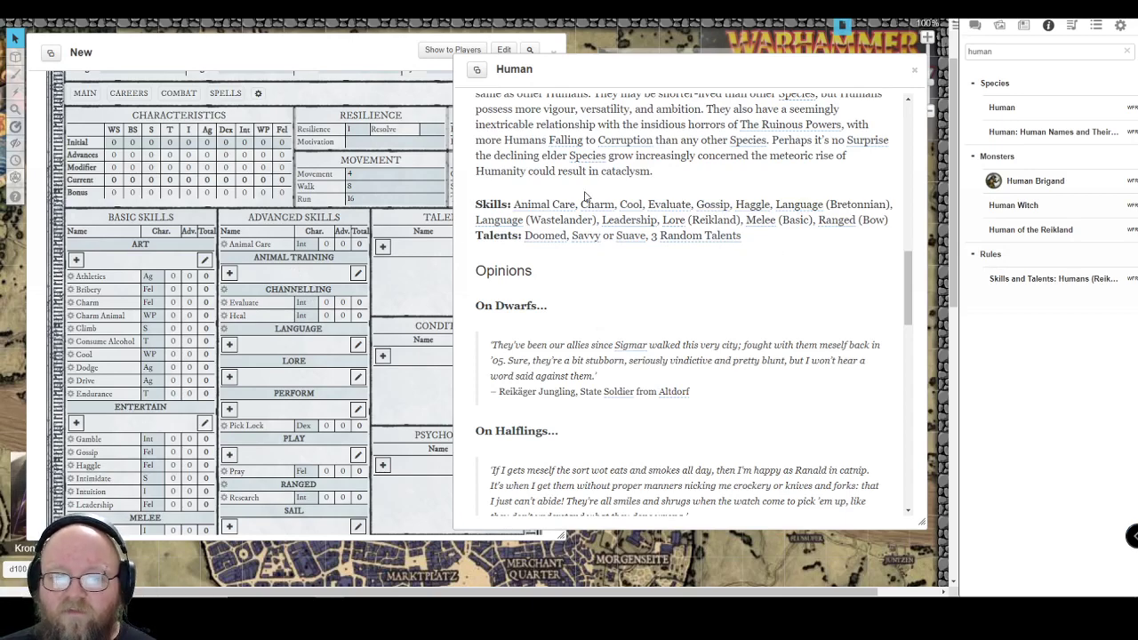
scroll(608, 207, "up", 8)
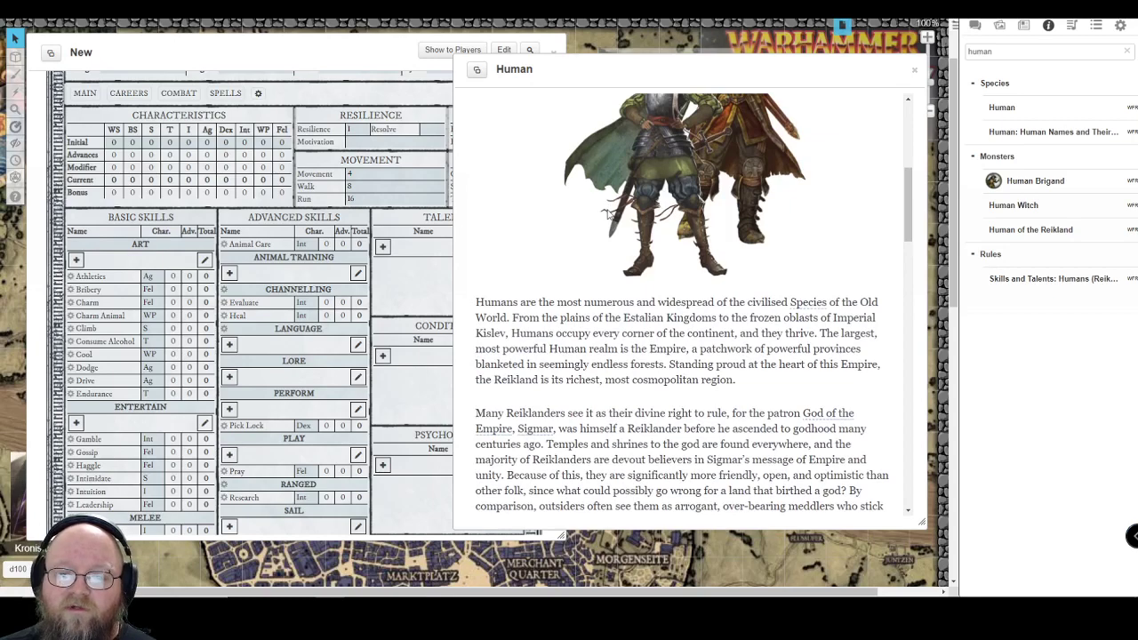
scroll(608, 213, "down", 8)
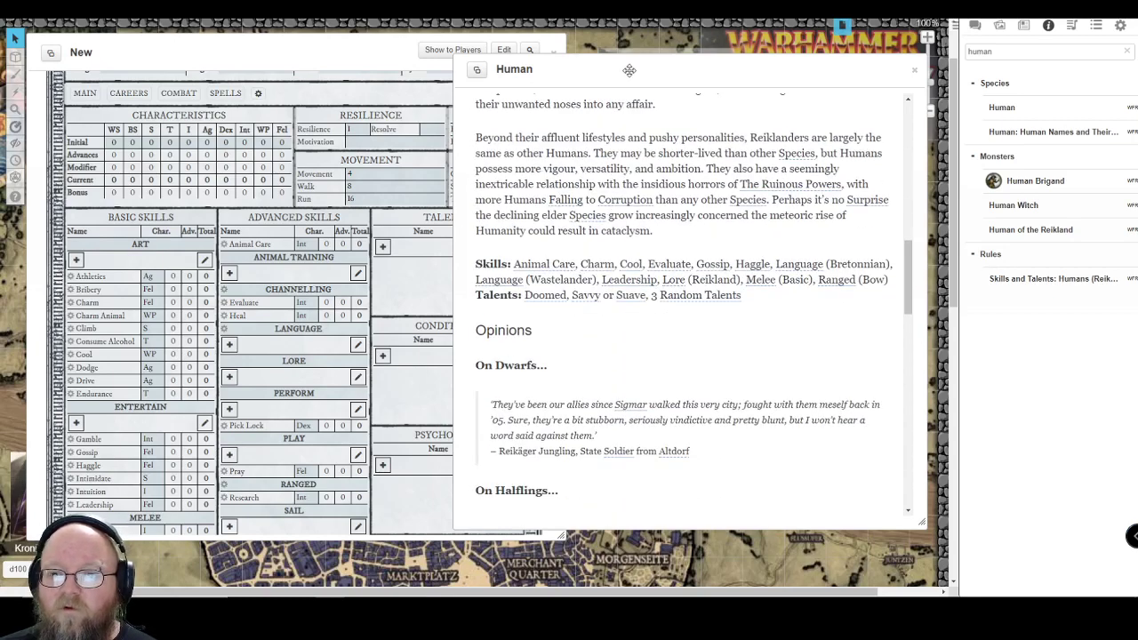
Collapse the Human page to its title bar and search the compendium for "class"
double_click(628, 70)
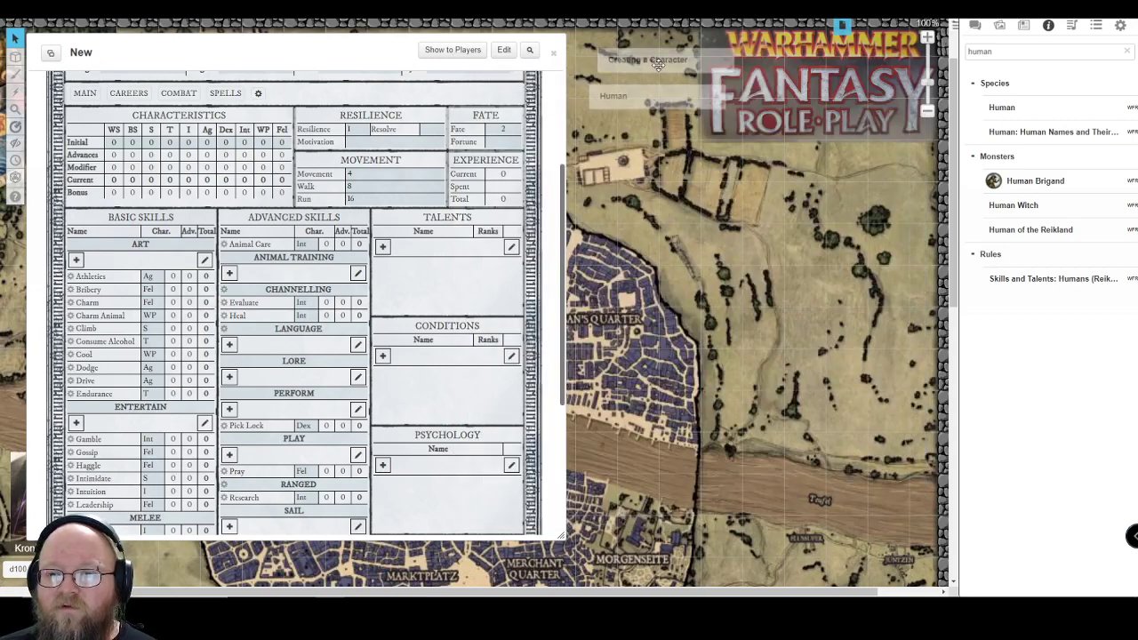
double_click(657, 64)
double_click(696, 63)
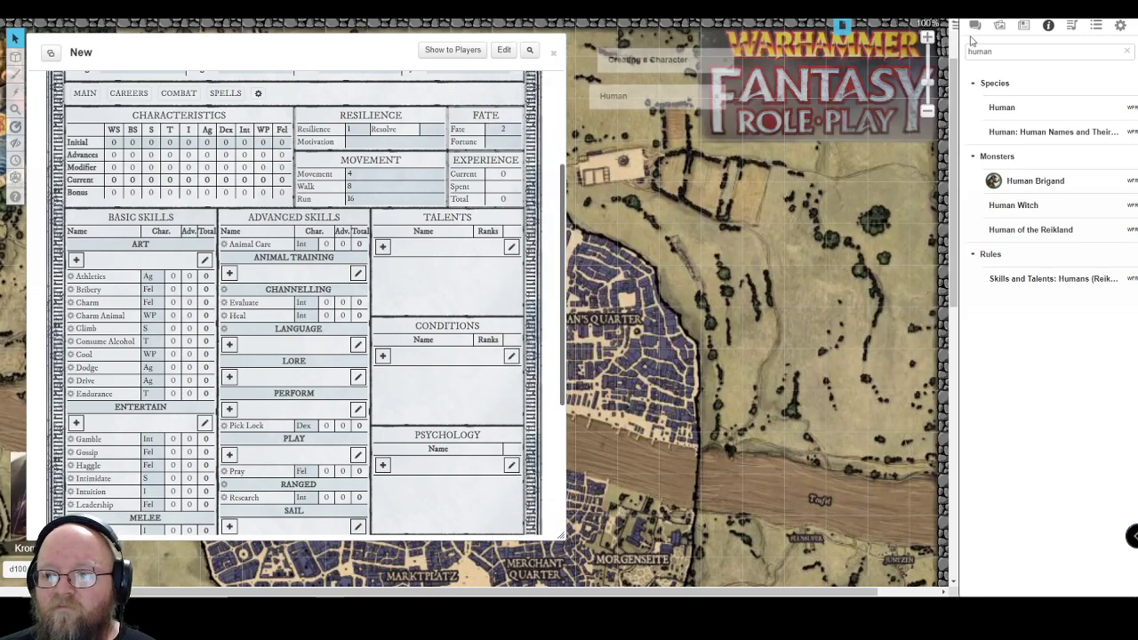
left_click_drag(997, 52, 960, 55)
type("d")
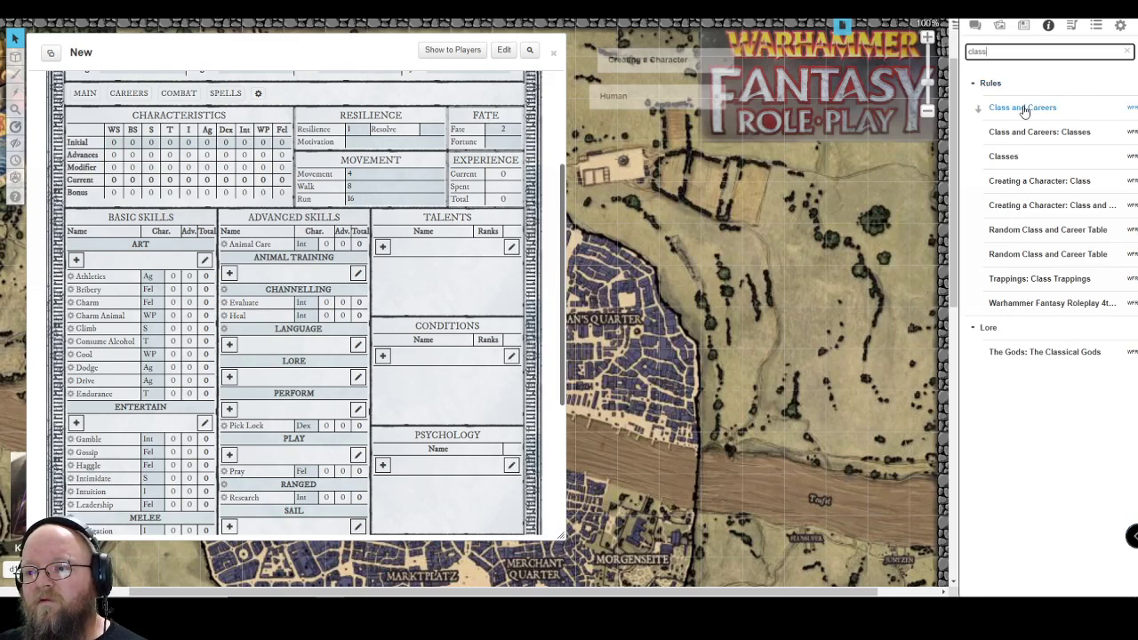
Open the Class and Careers rules page, skim its sections on classes and advances, then collapse it beneath the collapsed Human page
left_click(1022, 107)
scroll(600, 162, "down", 3)
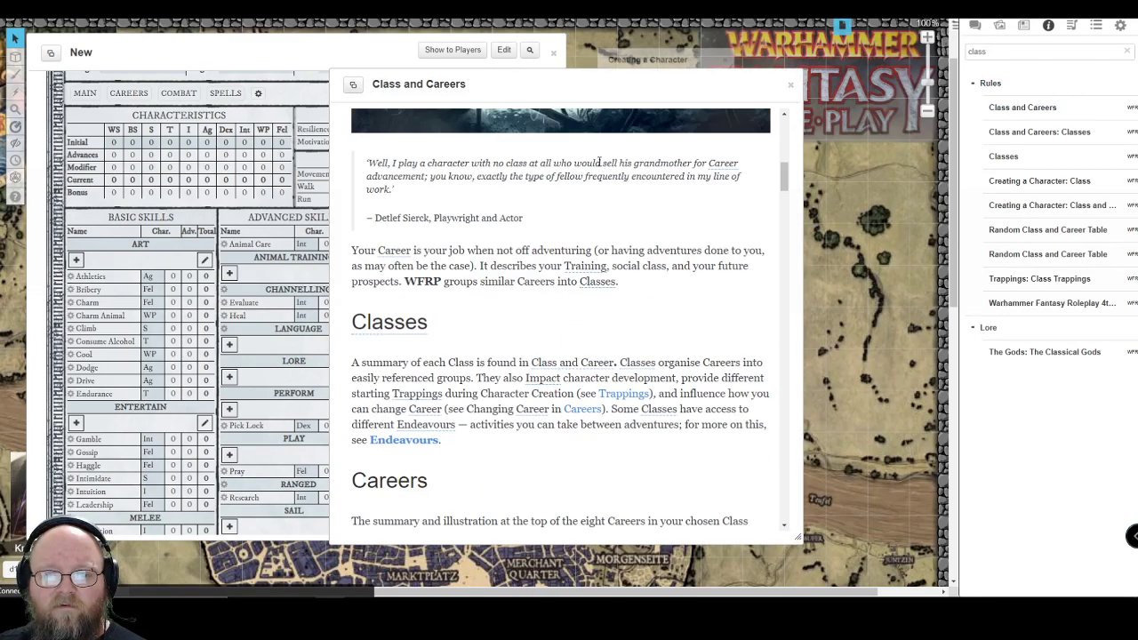
scroll(600, 162, "down", 6)
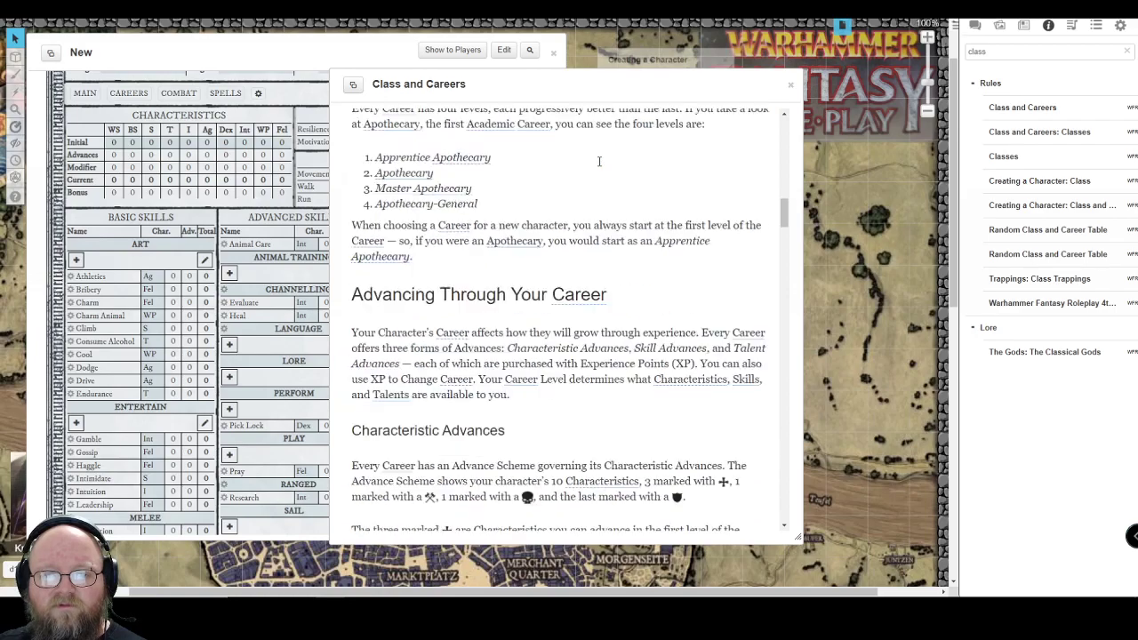
scroll(599, 163, "down", 8)
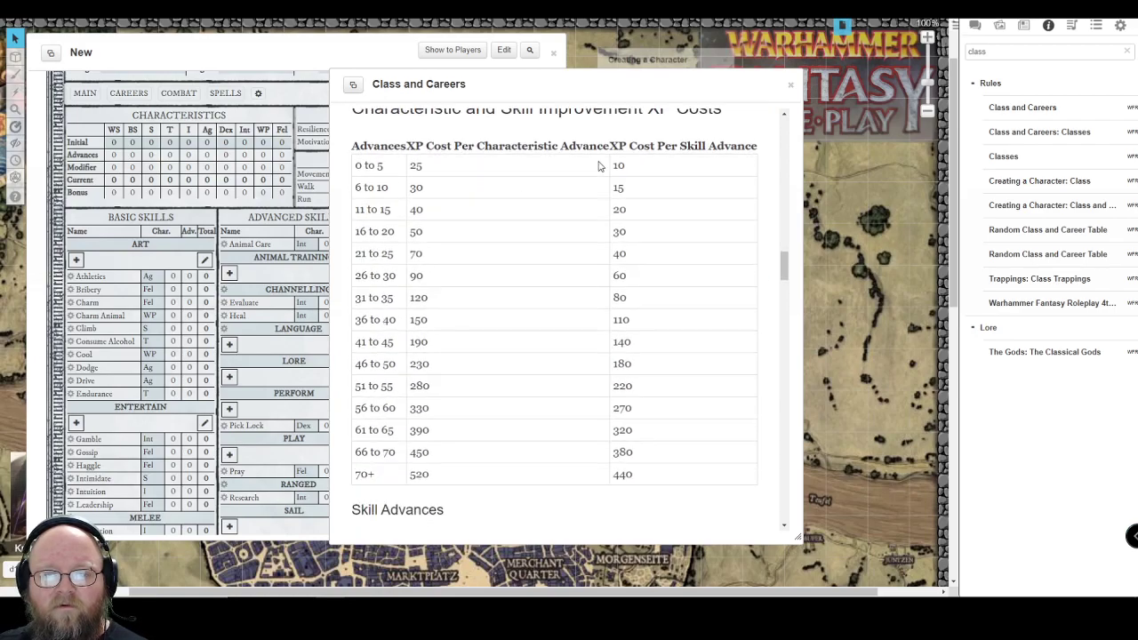
scroll(599, 166, "down", 8)
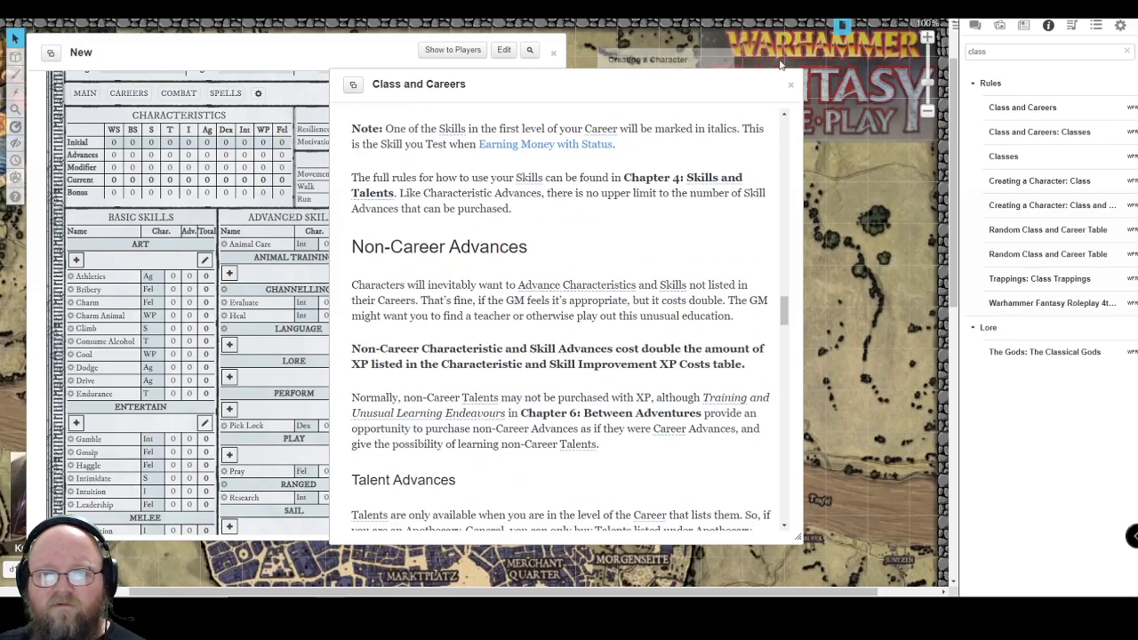
double_click(665, 92)
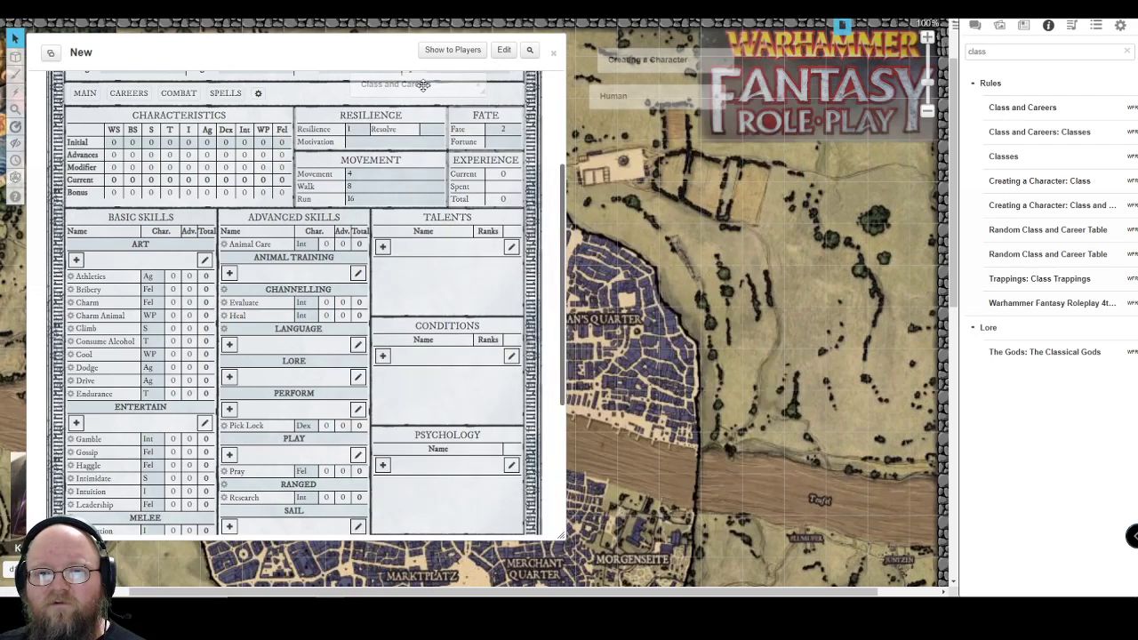
left_click_drag(423, 85, 653, 134)
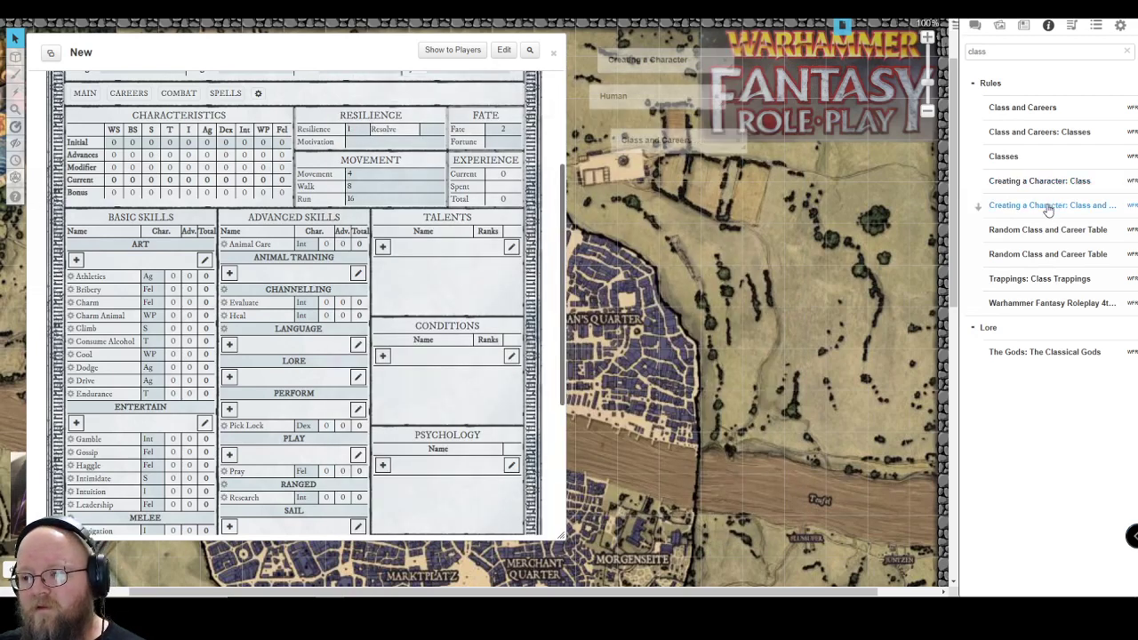
Recheck the Class and Careers page, close it, and open the first Random Class and Career Table beside the character sheet
left_click(1019, 108)
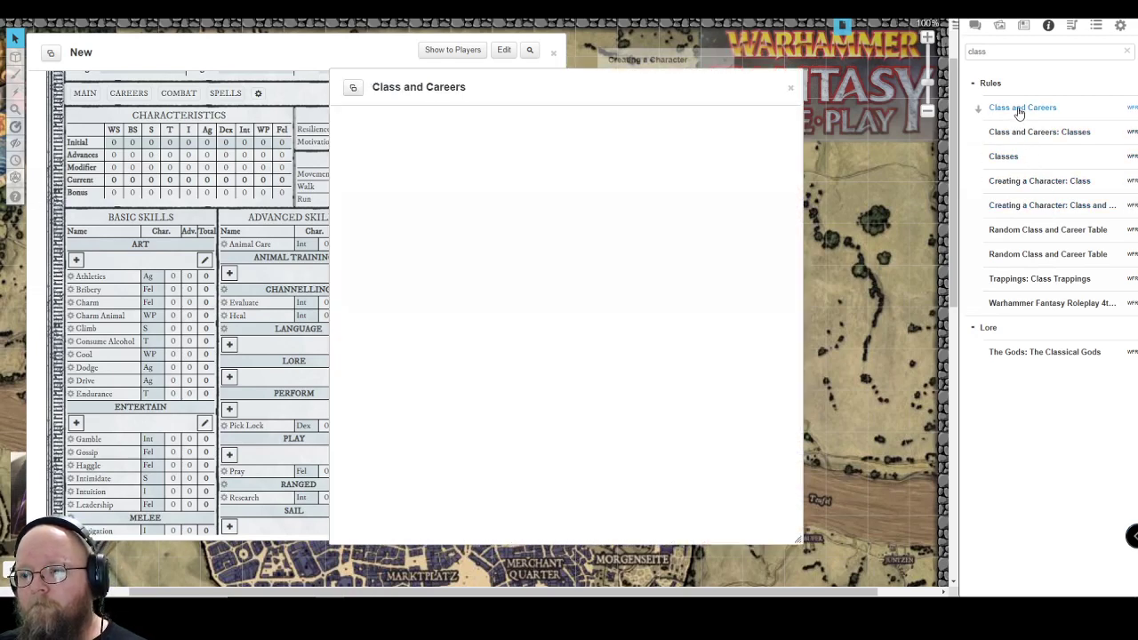
scroll(593, 185, "down", 5)
scroll(593, 189, "down", 15)
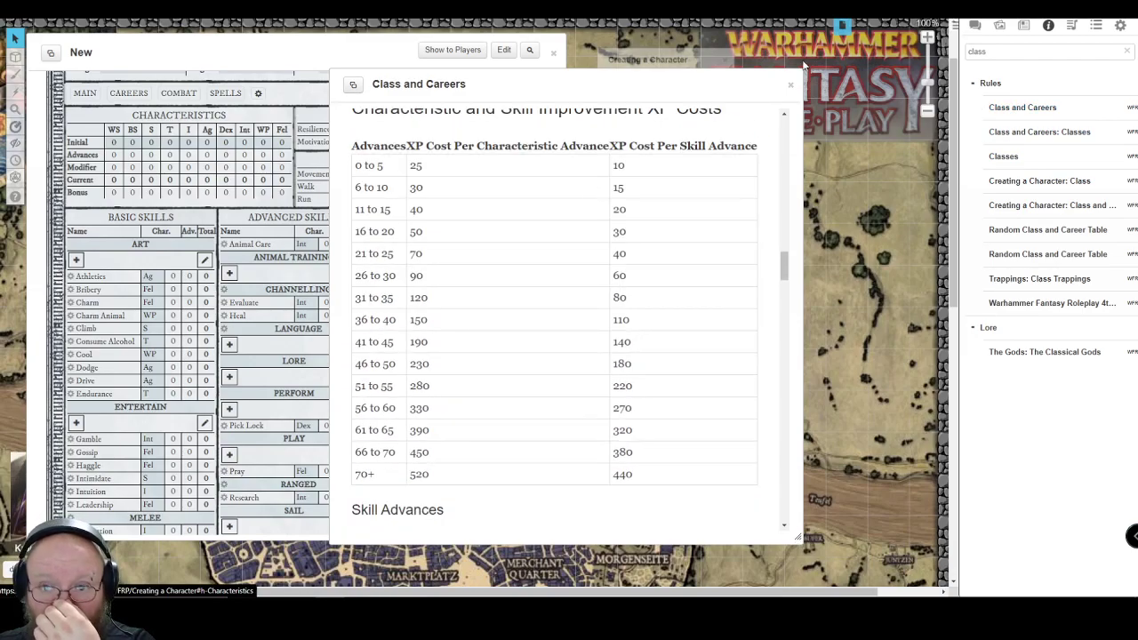
left_click(790, 85)
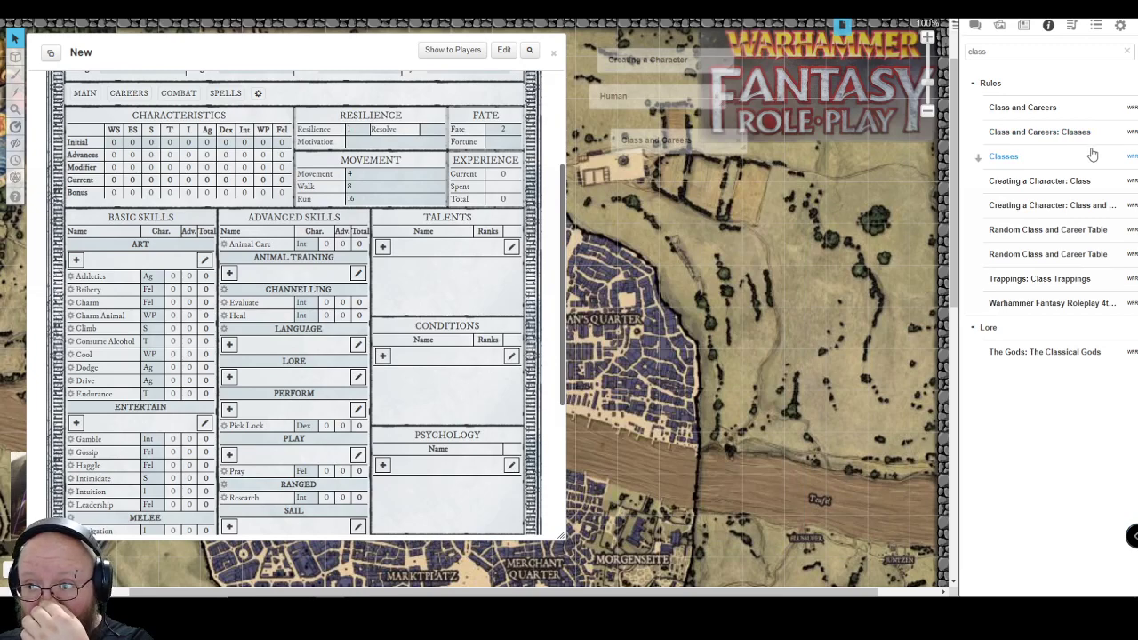
left_click(1038, 234)
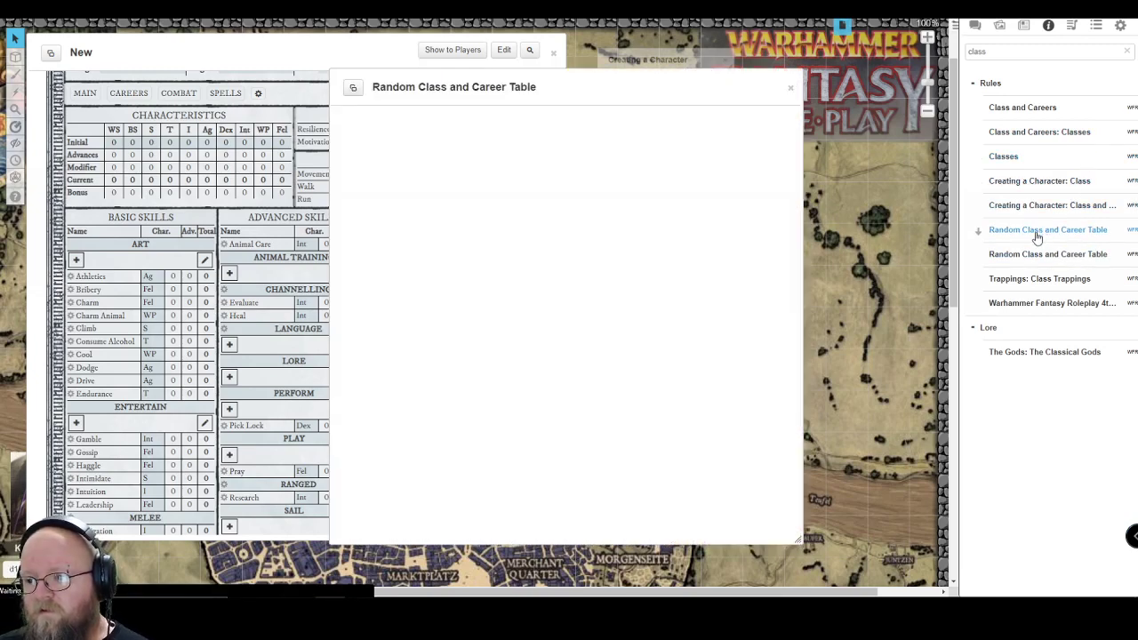
left_click_drag(581, 88, 824, 84)
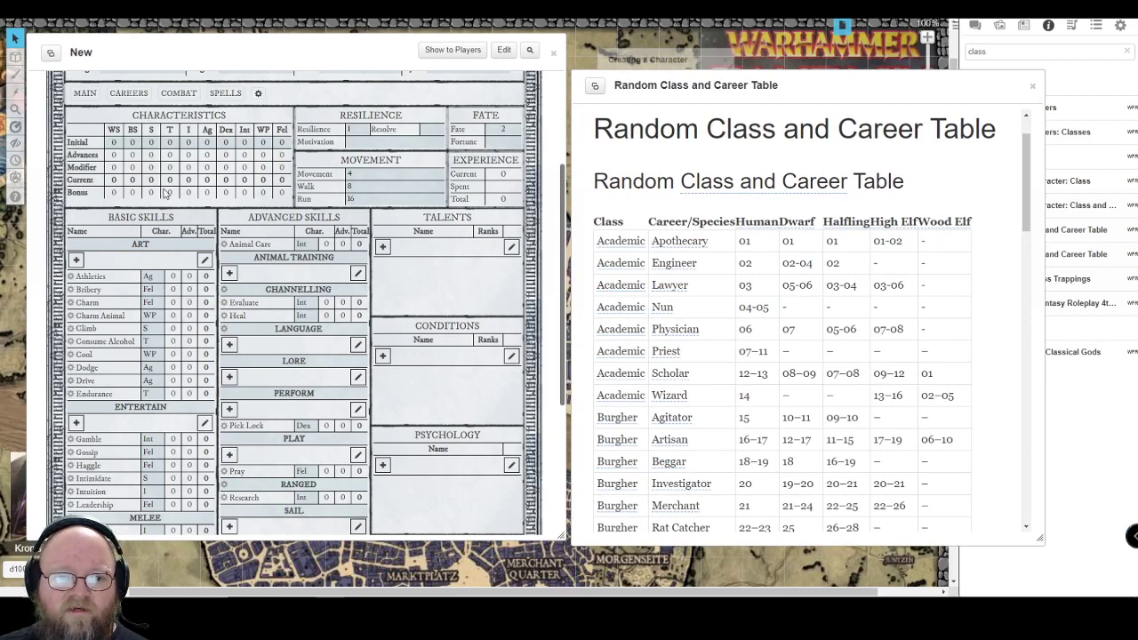
Add an experience award of 20 XP with the source "species" and return to the sheet's main page
left_click(128, 94)
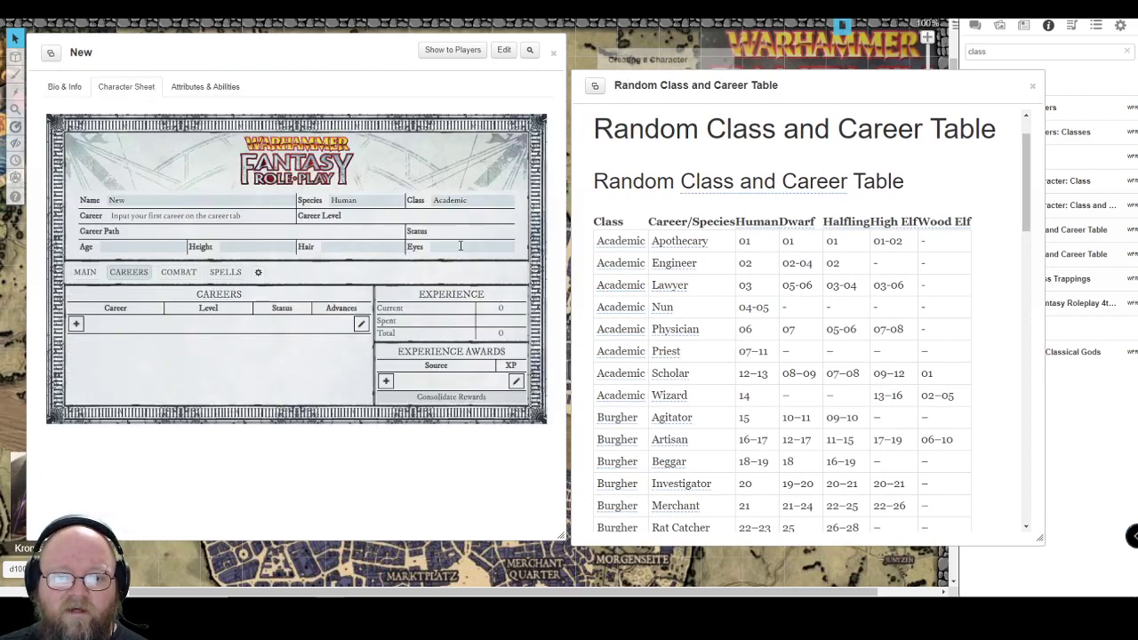
left_click(386, 381)
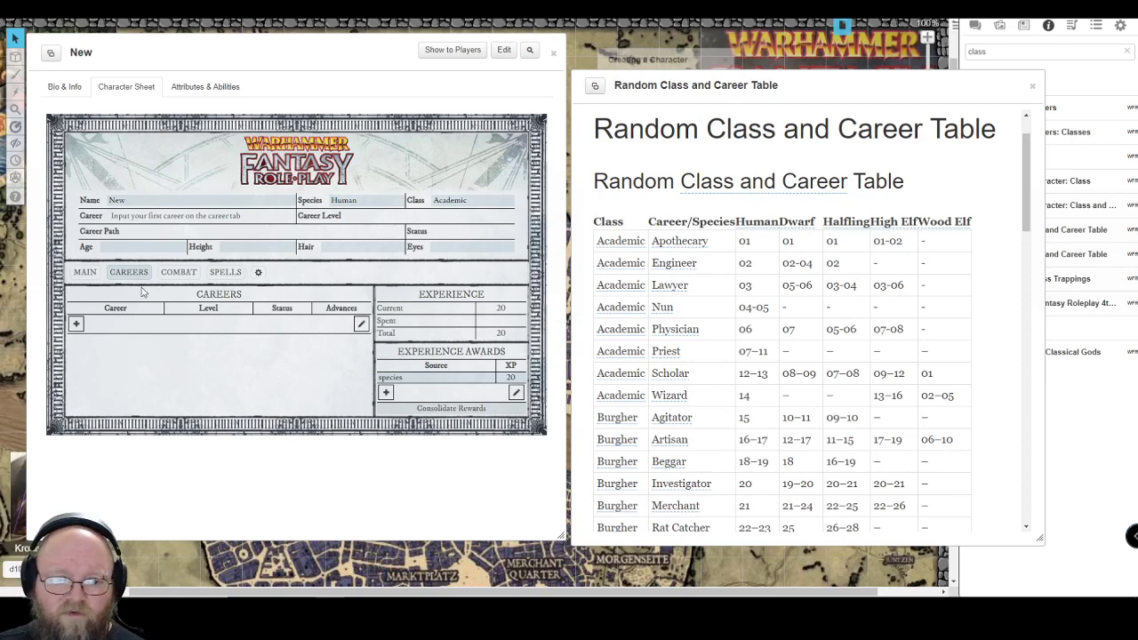
left_click(83, 274)
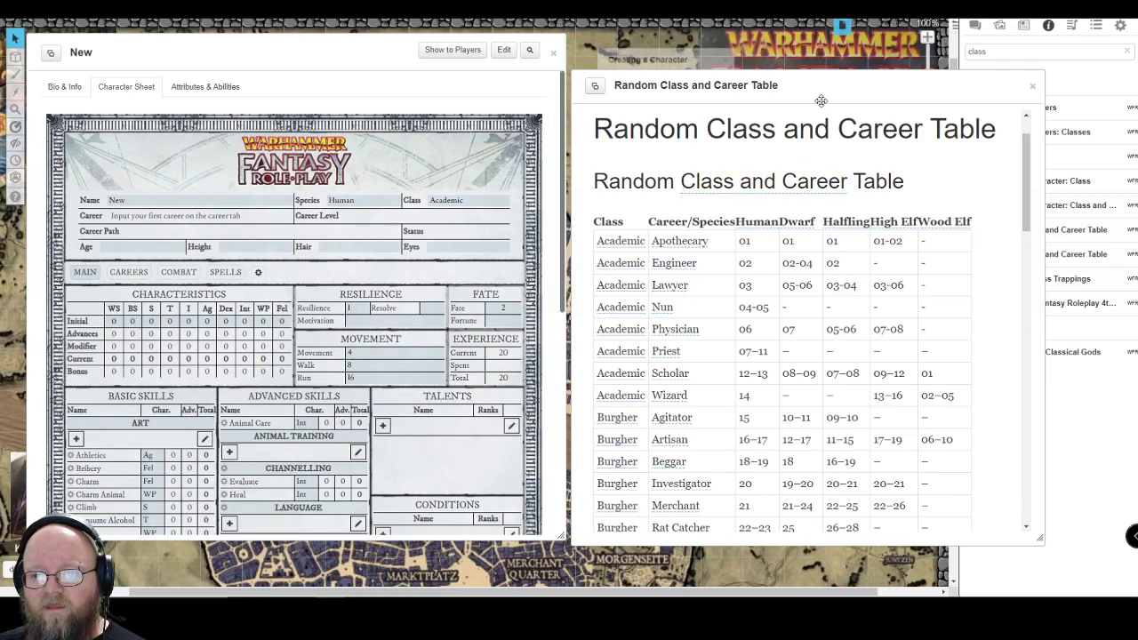
Roll a d100 for the Random Class and Career Table and set the sheet's class to Burgher
left_click_drag(832, 85, 727, 50)
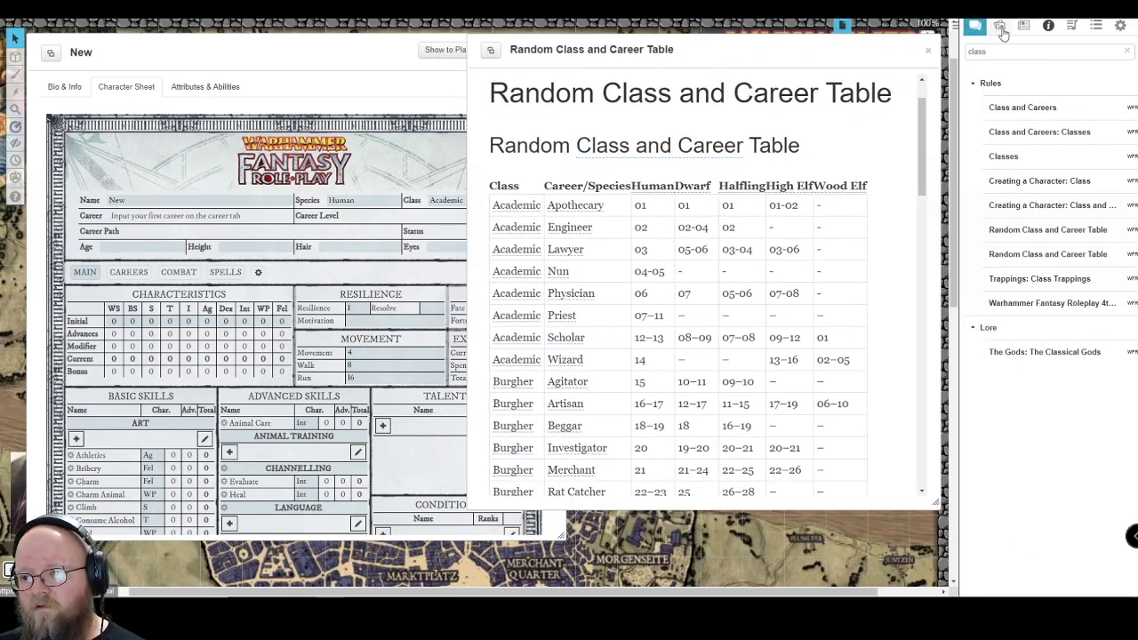
left_click(974, 27)
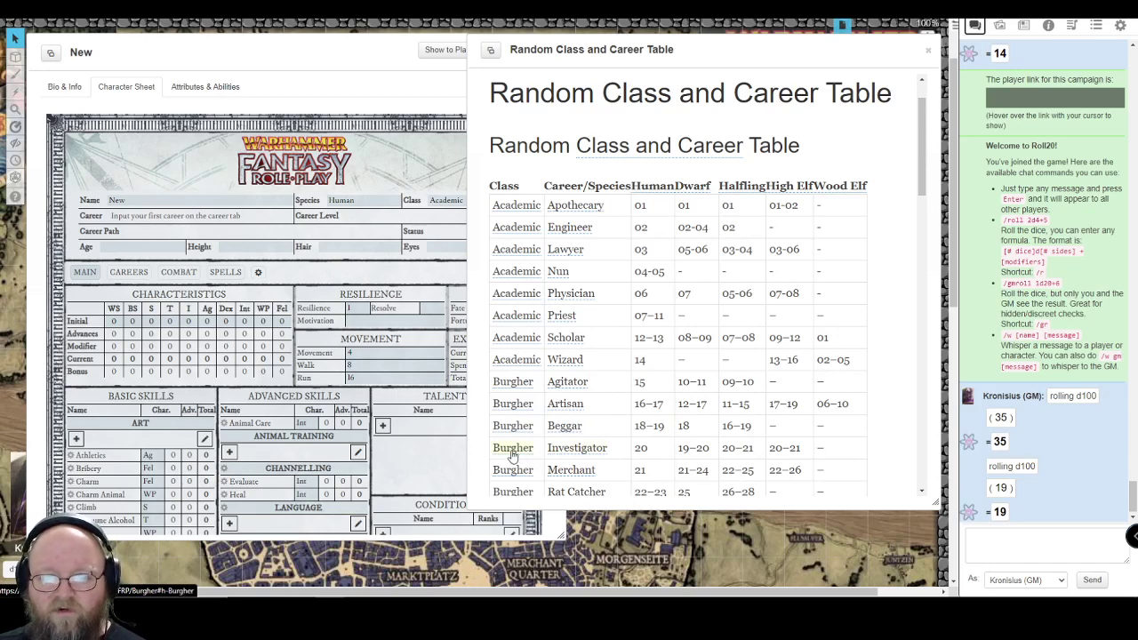
left_click(441, 204)
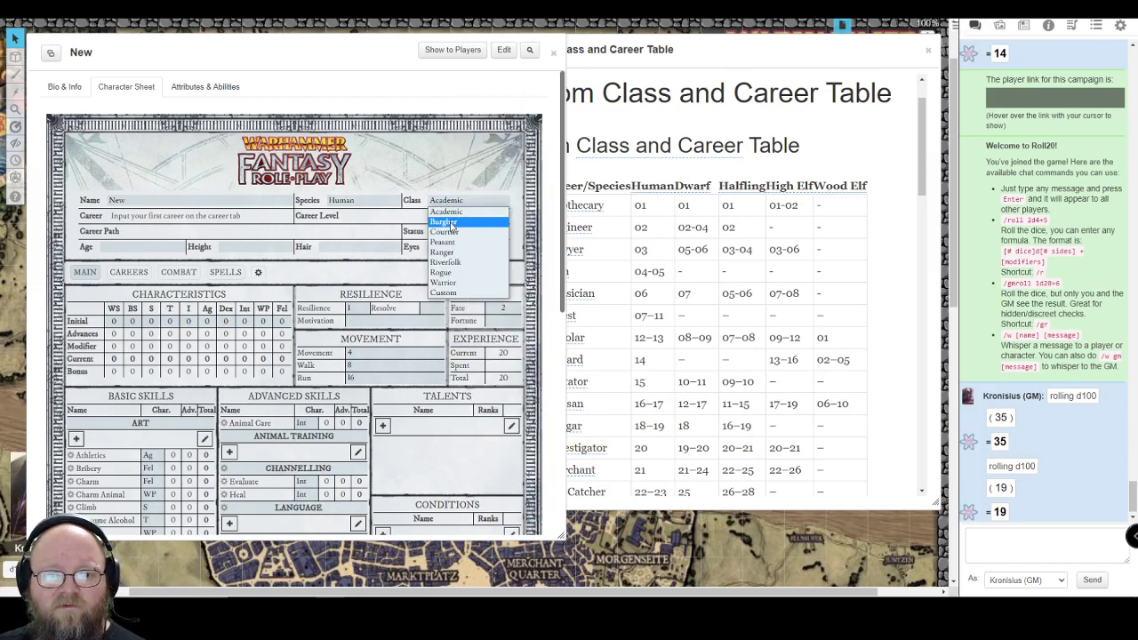
left_click(449, 222)
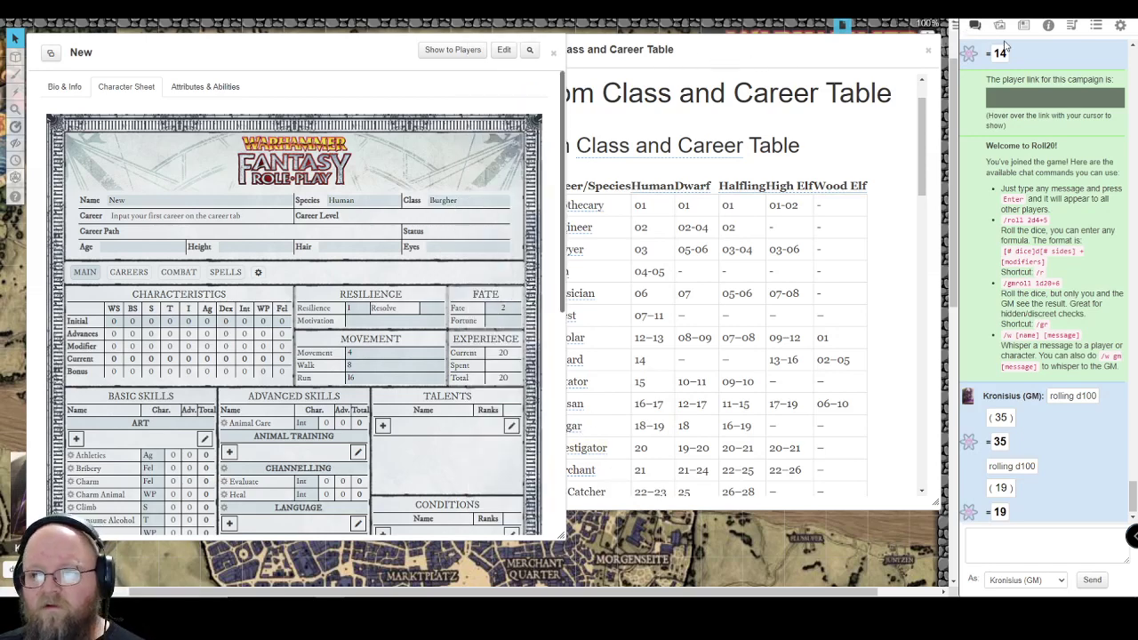
Search the compendium for "beggar", using the spelling in the Random Class and Career Table
left_click(1048, 25)
left_click_drag(997, 51, 967, 54)
type("begger")
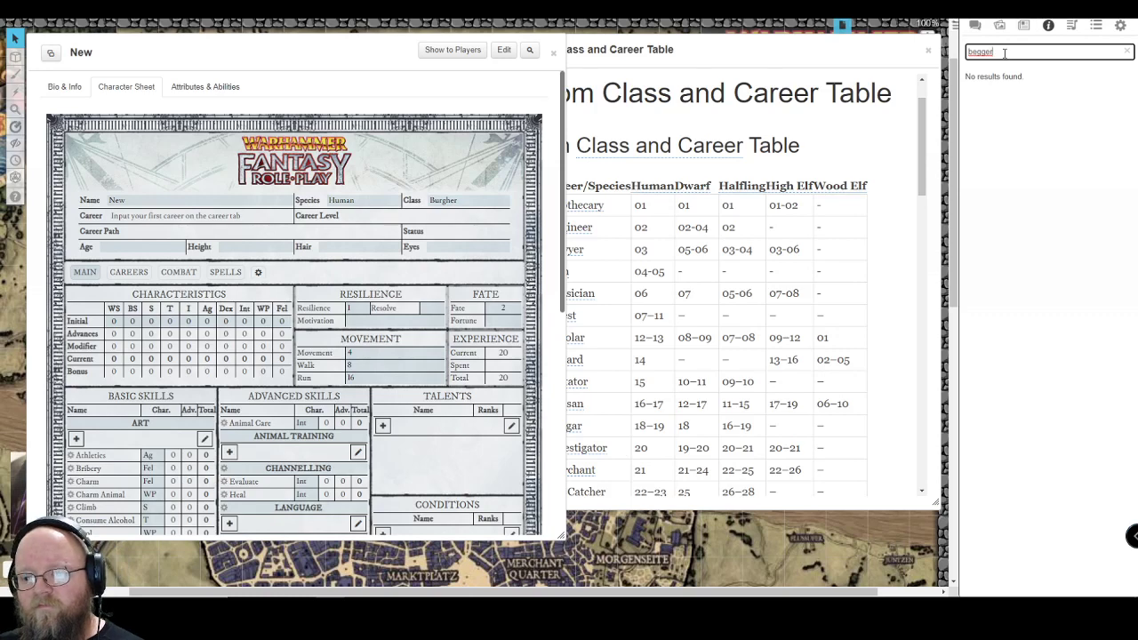
left_click(703, 253)
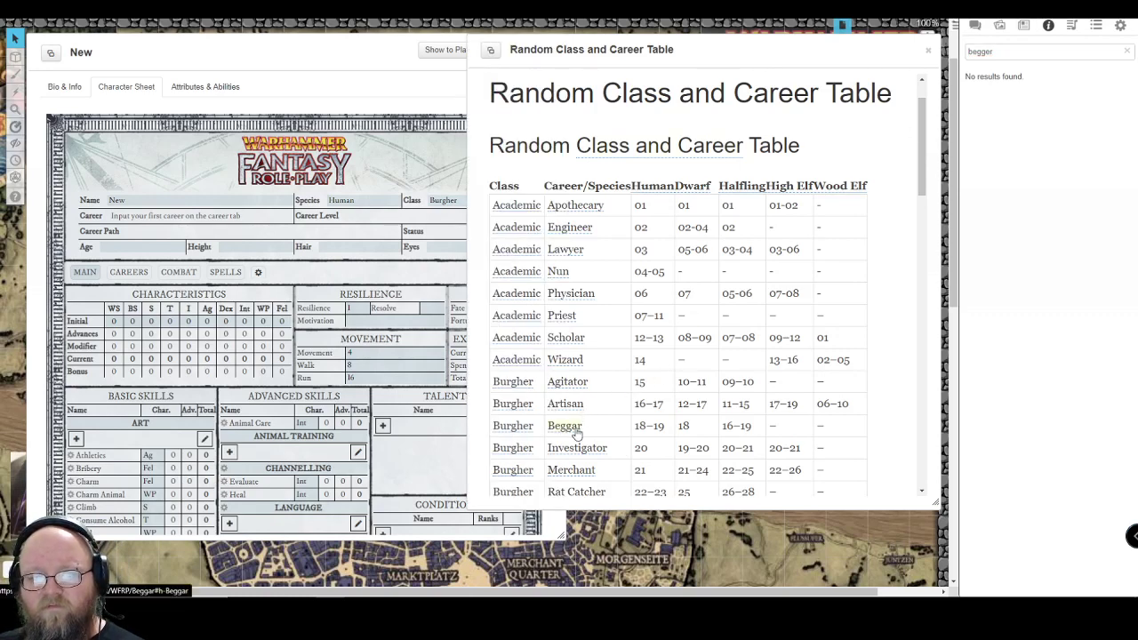
double_click(987, 52)
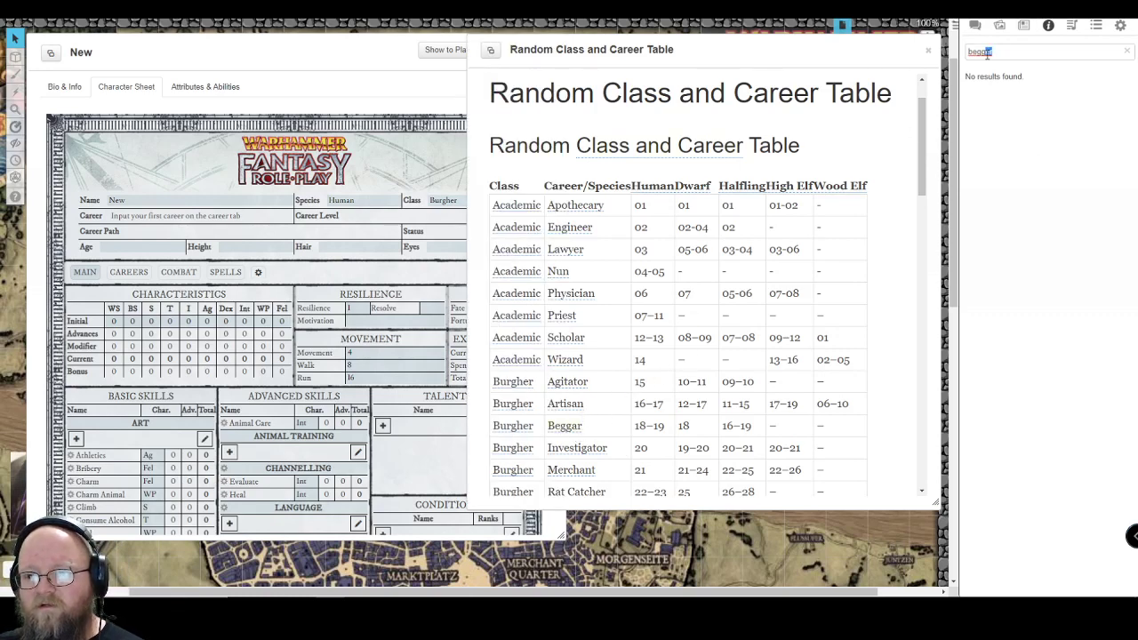
type("beggar")
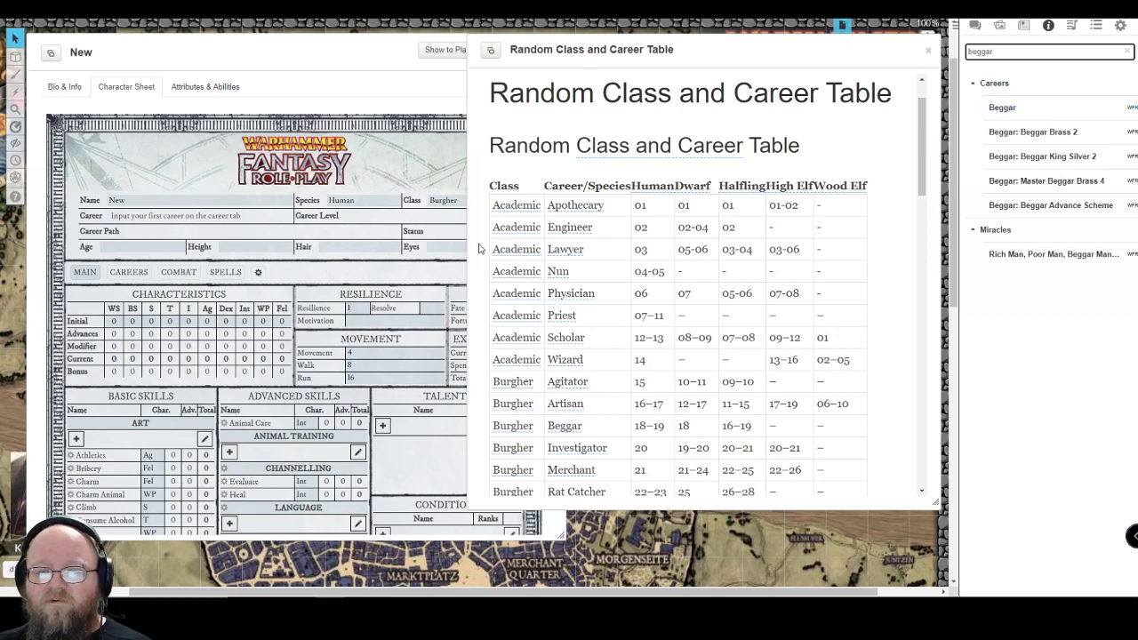
Add the Beggar career from the compendium to the sheet's careers and review its skills, talents and trappings by tier
left_click(130, 272)
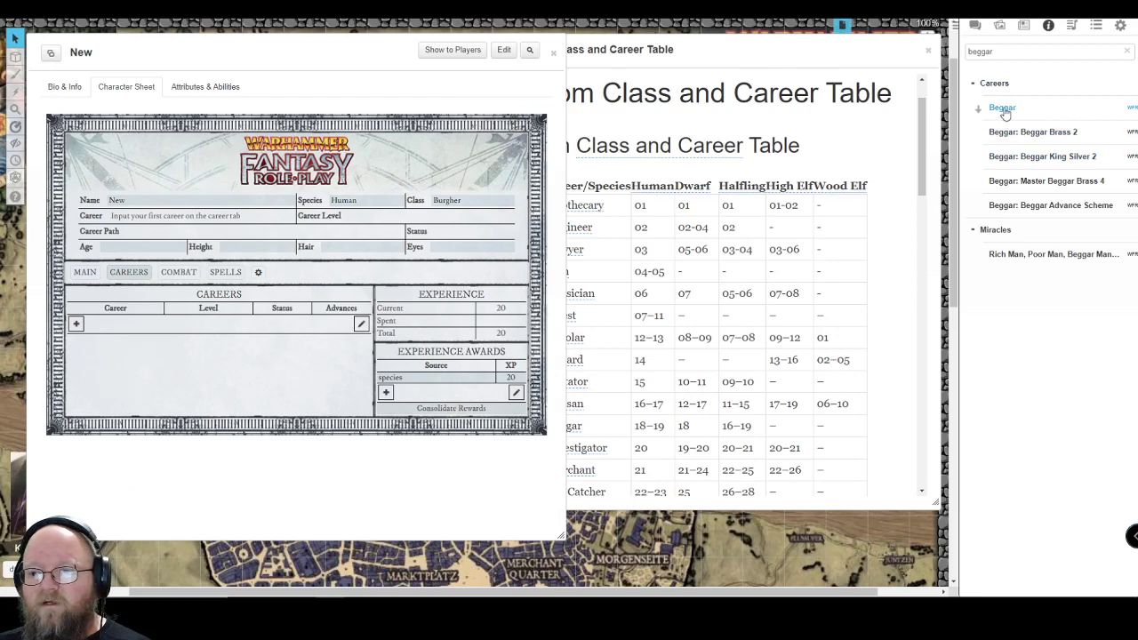
left_click_drag(1002, 107, 325, 331)
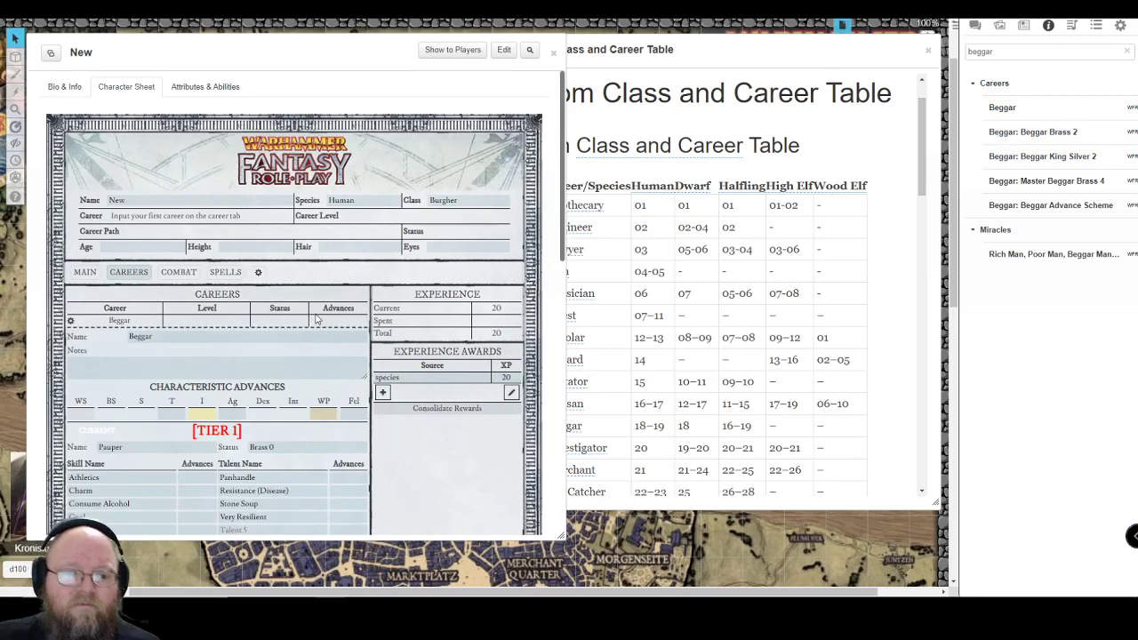
scroll(221, 356, "down", 5)
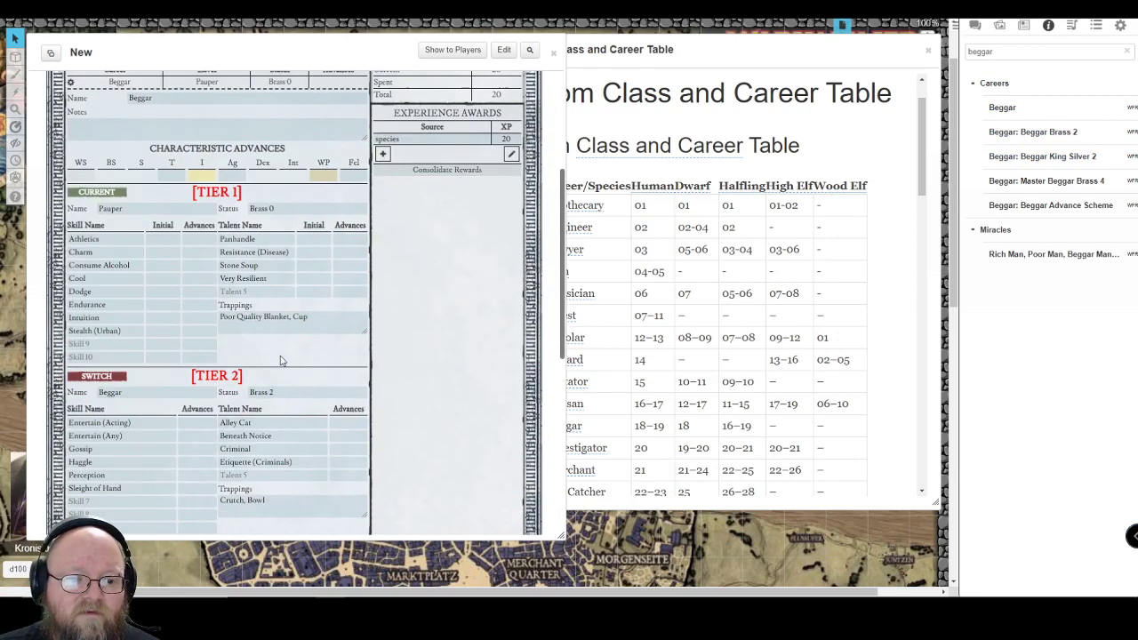
scroll(304, 316, "down", 4)
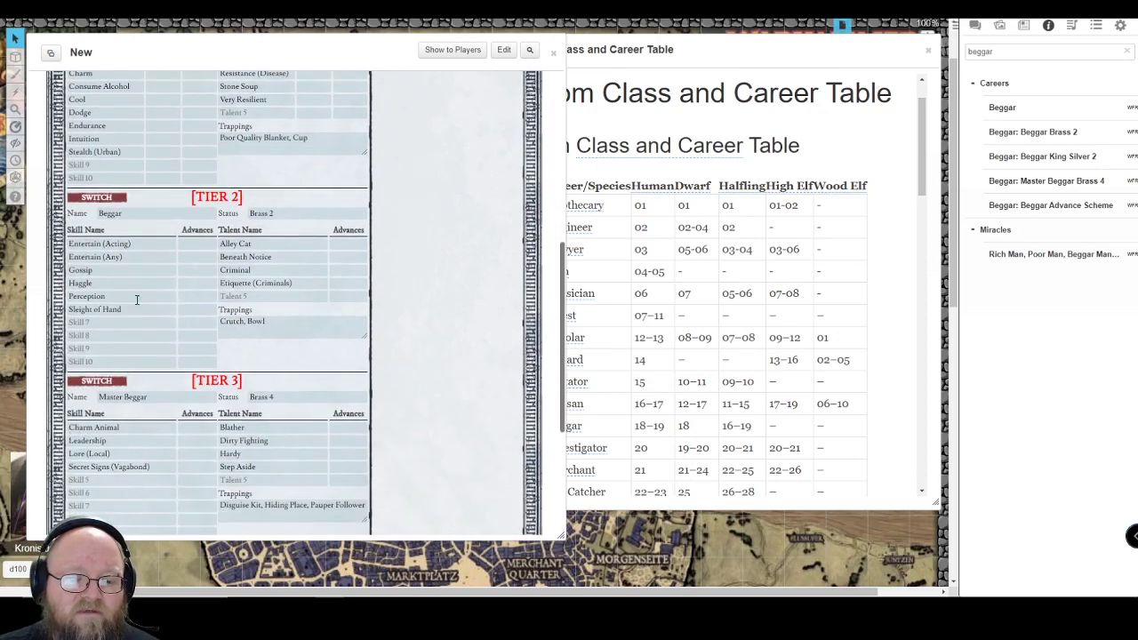
scroll(224, 342, "down", 4)
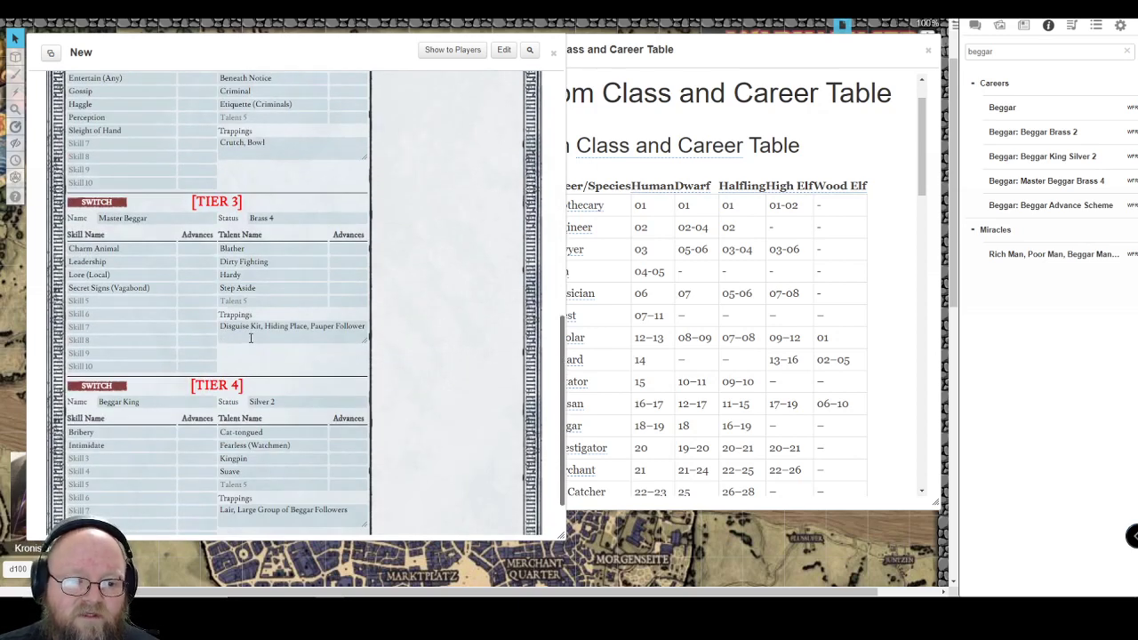
scroll(238, 386, "up", 10)
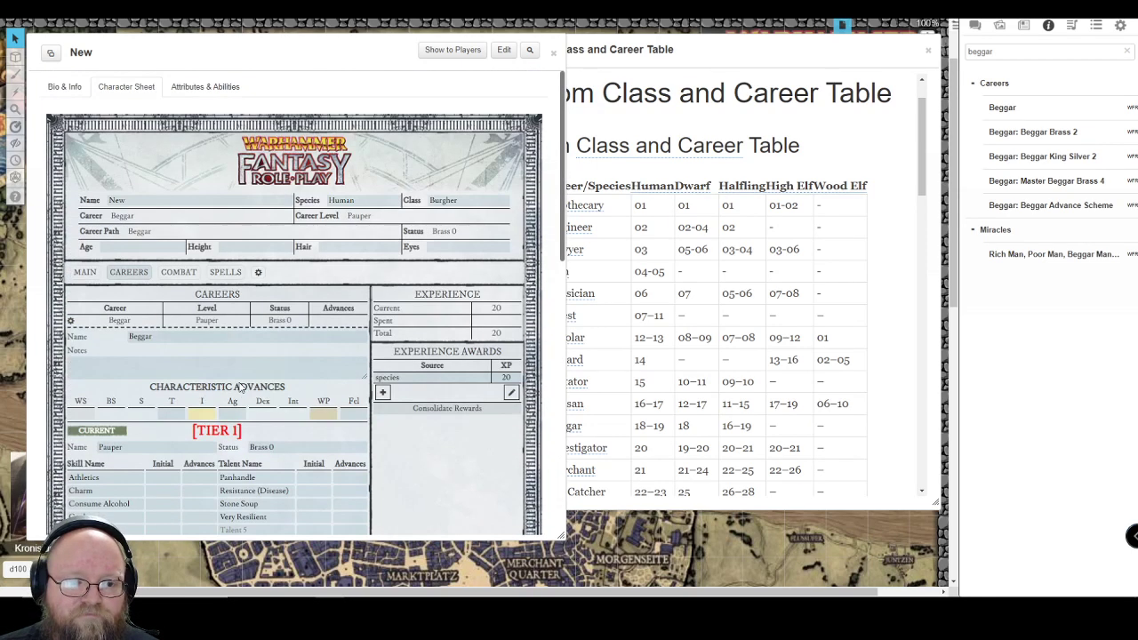
scroll(224, 313, "down", 3)
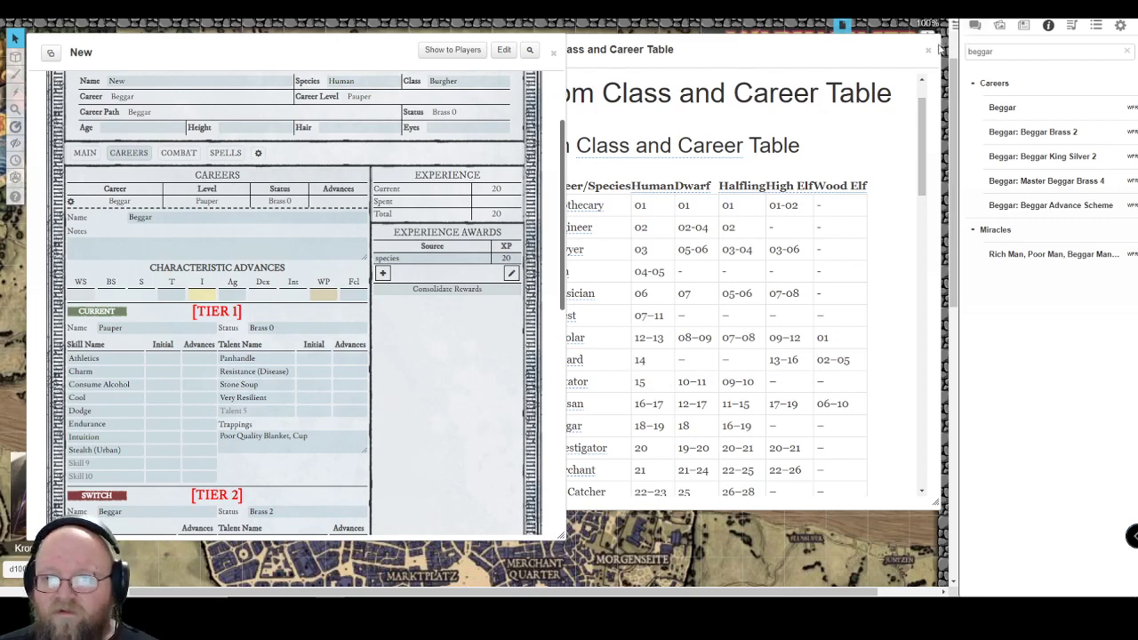
Open the Beggar entry from the Random Class and Career Table and compare its advance scheme and career path with the sheet
left_click(758, 52)
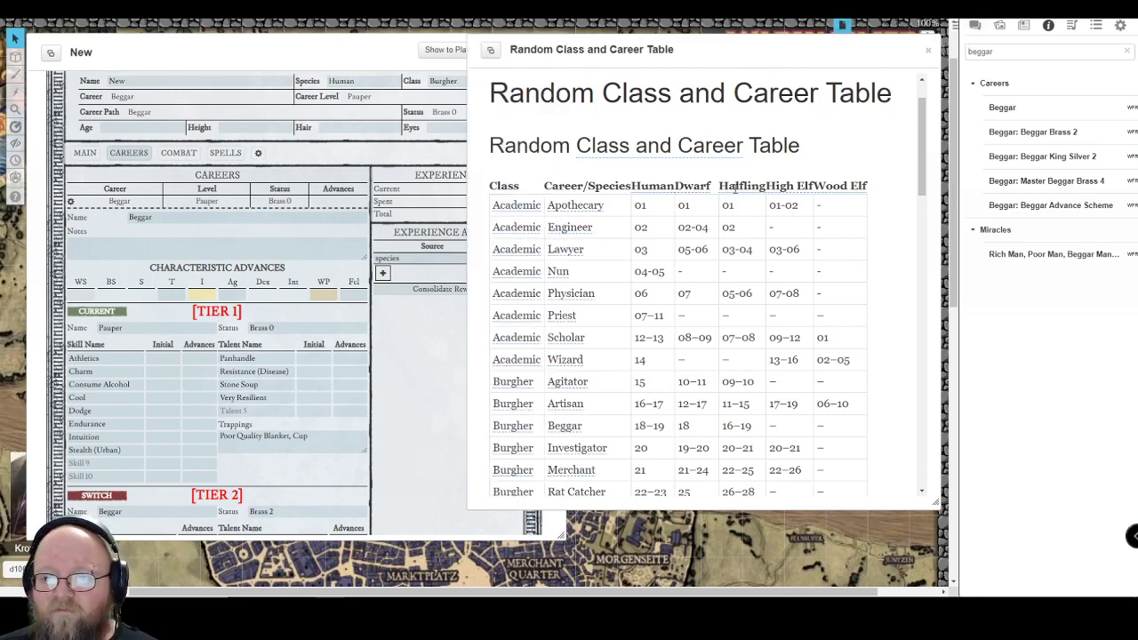
left_click(567, 427)
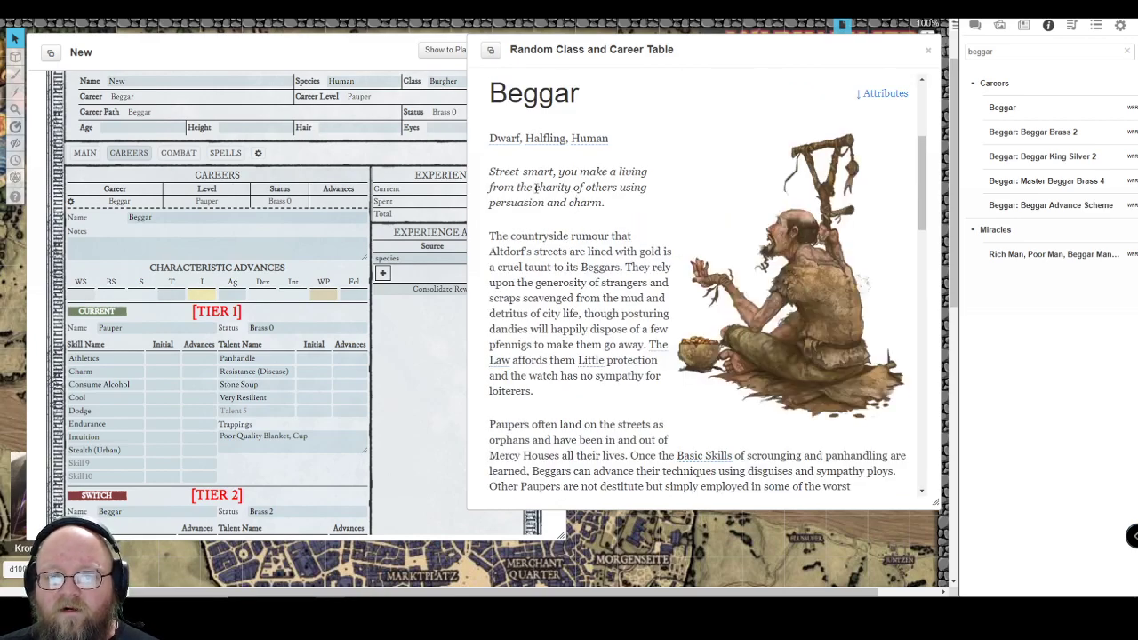
scroll(675, 340, "down", 10)
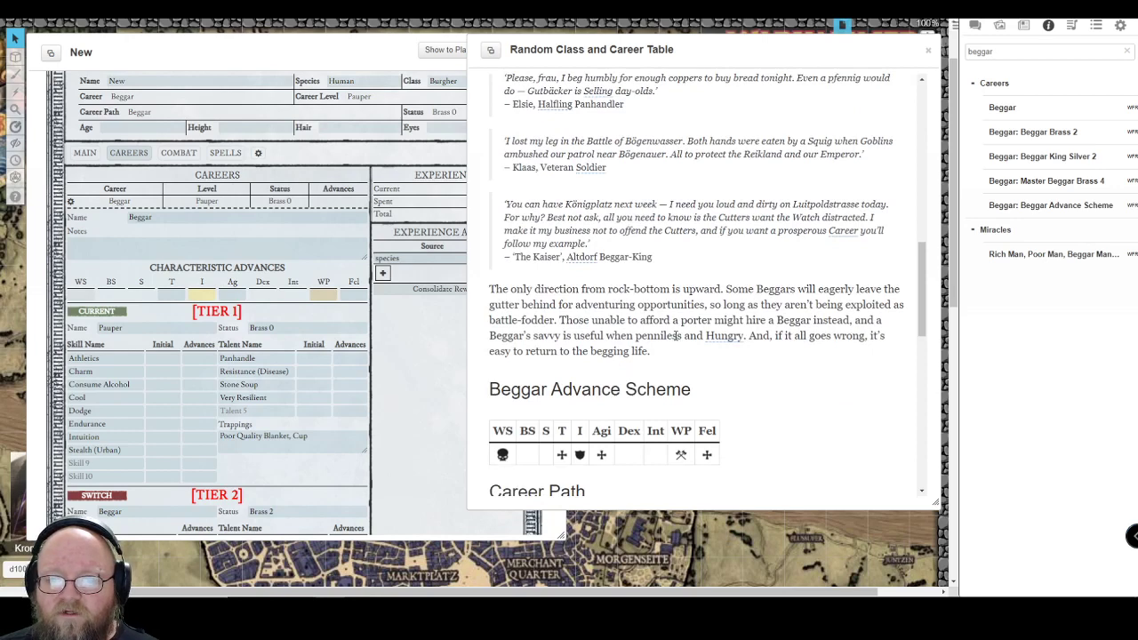
scroll(676, 336, "down", 2)
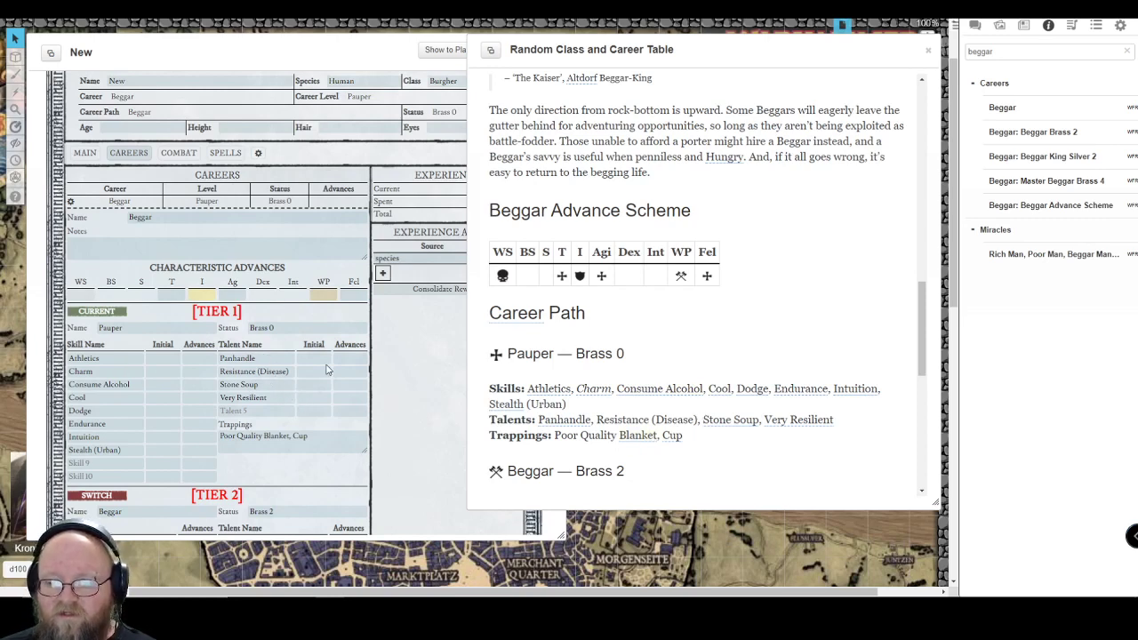
Add an experience award of 50 XP with the source "class" to the character sheet
left_click(350, 56)
scroll(384, 279, "down", 1)
left_click(383, 276)
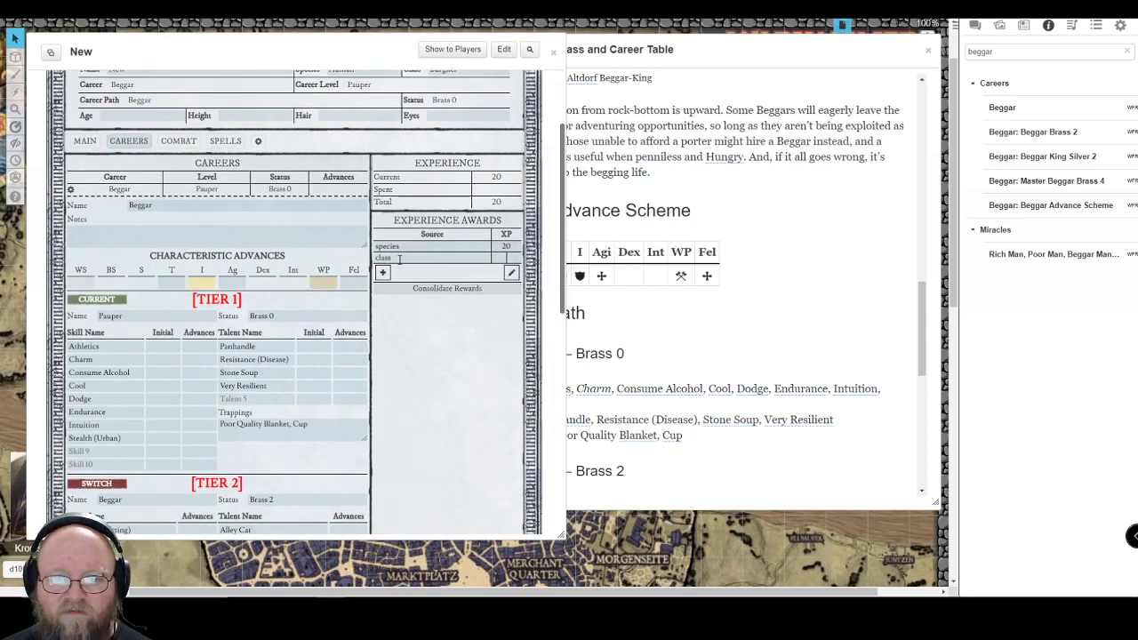
type("50")
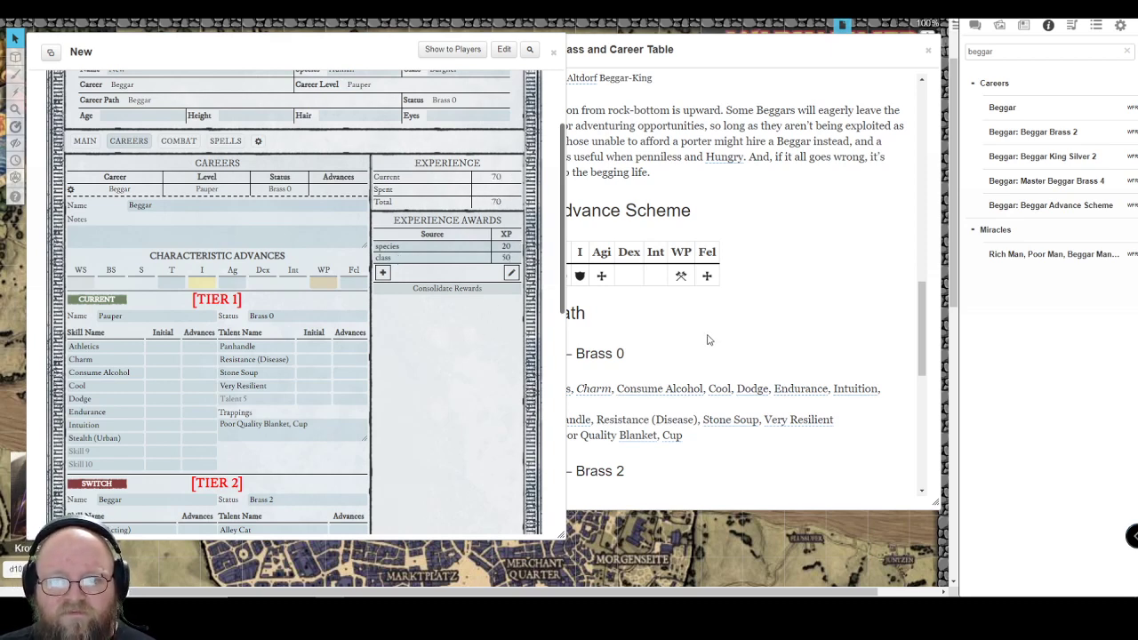
Show the character sheet's main page and move the Random Class and Career Table window clear of the sheet
left_click_drag(717, 53, 723, 50)
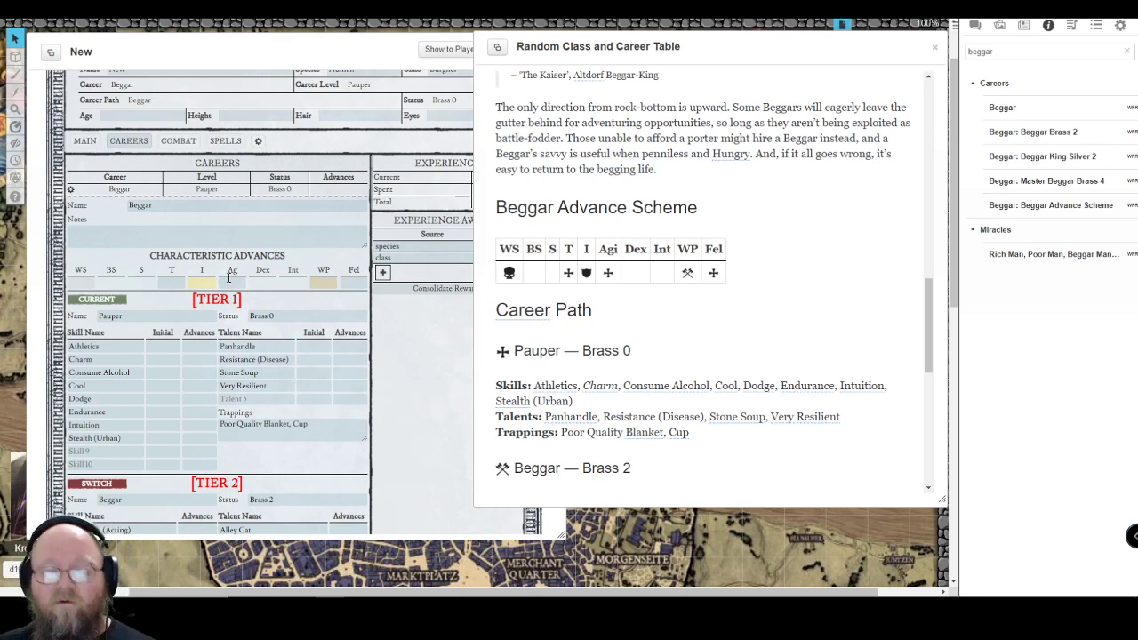
scroll(267, 175, "up", 3)
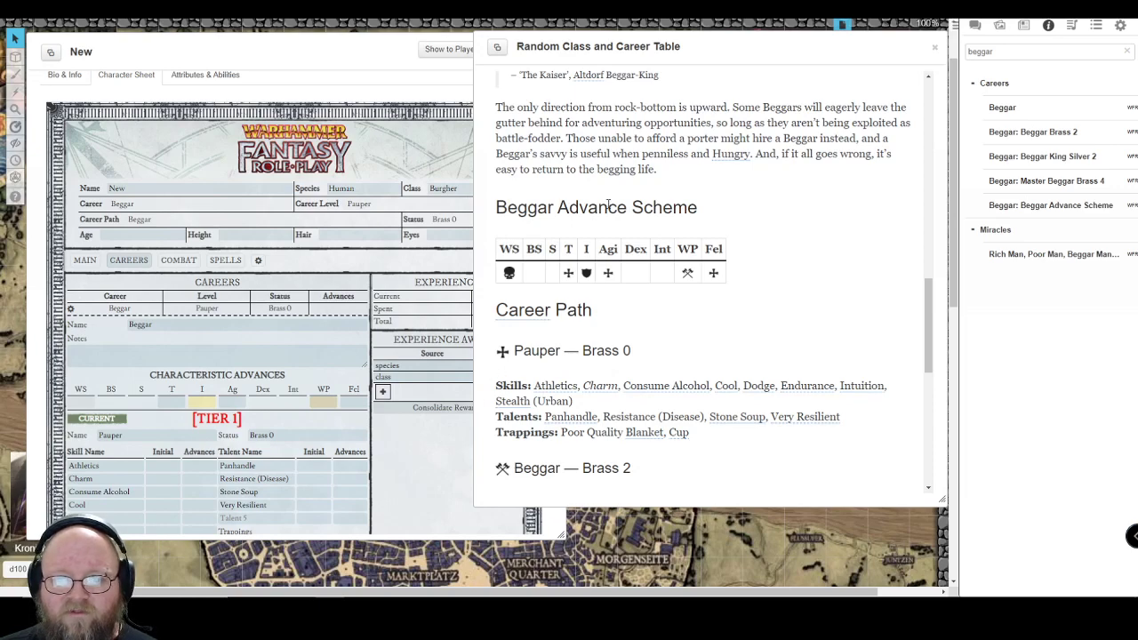
left_click(87, 264)
left_click_drag(716, 45, 794, 130)
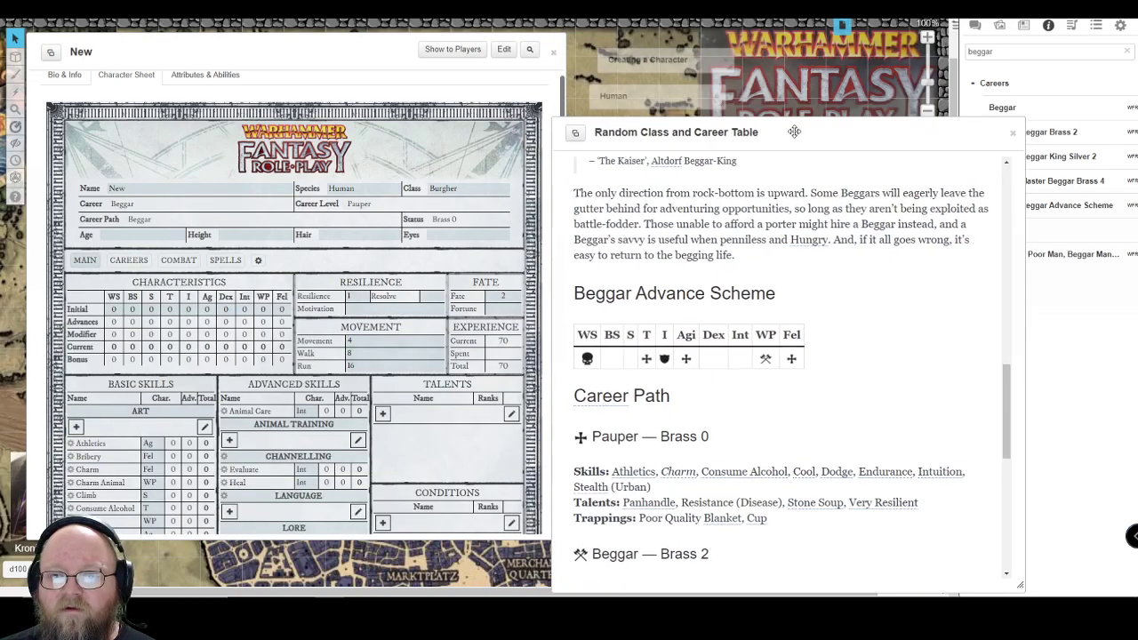
Open the Human species entry beside the character sheet and find its skills and talents list
left_click(640, 95)
scroll(700, 305, "down", 10)
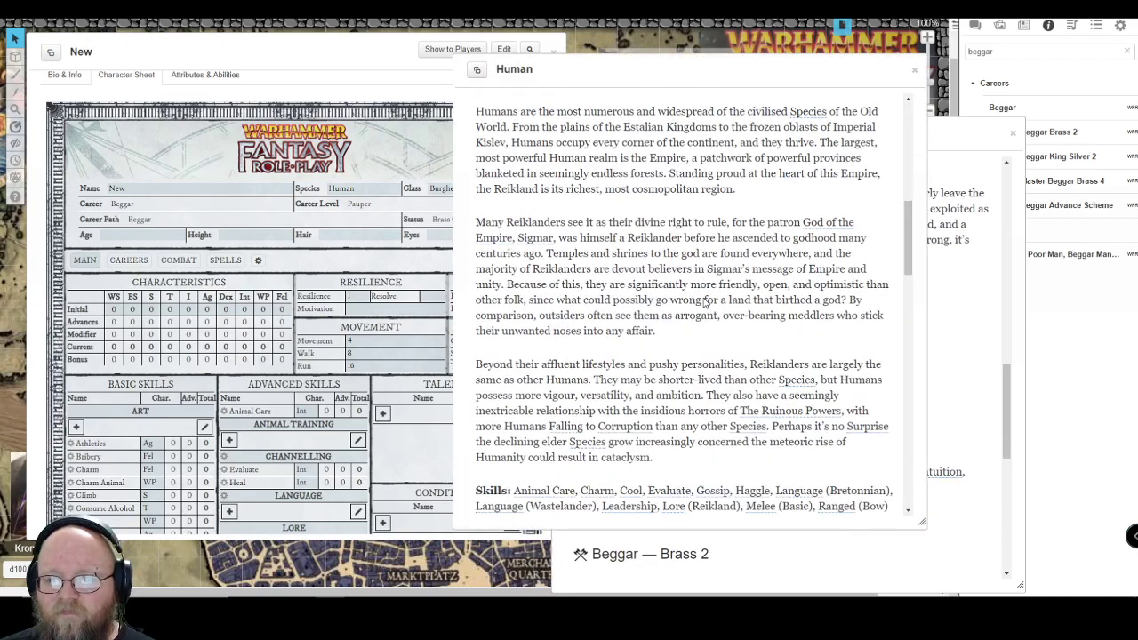
scroll(700, 305, "up", 5)
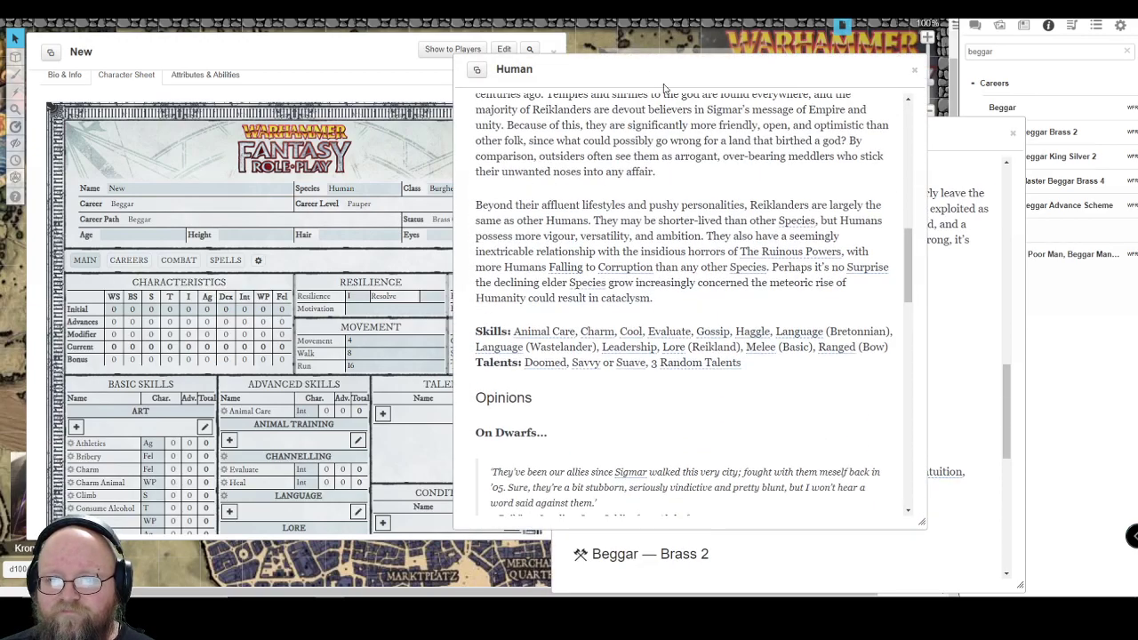
left_click_drag(660, 68, 774, 45)
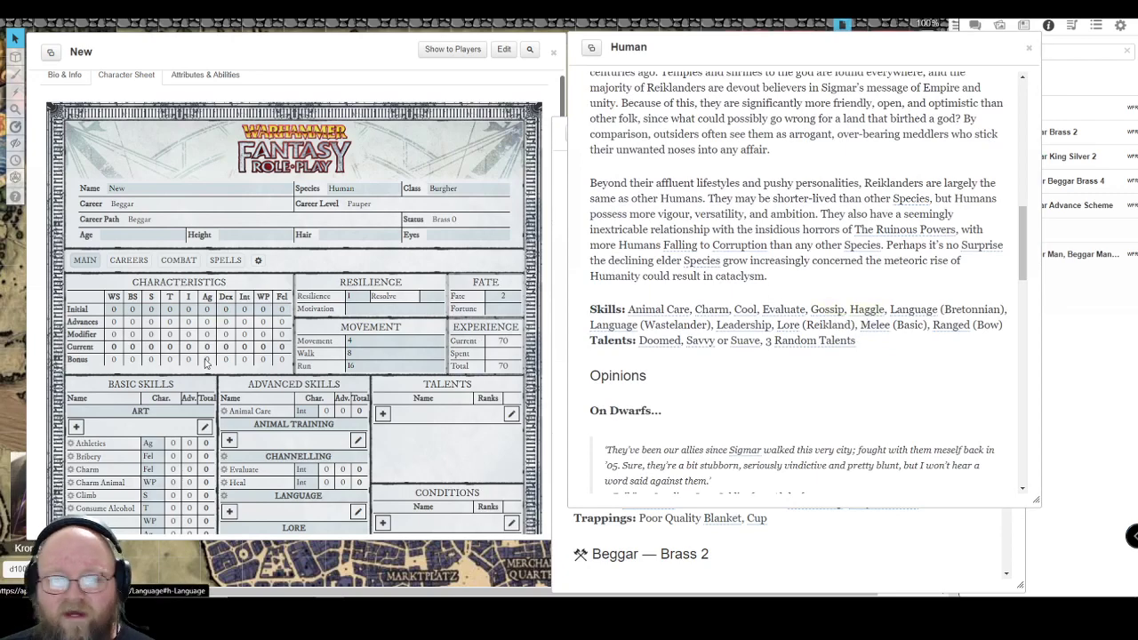
Give the Haggle basic skill a bonus of 5 with the roll note "human"
scroll(171, 351, "down", 1)
scroll(170, 351, "down", 3)
scroll(134, 374, "down", 3)
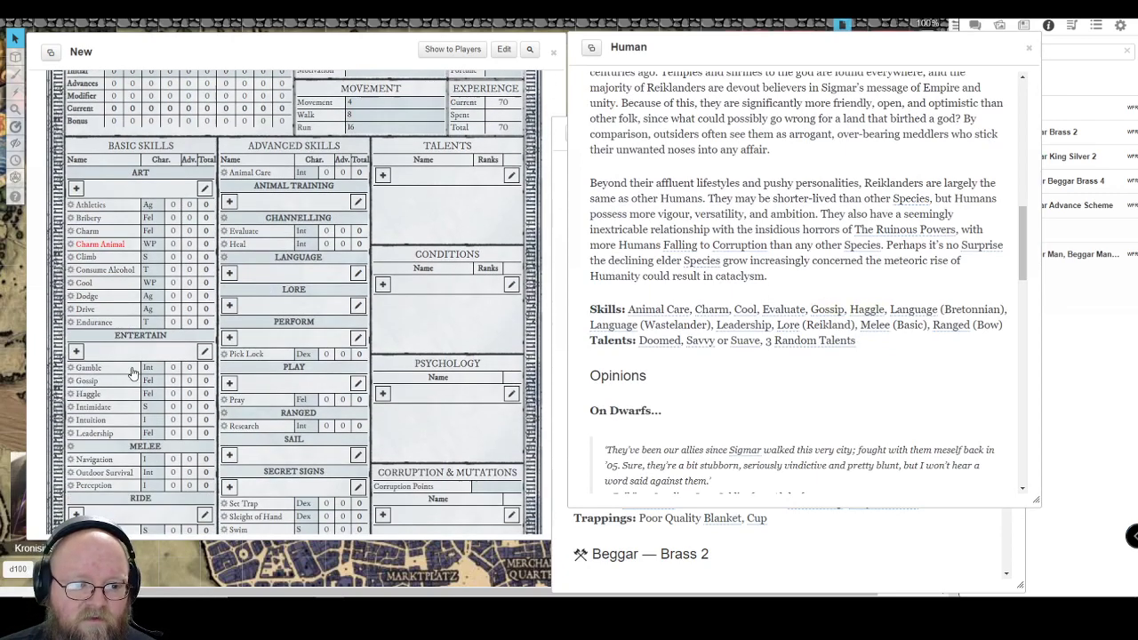
left_click(72, 394)
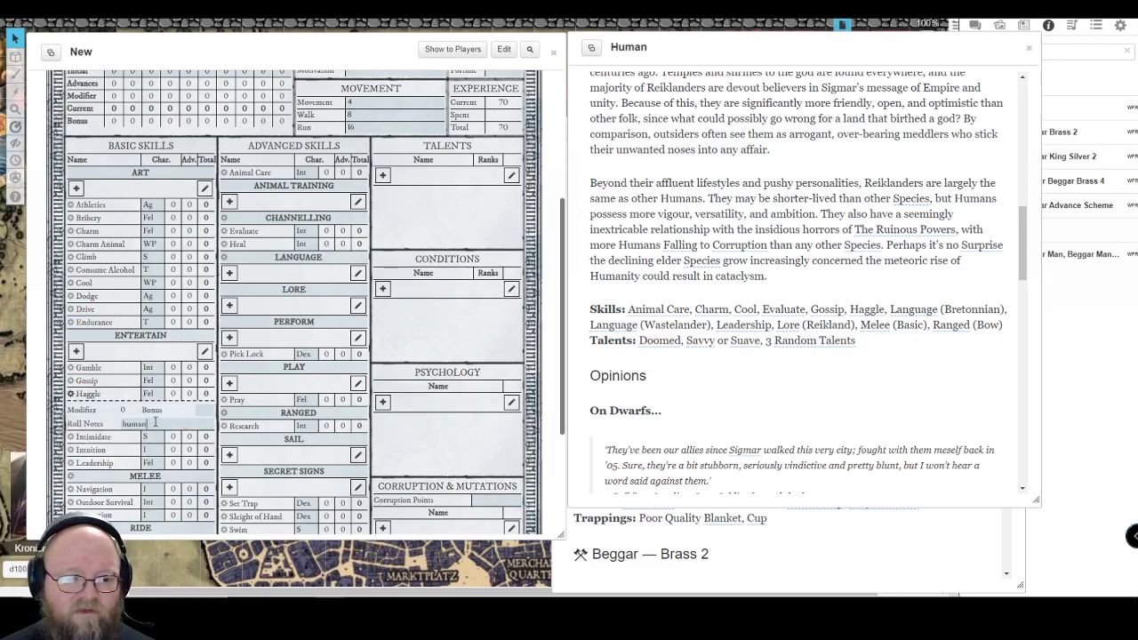
left_click(208, 410)
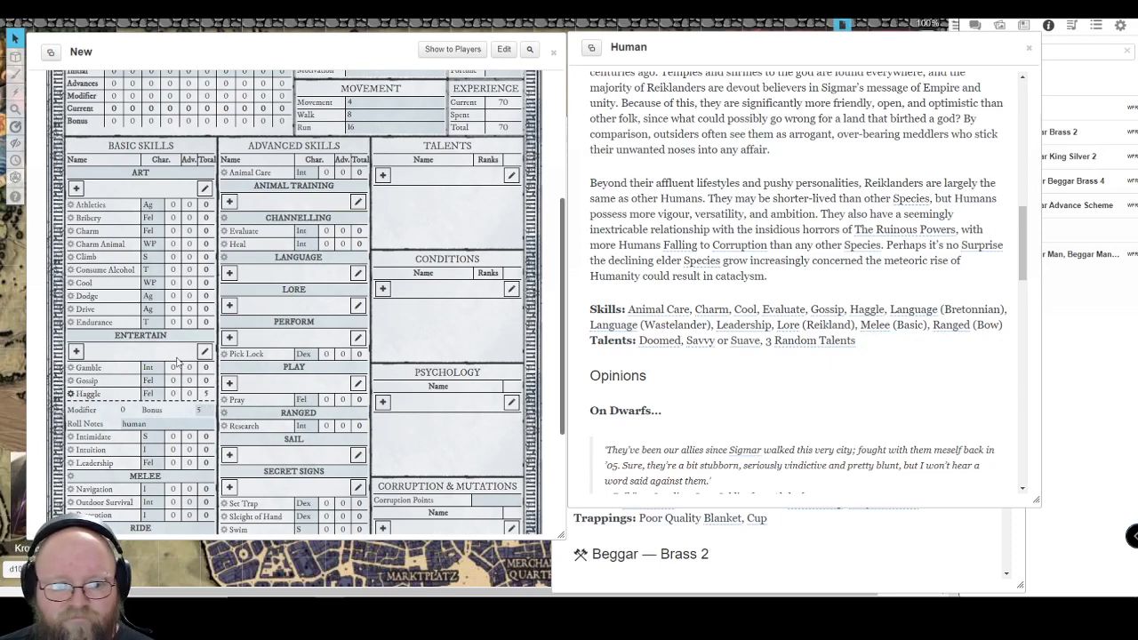
Give Animal Care a bonus of 3 and Charm a bonus of 5, each with the roll note "Human"
left_click(226, 174)
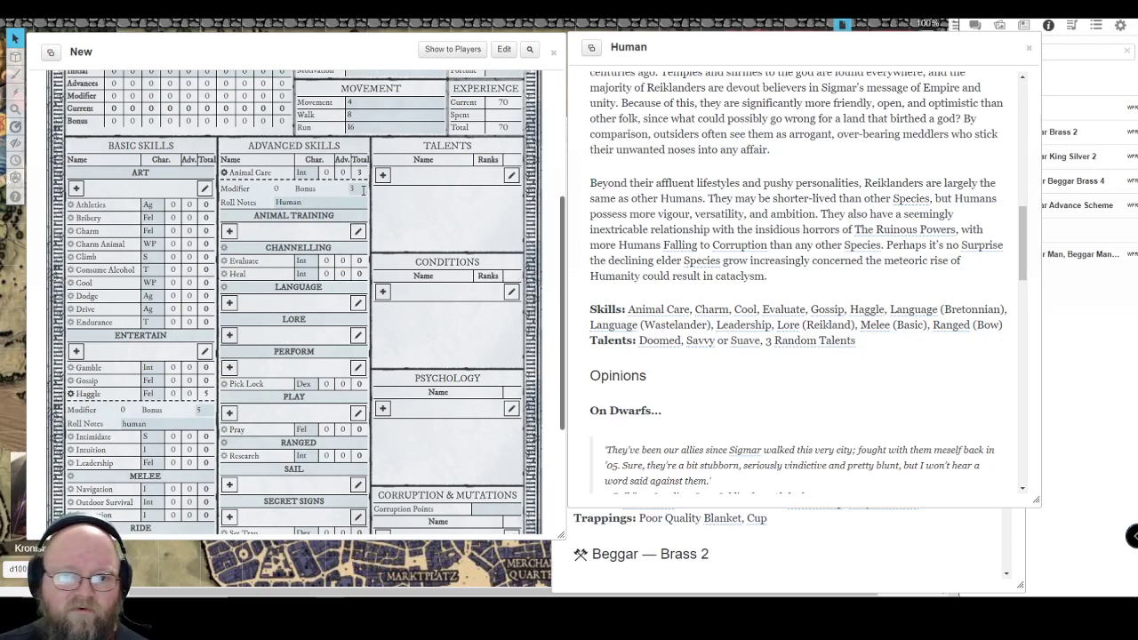
left_click(227, 174)
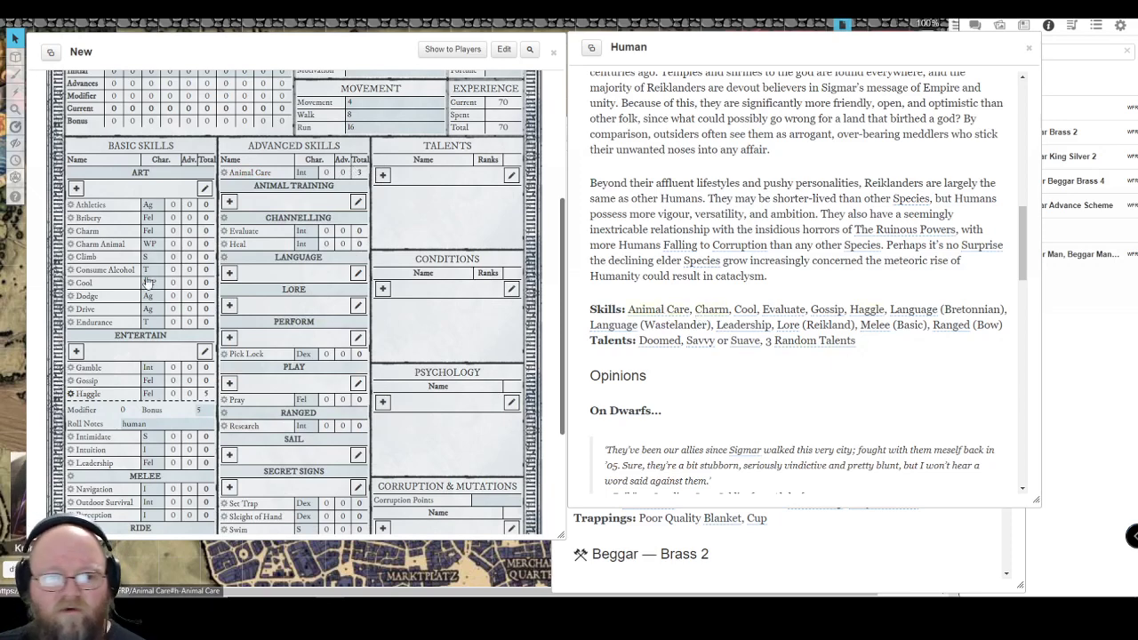
left_click(70, 231)
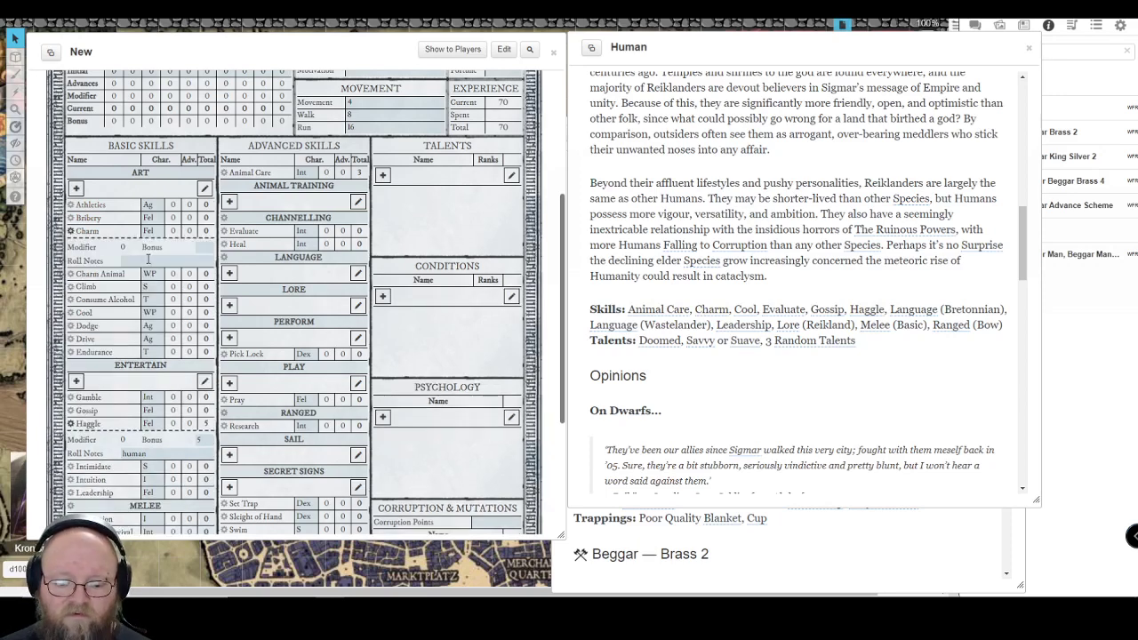
left_click(206, 248)
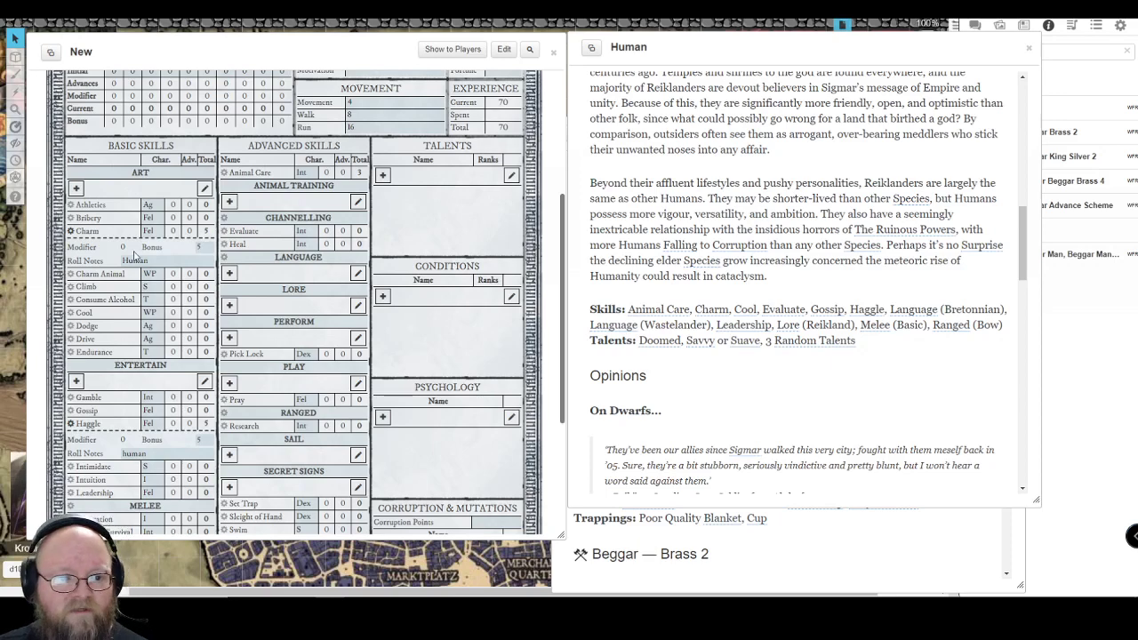
left_click(70, 231)
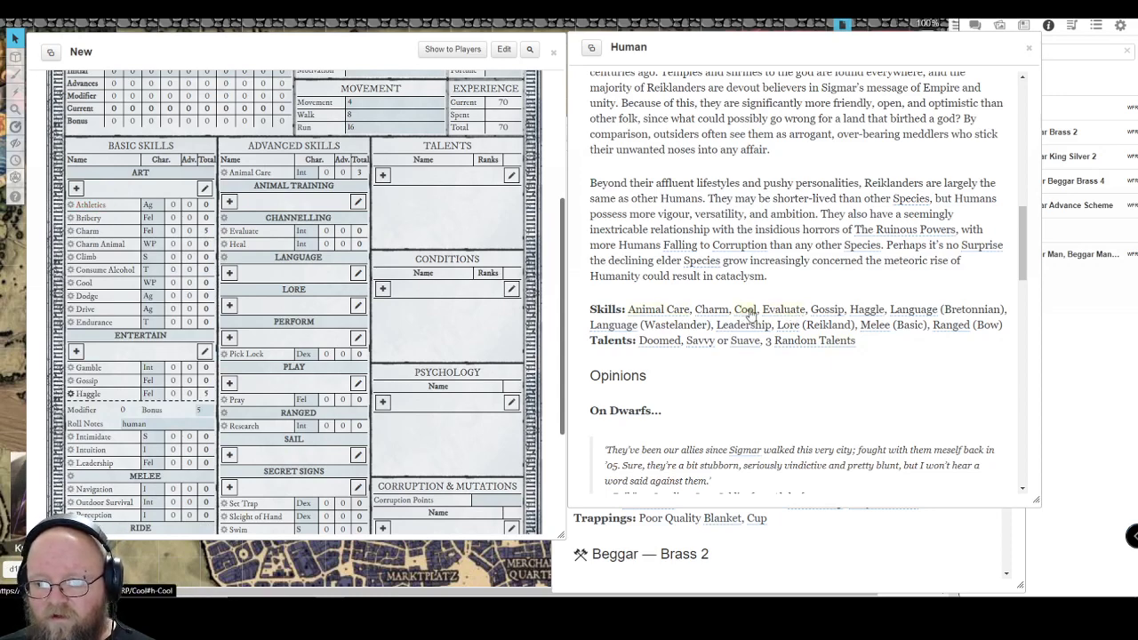
Give the Cool skill a bonus of 5 with the roll note "Human", and collapse the Cool and Haggle details
left_click(82, 283)
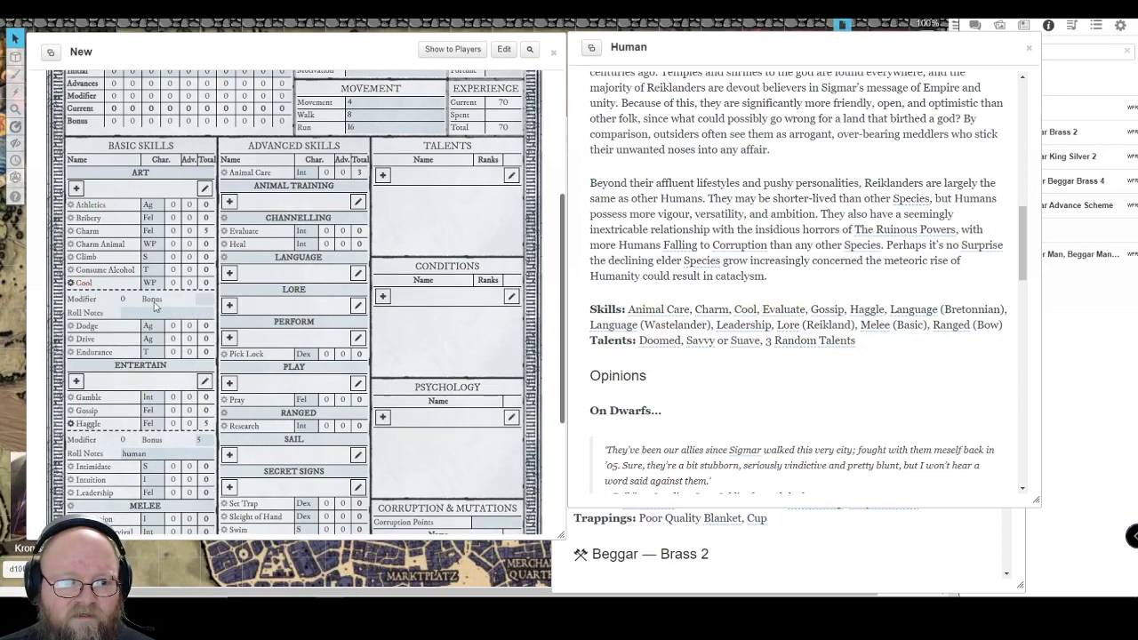
left_click(155, 310)
type("Human")
key("Tab")
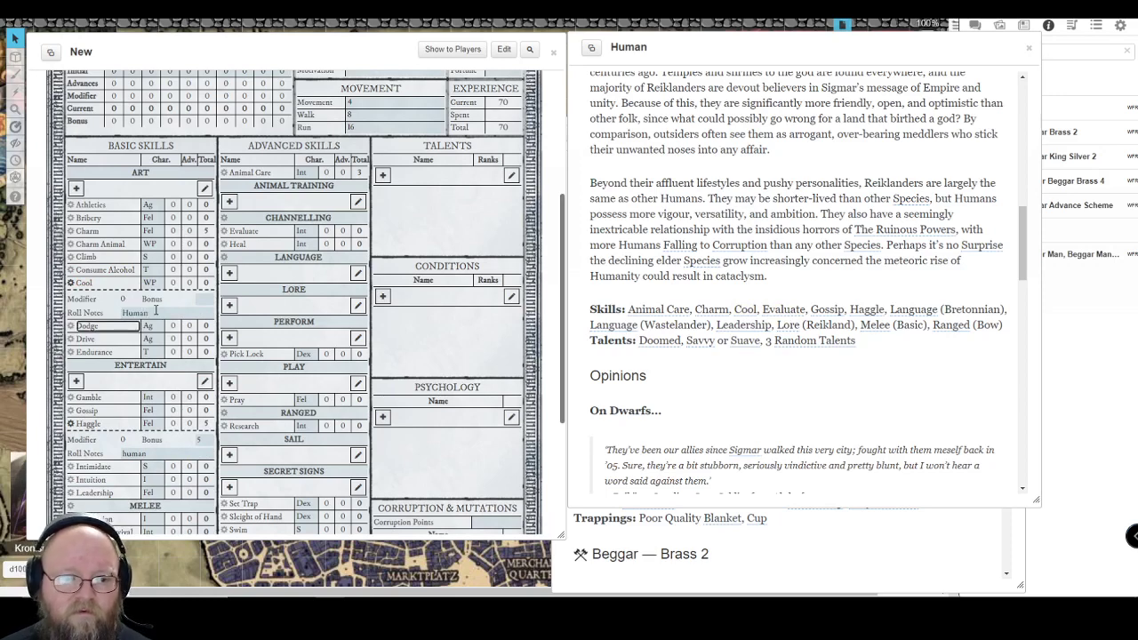
left_click(210, 301)
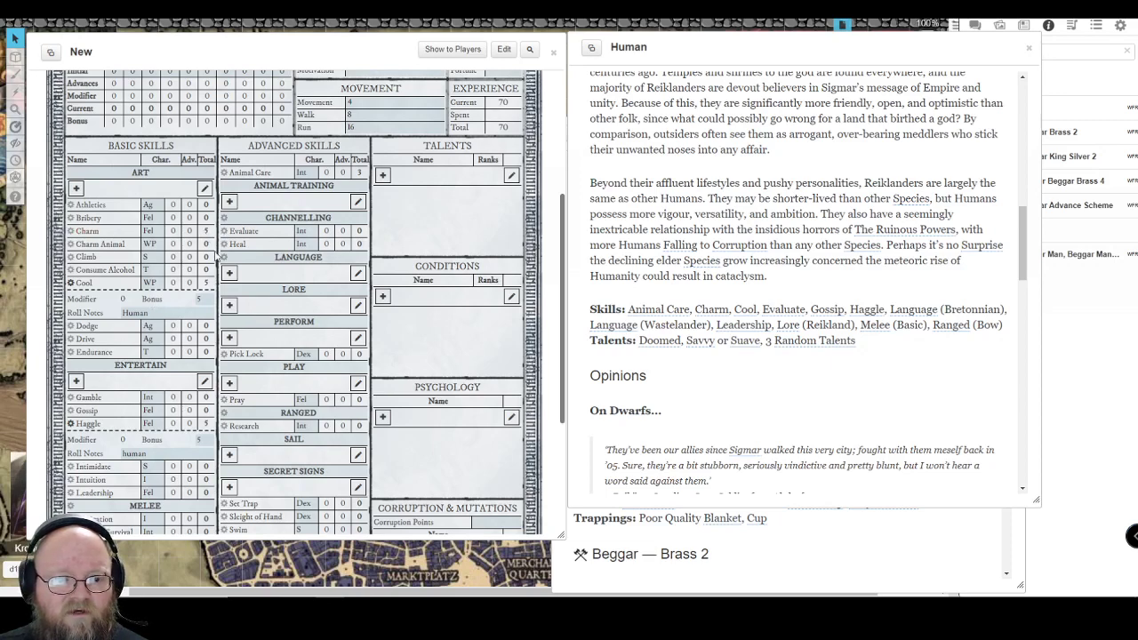
left_click(78, 284)
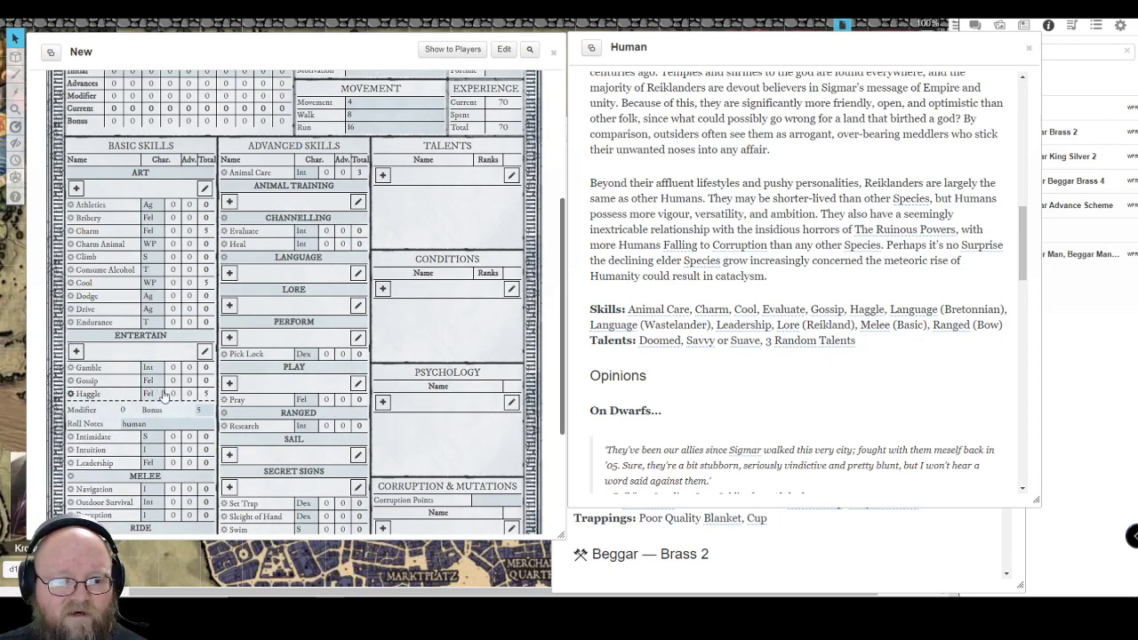
left_click(70, 394)
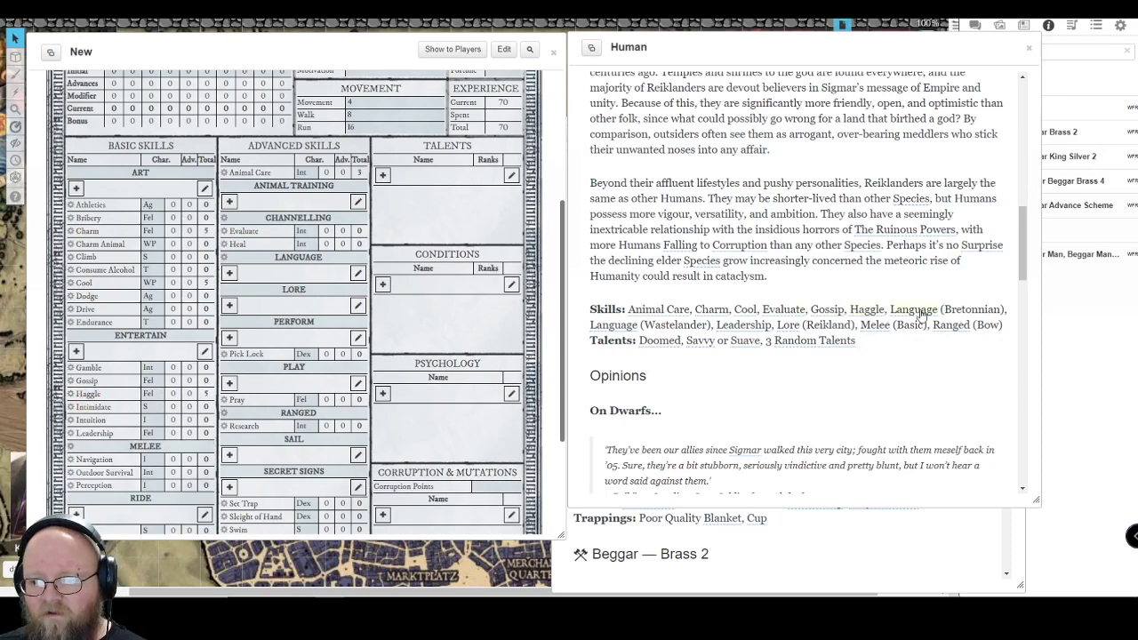
Add a Language specialisation named "Bretonnian" with the roll note "Human" to the advanced skills
left_click(224, 259)
left_click(224, 258)
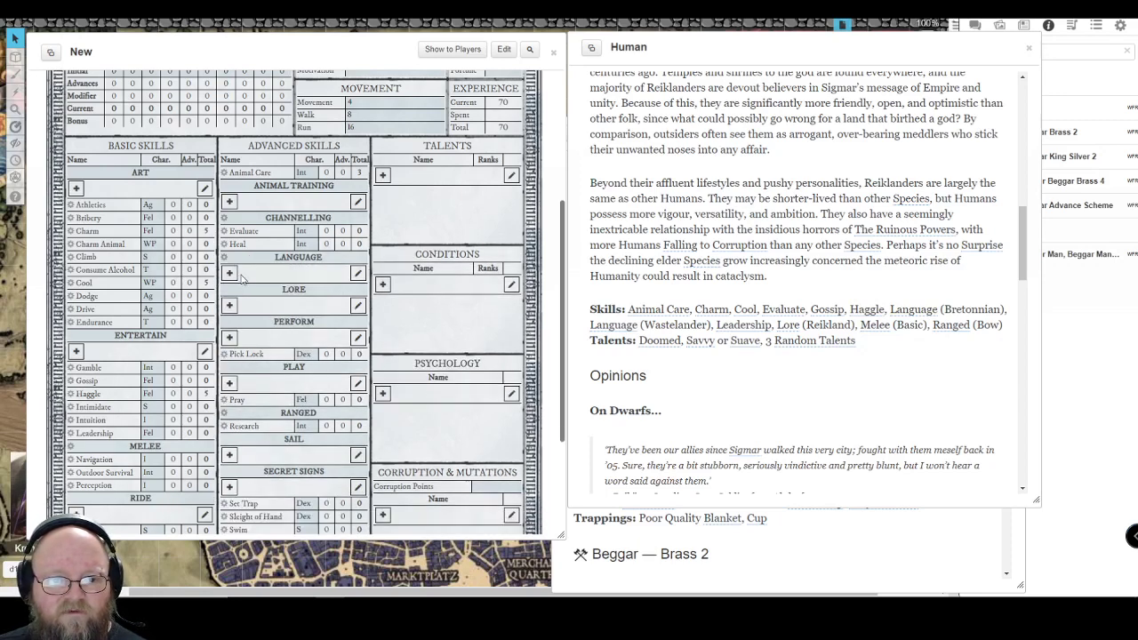
left_click(229, 273)
left_click(300, 230)
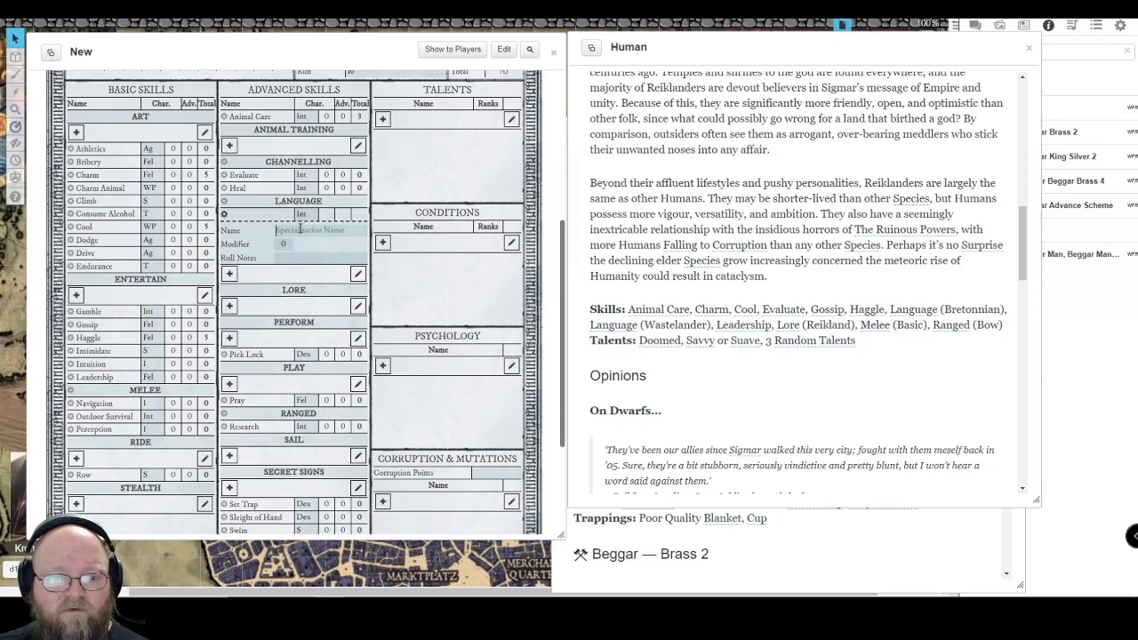
type("Bretonnian")
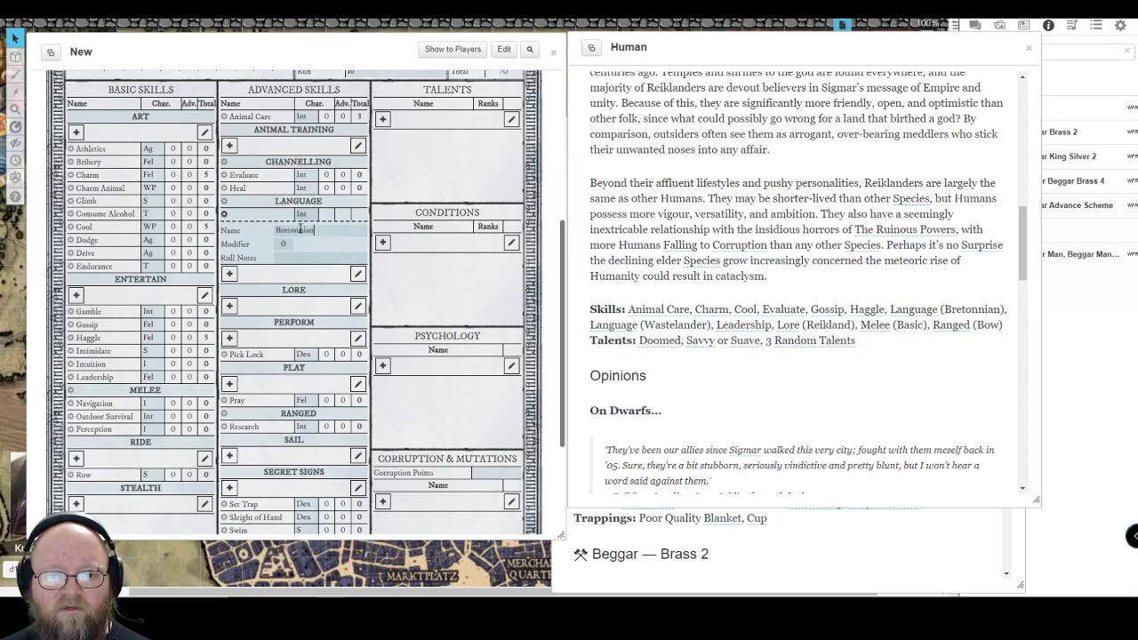
left_click(297, 258)
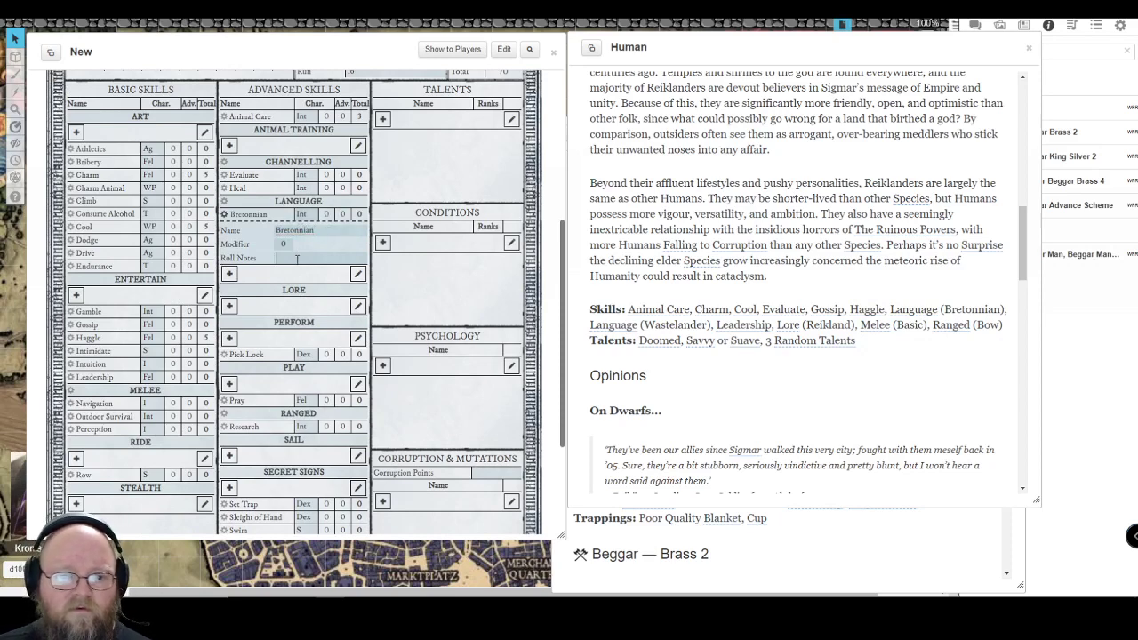
type("Human")
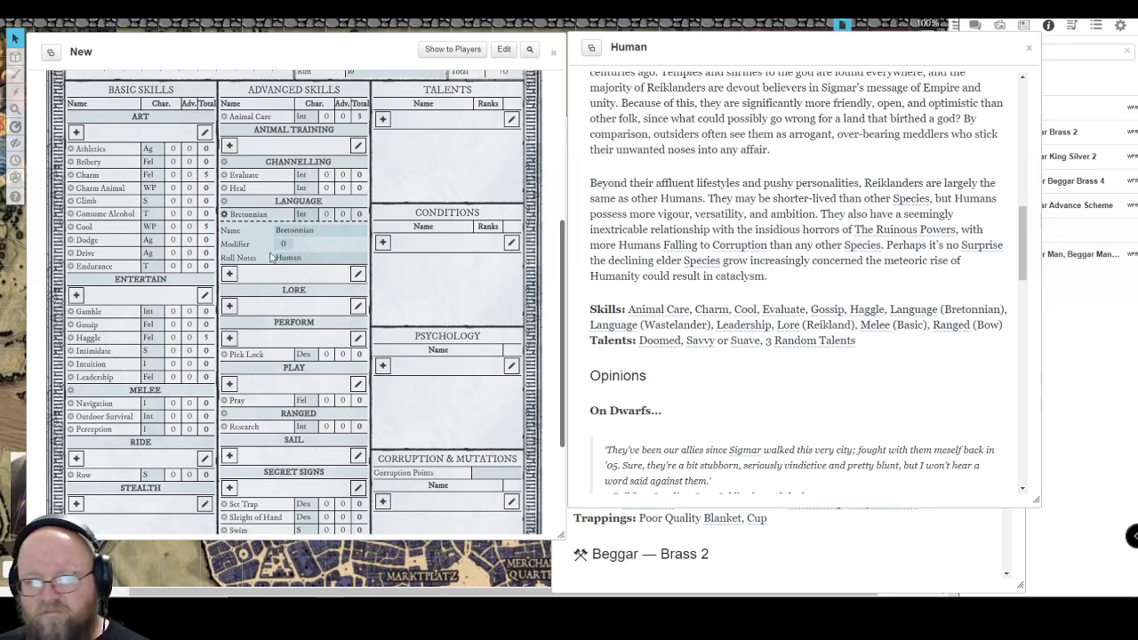
left_click(224, 215)
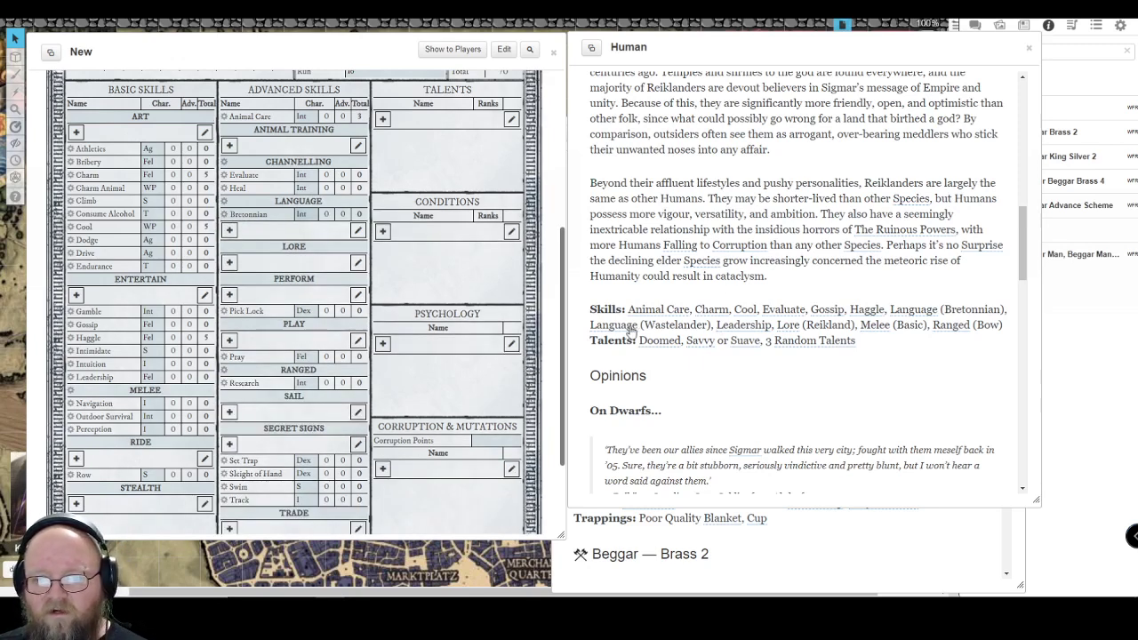
Add a second Language specialisation named "Wastelander", correcting its spelling to match the Human entry
left_click(229, 233)
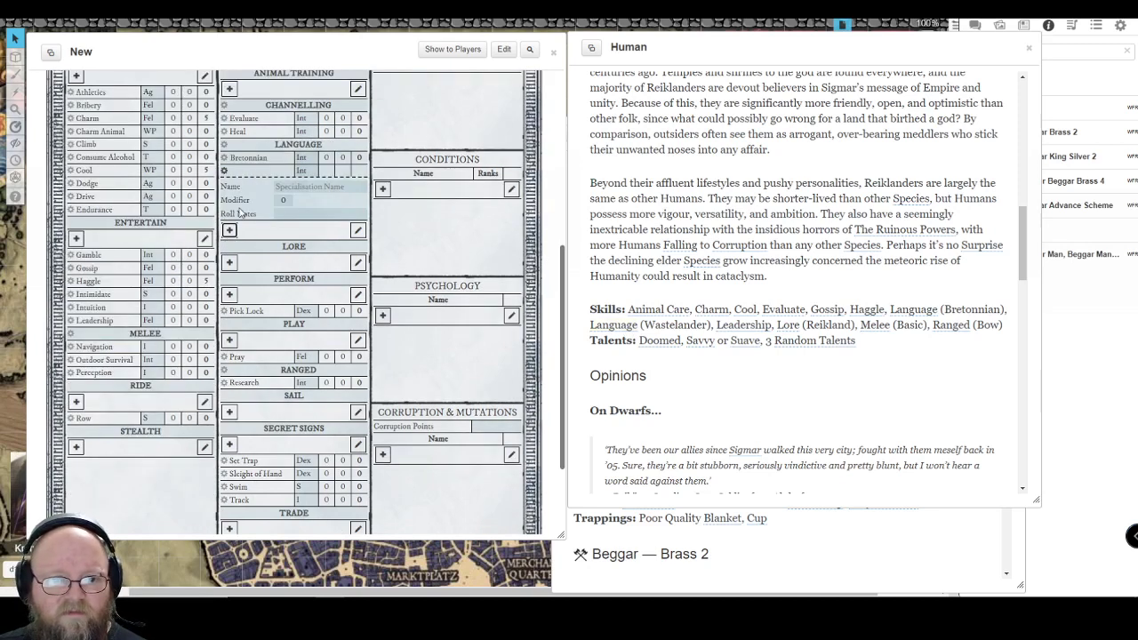
left_click(295, 186)
type("Wastela")
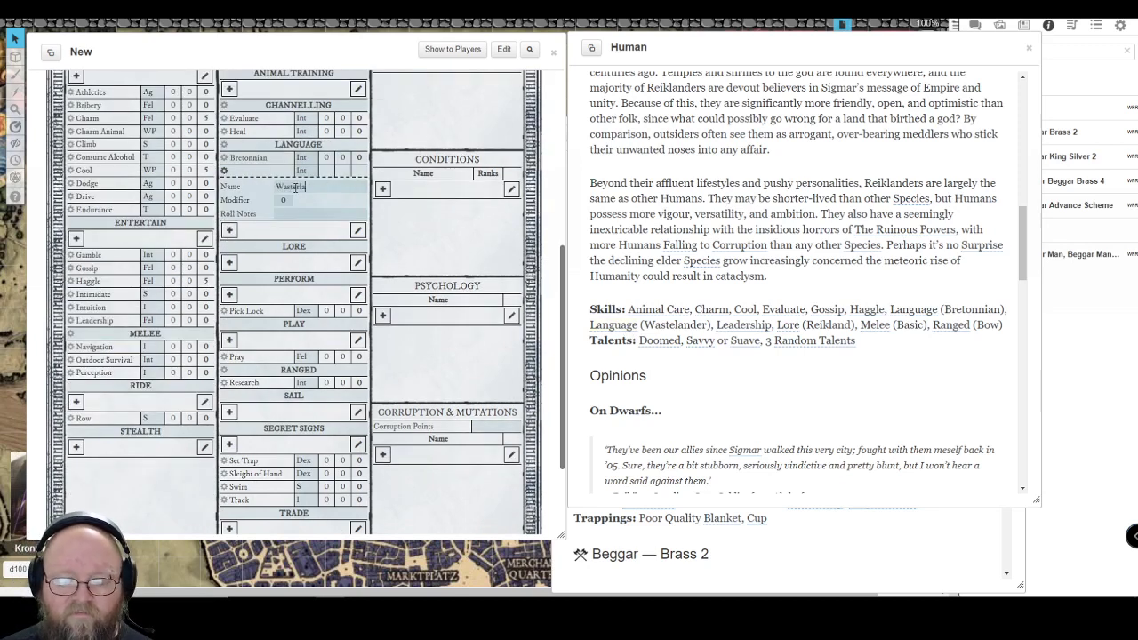
type("nder")
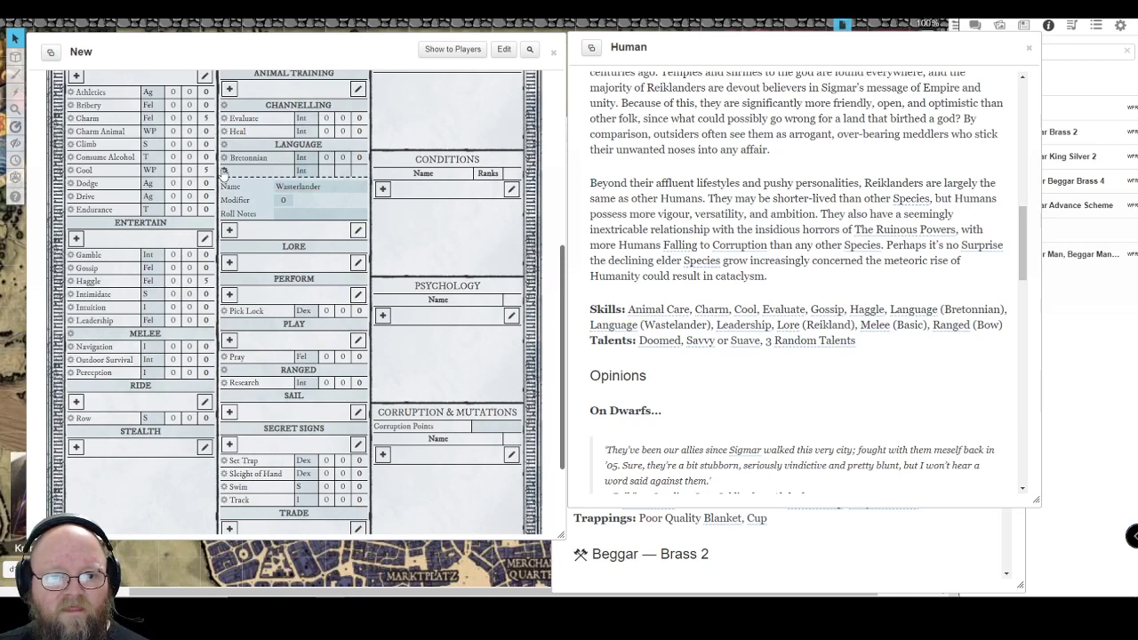
left_click(224, 170)
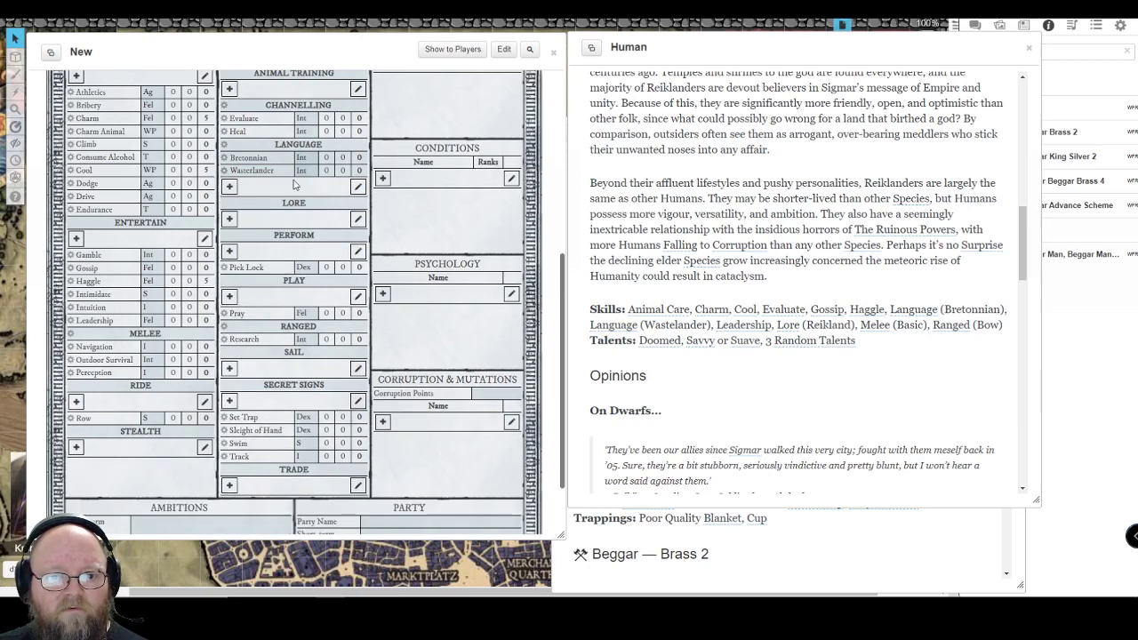
left_click(224, 169)
left_click(297, 187)
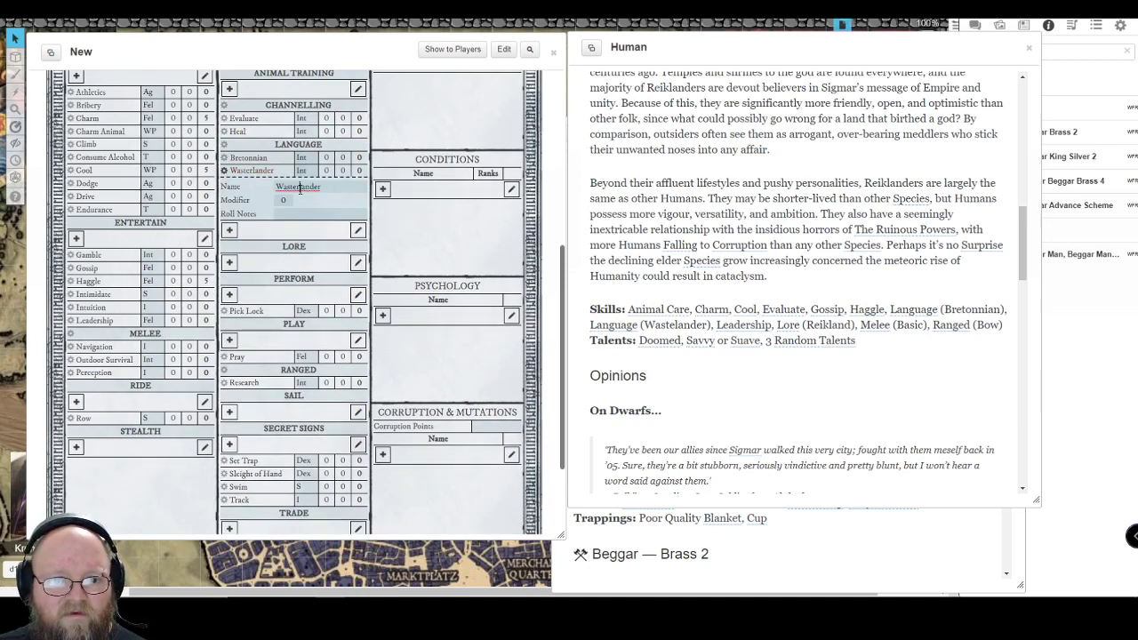
key("BackSpace")
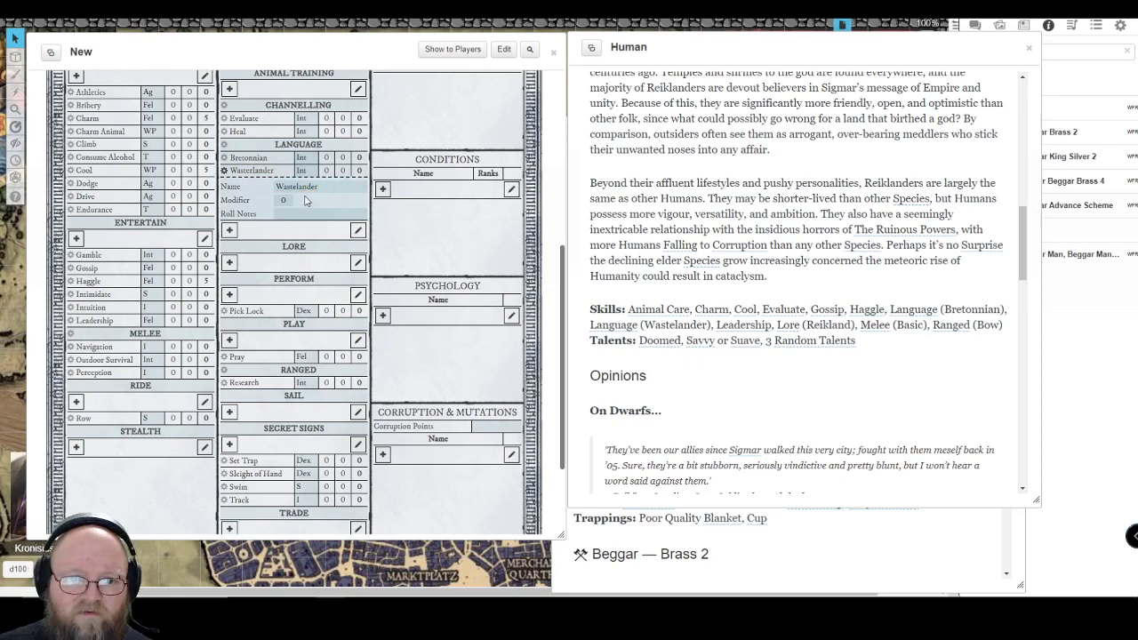
left_click(226, 173)
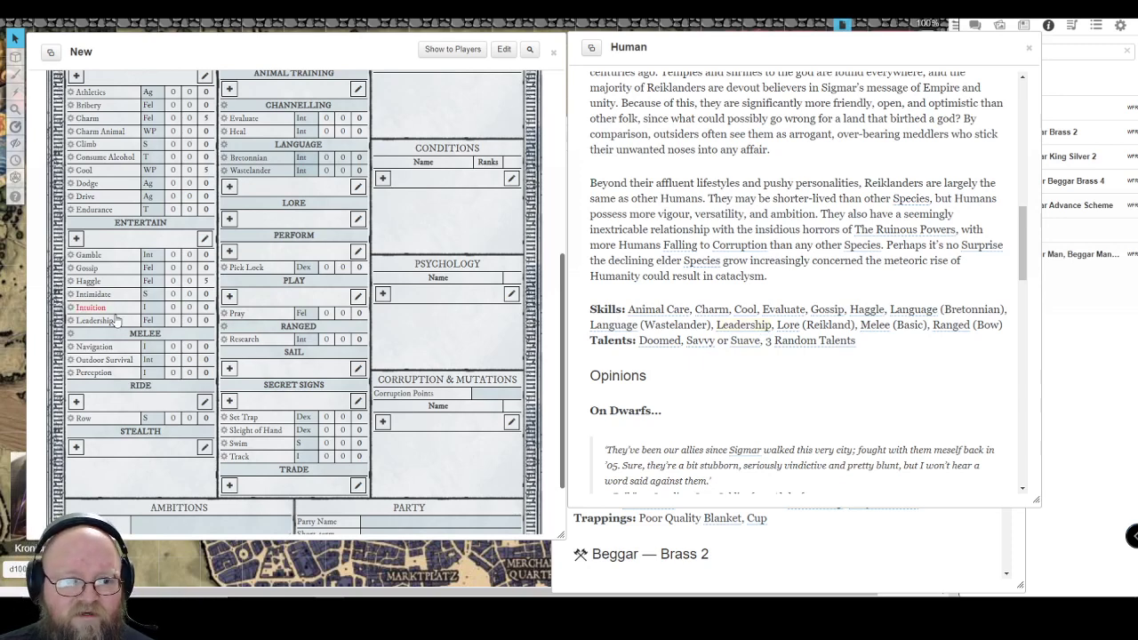
Set the roll note of the Leadership basic skill to "Human" and collapse its details
left_click(71, 321)
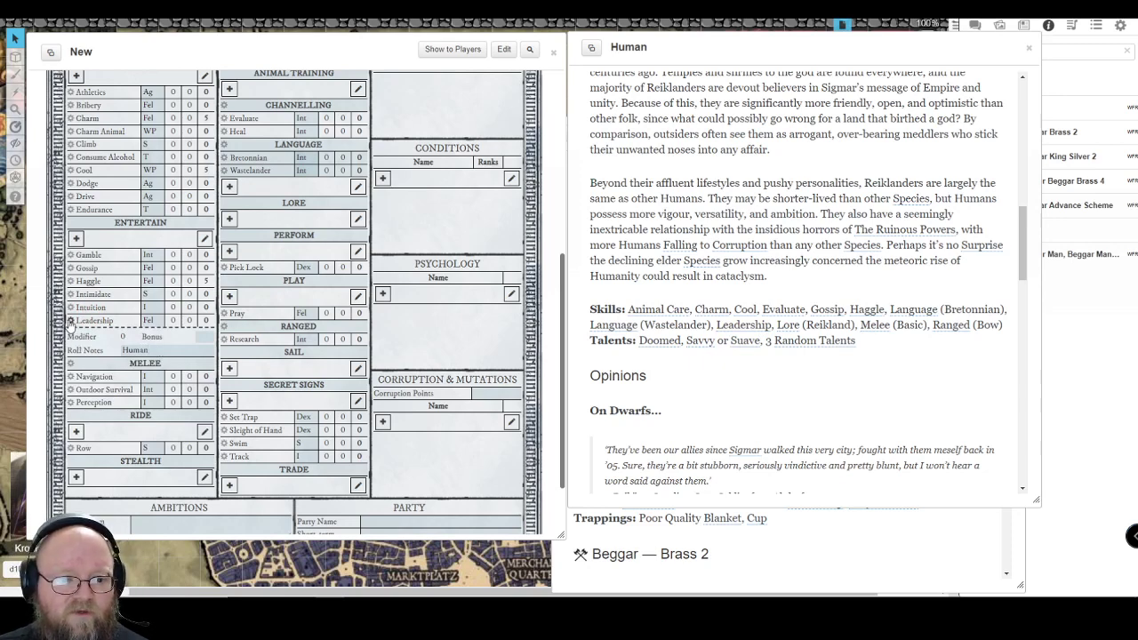
left_click(71, 322)
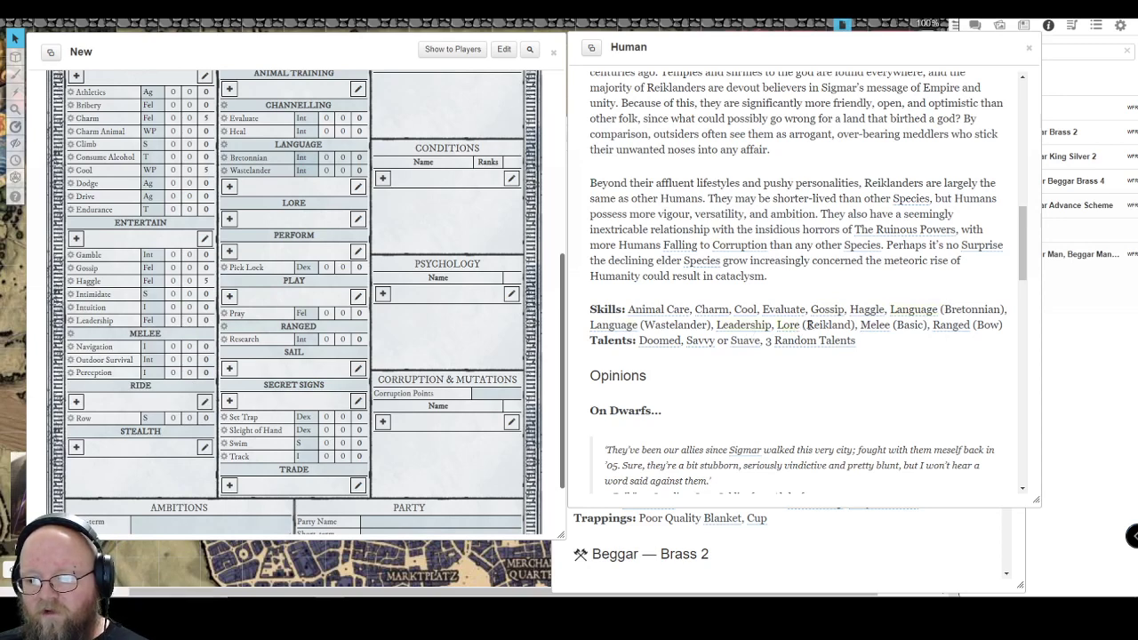
Add a Lore specialisation named "Reikland" with the roll note "Human" to the advanced skills and collapse its details
left_click(230, 220)
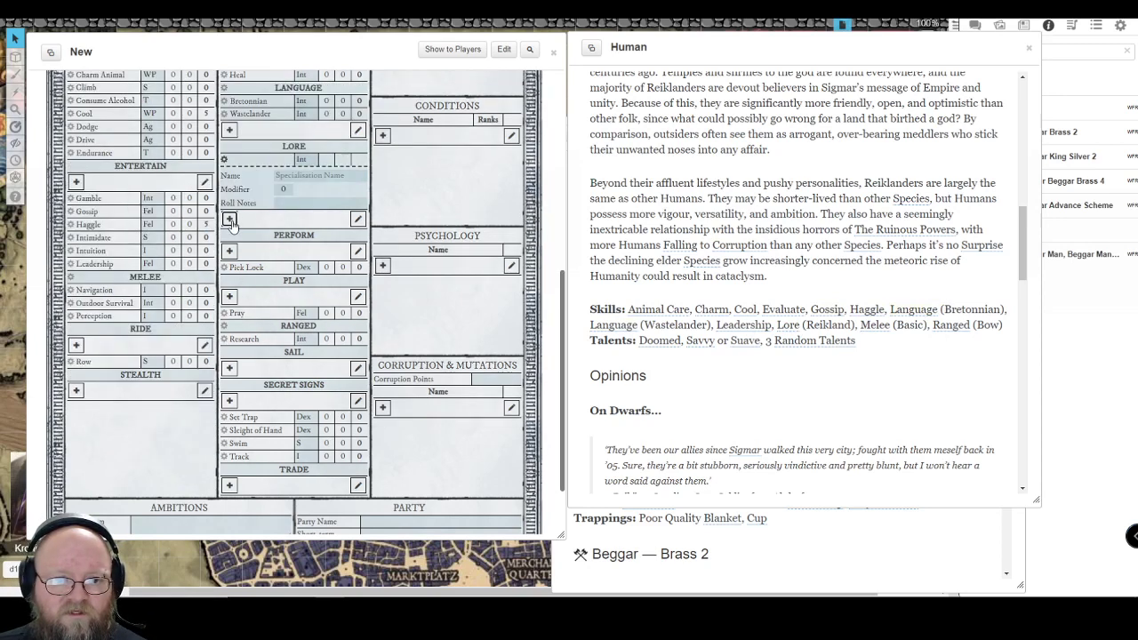
left_click(306, 177)
type("Reikland")
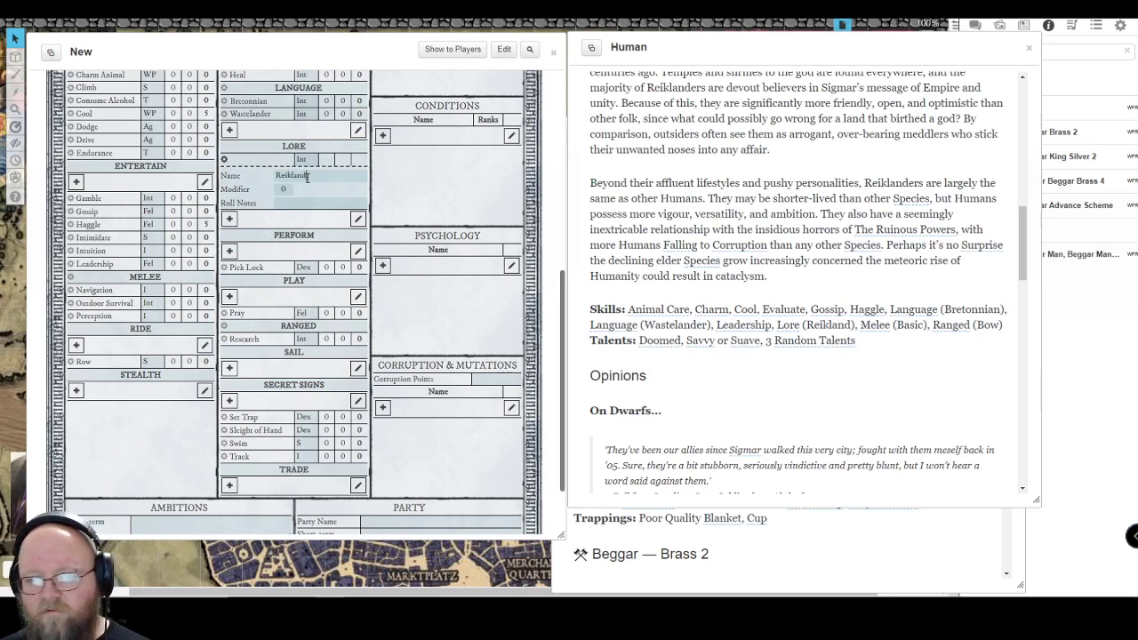
left_click(283, 202)
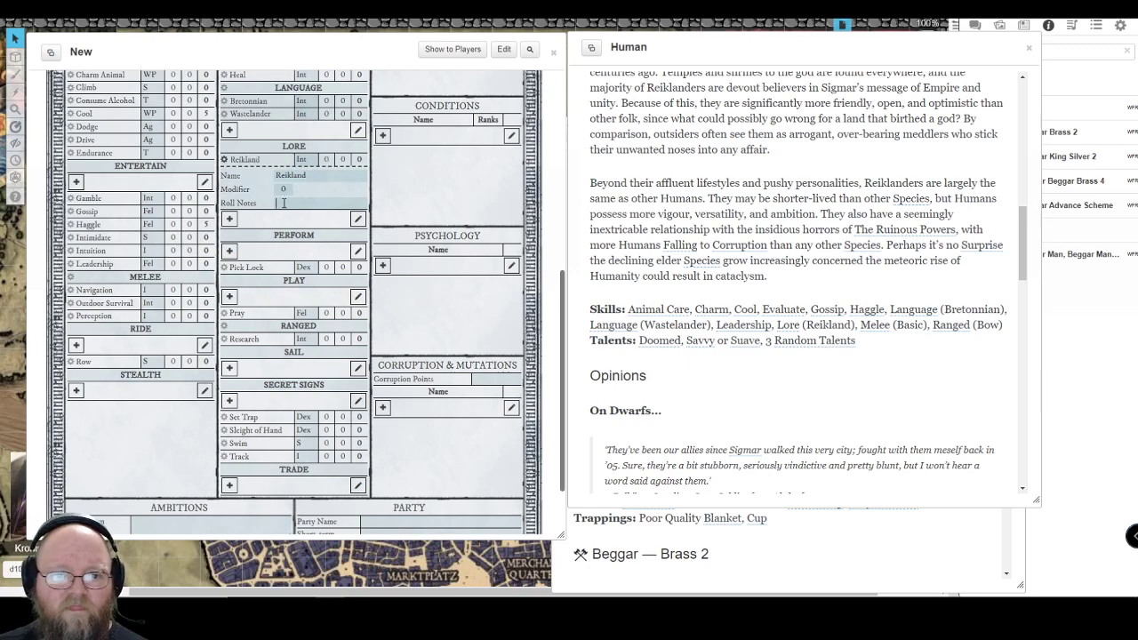
type("Human")
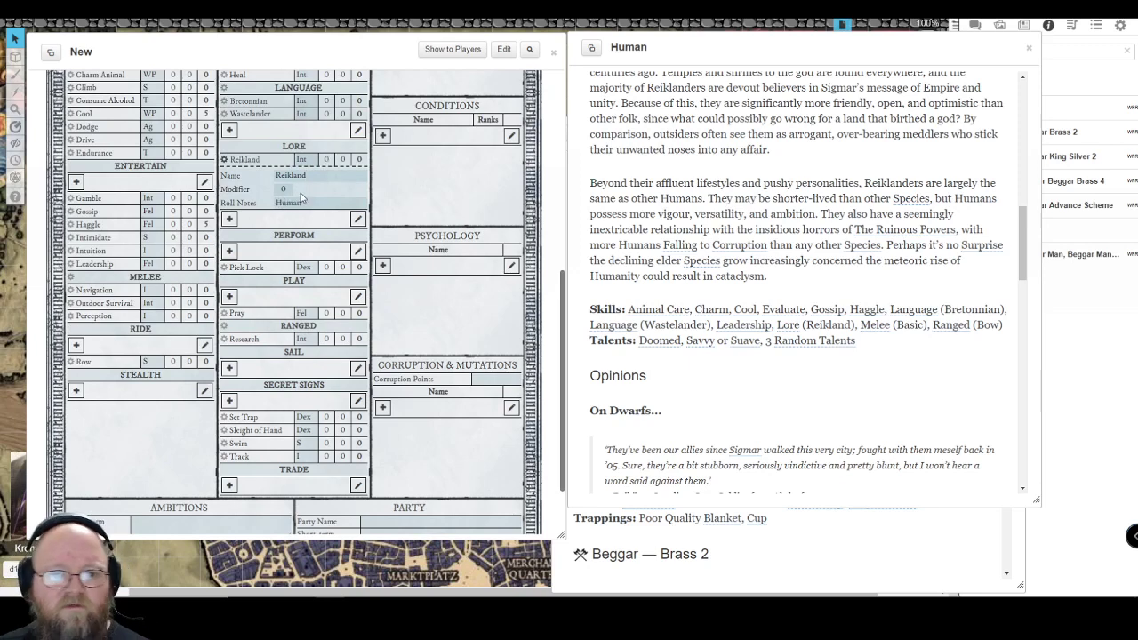
left_click(225, 160)
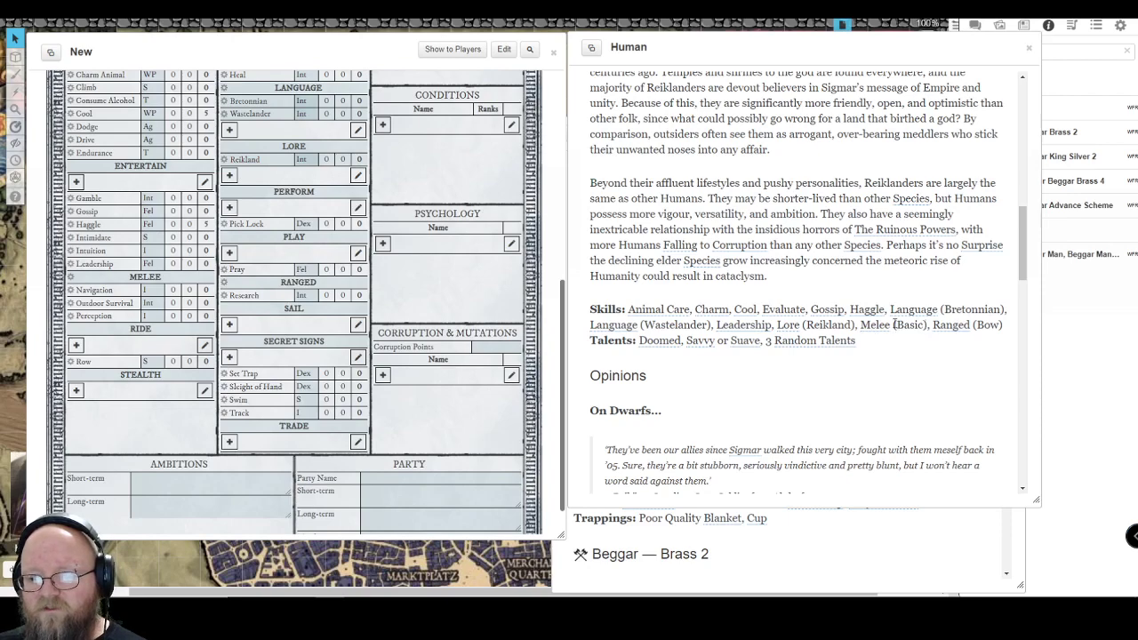
Enable the display of the Basic specialisation under the Melee skill
scroll(423, 335, "up", 1)
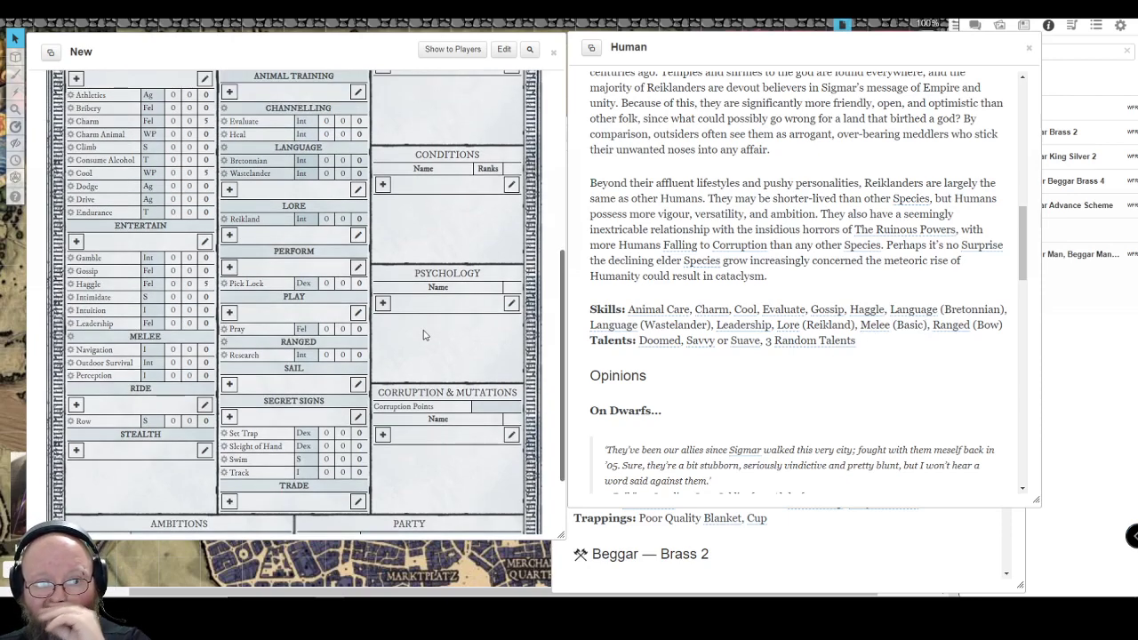
scroll(424, 335, "up", 1)
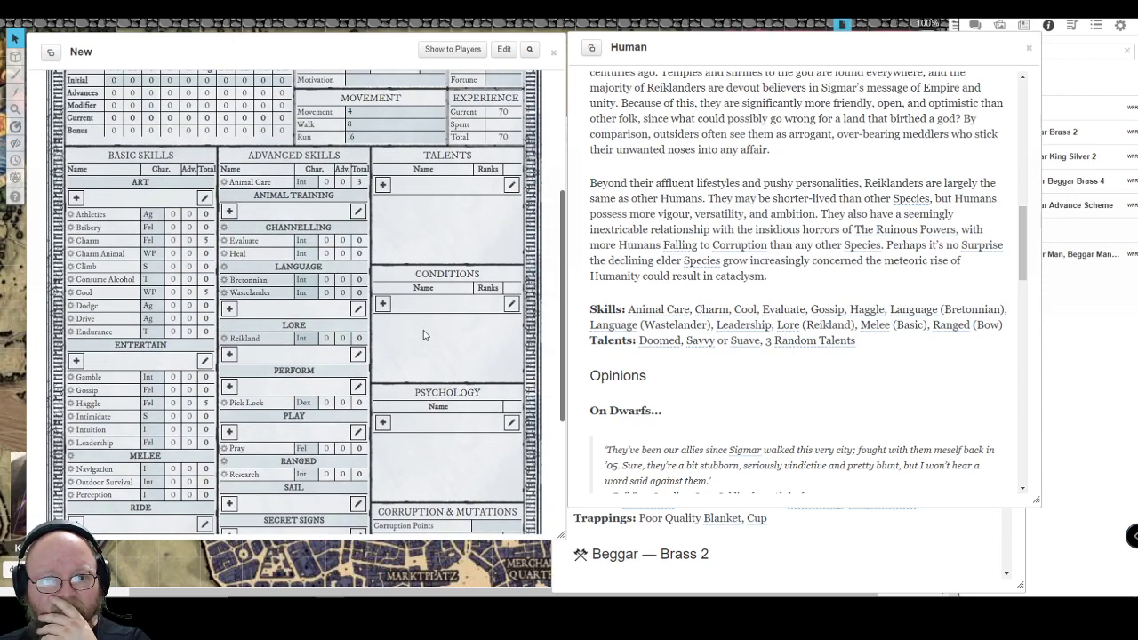
scroll(423, 335, "down", 3)
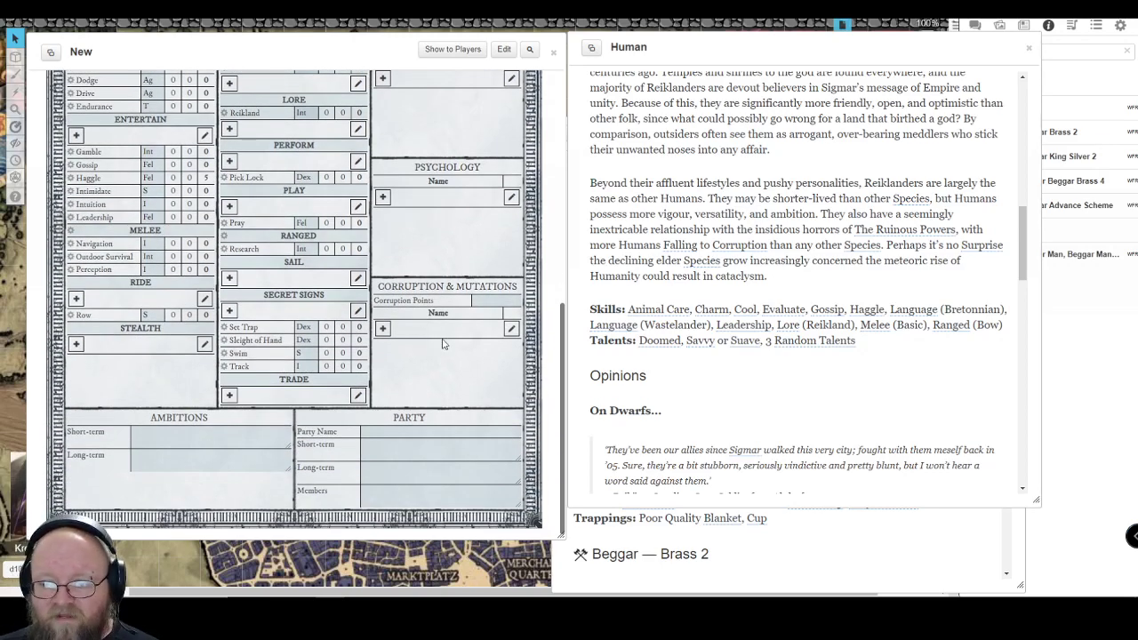
left_click(71, 233)
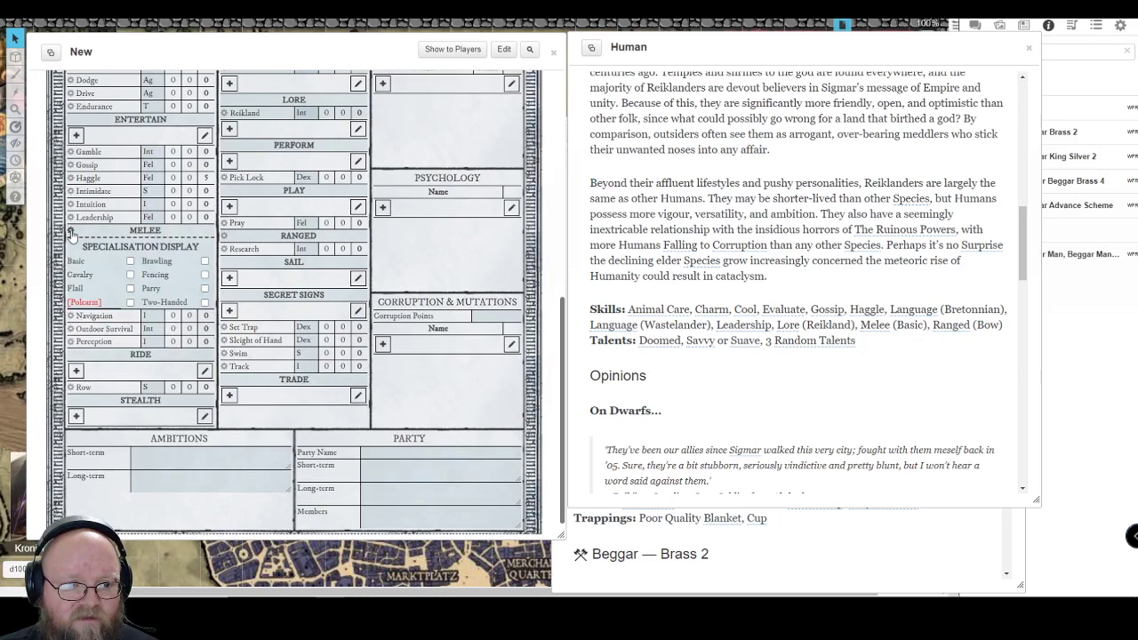
left_click(129, 261)
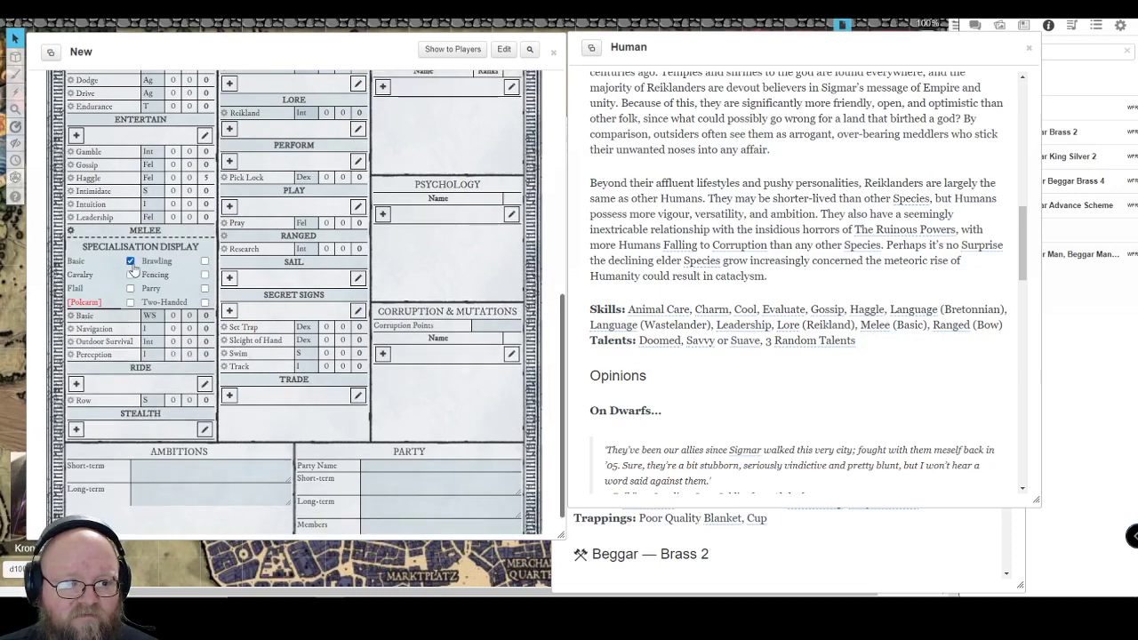
Give the Basic melee skill the roll note "Human" and a bonus of 3, and collapse its details
left_click(70, 317)
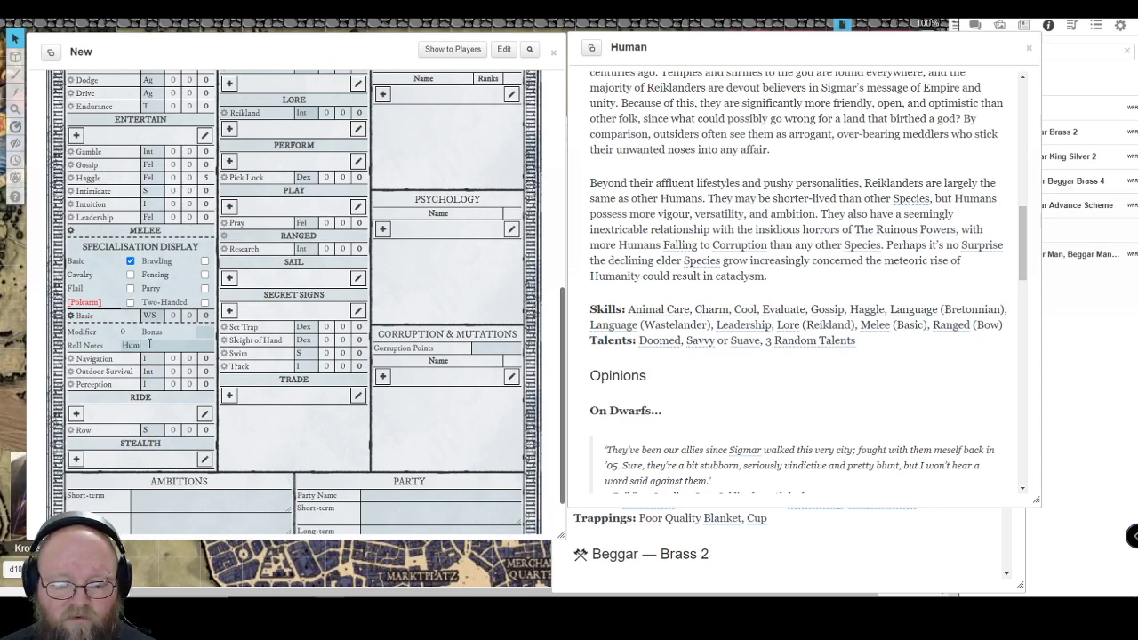
left_click(149, 344)
type("Human")
key("Tab")
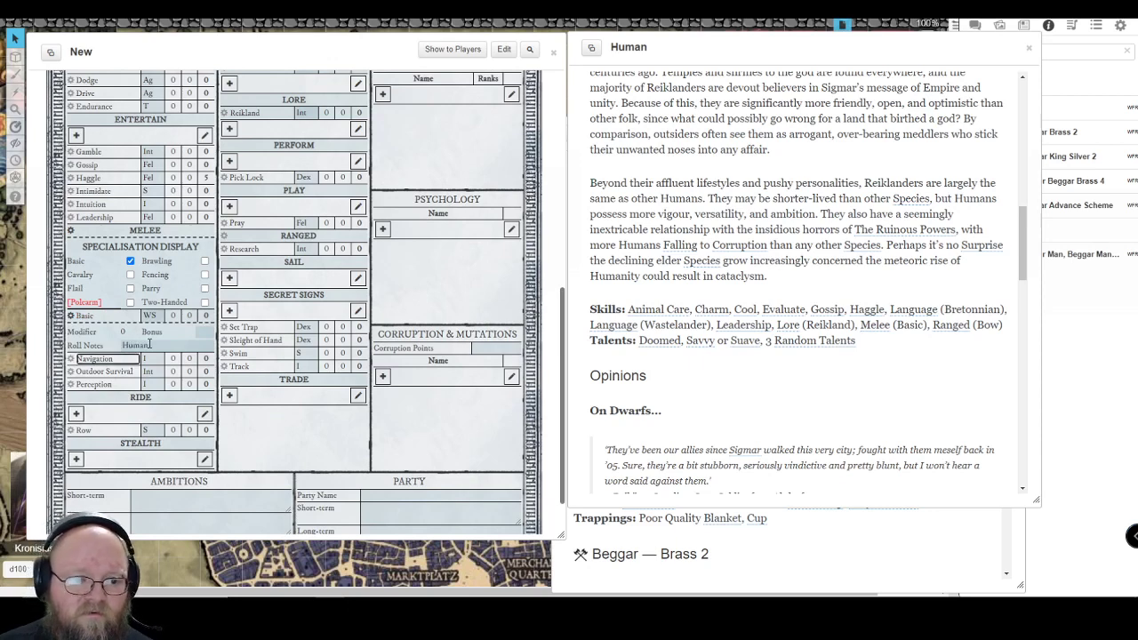
left_click(208, 334)
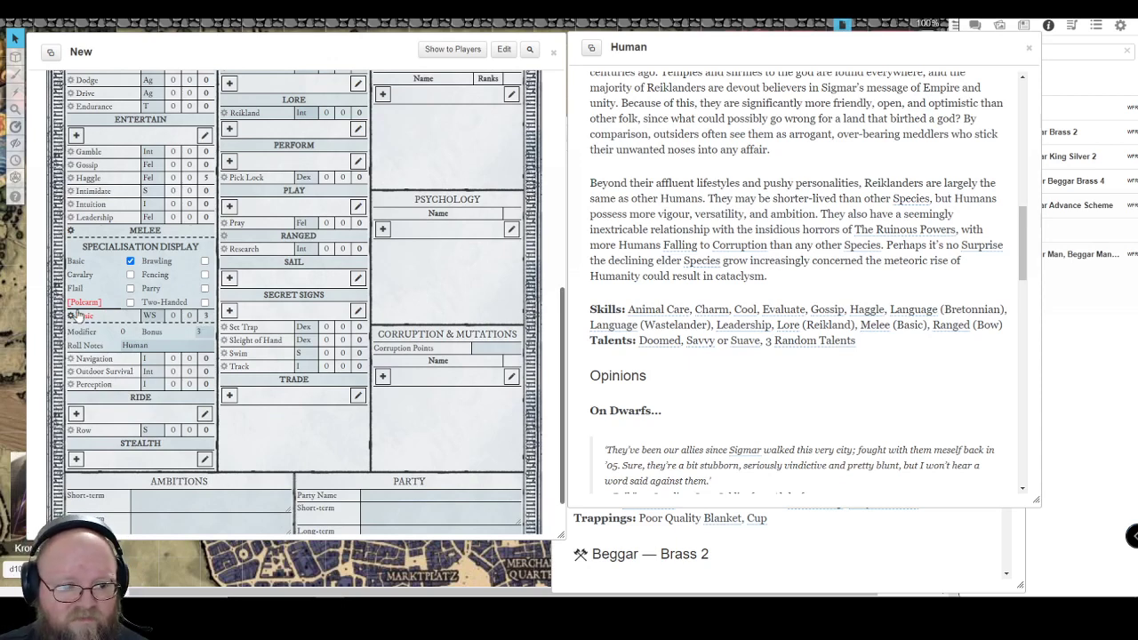
left_click(70, 316)
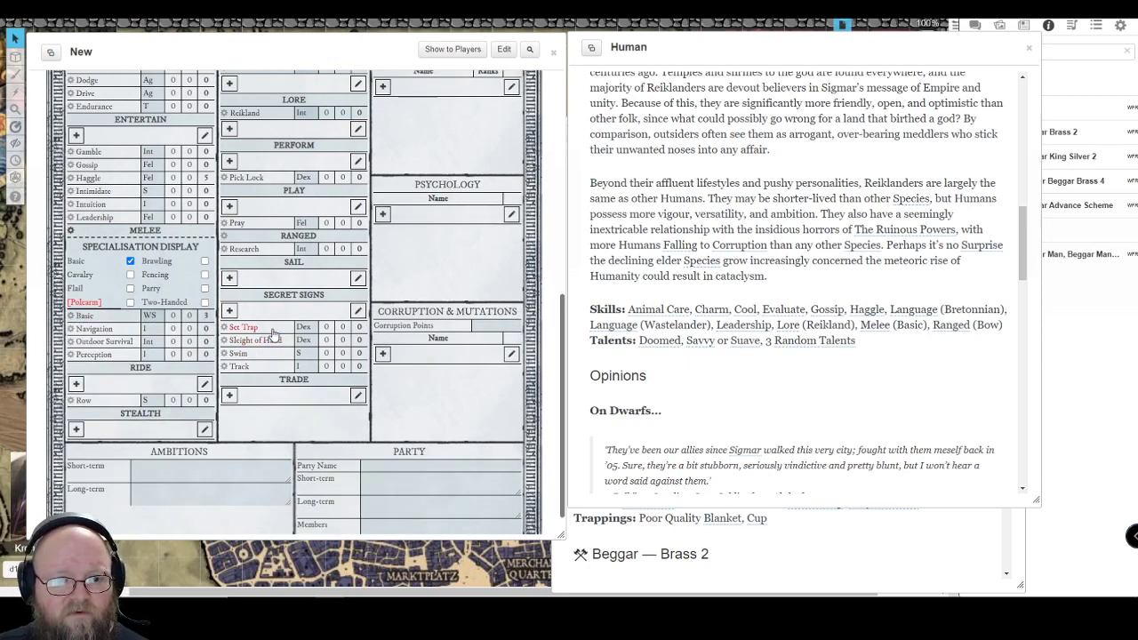
Display the Bow specialisation under Ranged, giving it the roll note "Human" and a bonus of 3, and collapse the Ranged details
left_click(224, 235)
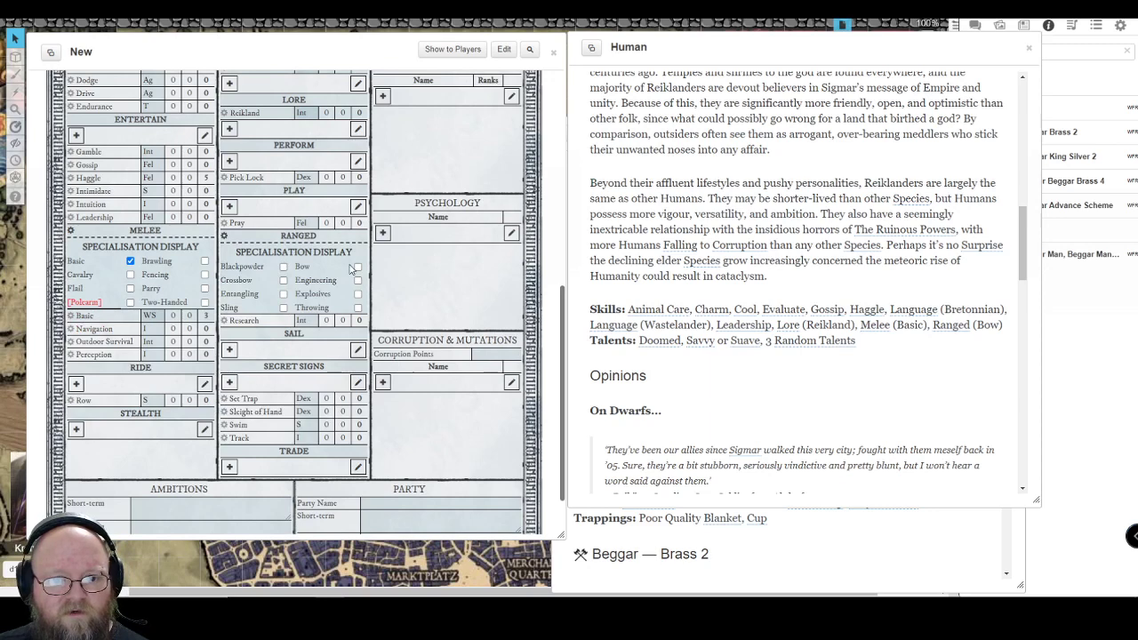
left_click(358, 266)
left_click(225, 320)
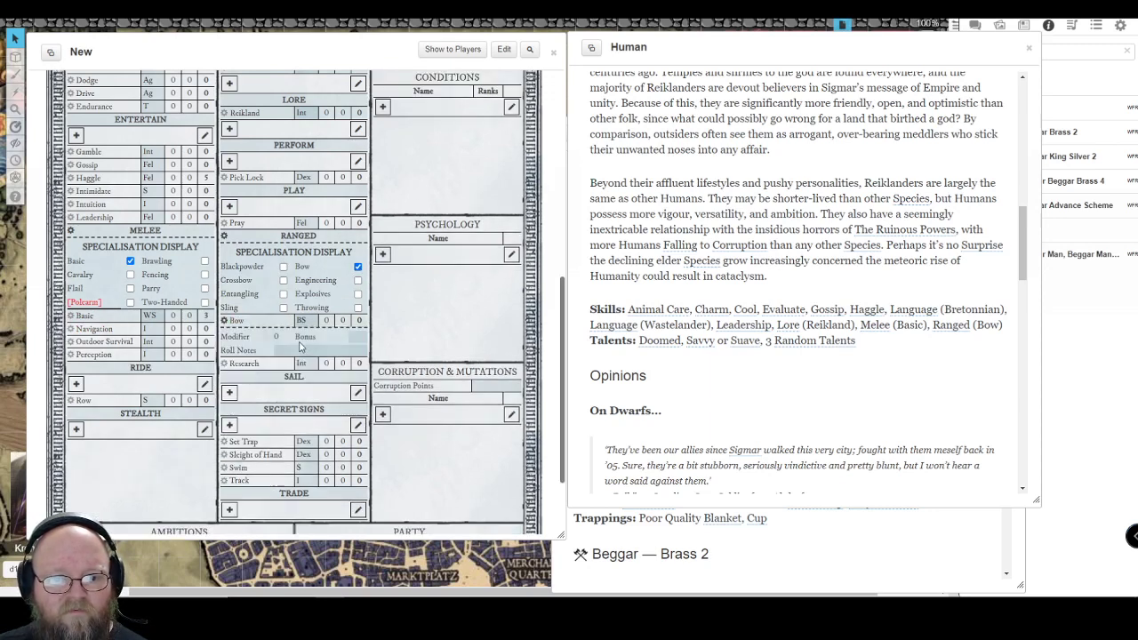
left_click(310, 350)
type("Hu")
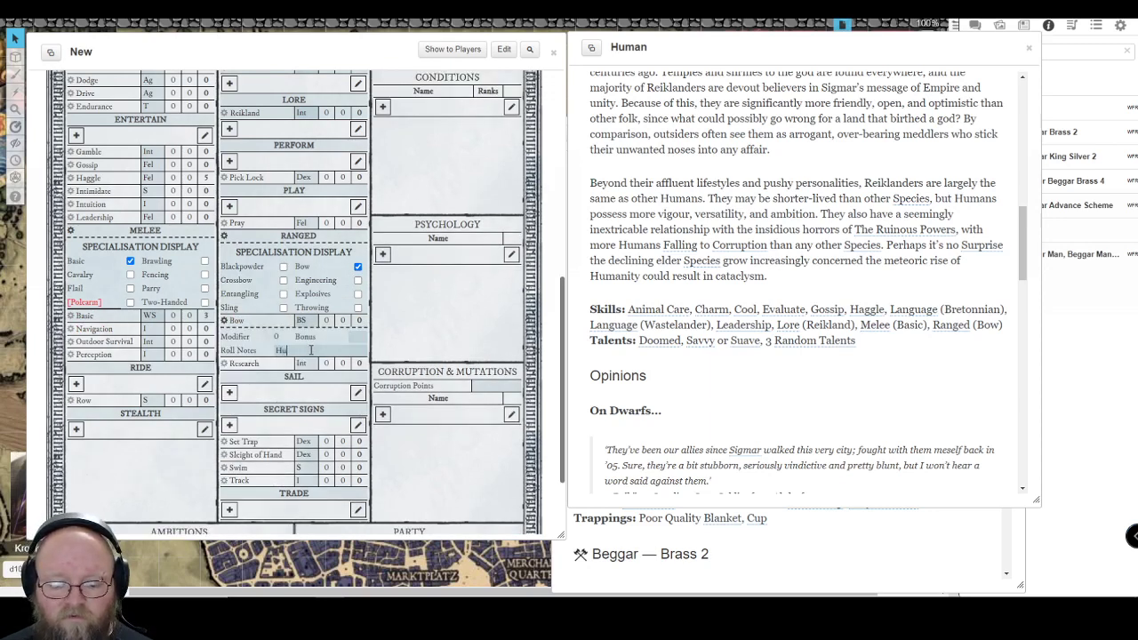
type("man")
left_click(360, 333)
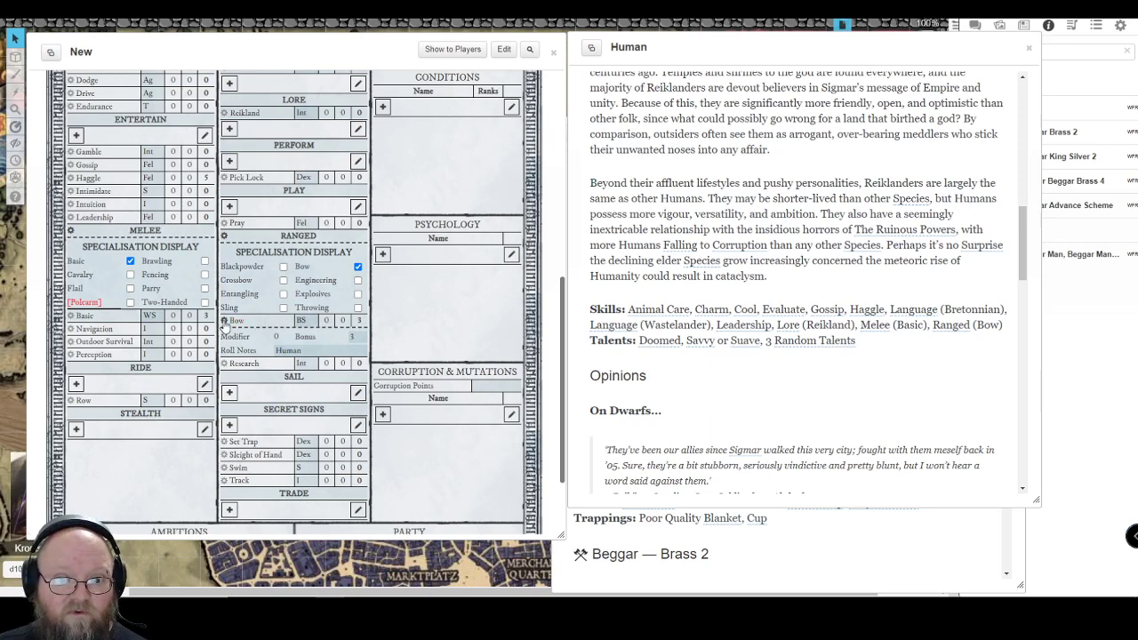
left_click(223, 321)
left_click(224, 239)
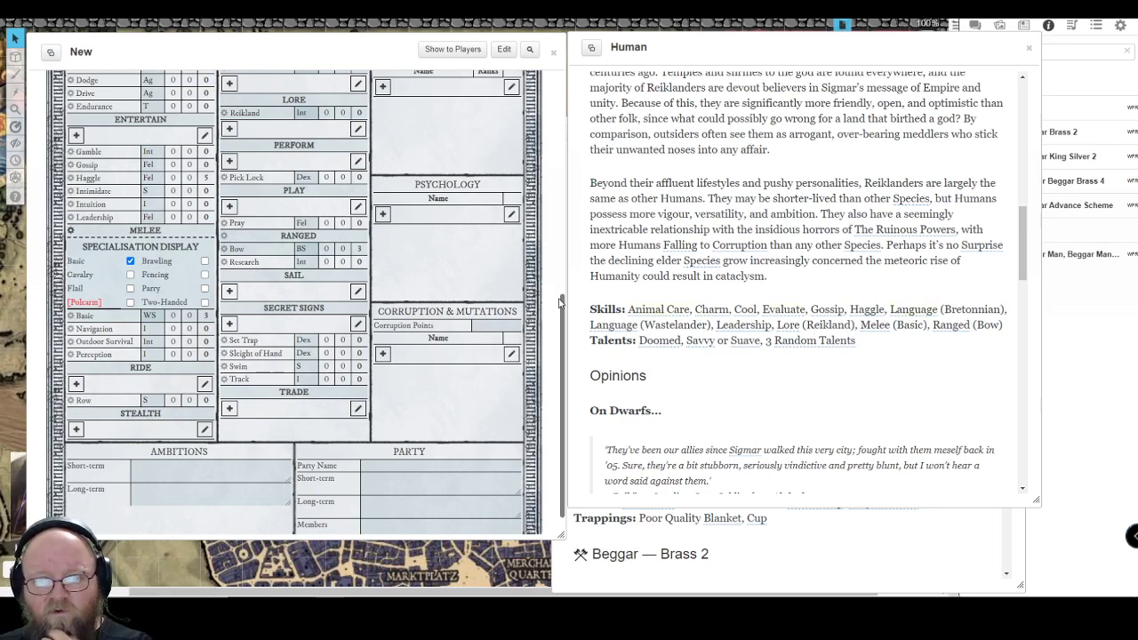
Uncover the compendium behind the Human entry, search it for "doomed" and add the Doomed talent to the character's talents
scroll(356, 311, "up", 5)
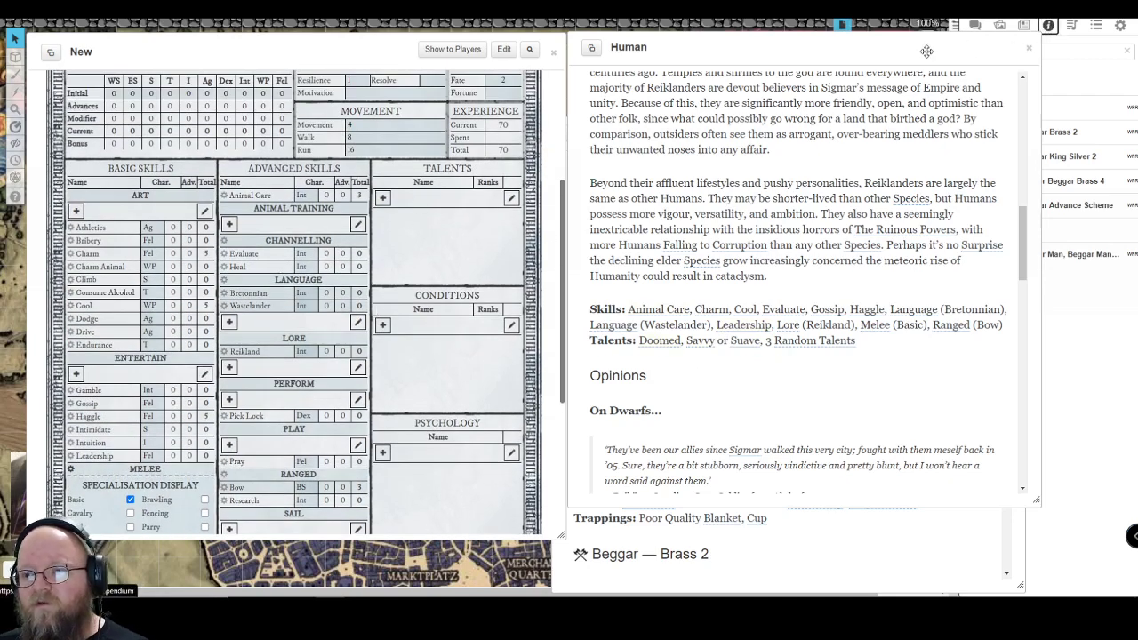
left_click_drag(926, 51, 825, 51)
left_click(958, 132)
key("Escape")
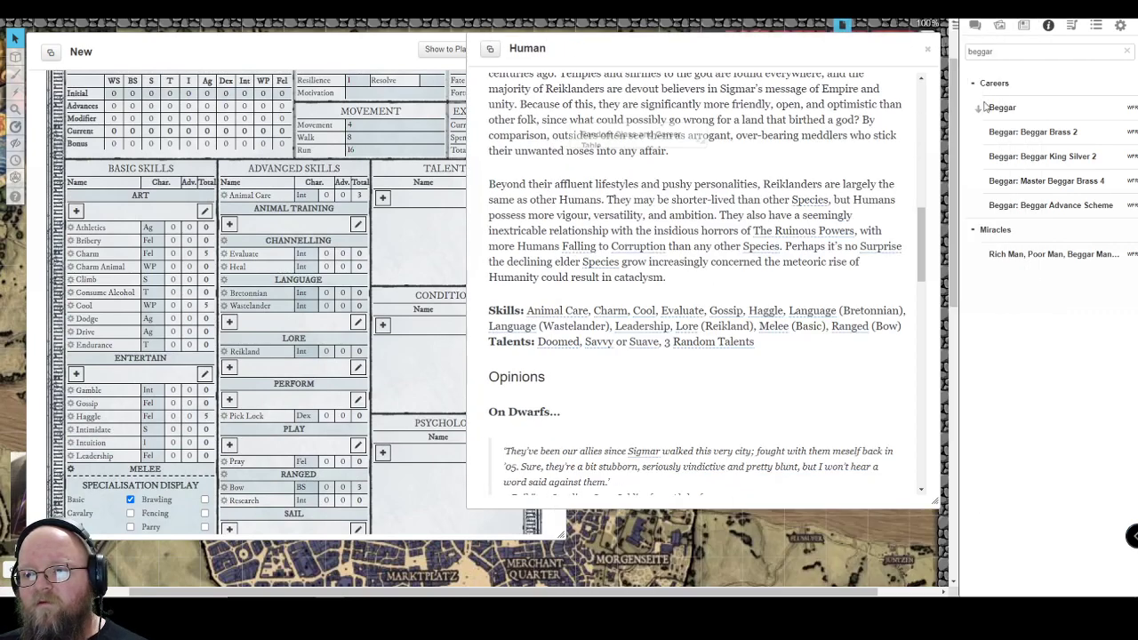
double_click(997, 50)
type("doomed")
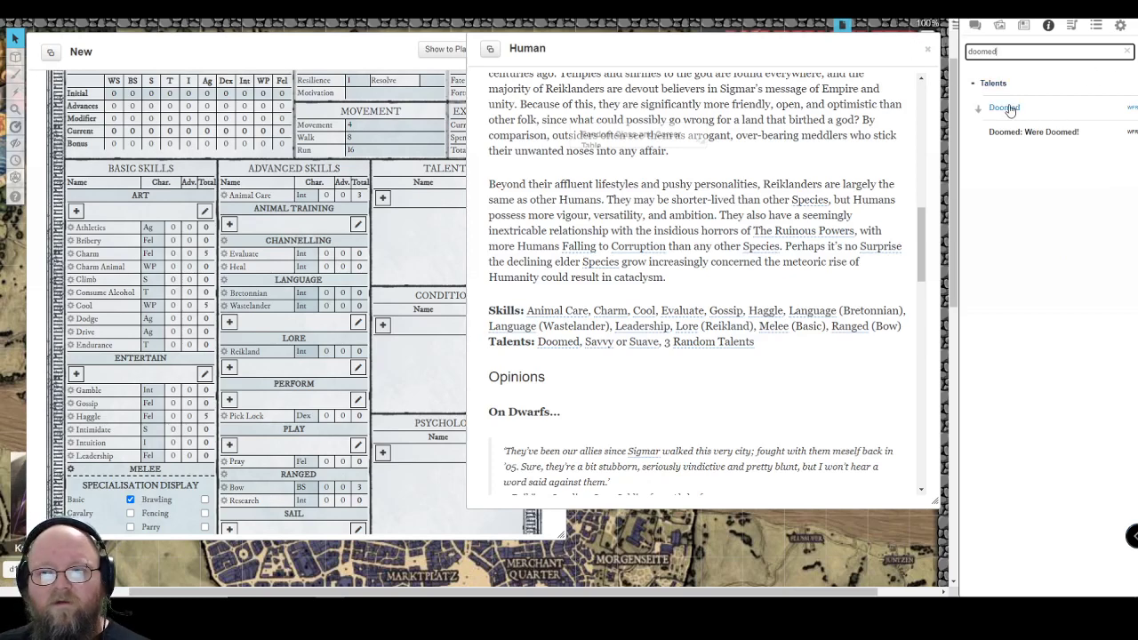
left_click_drag(1010, 110, 421, 232)
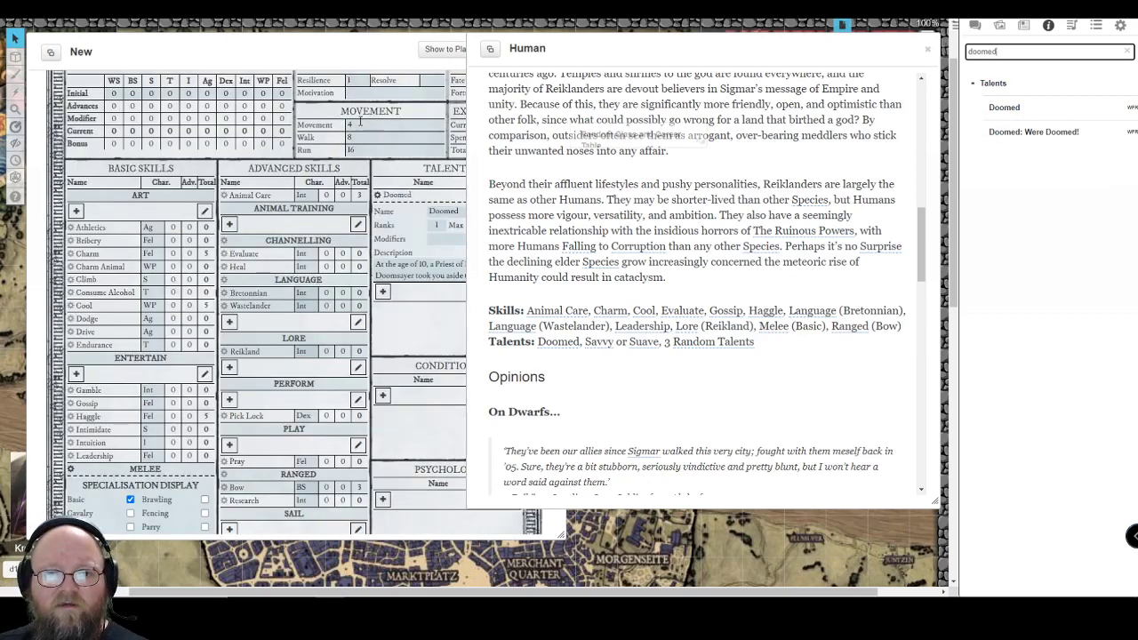
Collapse the Doomed talent's details on the character sheet and post its description to the chat
left_click(338, 49)
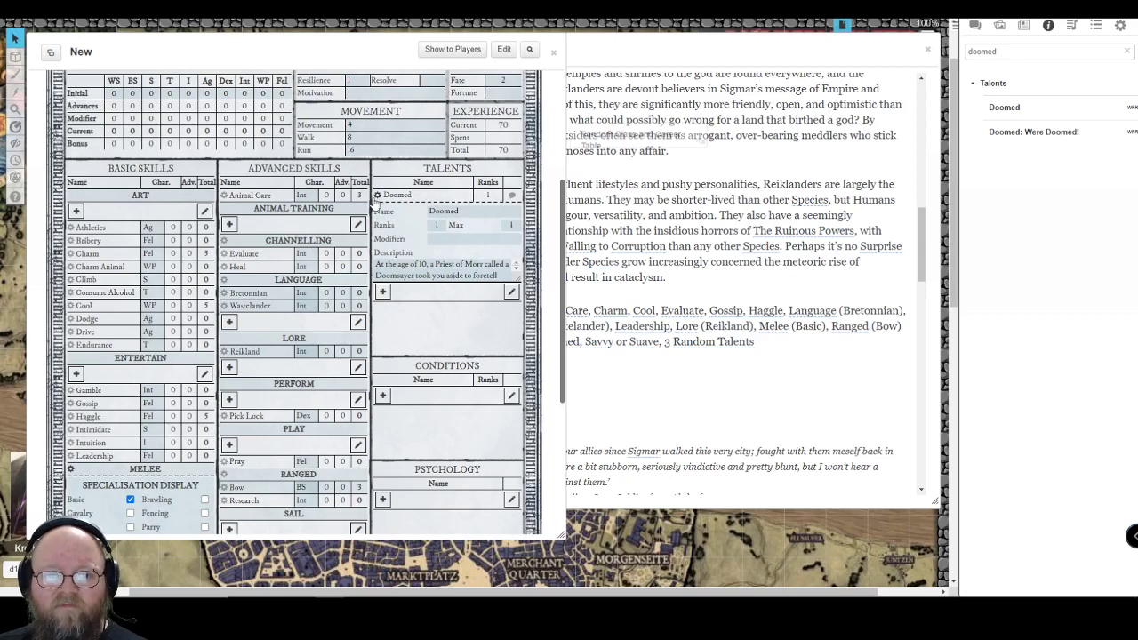
left_click(378, 196)
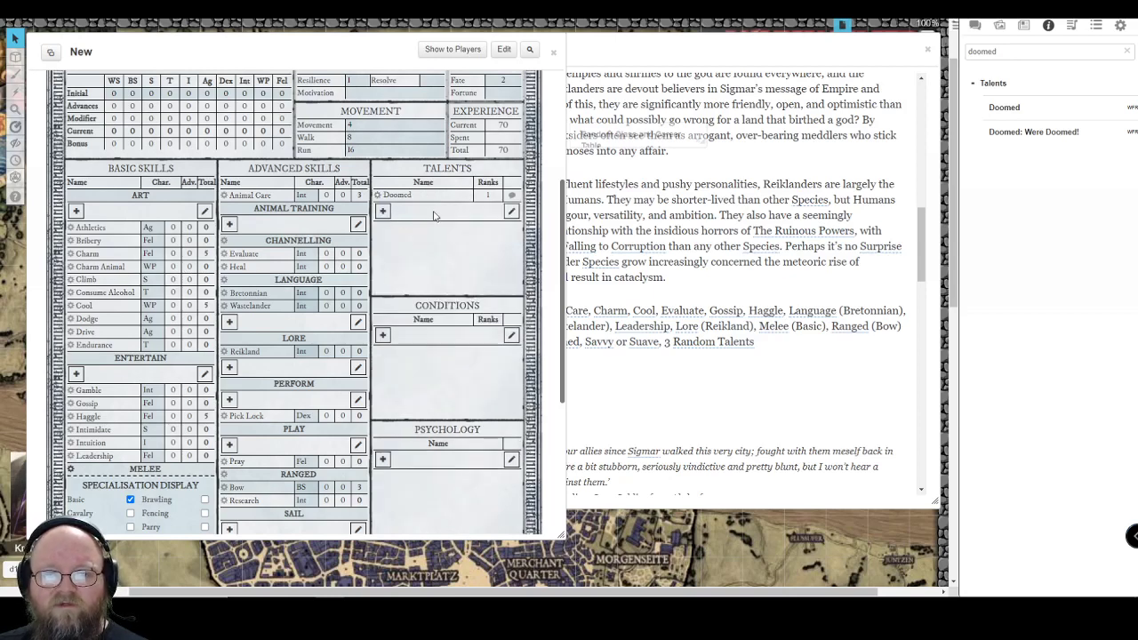
left_click(512, 195)
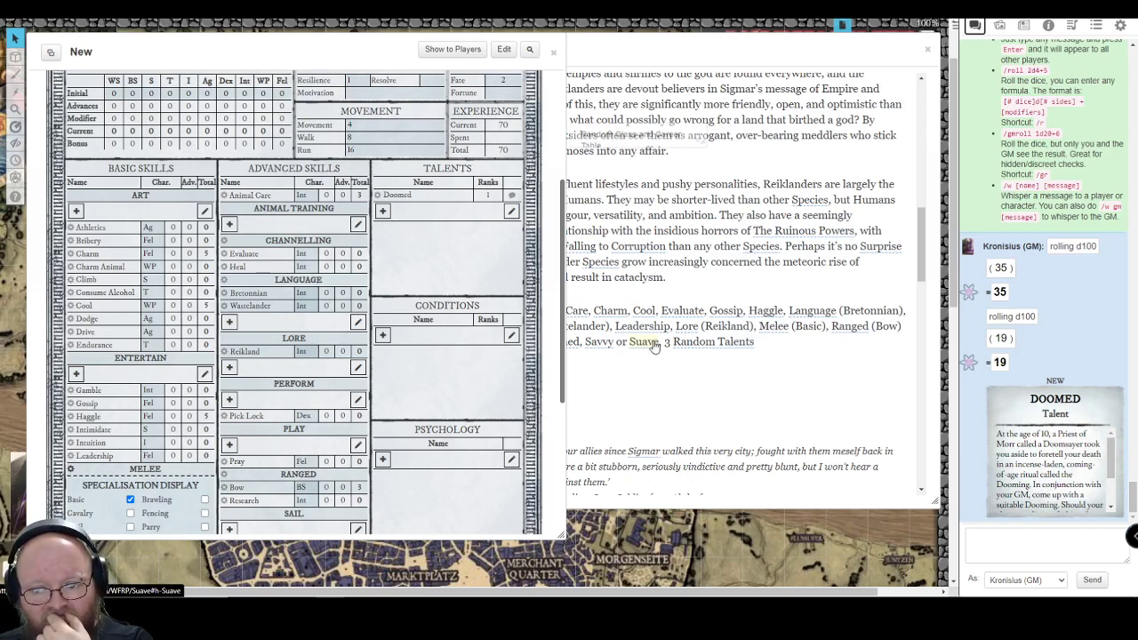
Search the compendium for "suave" and add the Suave talent to the character's talents
left_click(1048, 26)
left_click_drag(1000, 51, 945, 54)
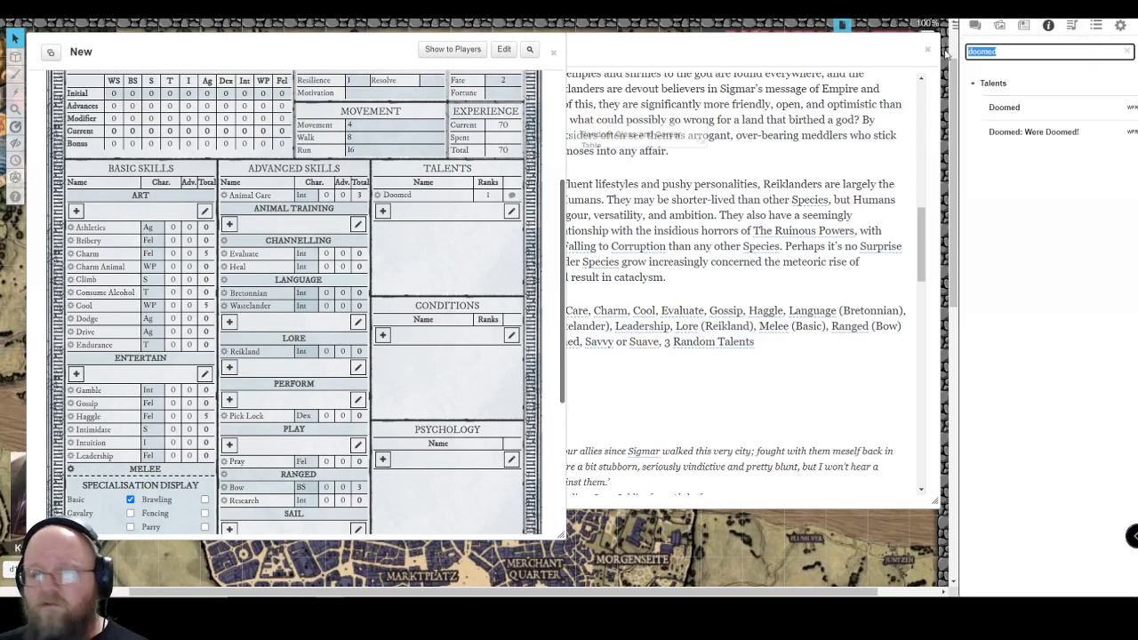
type("suave")
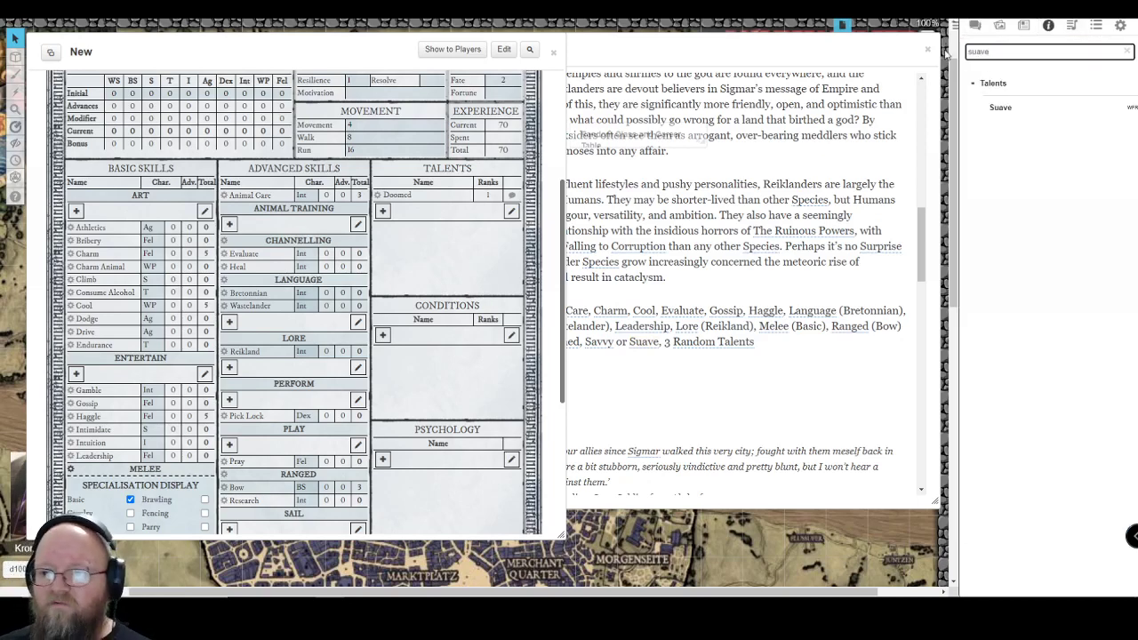
left_click_drag(1001, 107, 453, 257)
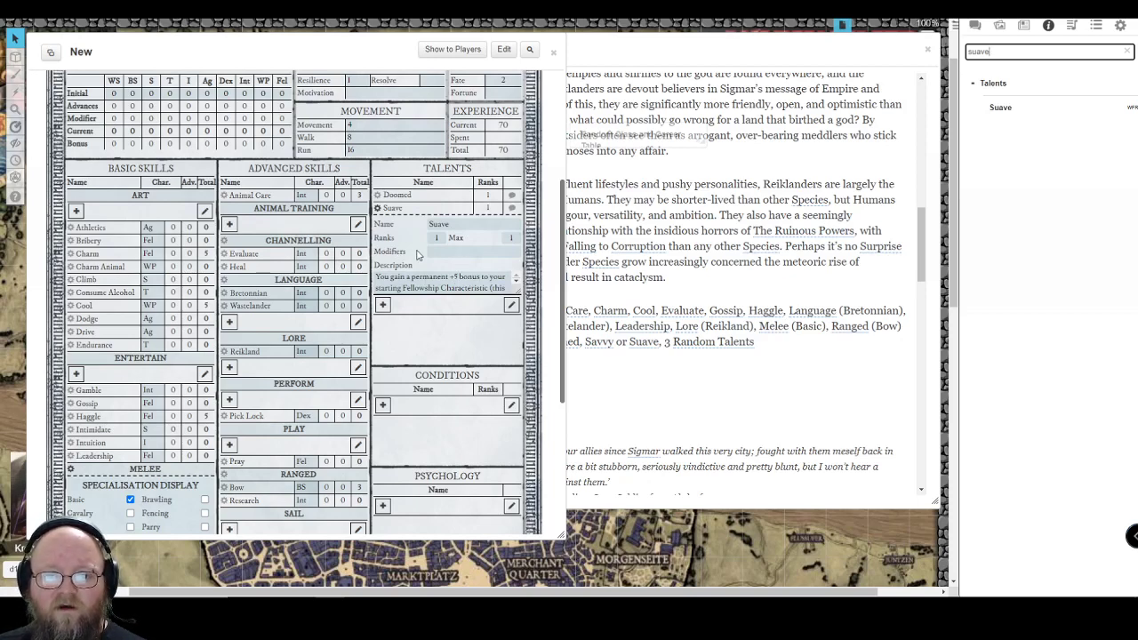
Set the Suave talent's modifiers to "+5 FEL" and collapse its details
left_click(449, 252)
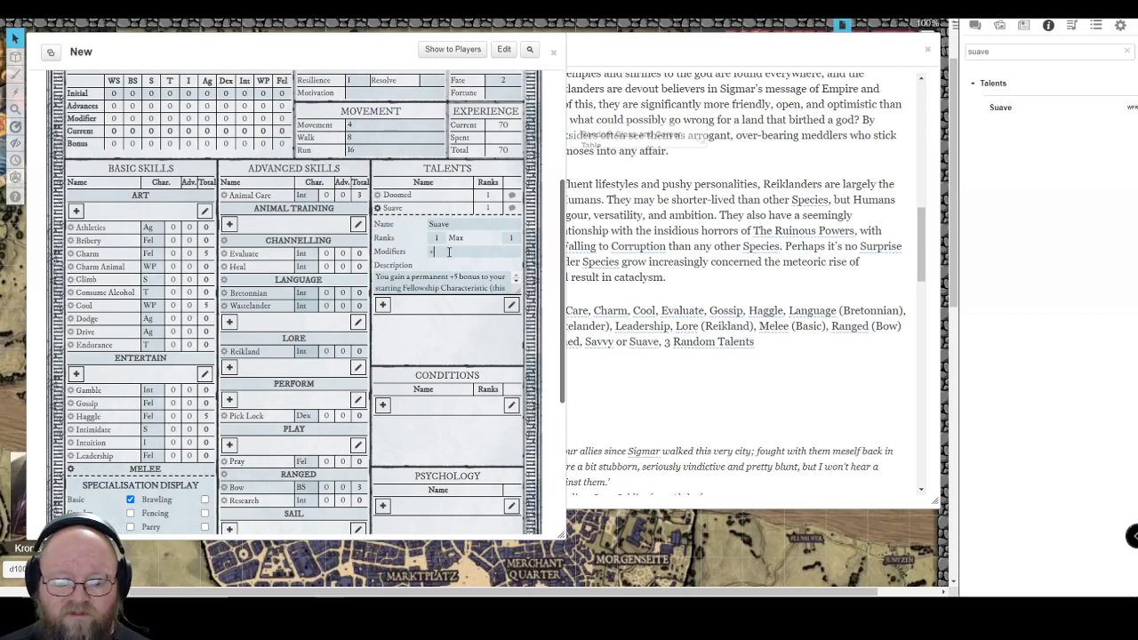
type("+5 FEL")
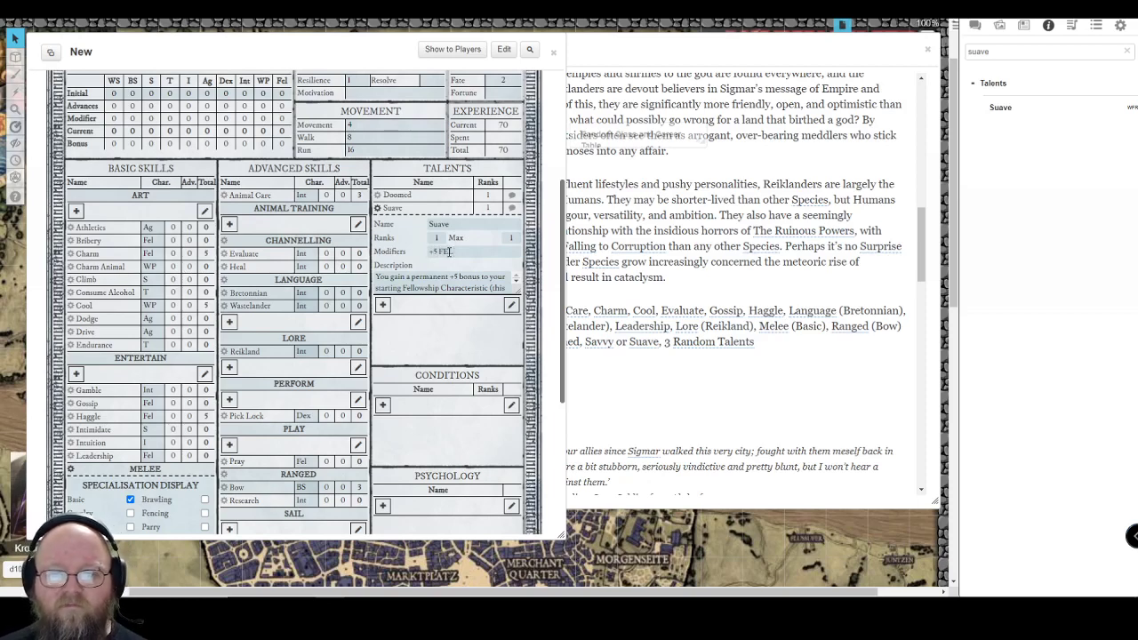
key("Return")
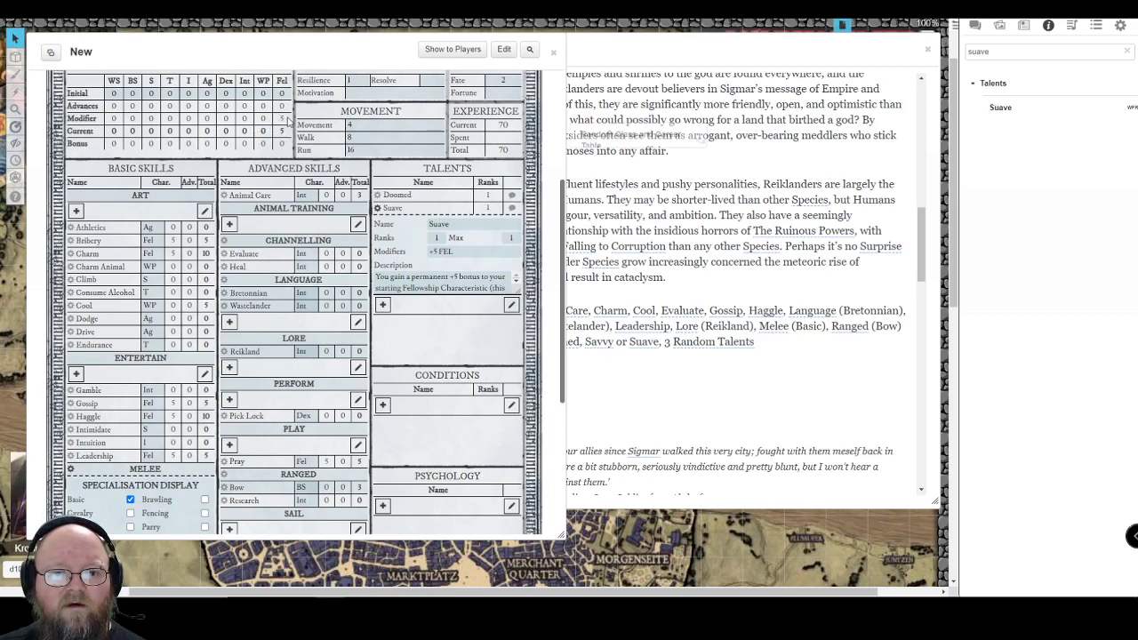
left_click(383, 208)
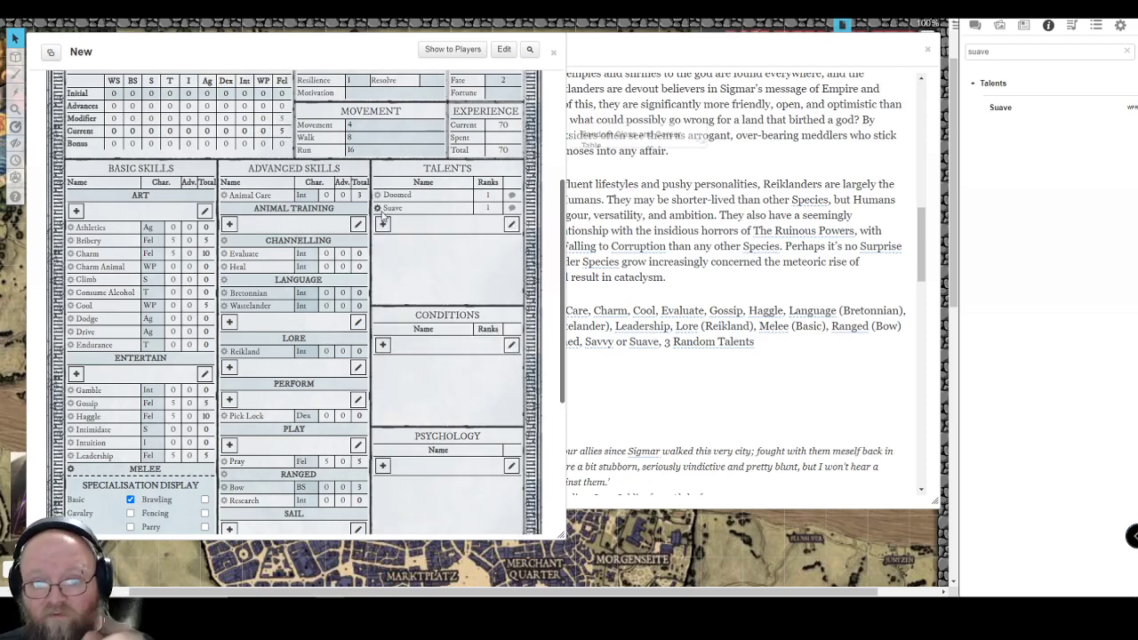
Bring up the Random Talents table in the Human entry in front of the character sheet
left_click(708, 347)
left_click(674, 51)
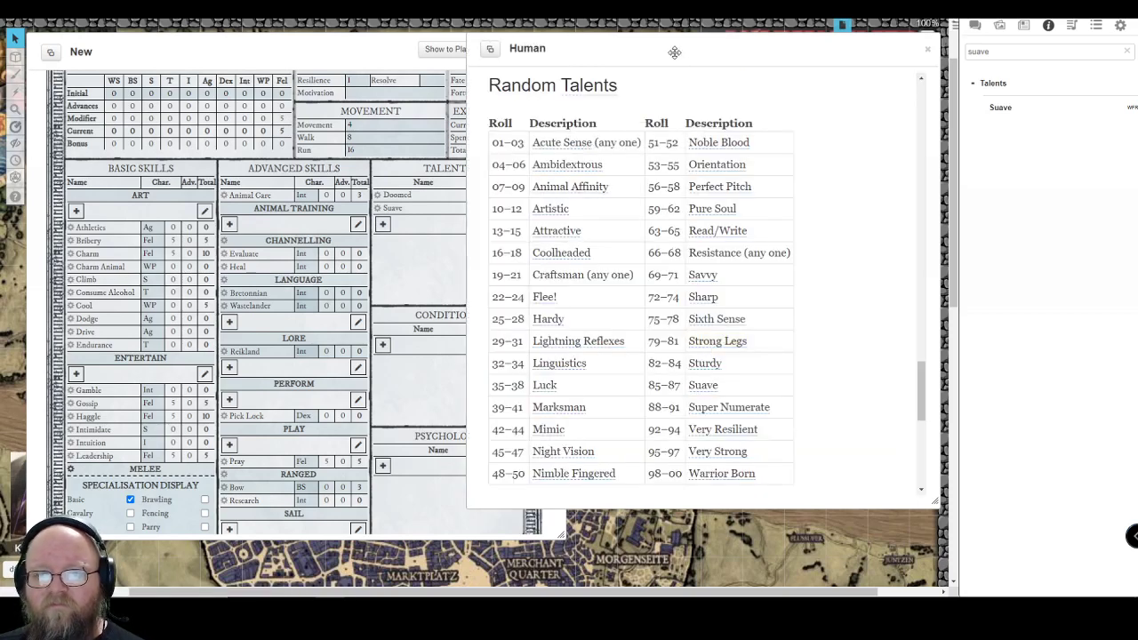
left_click_drag(645, 51, 649, 51)
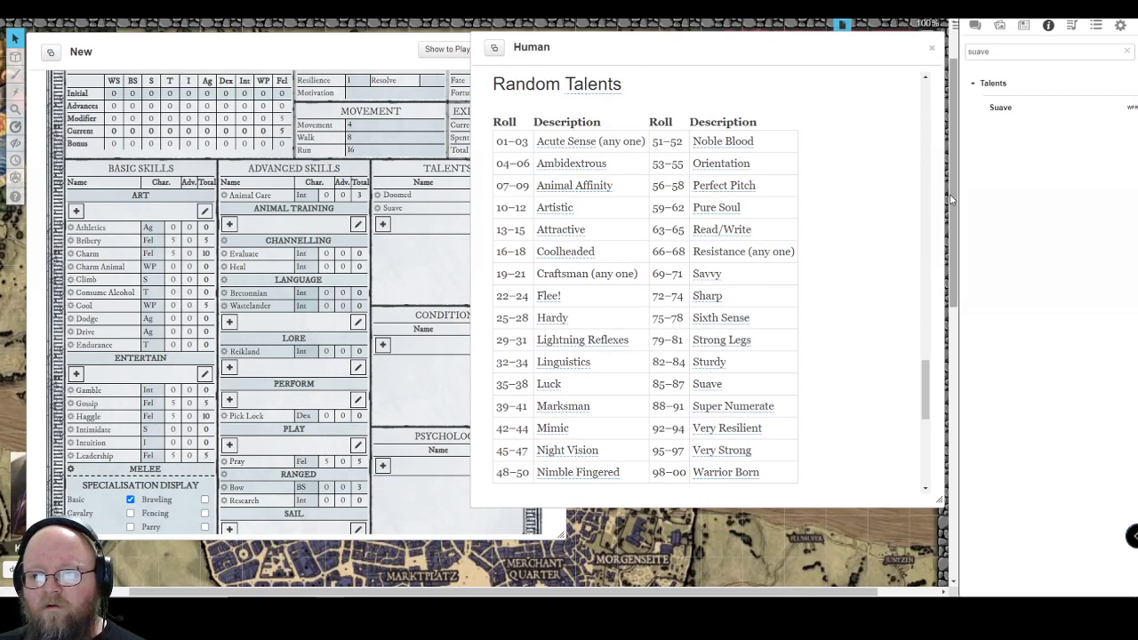
Move the Human entry beside the character sheet and check the d100 roll in the chat against the Random Talents table
left_click_drag(941, 200, 840, 199)
left_click_drag(633, 49, 716, 51)
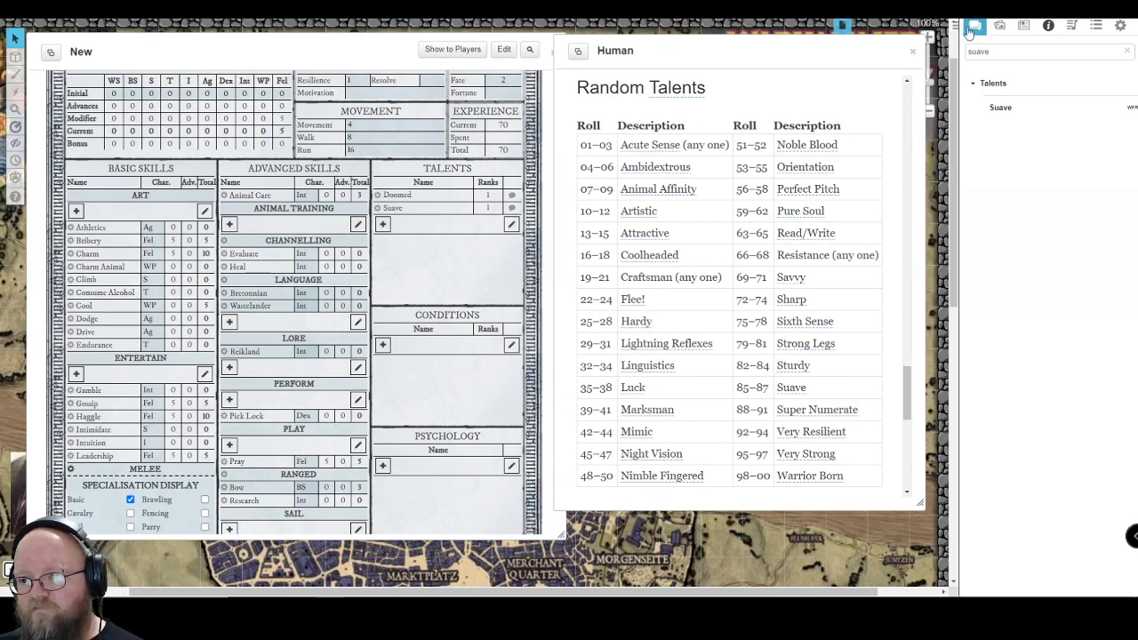
left_click(972, 29)
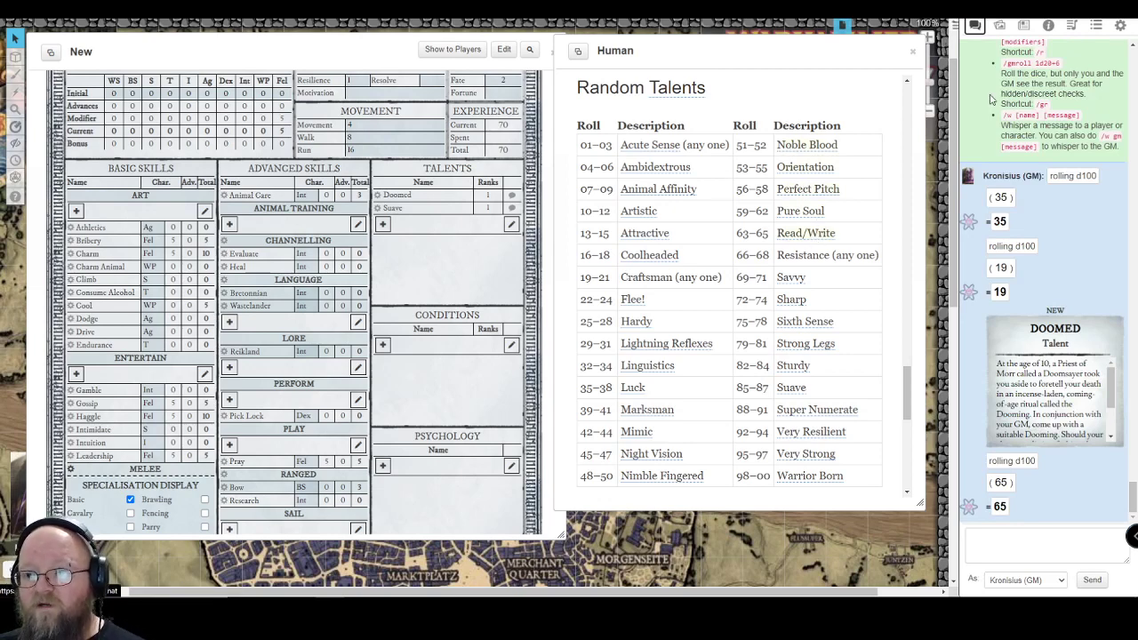
Search the compendium for "read", add the Read/Write talent to the character's talents, and collapse its details
left_click(1050, 30)
left_click(973, 53)
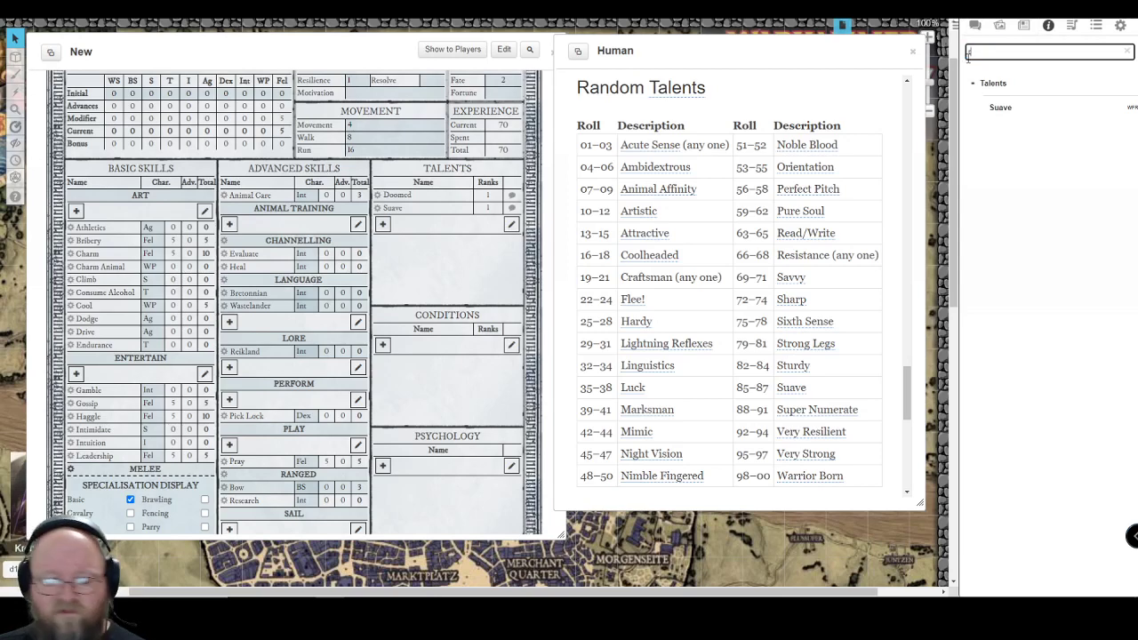
type("read")
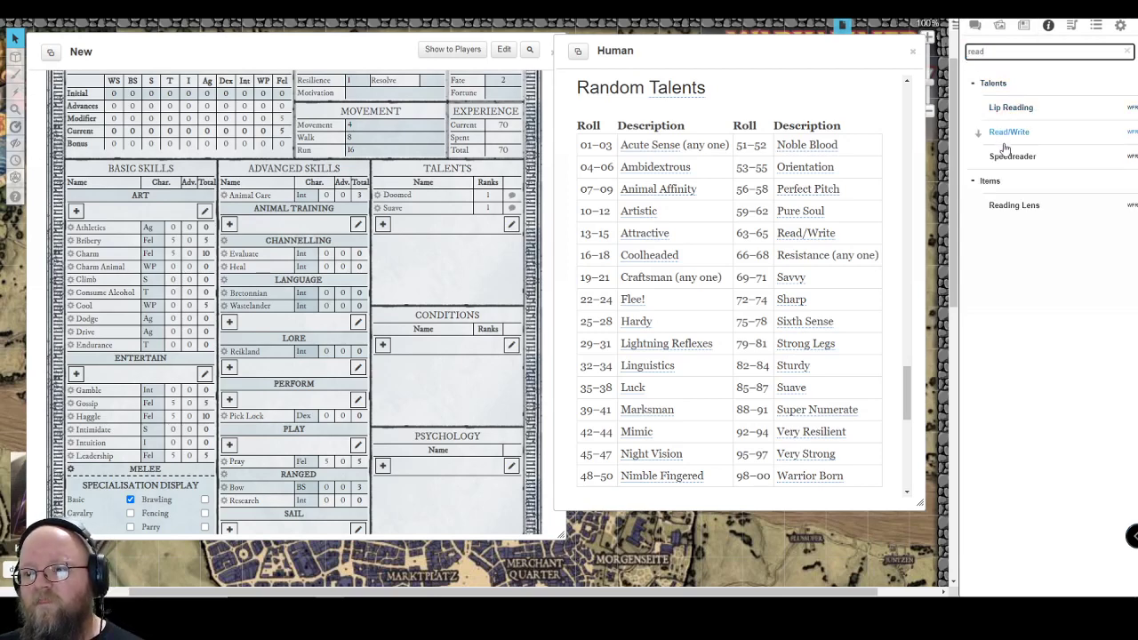
left_click_drag(1009, 132, 448, 257)
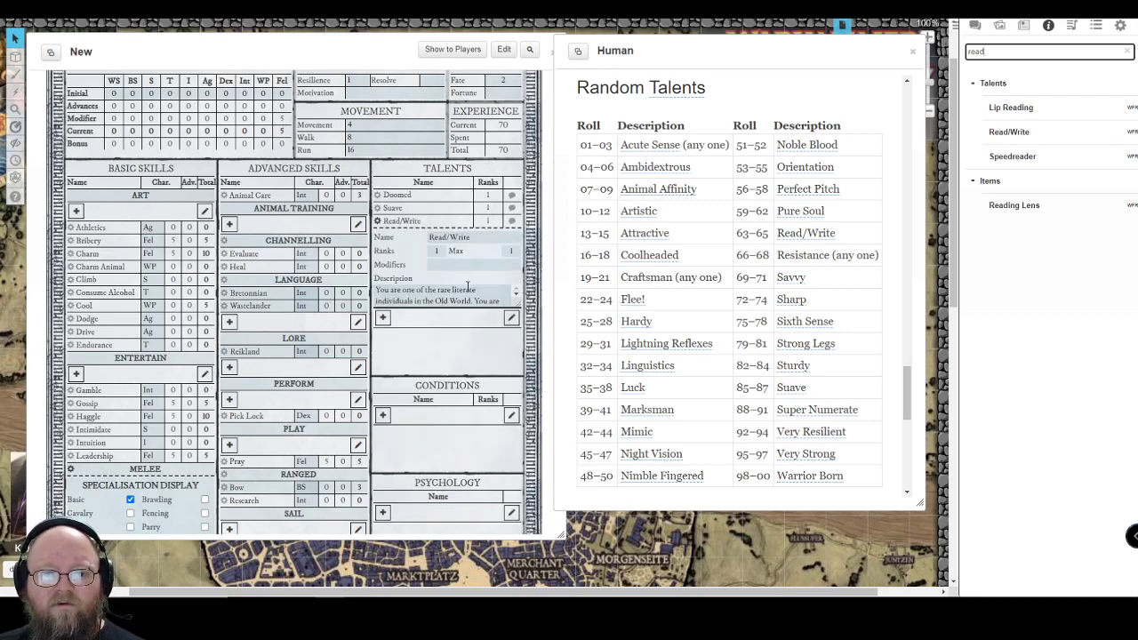
left_click(377, 223)
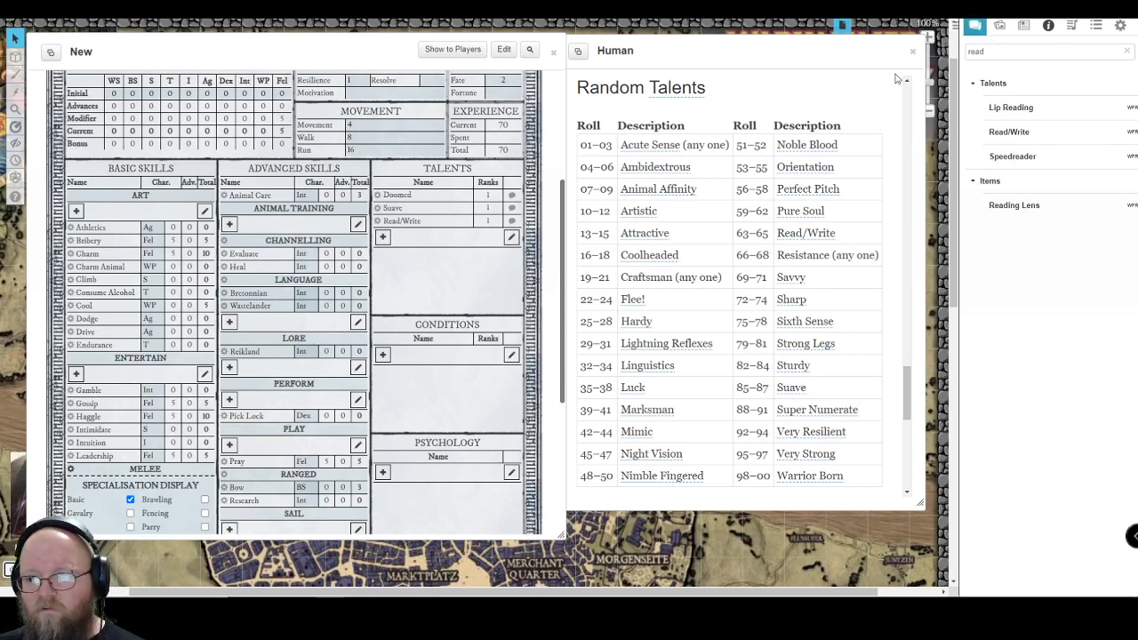
Check the new d100 roll in the chat, then find "mimic" in the compendium and add the Mimic talent to the sheet
left_click(974, 26)
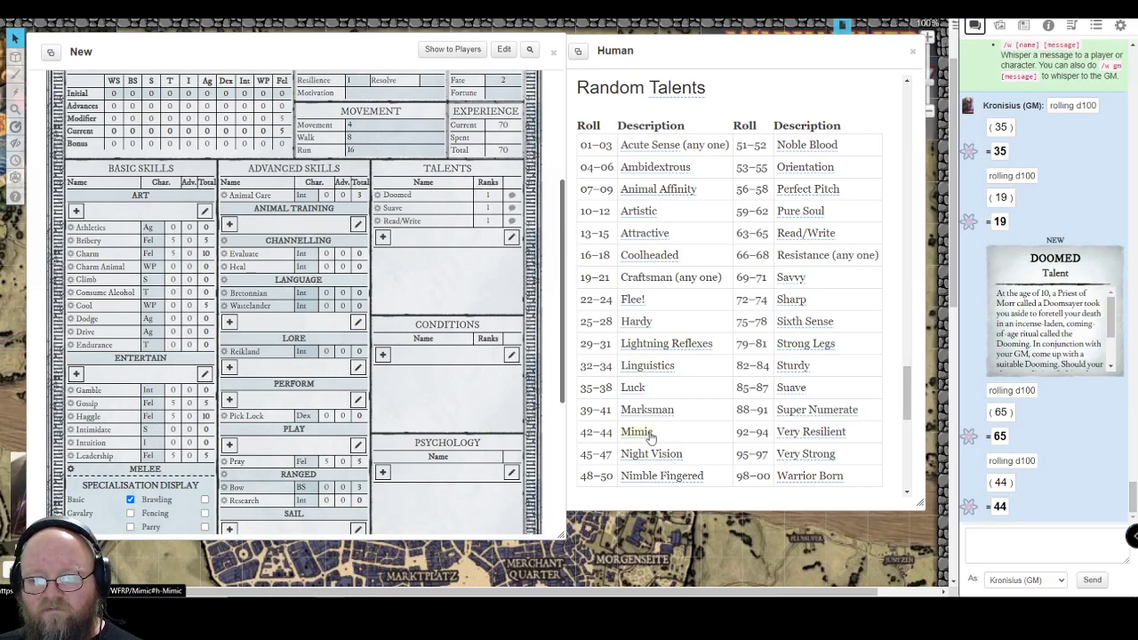
left_click(1048, 26)
double_click(1004, 55)
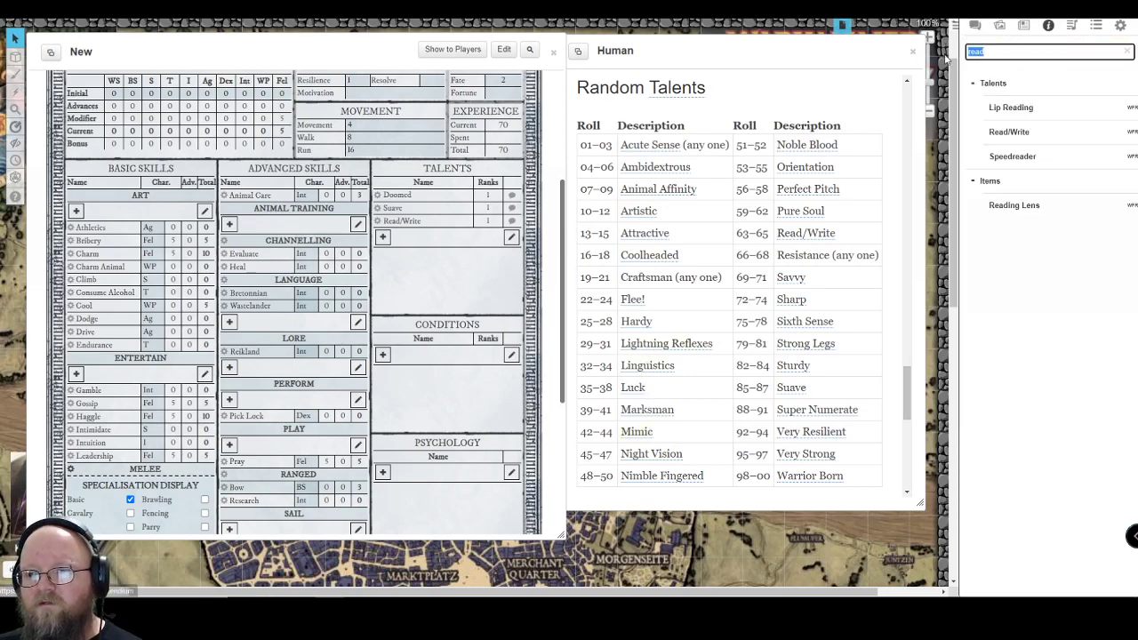
type("mimic")
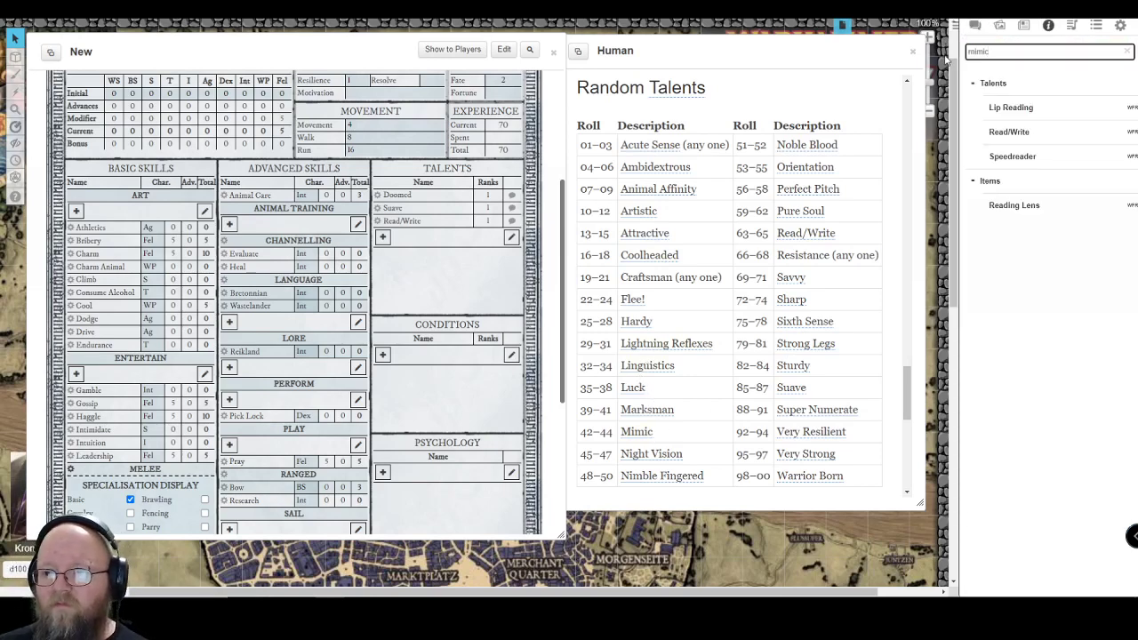
left_click_drag(1002, 107, 446, 257)
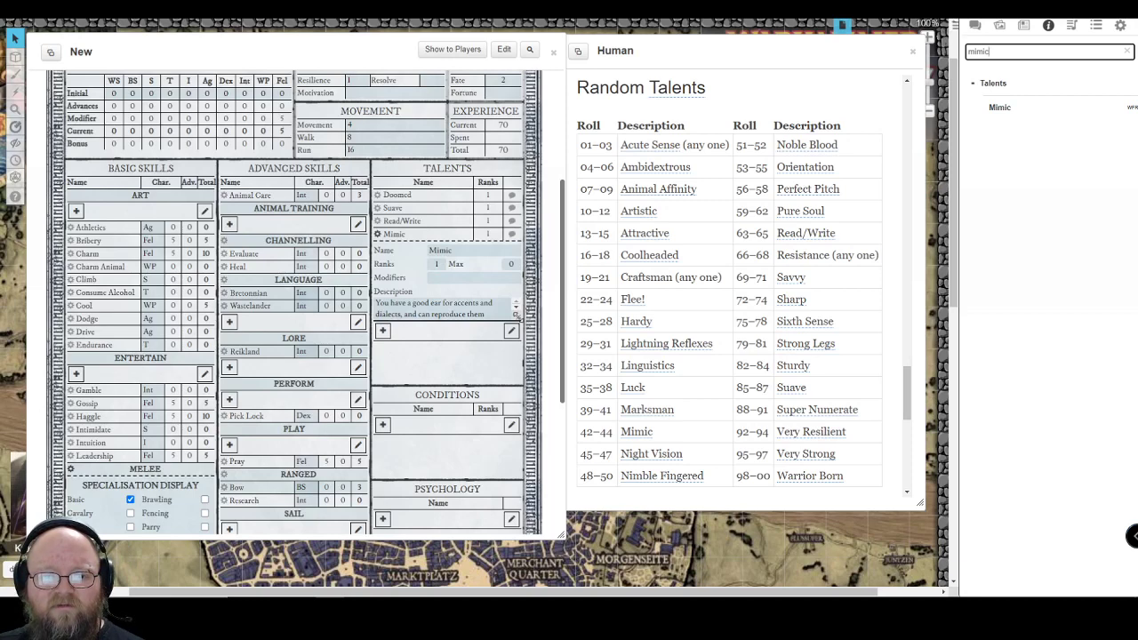
Read through the Mimic talent's description on the sheet and collapse its details
left_click(517, 313)
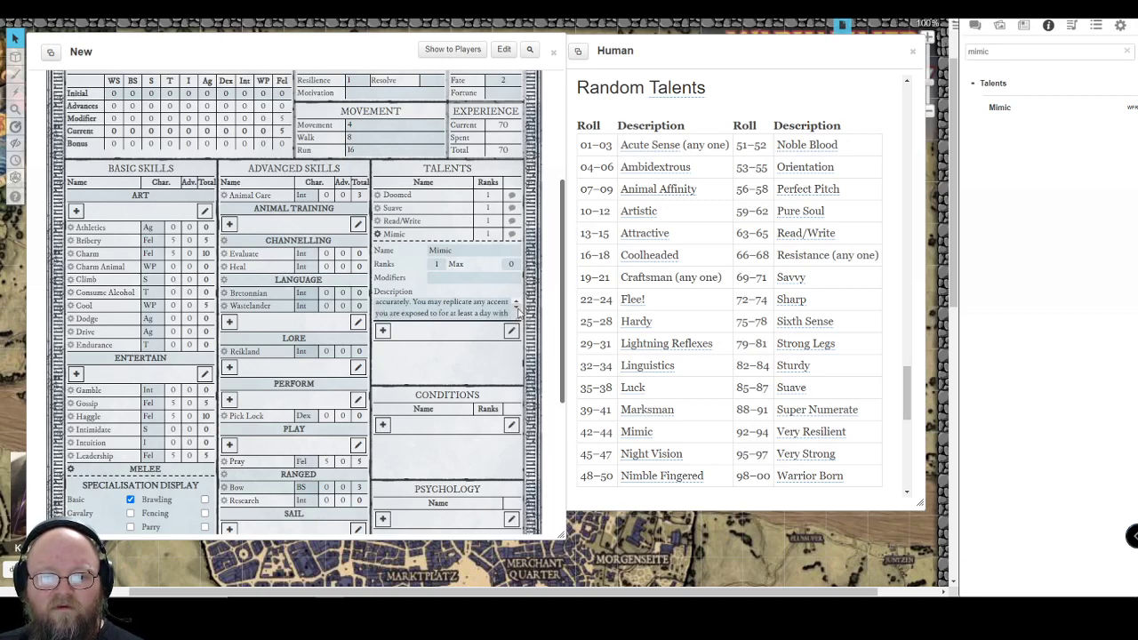
scroll(518, 311, "down", 1)
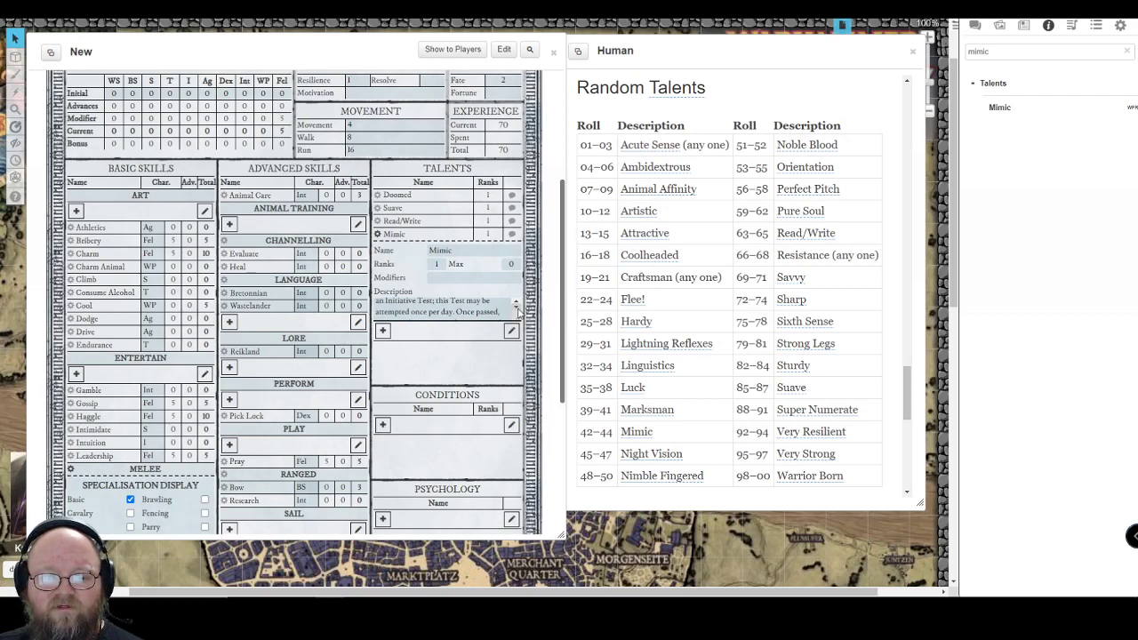
scroll(518, 311, "down", 1)
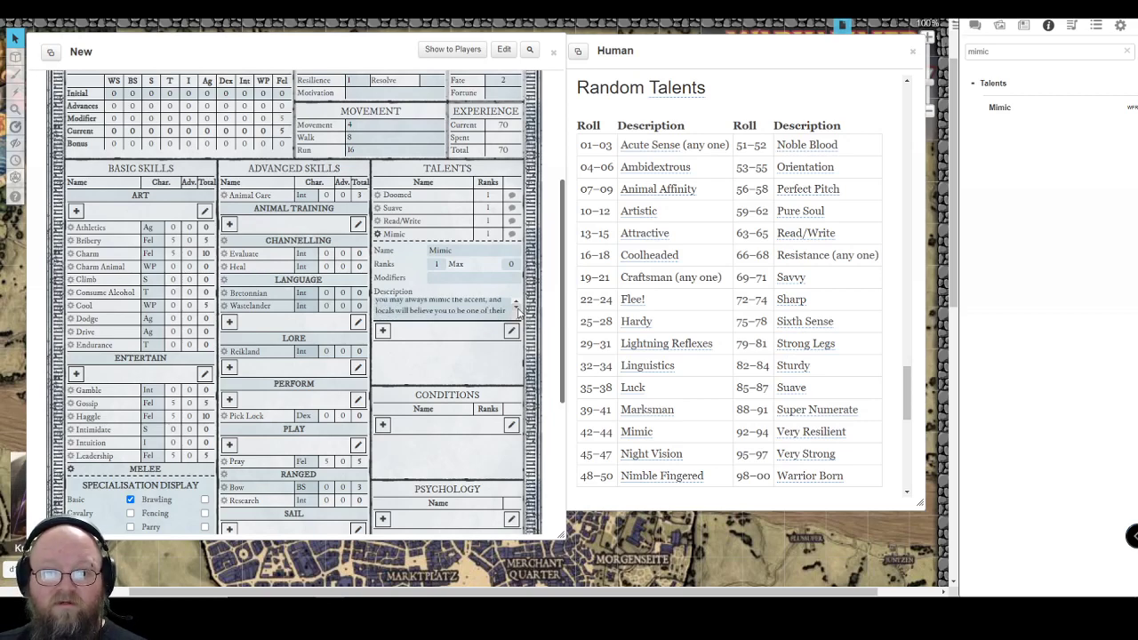
left_click(378, 236)
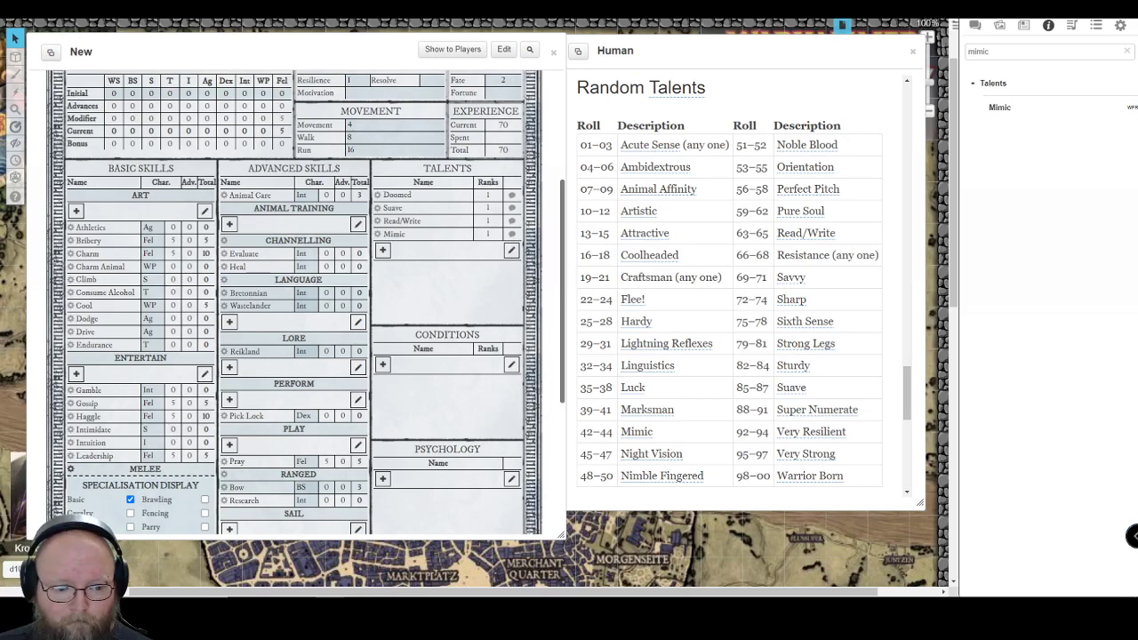
Check the latest d100 roll, add the Strong Legs talent by searching the compendium for "strong leg", and collapse its details after reading the description
left_click(975, 27)
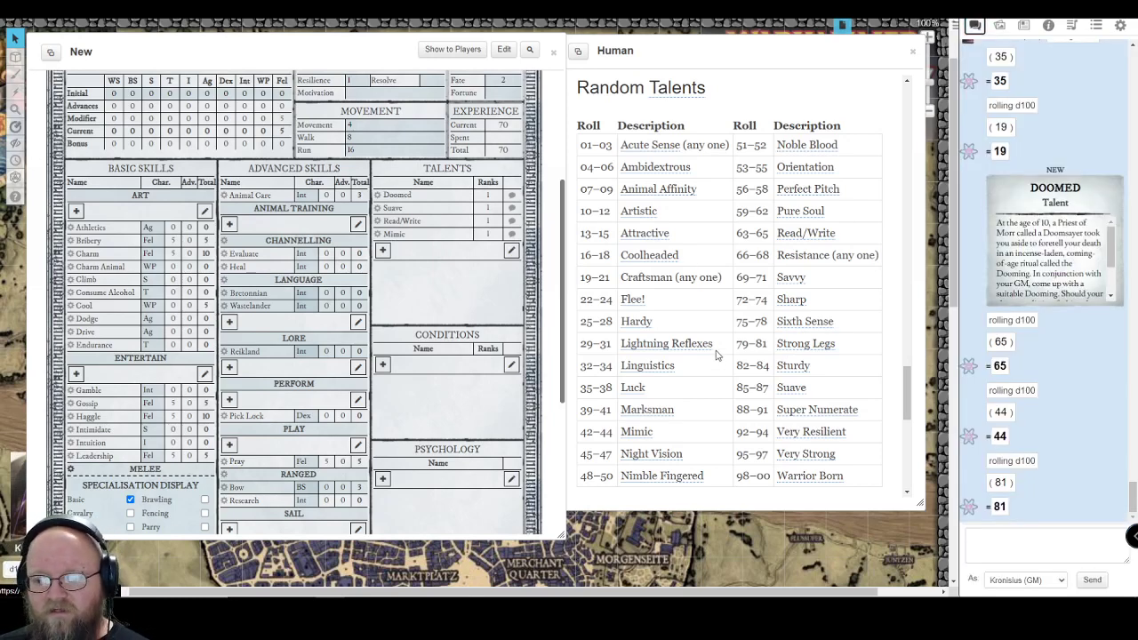
left_click(1048, 25)
double_click(978, 51)
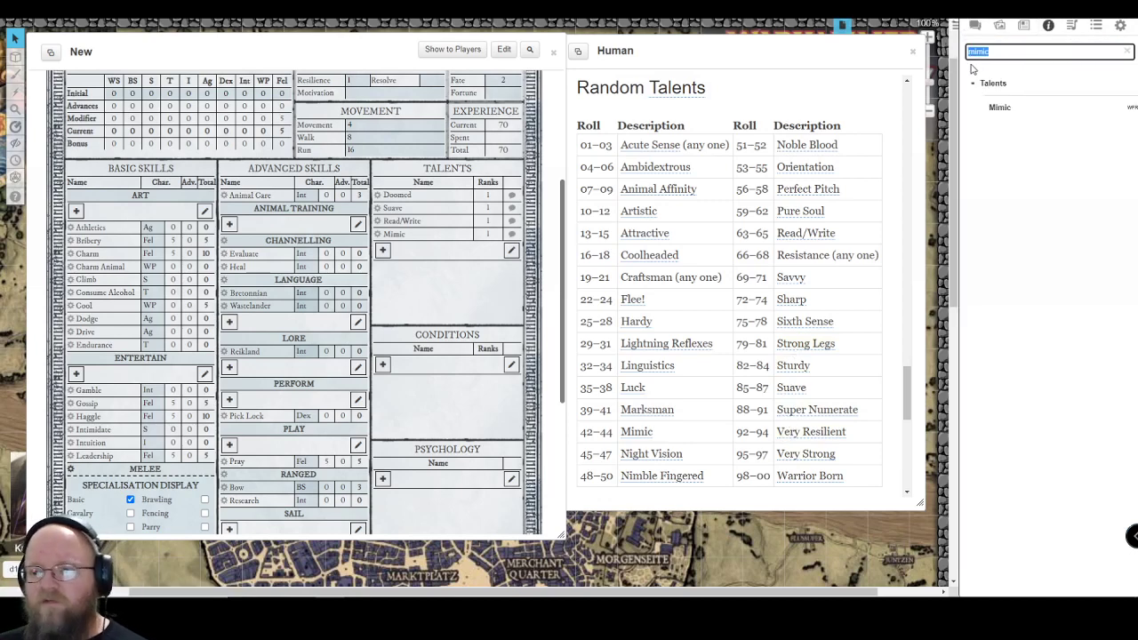
type("stron leg")
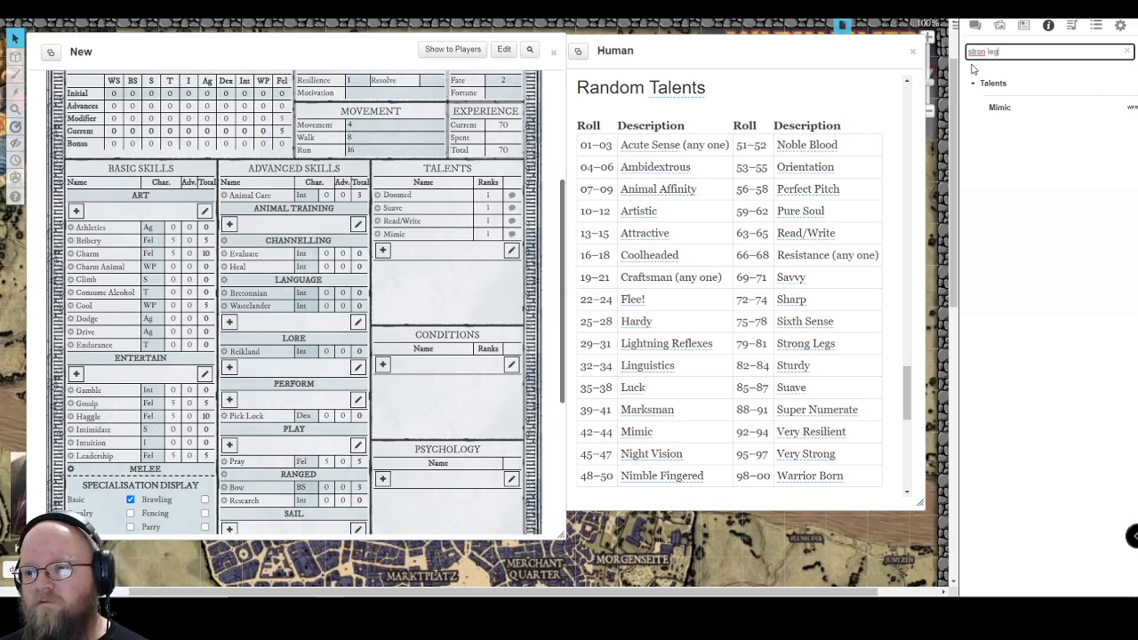
key("BackSpace")
key("BackSpace")
key("BackSpace")
key("BackSpace")
type("g leg")
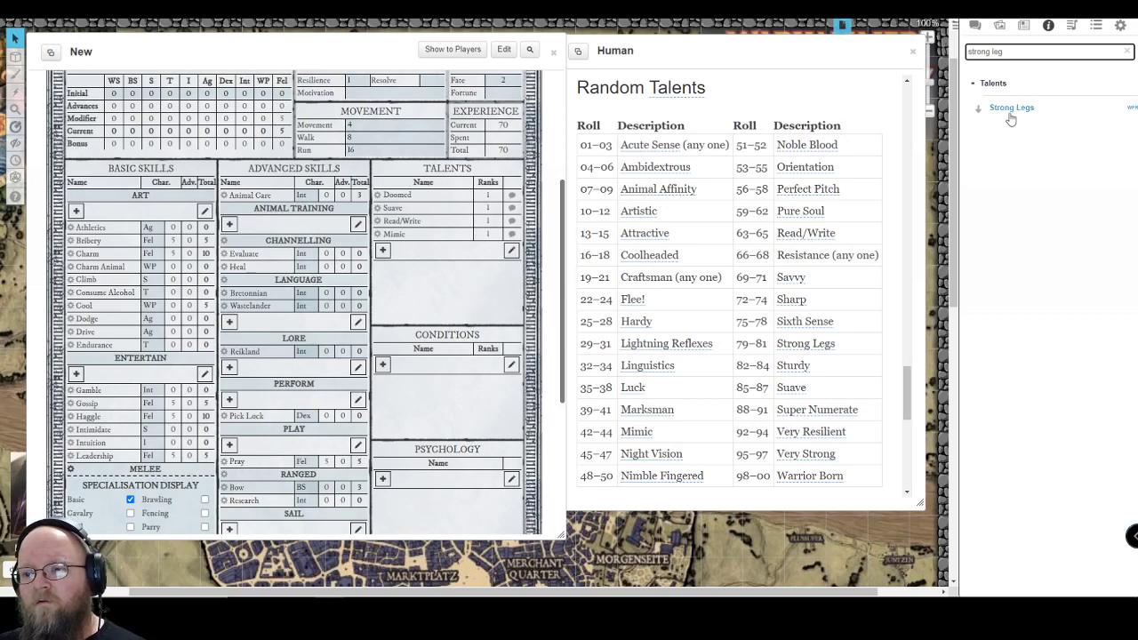
left_click_drag(1009, 109, 451, 285)
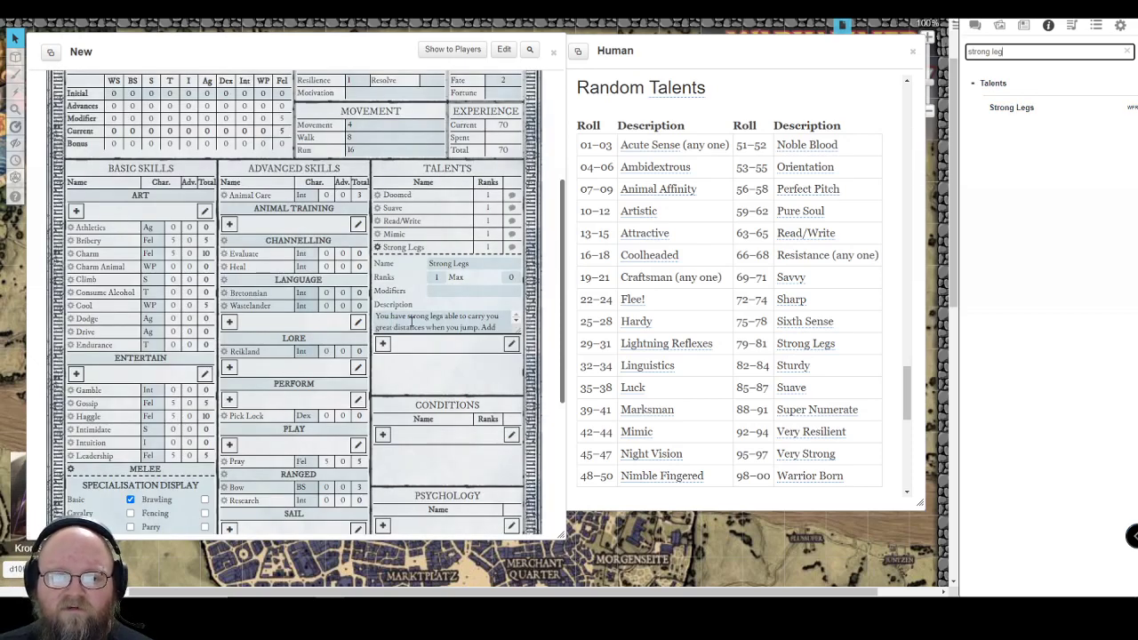
left_click(516, 322)
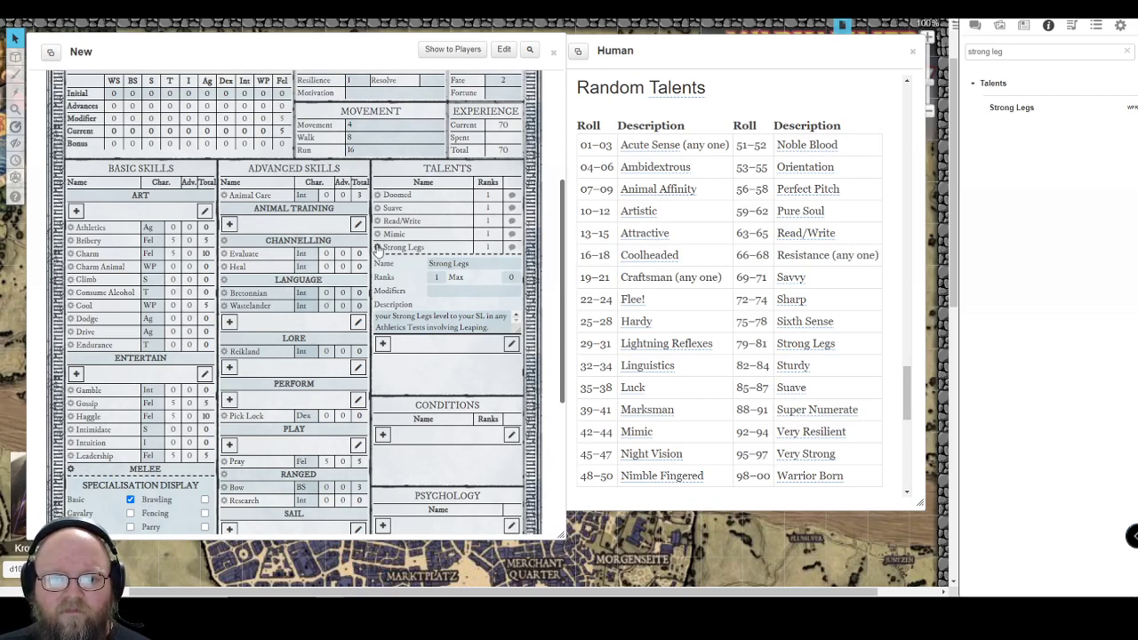
left_click(378, 248)
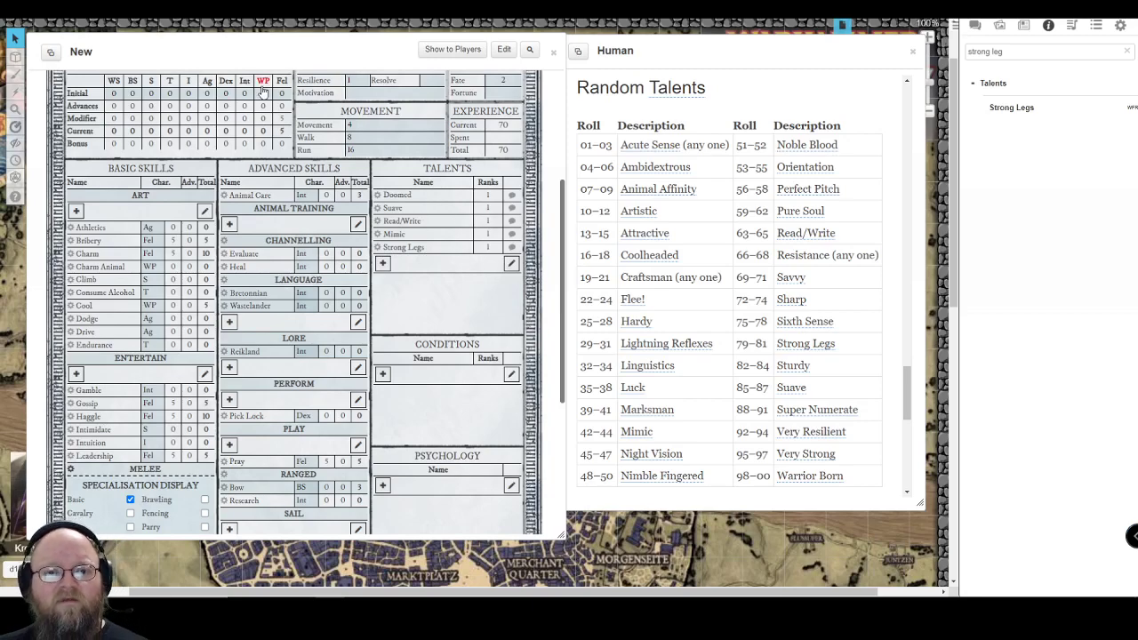
Minimize the Human entry and move the minimized Random Class and Career Table clear of the other windows
scroll(263, 90, "up", 3)
double_click(691, 45)
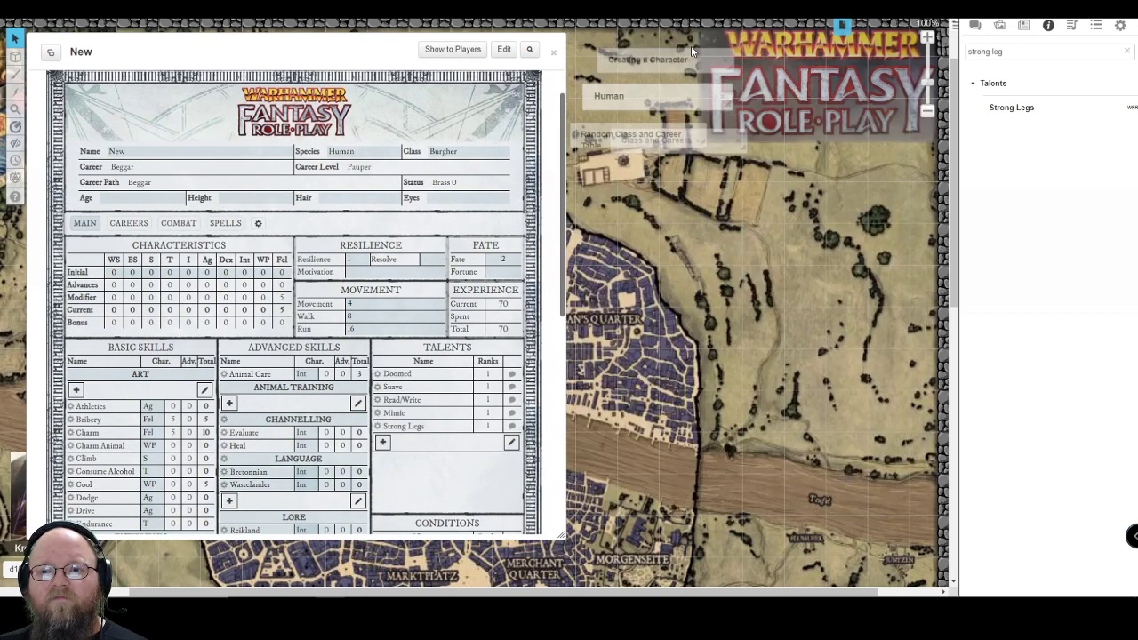
left_click_drag(631, 134, 724, 180)
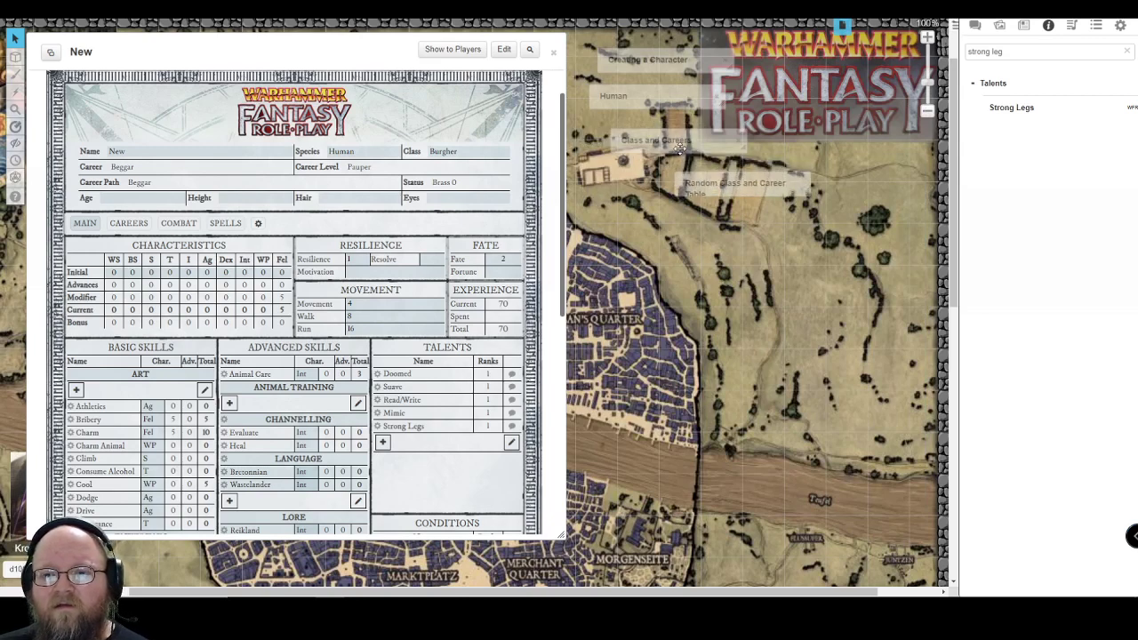
Search the compendium for "characteristics" and open the Characteristics and Determining Characteristics rules from Creating a Character
left_click_drag(1020, 51, 946, 59)
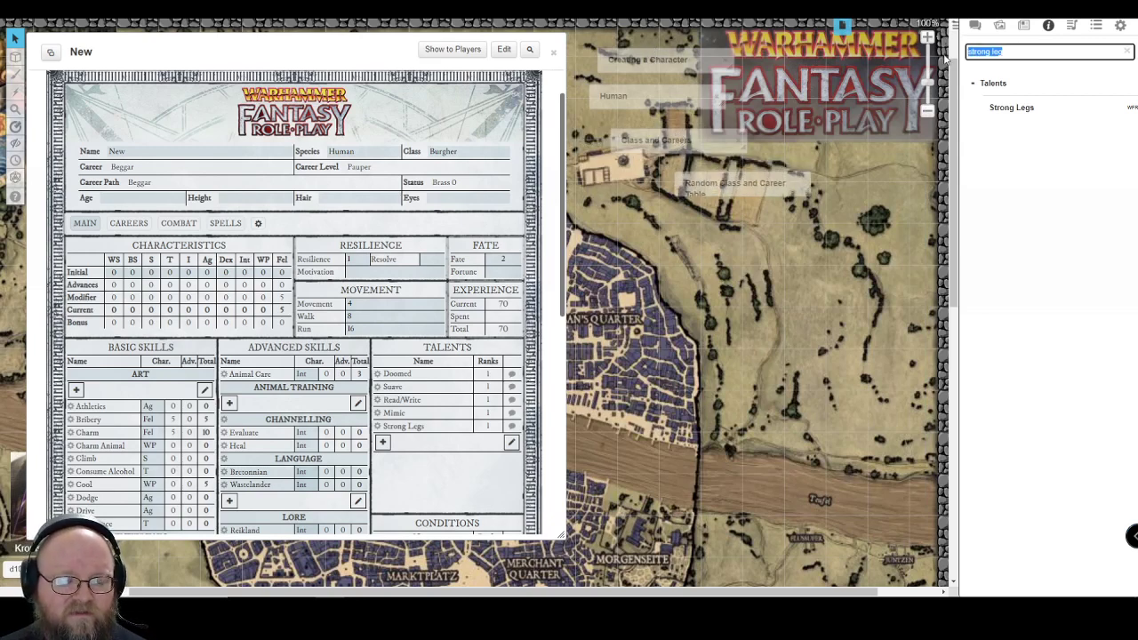
type("characterist")
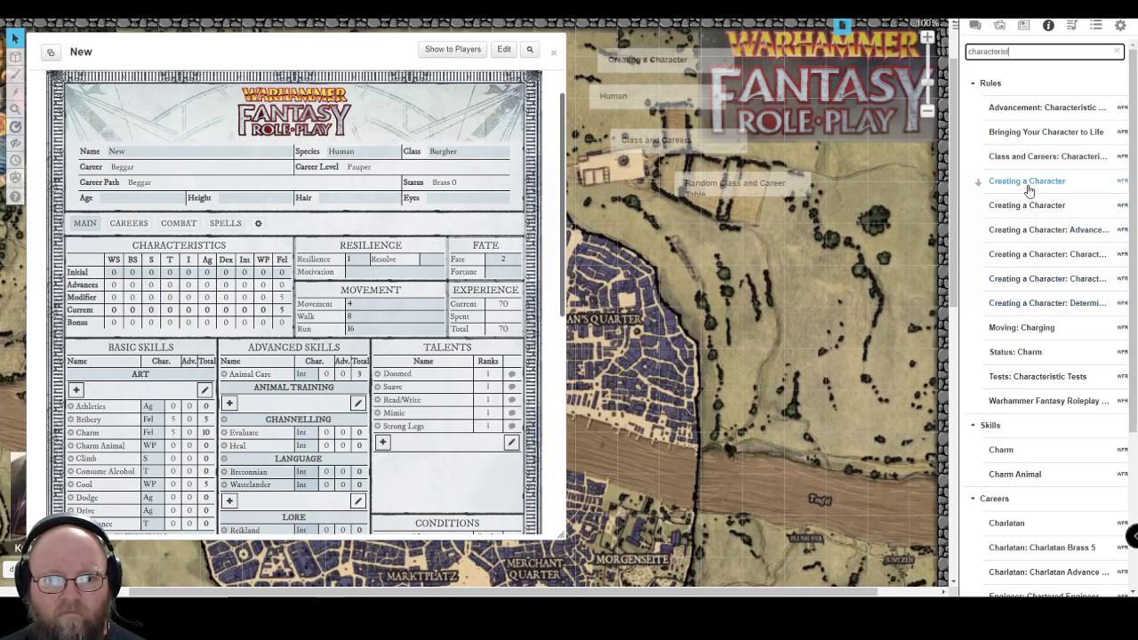
key("Return")
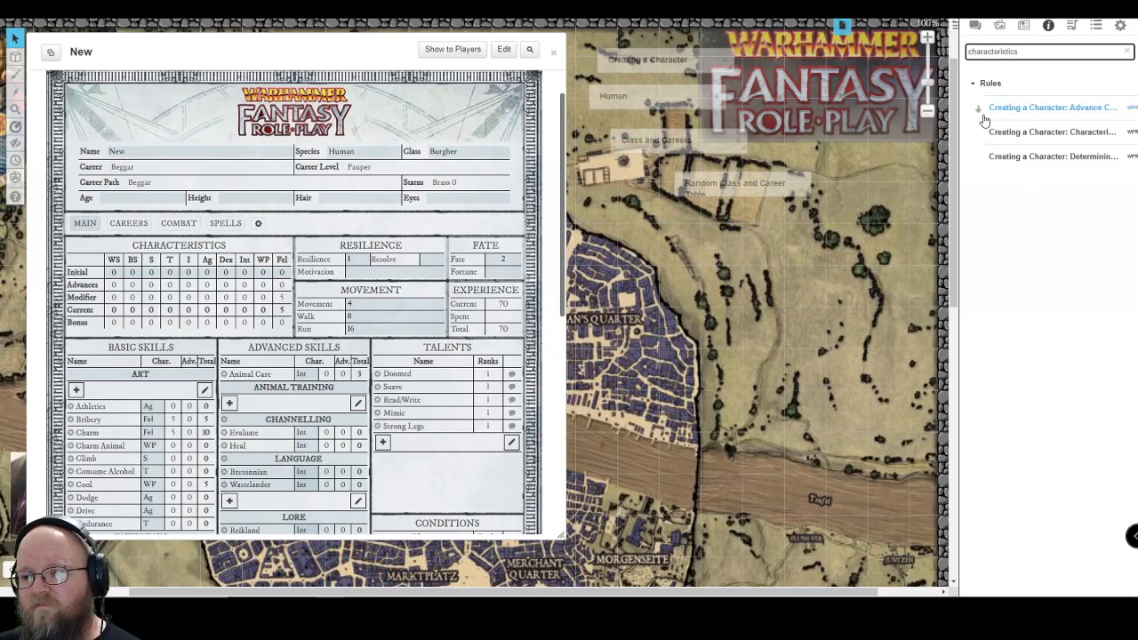
left_click(1023, 133)
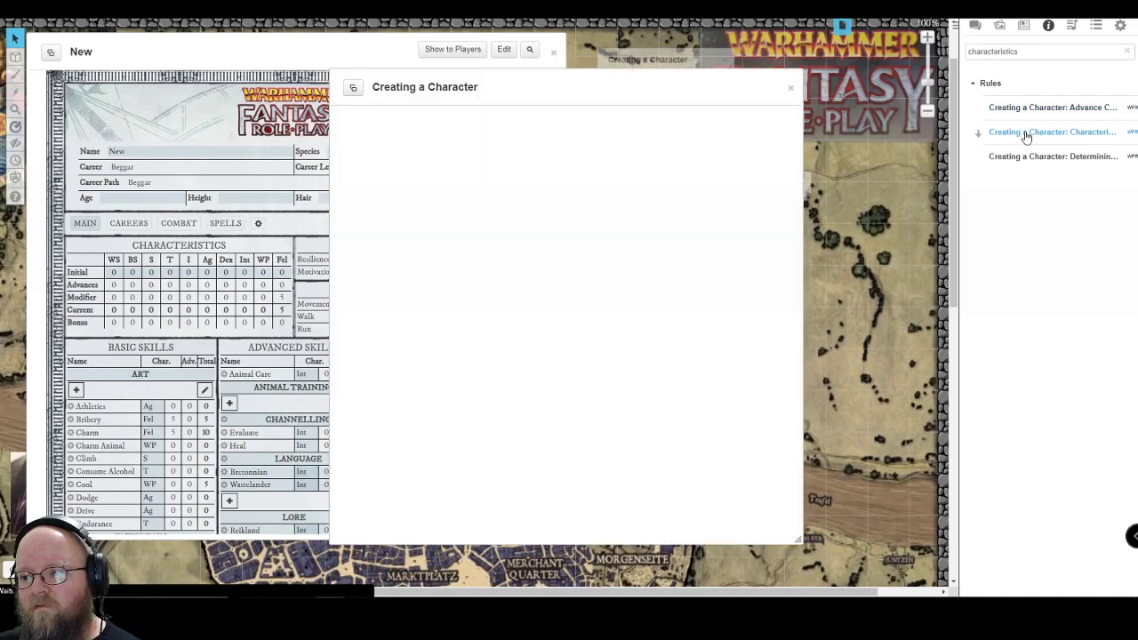
left_click(1038, 162)
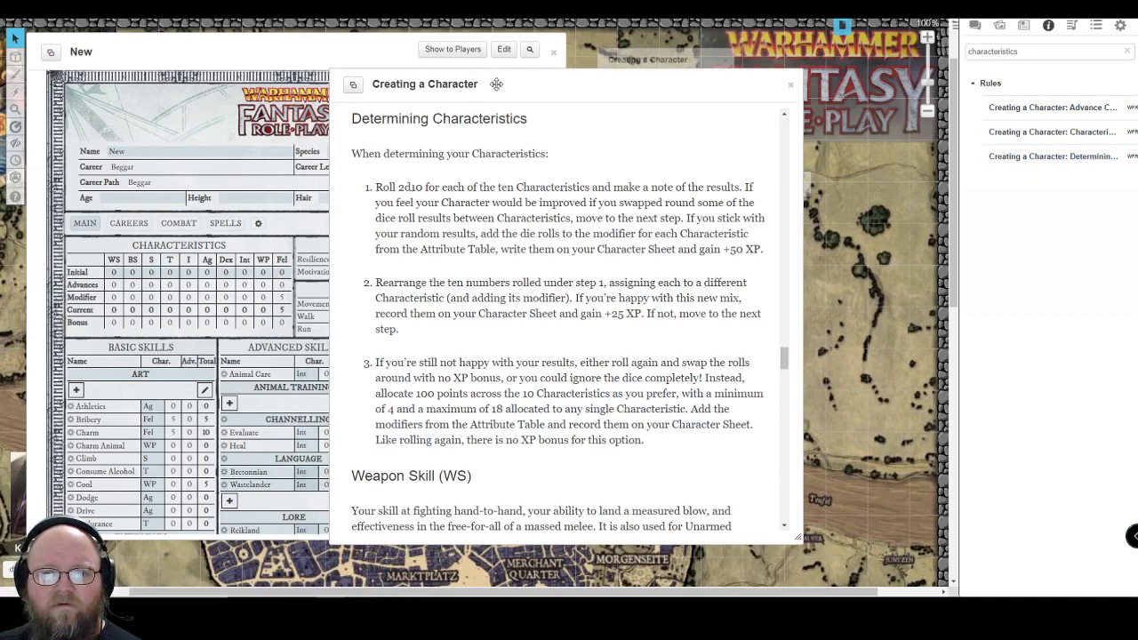
Find the Attributes Table in Creating a Character, place that entry beside the character sheet, and review the Human values
scroll(530, 184, "down", 3)
scroll(528, 184, "up", 15)
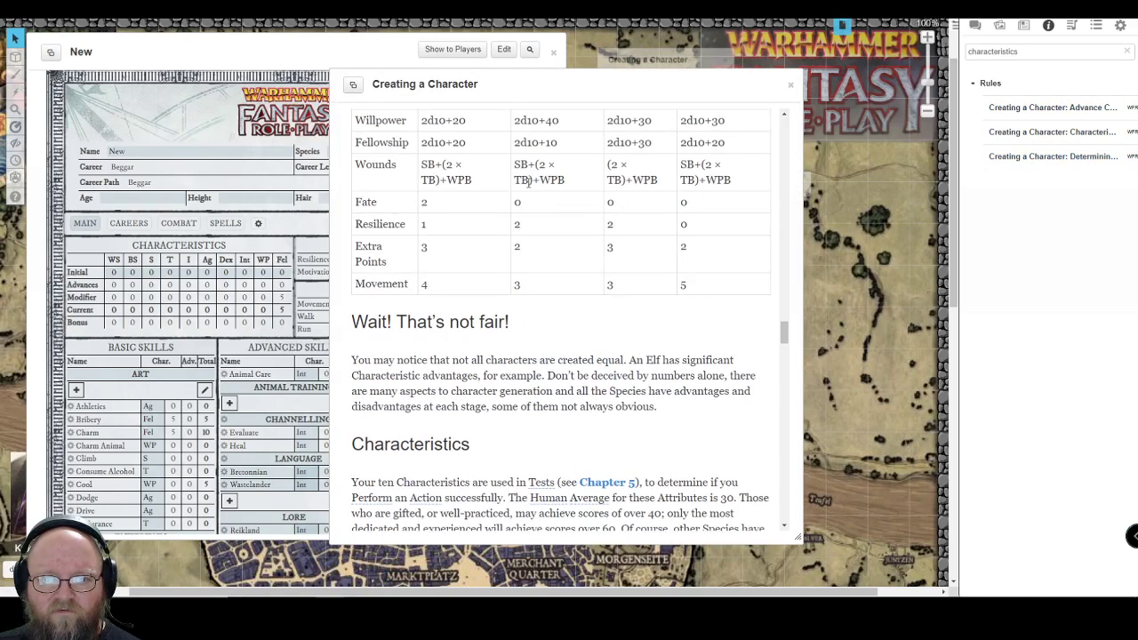
left_click_drag(531, 83, 747, 80)
double_click(500, 90)
left_click_drag(523, 92, 757, 78)
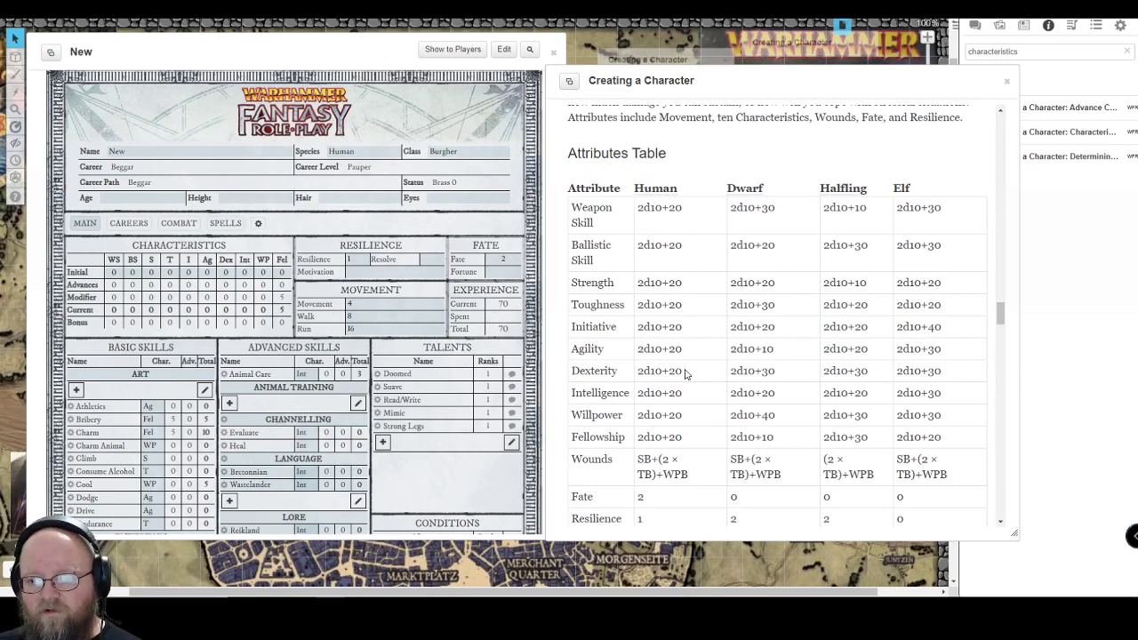
scroll(690, 417, "down", 3)
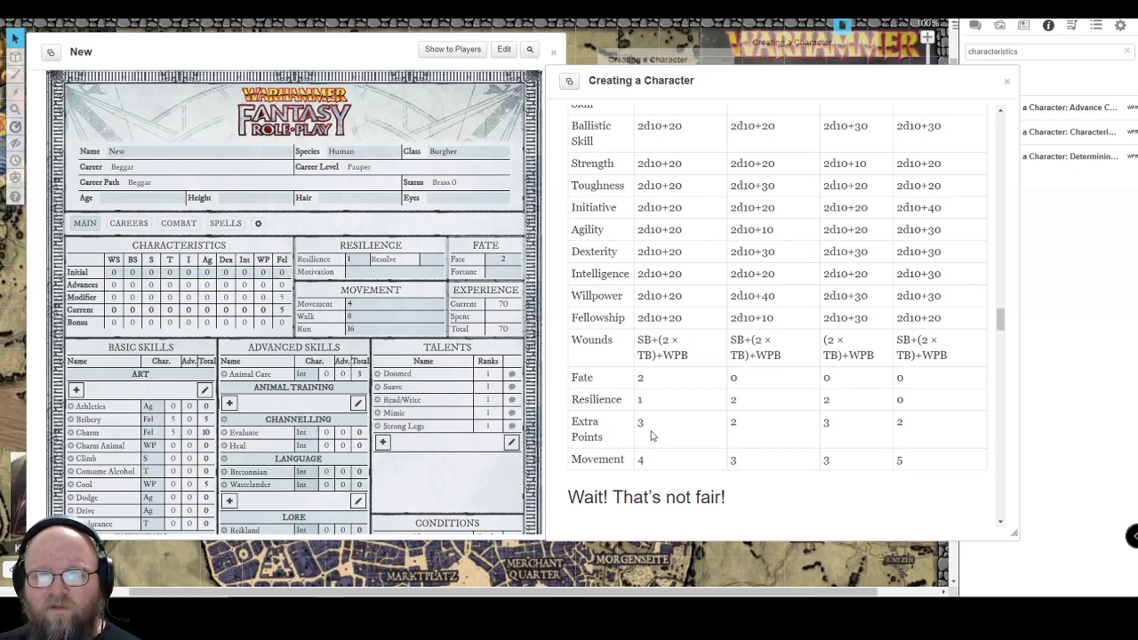
scroll(695, 324, "up", 3)
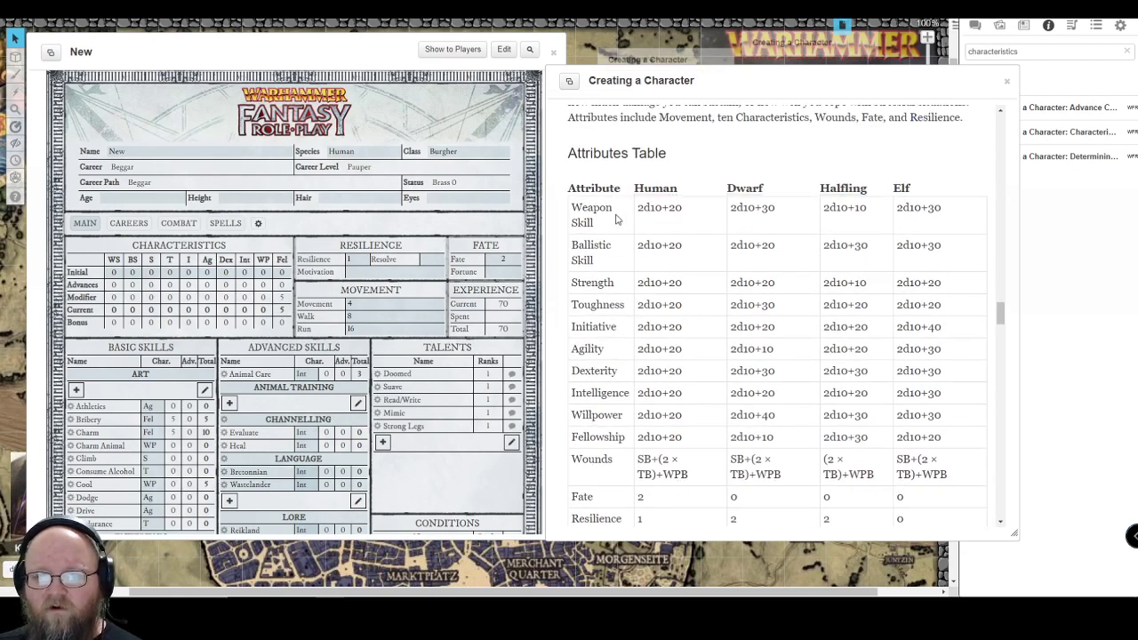
Bring up the chat beside the Attributes Table, roll 2d10+20 for Weapon Skill, and enter 24 as its initial value
left_click(973, 29)
left_click_drag(898, 76, 820, 37)
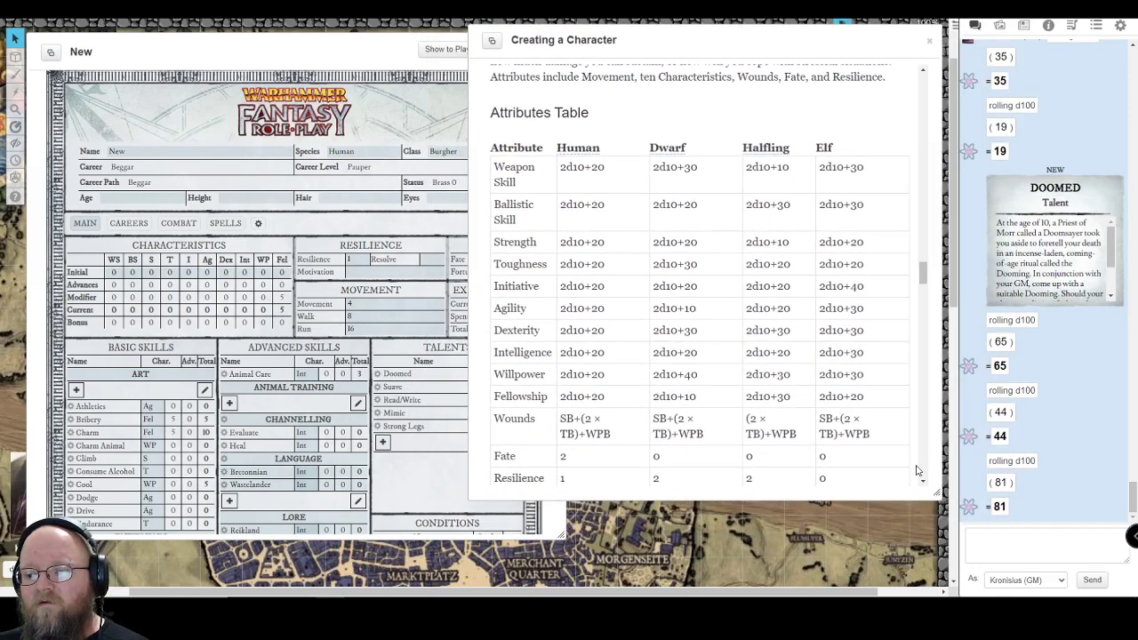
left_click(1053, 550)
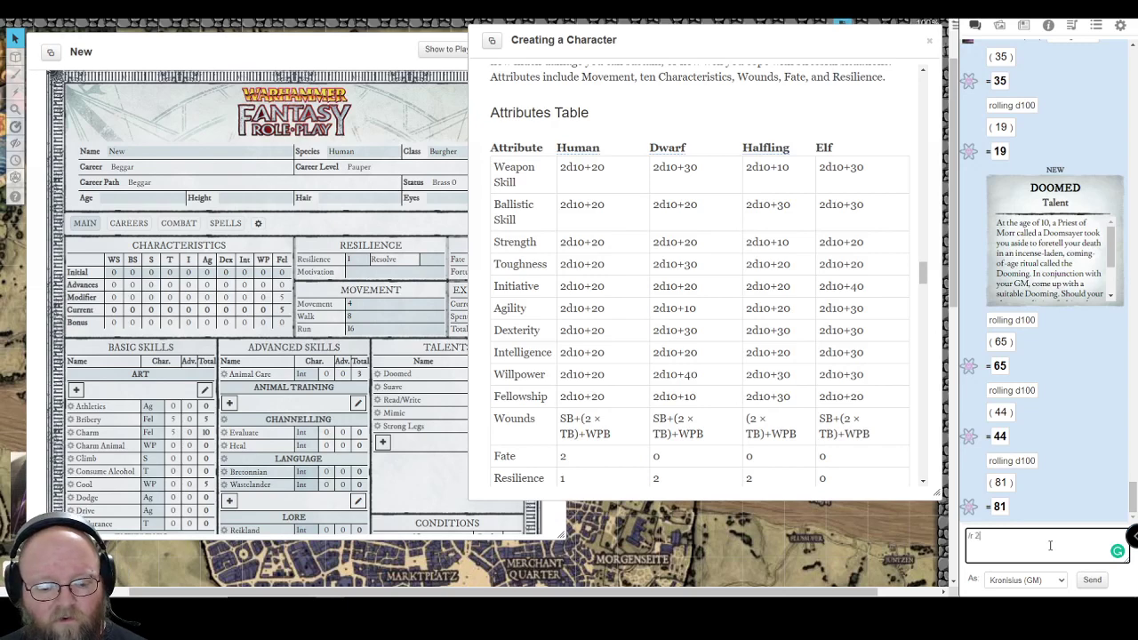
type("/r 2d10+20")
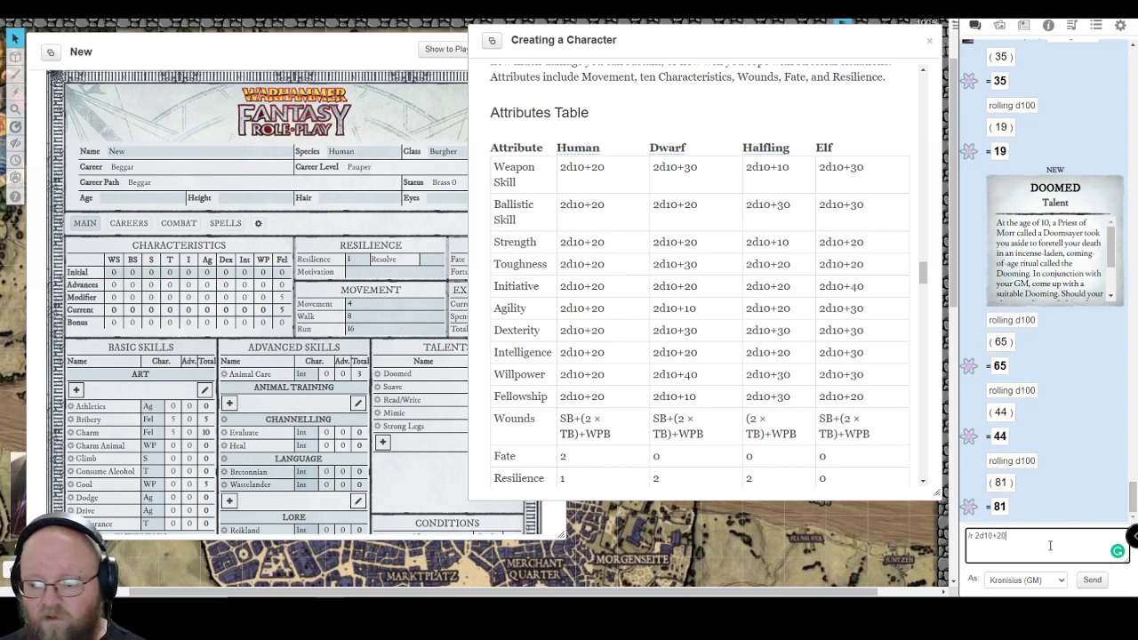
key("Return")
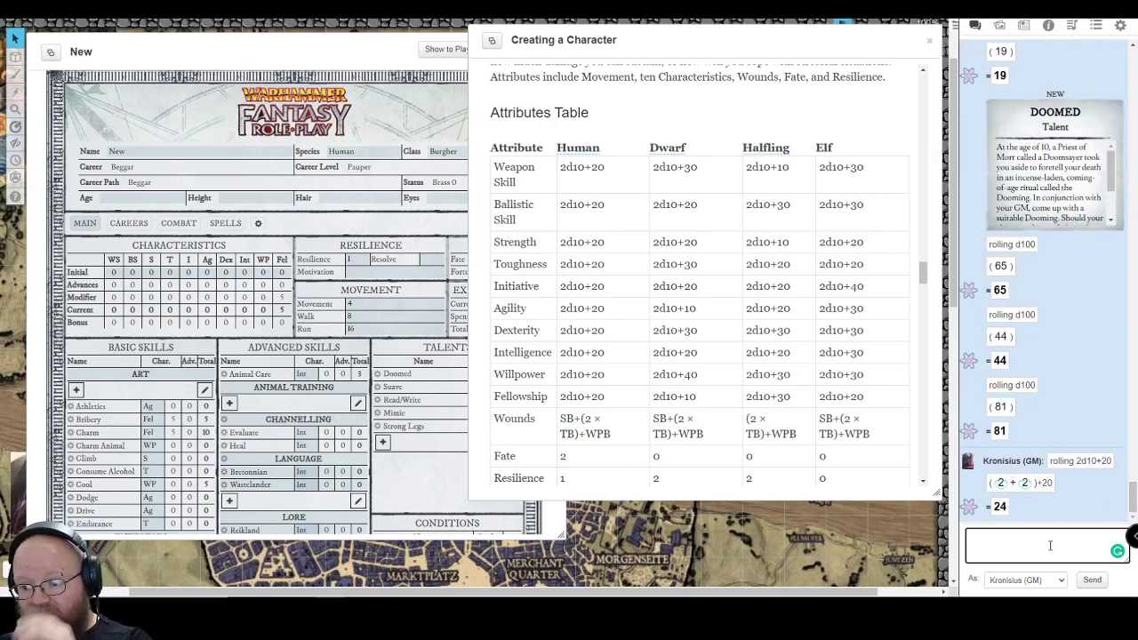
left_click(118, 273)
type("24")
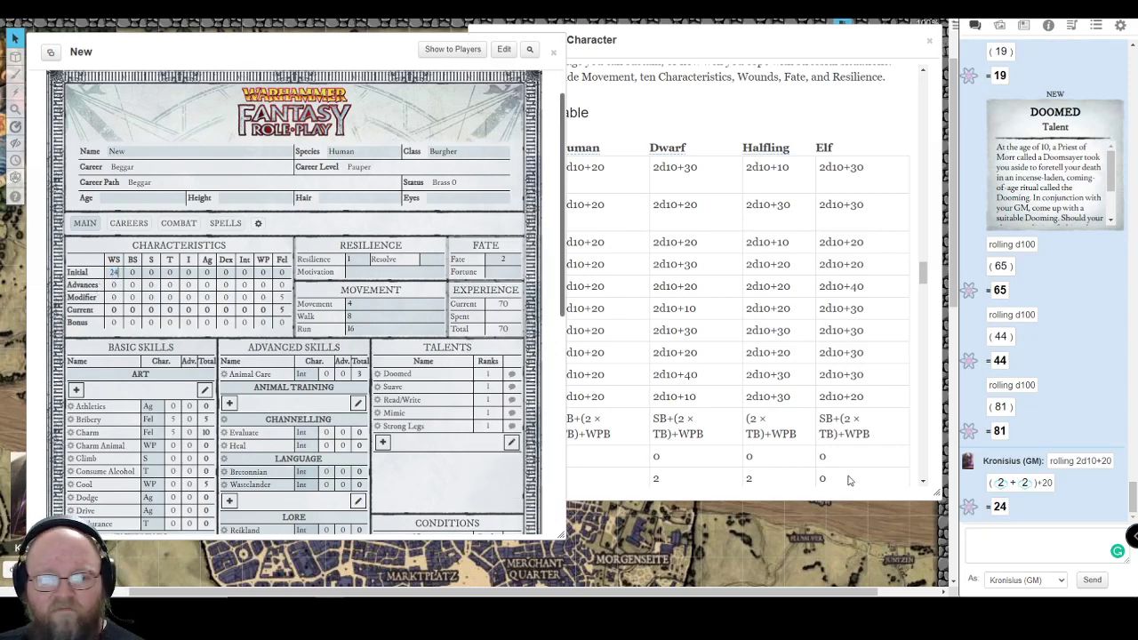
Roll 2d10+20 in the chat for Ballistic Skill and enter 37 as its initial value
left_click(981, 540)
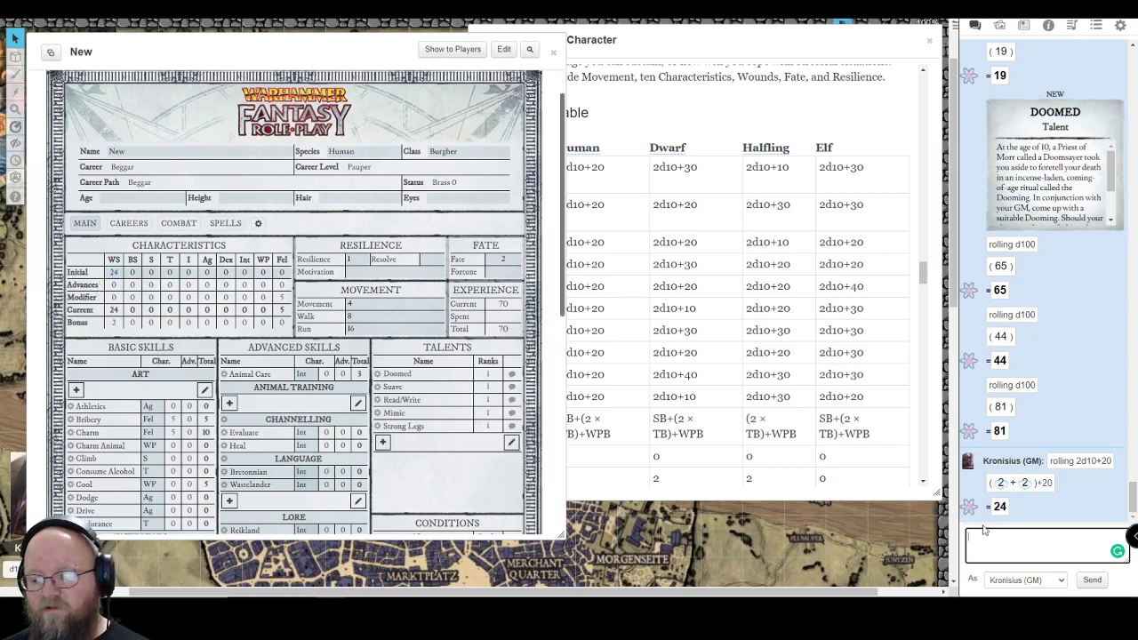
type("/r 2d10+20")
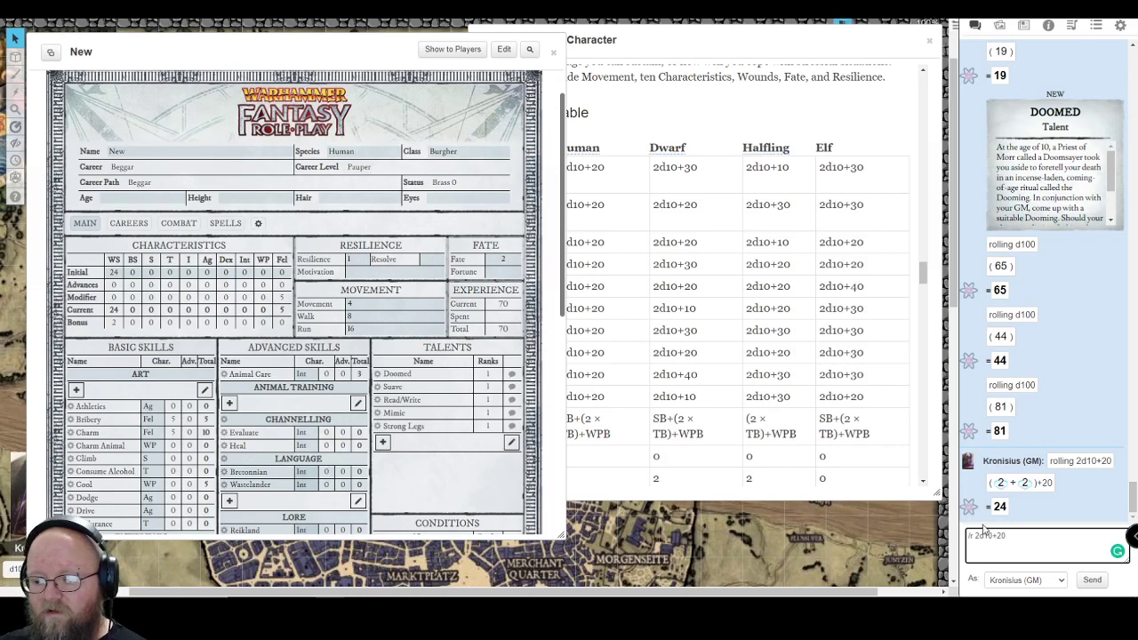
key("Return")
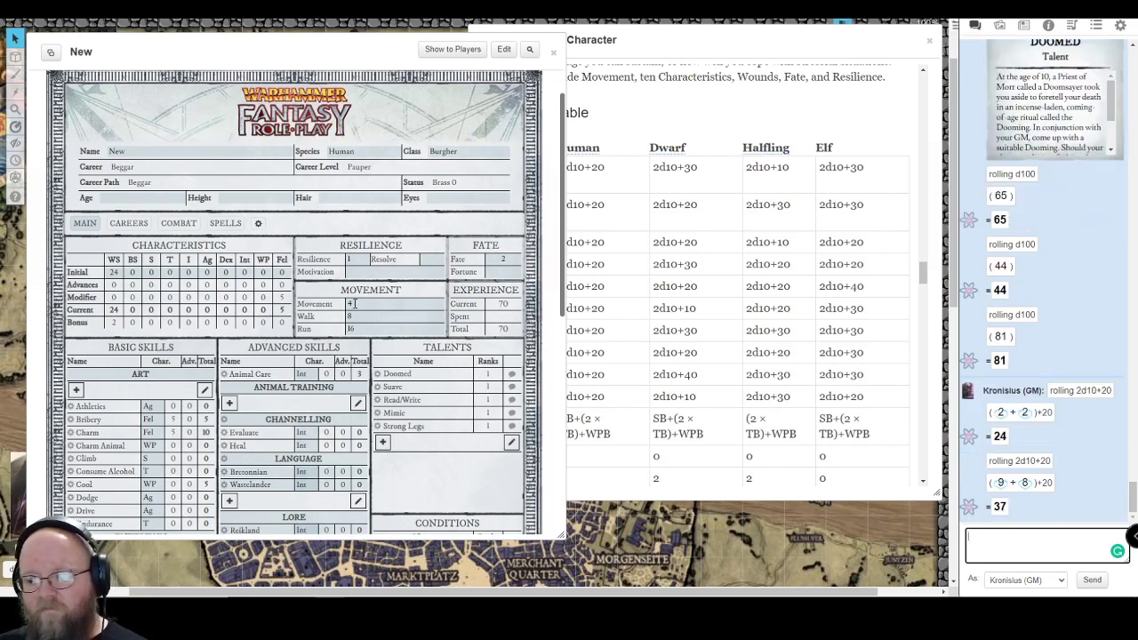
left_click(133, 272)
type("37")
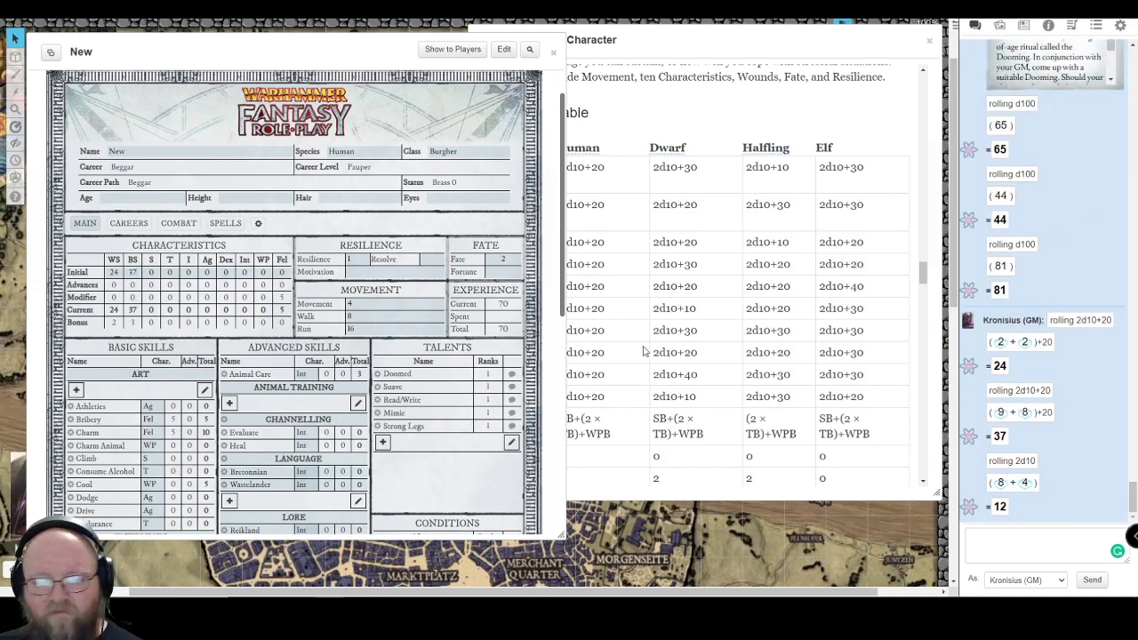
Enter initial values from 2d10 rolls plus 20: Strength 32, Toughness 35 and Initiative 26
left_click(152, 273)
type("32")
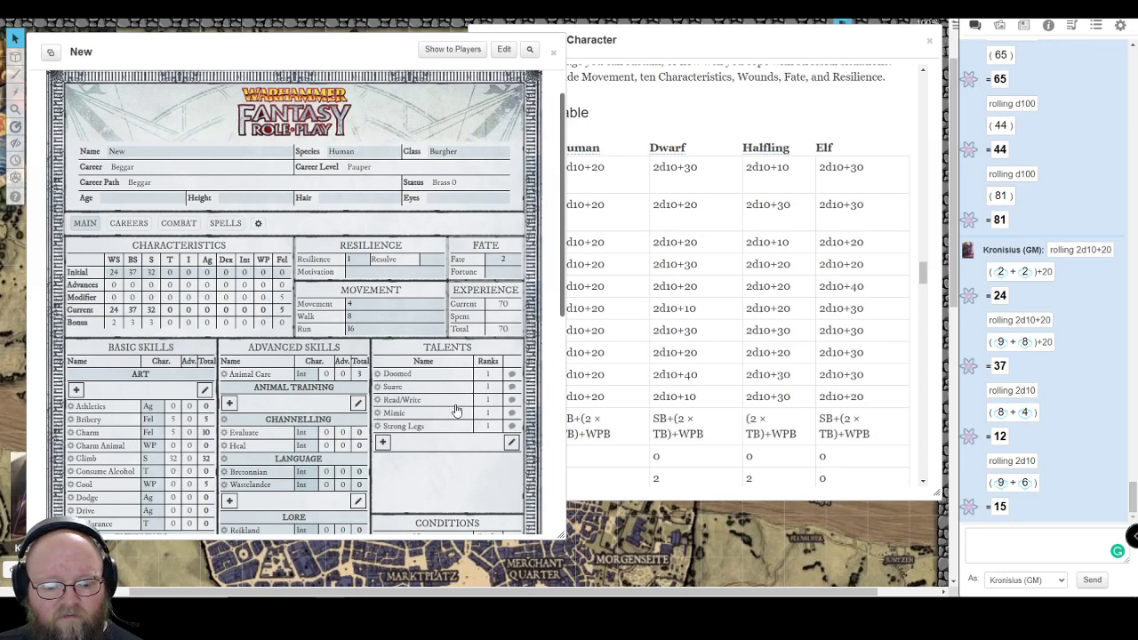
left_click(168, 275)
type("35")
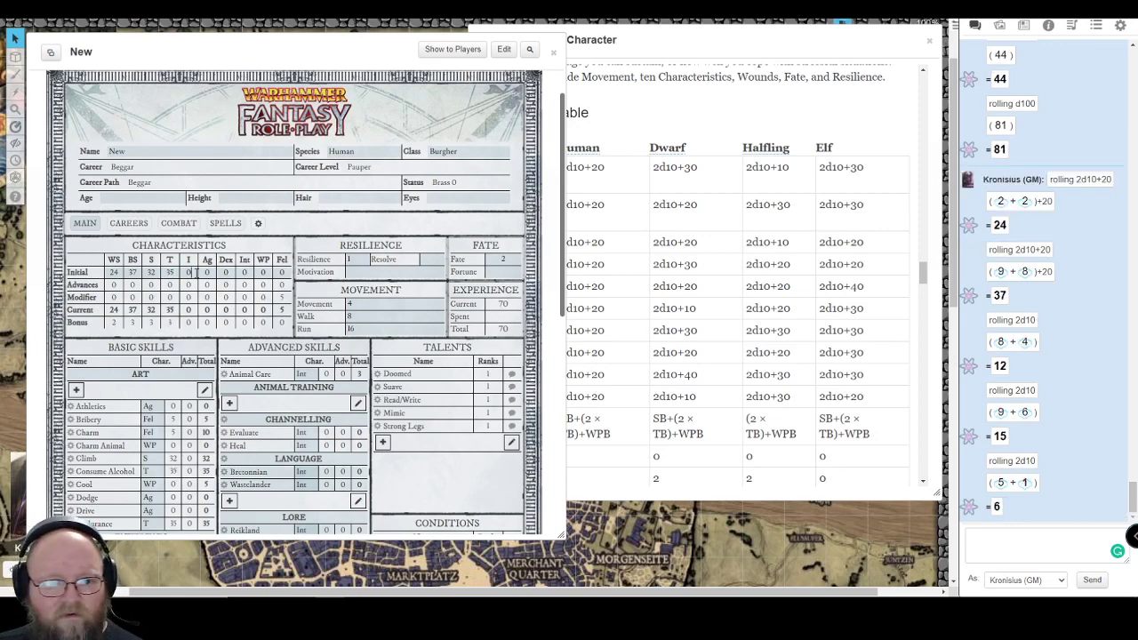
left_click(194, 272)
key("BackSpace")
type("26")
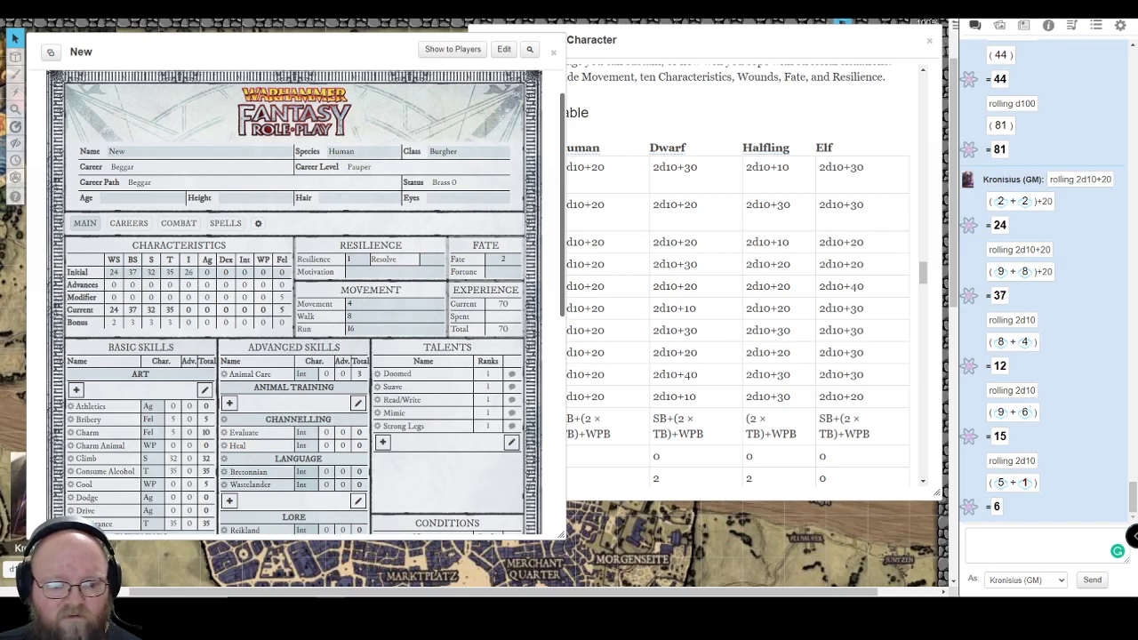
Fill in the remaining initial characteristics from 2d10 rolls plus 20: Agility 31, Dexterity 27, Intelligence 31, Willpower 27 and Fellowship 22
key("Tab")
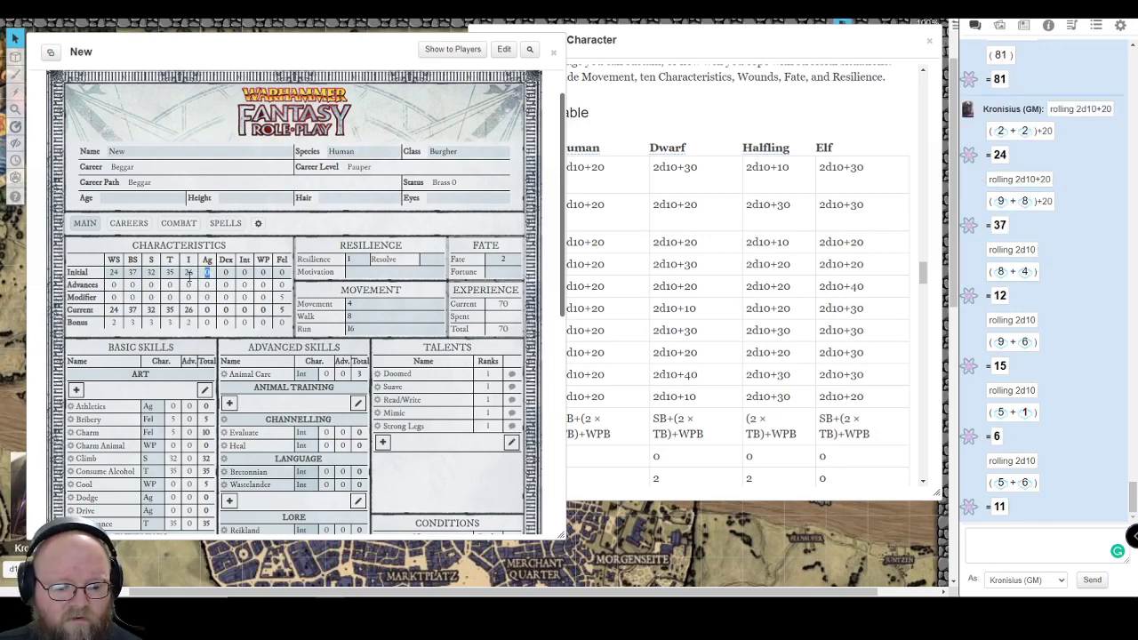
type("31")
key("Tab")
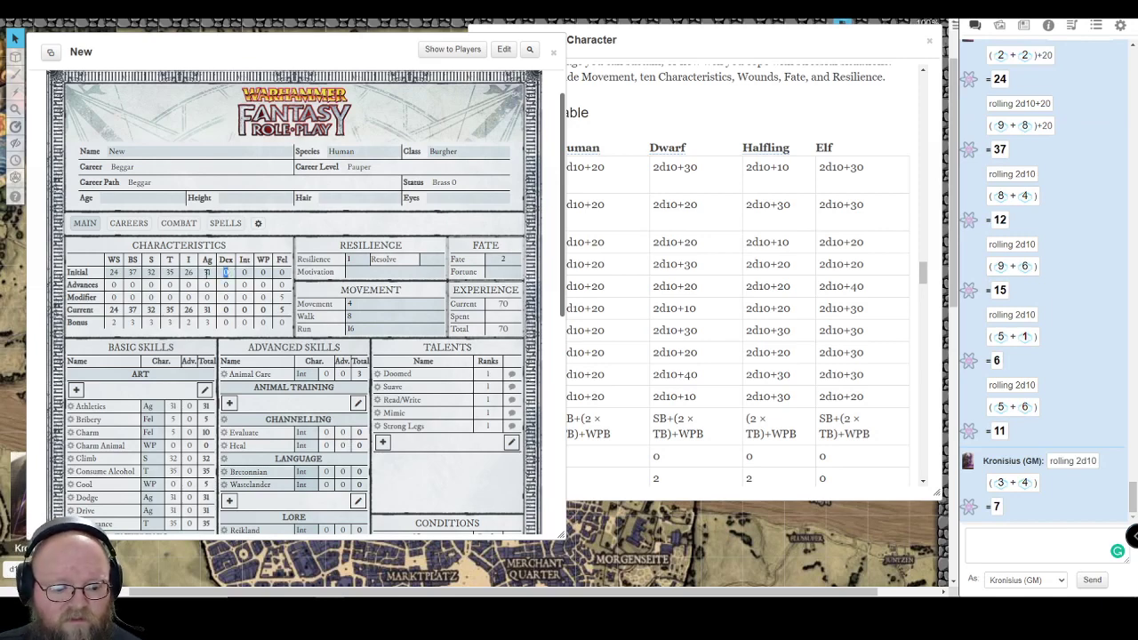
type("27")
key("Tab")
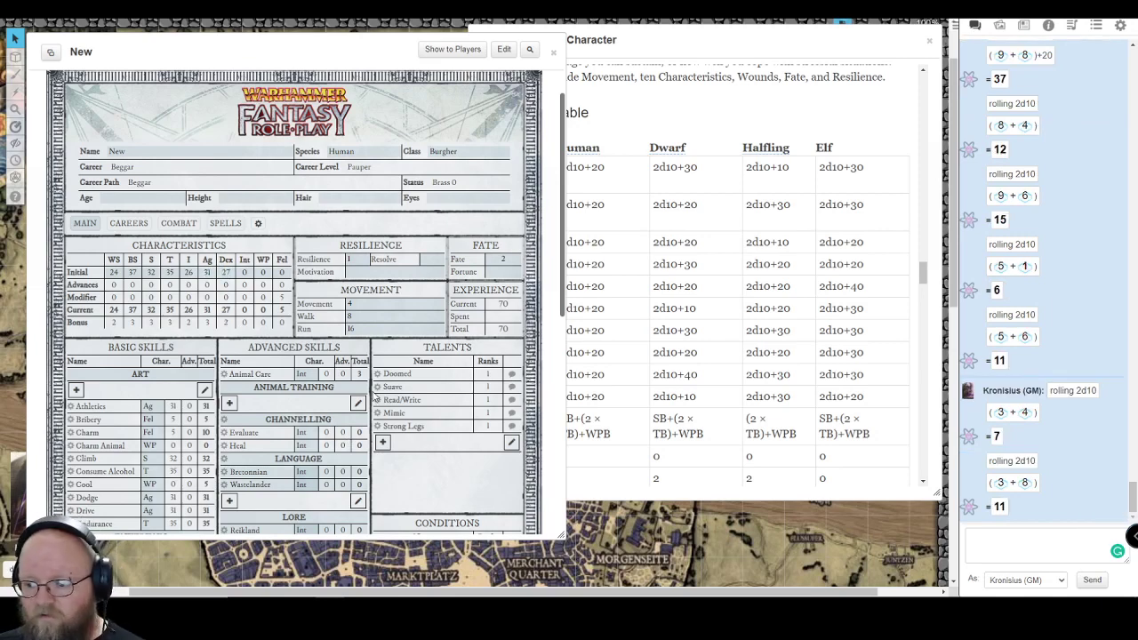
type("31")
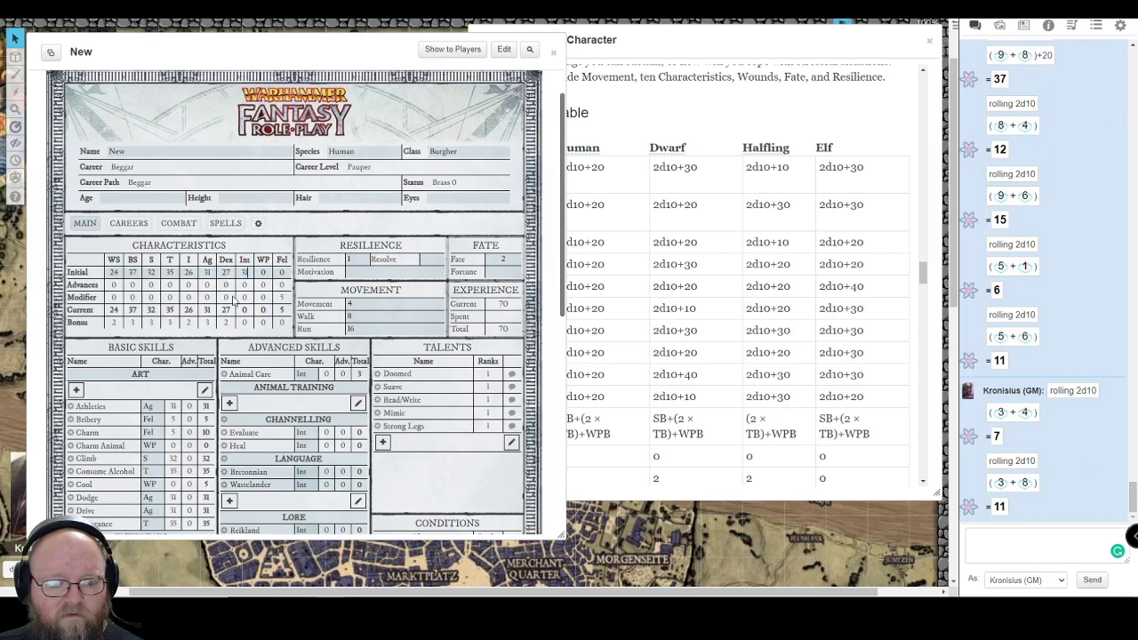
key("Tab")
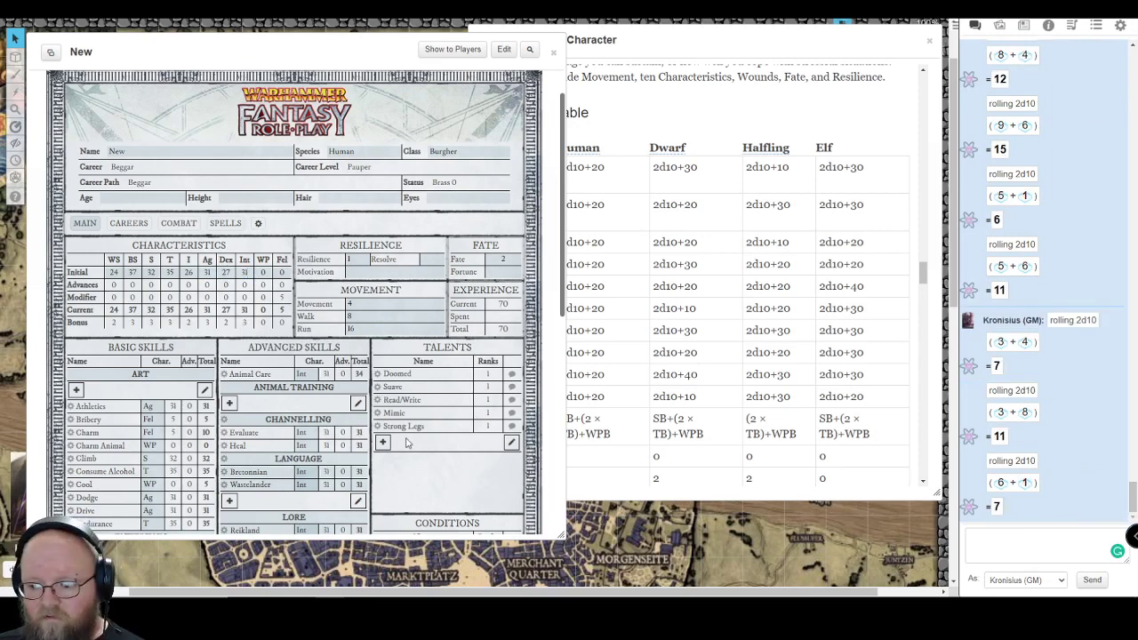
type("27")
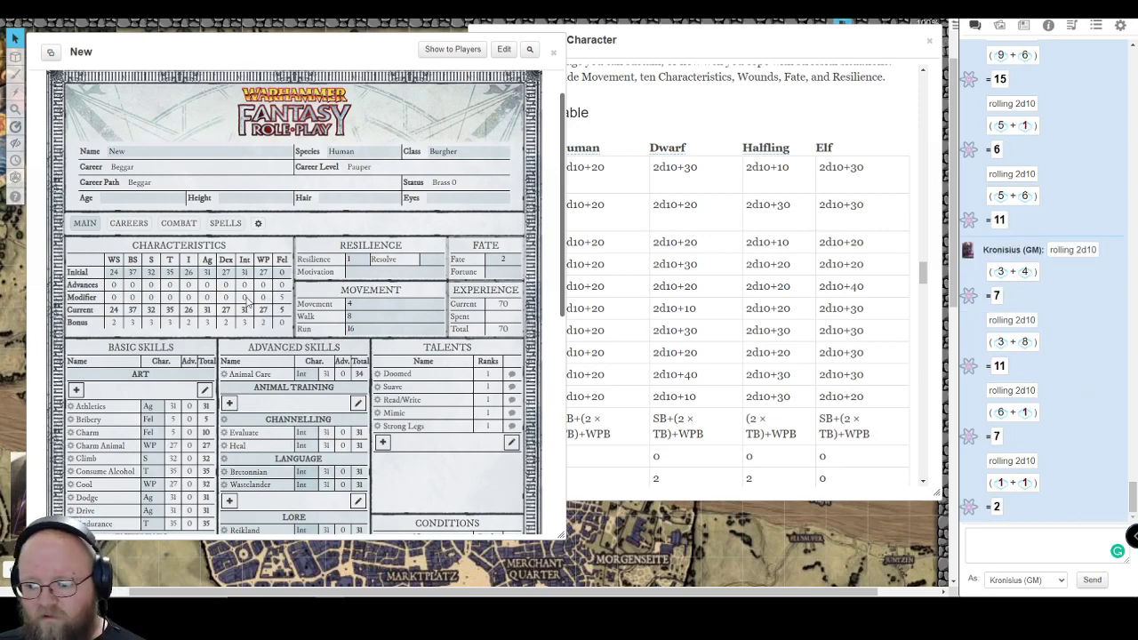
left_click(281, 272)
type("22")
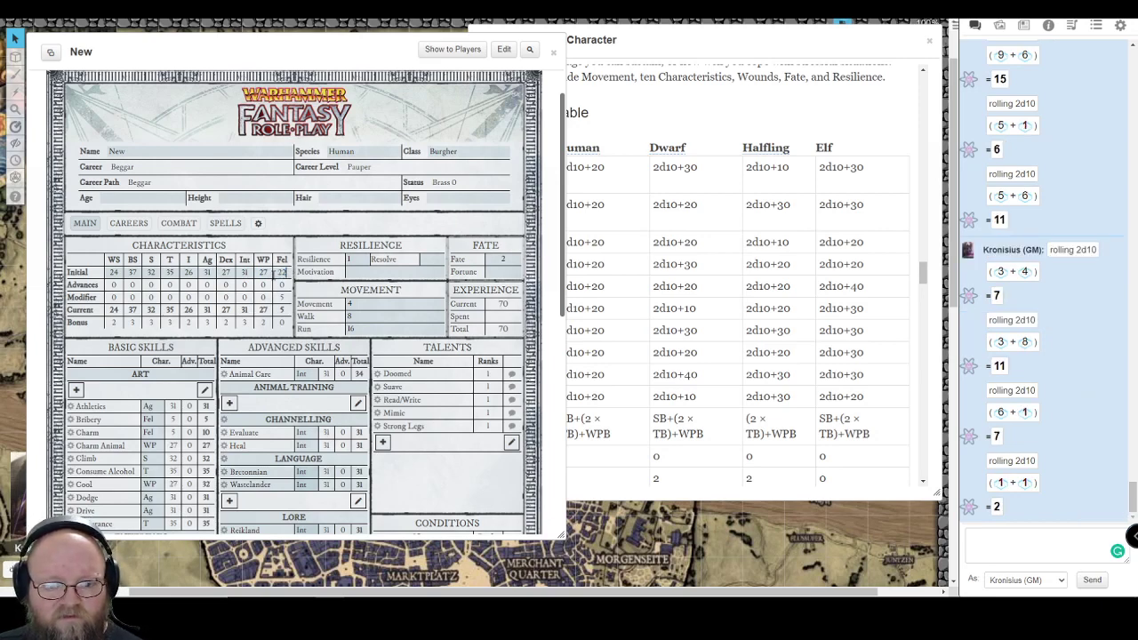
left_click(309, 292)
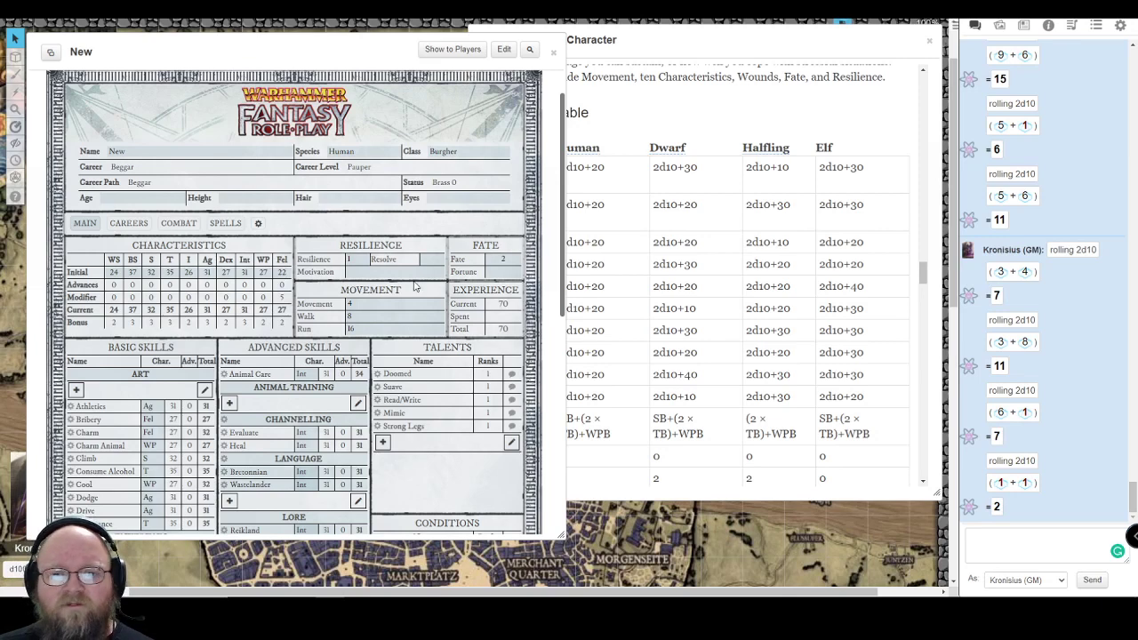
Add a 50 XP experience award named "stats" on the careers page and consolidate the rewards
left_click(132, 227)
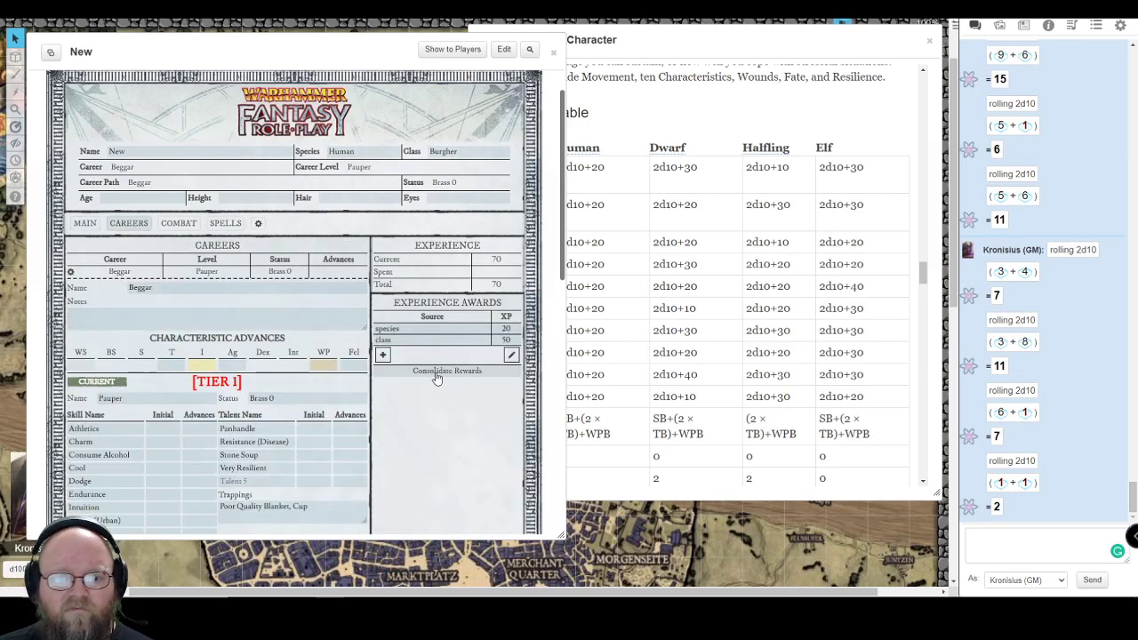
left_click(383, 355)
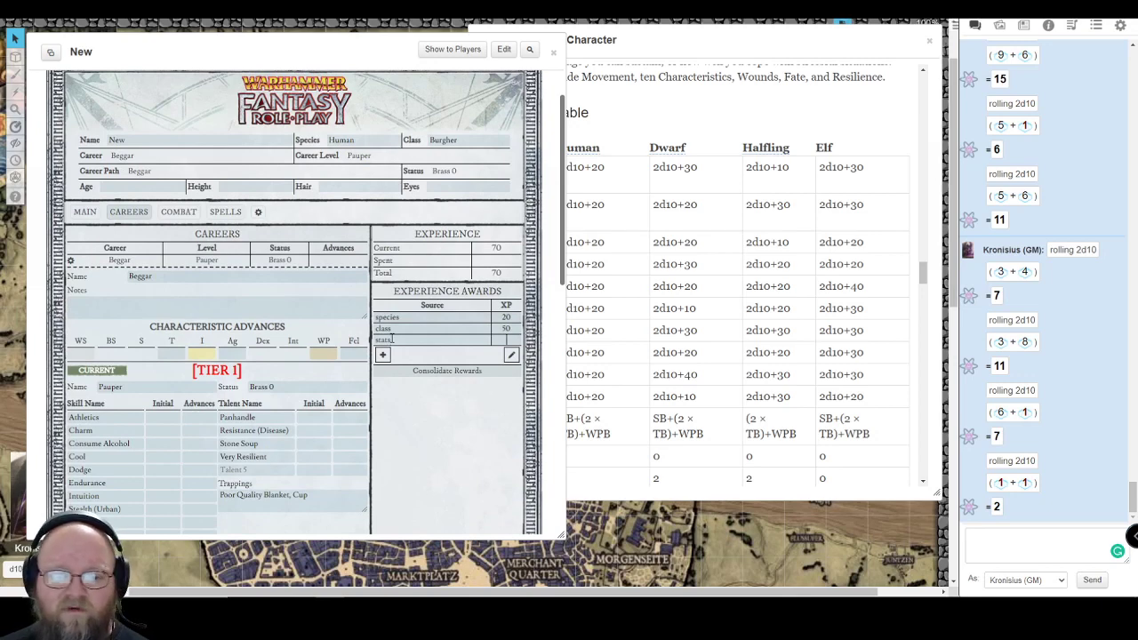
type("50")
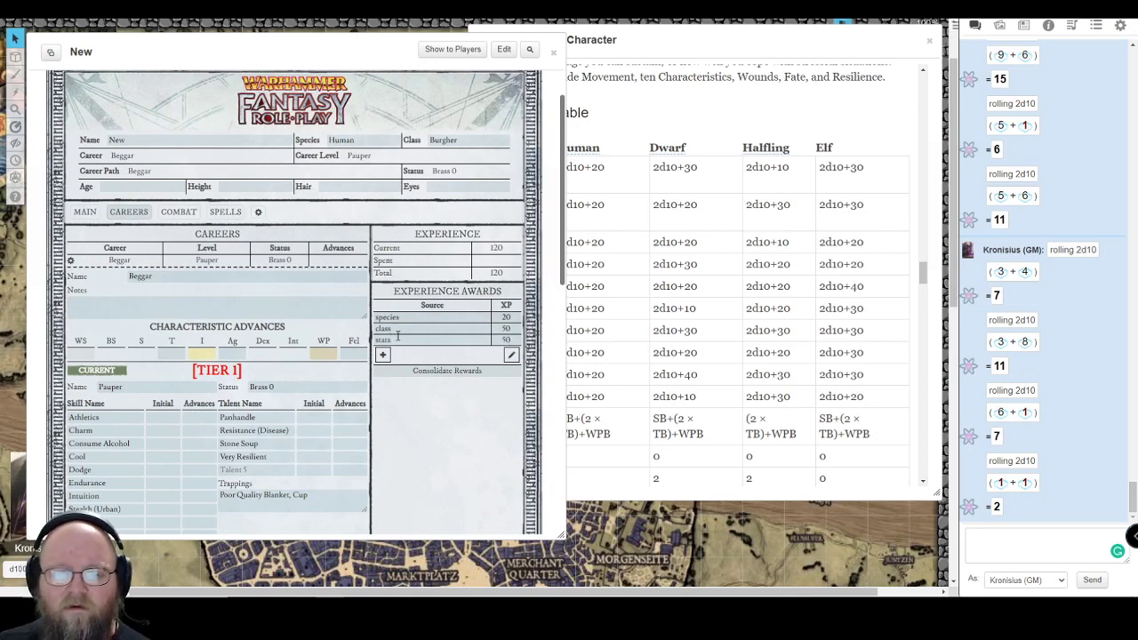
left_click(454, 373)
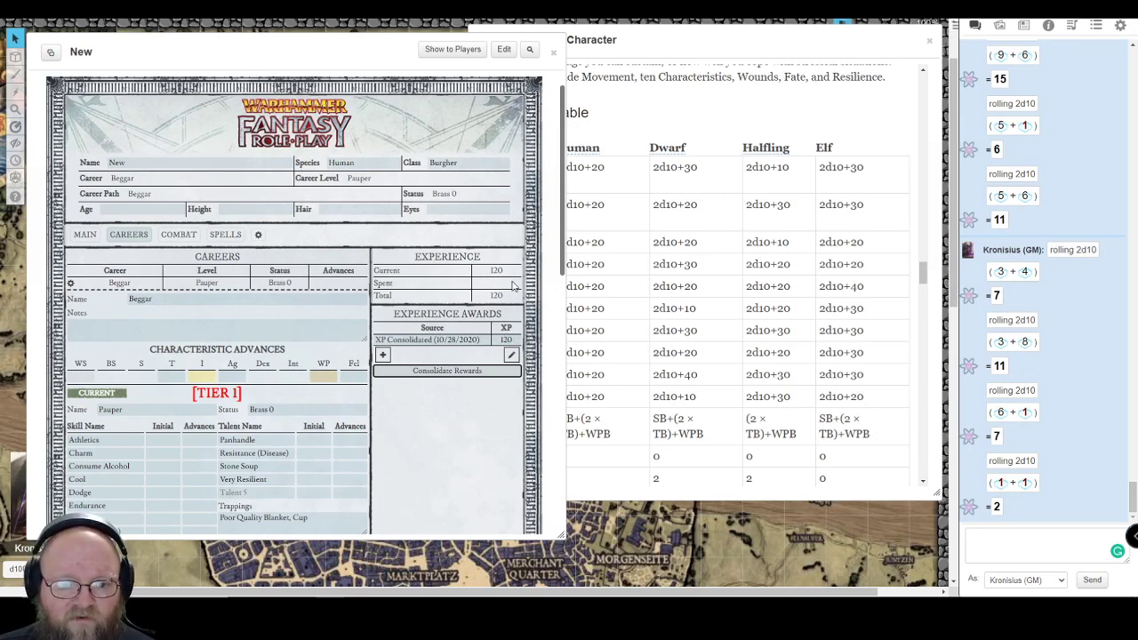
Set 5 initial advances each for the Tier 1 Pauper skills Athletics, Consume Alcohol, Charm and Cool
scroll(203, 352, "down", 3)
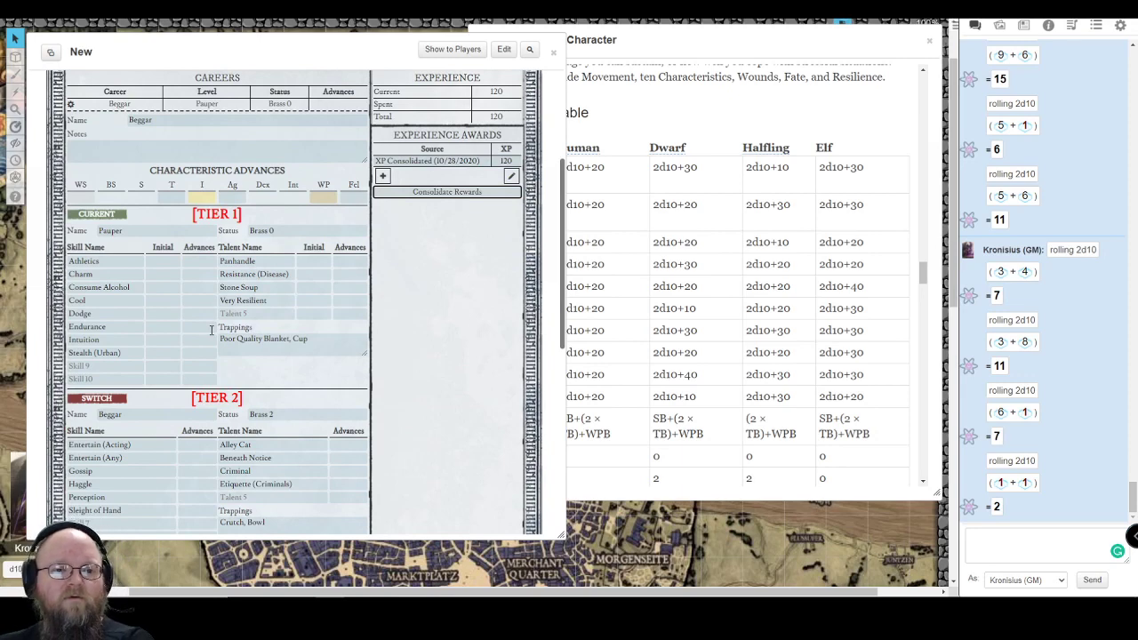
scroll(211, 329, "up", 3)
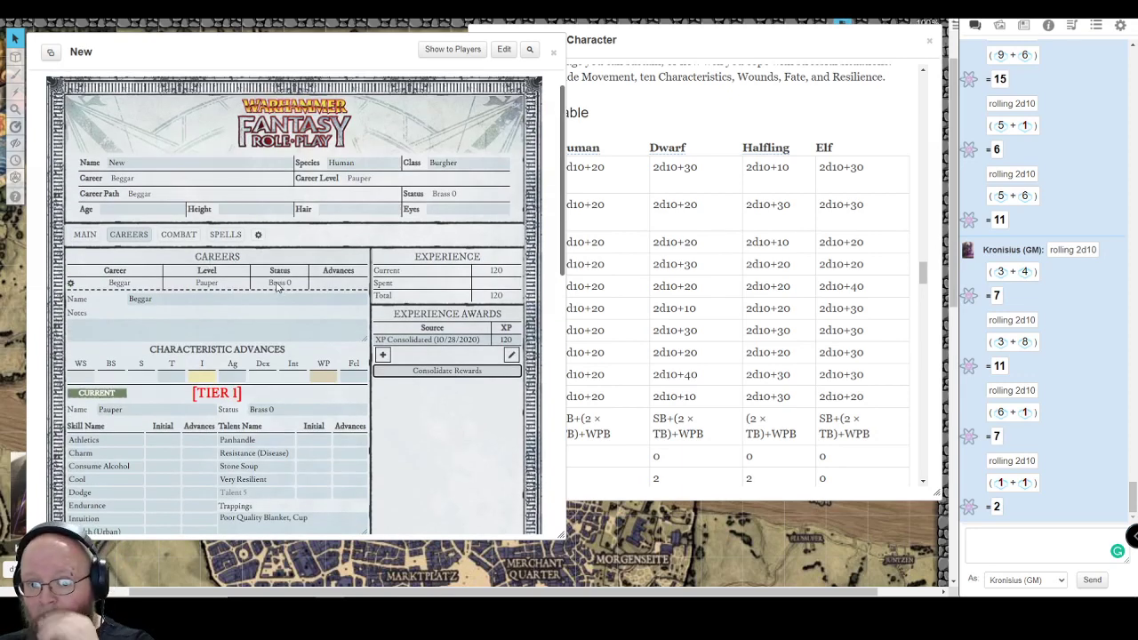
scroll(274, 287, "down", 2)
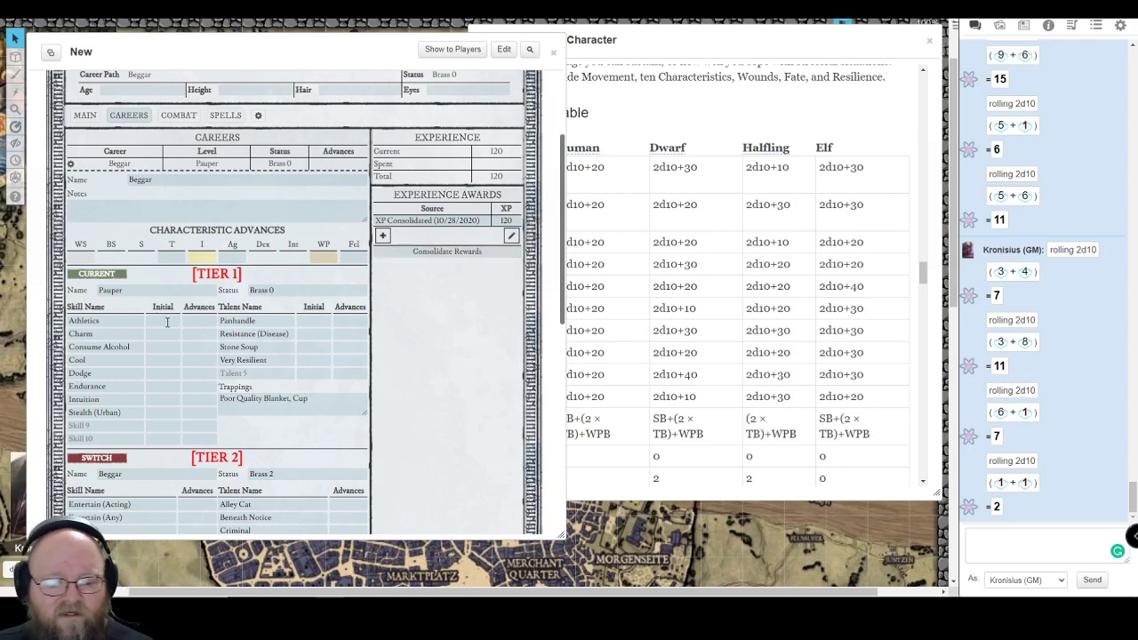
type("5")
left_click(171, 348)
type("5")
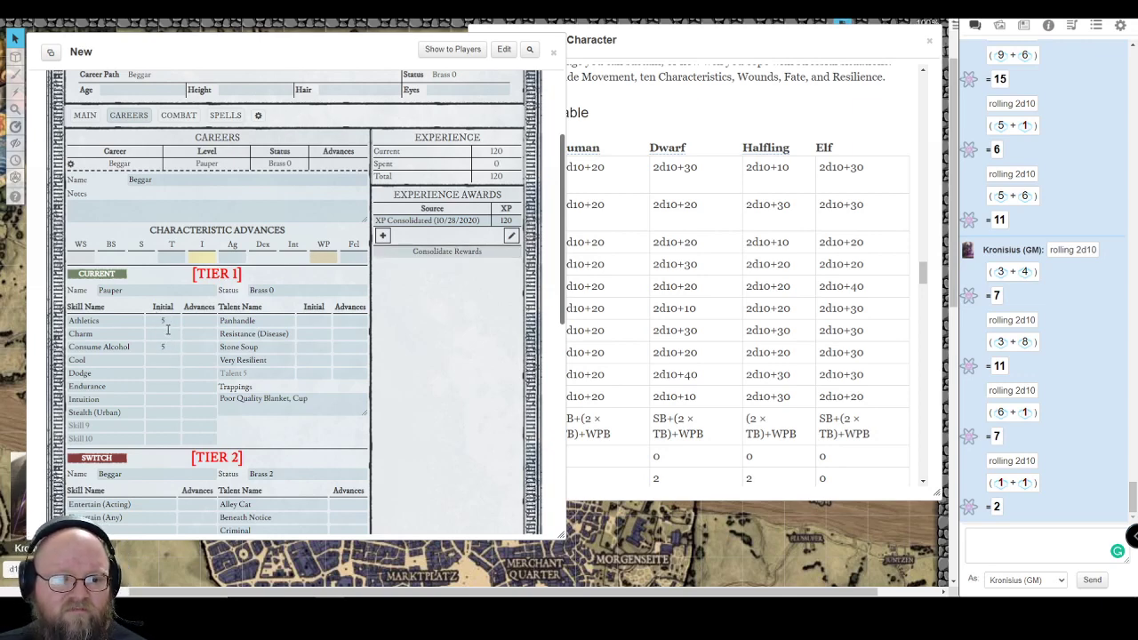
left_click(169, 332)
type("5")
left_click(172, 360)
type("5")
Set 5 initial advances each for the Tier 1 Pauper skills Dodge, Endurance, Intuition and Stealth (Urban)
left_click(173, 371)
left_click(173, 389)
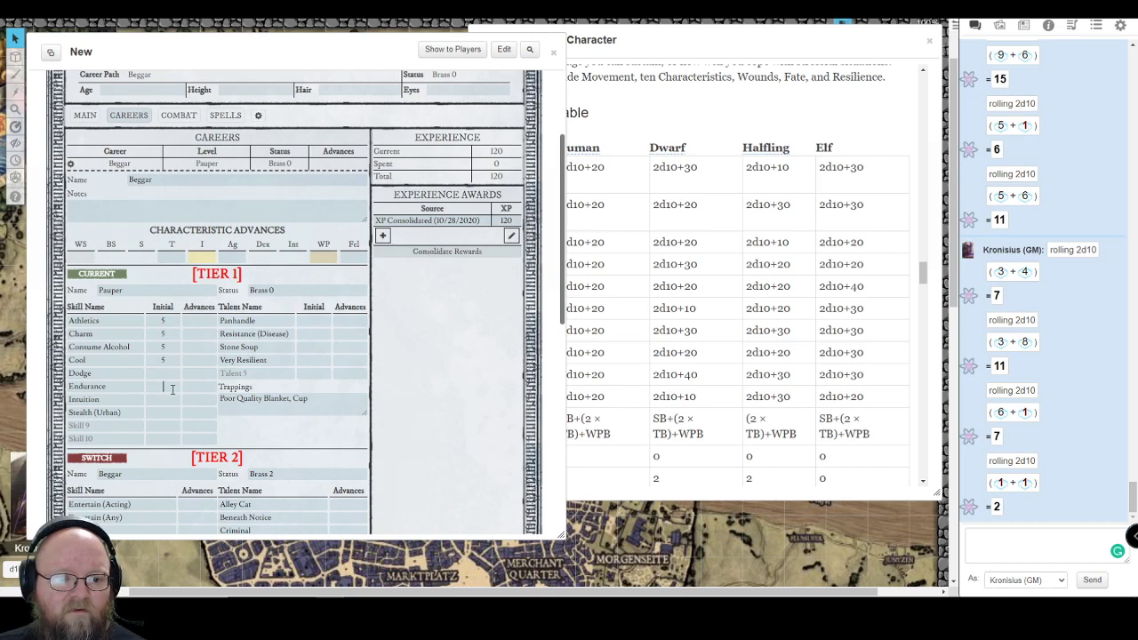
left_click(171, 400)
type("5")
left_click(172, 413)
type("5")
left_click(176, 374)
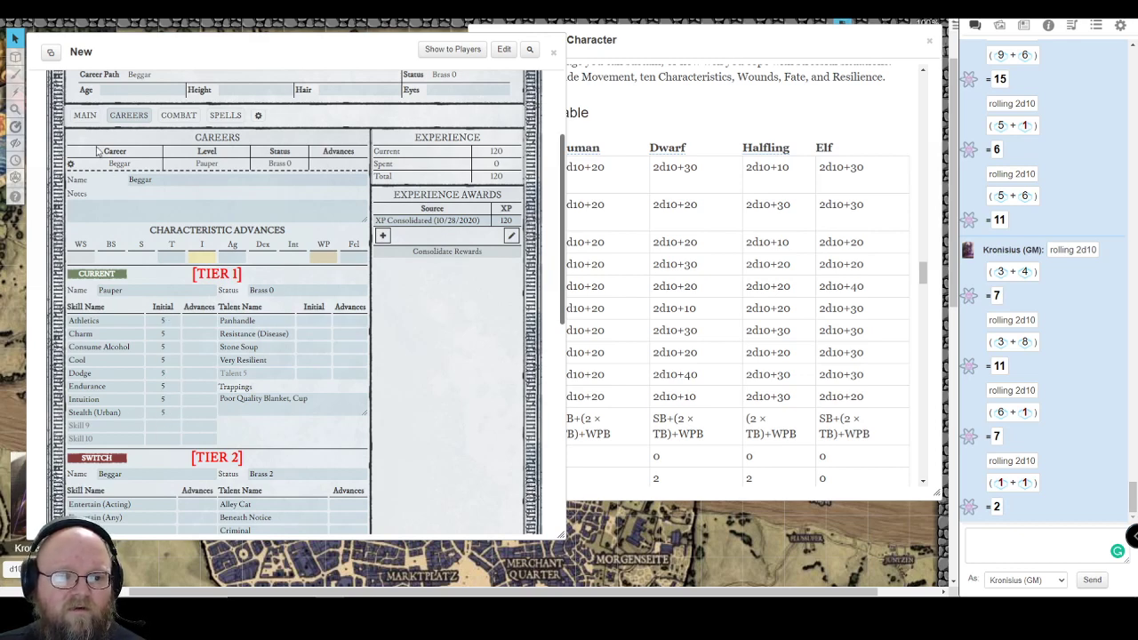
Check the skill advances on the main sheet page, collapsing the Melee specialisation display and the Urban Stealth details
left_click(85, 115)
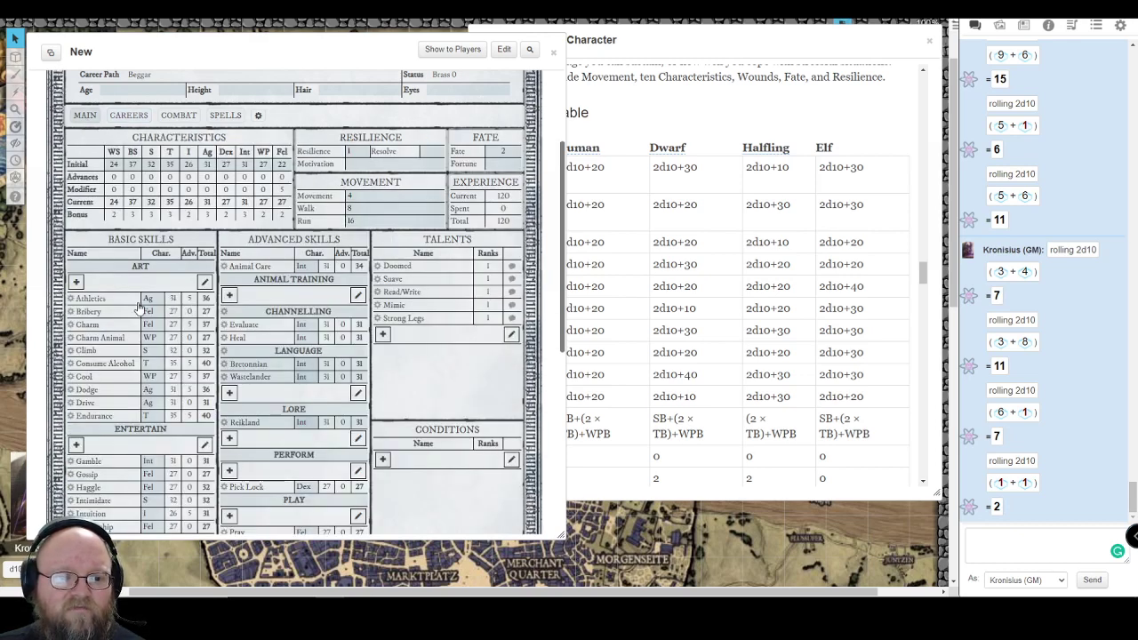
left_click(102, 304)
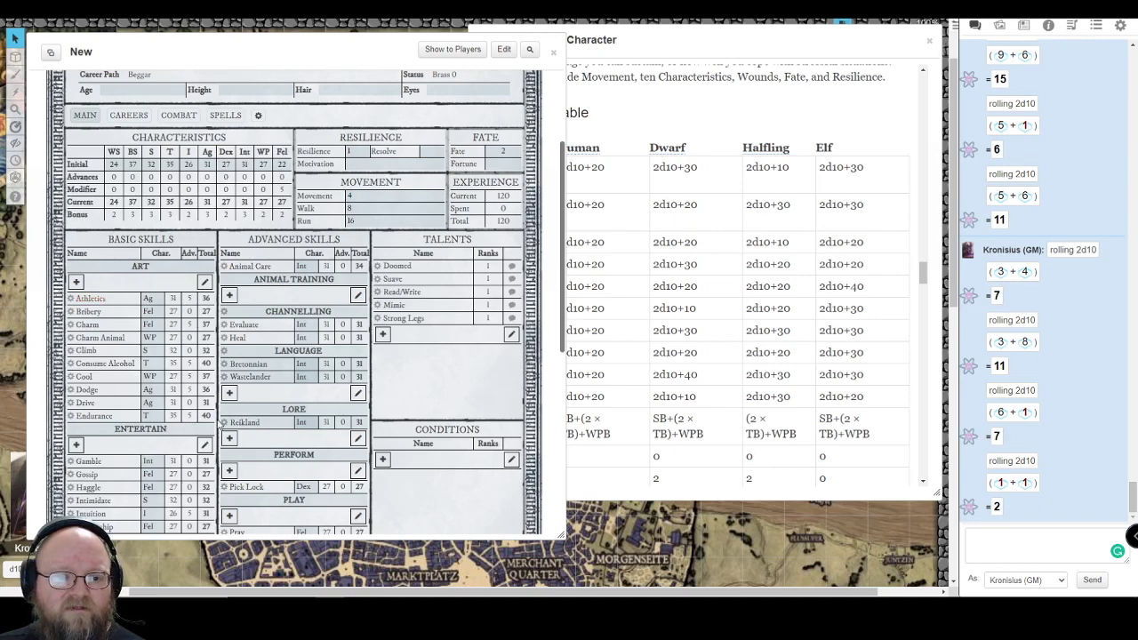
scroll(210, 363, "down", 2)
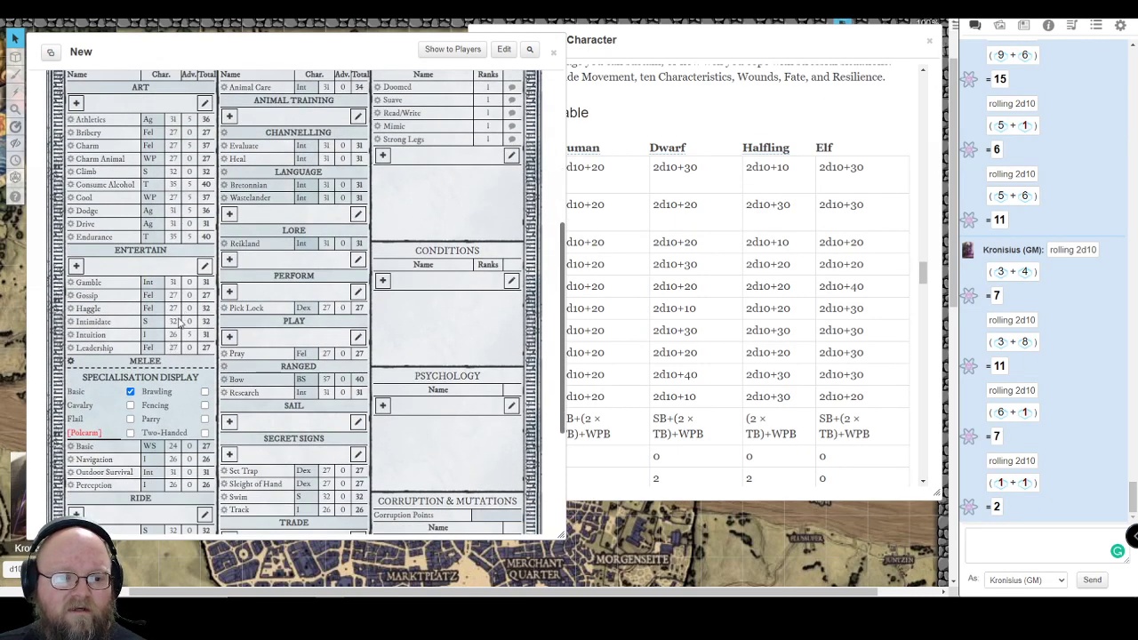
left_click(71, 362)
scroll(169, 329, "down", 2)
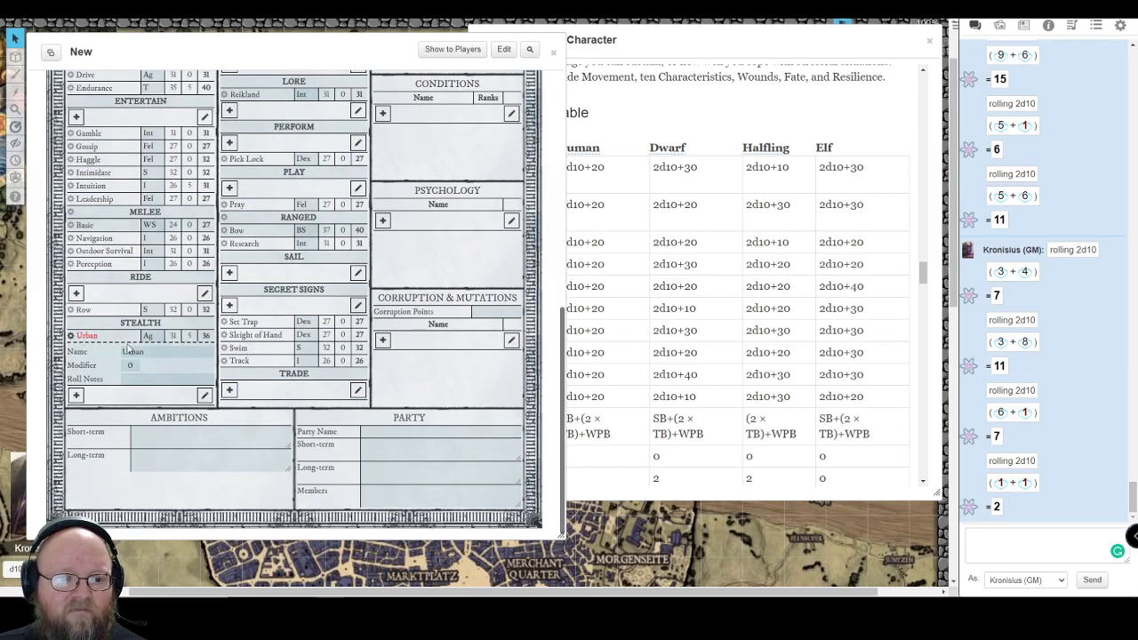
left_click(70, 337)
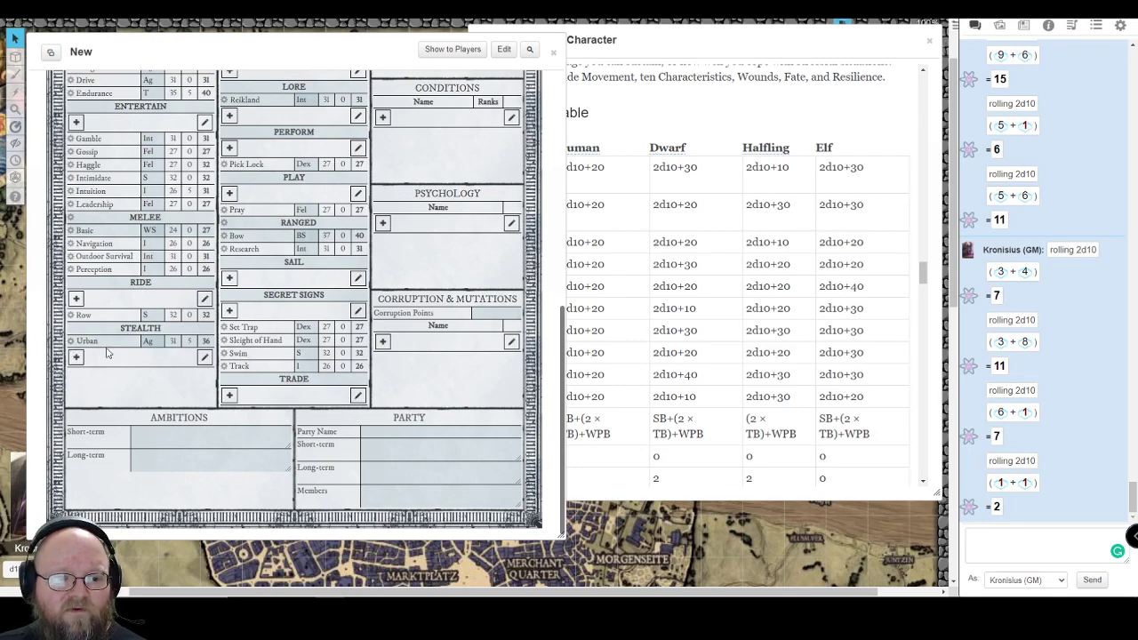
Look up the Tier 1 Pauper talent Panhandle in the compendium and place its entry beside the character sheet
scroll(156, 358, "up", 5)
scroll(157, 358, "up", 1)
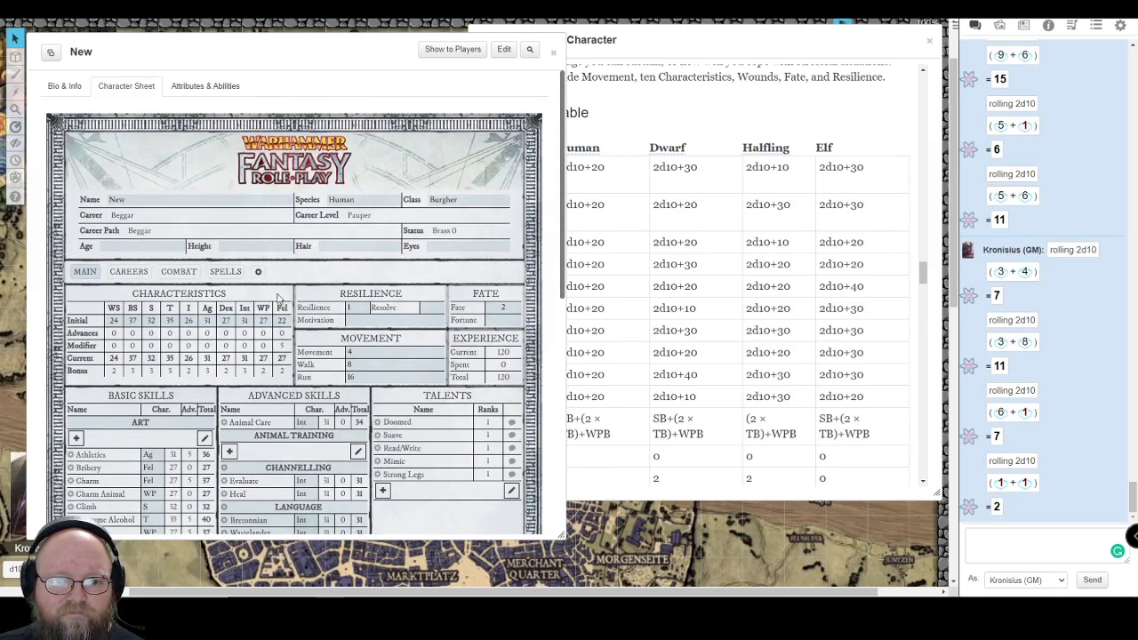
left_click(129, 272)
scroll(252, 355, "down", 2)
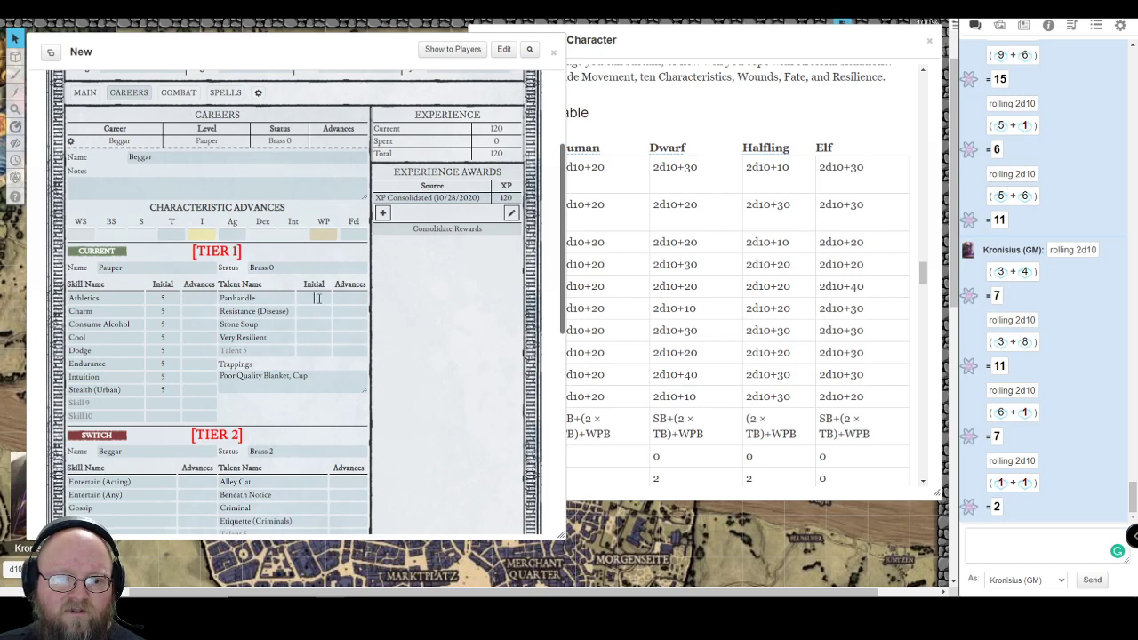
left_click(1050, 27)
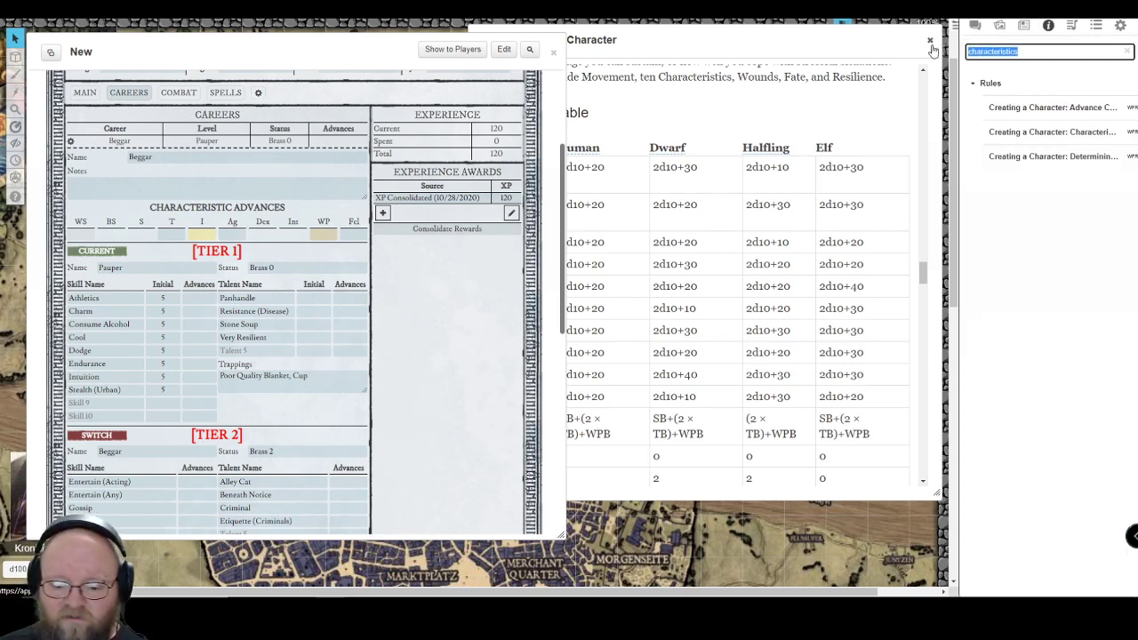
type("a")
key("BackSpace")
type("panhandle")
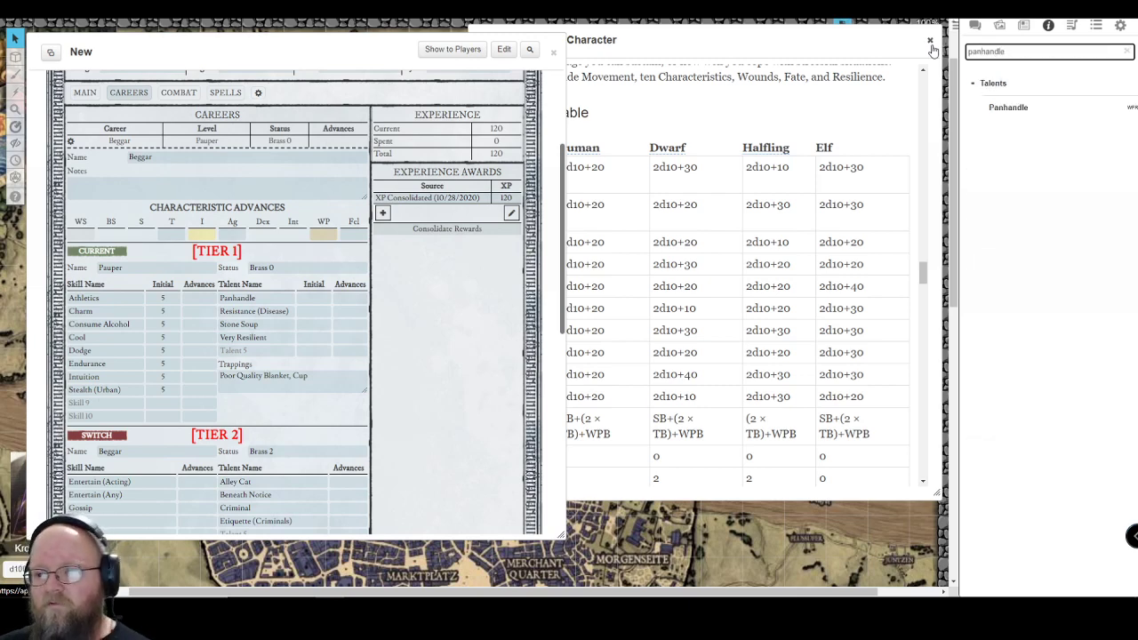
left_click(1008, 108)
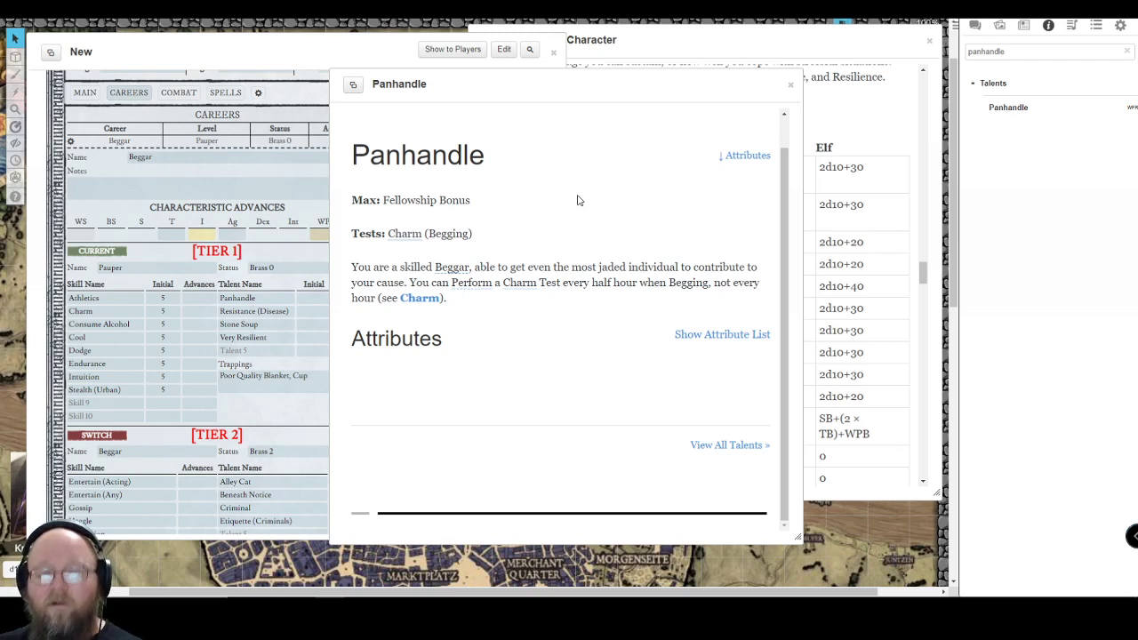
left_click_drag(561, 88, 686, 83)
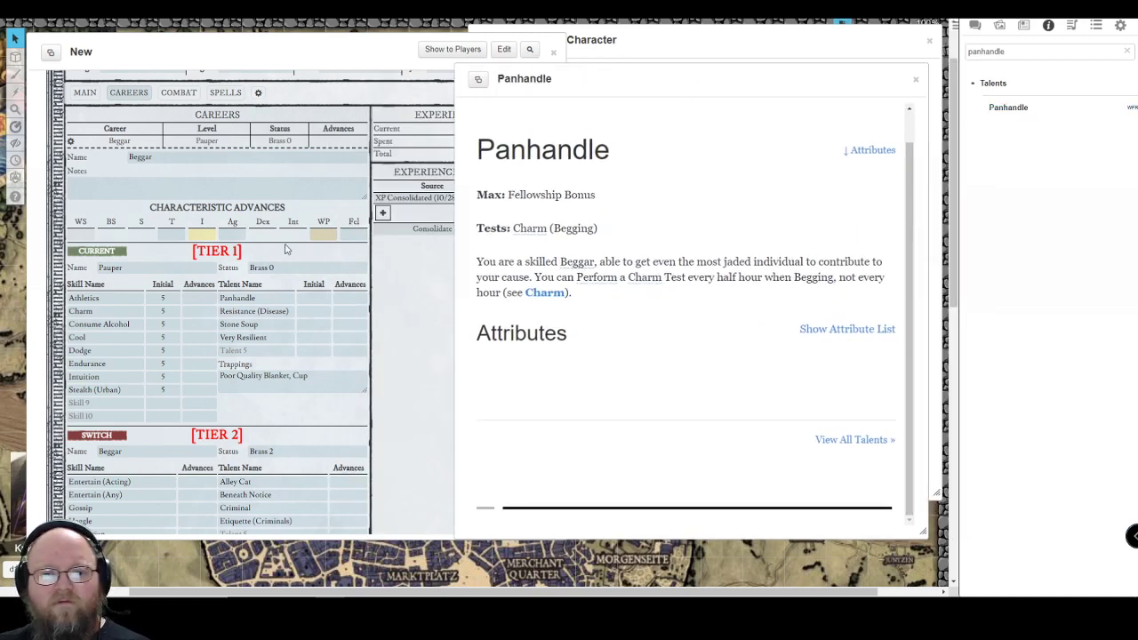
Set 1 initial advance for the Panhandle talent and add Panhandle from the compendium to the main sheet's talents, collapsing its details
left_click(315, 298)
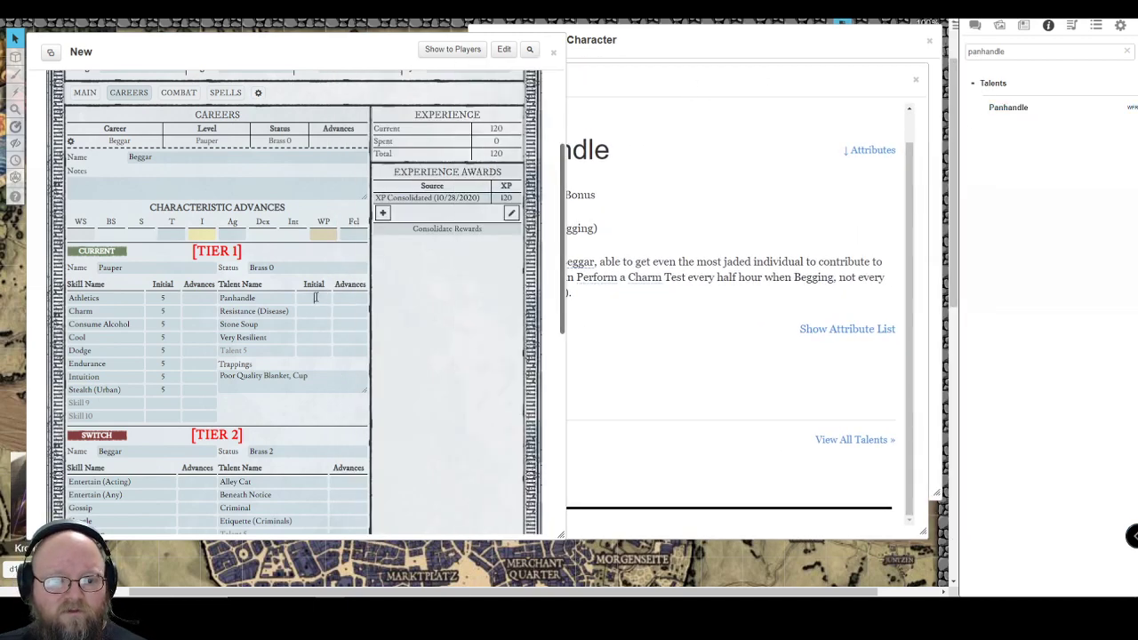
type("1")
left_click(84, 94)
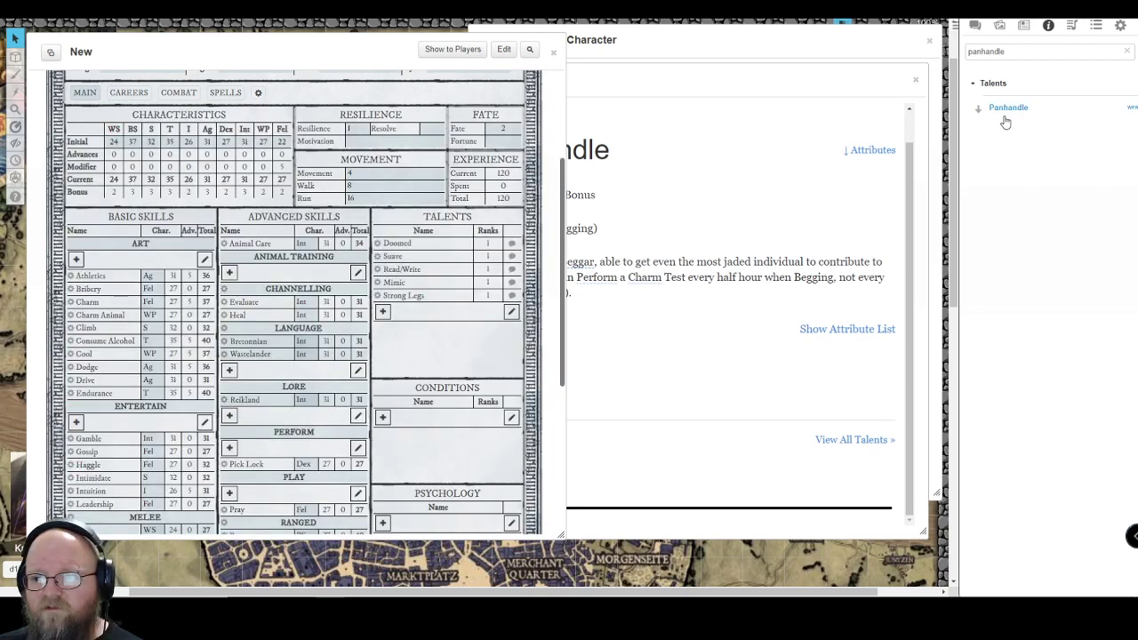
left_click_drag(1008, 109, 419, 336)
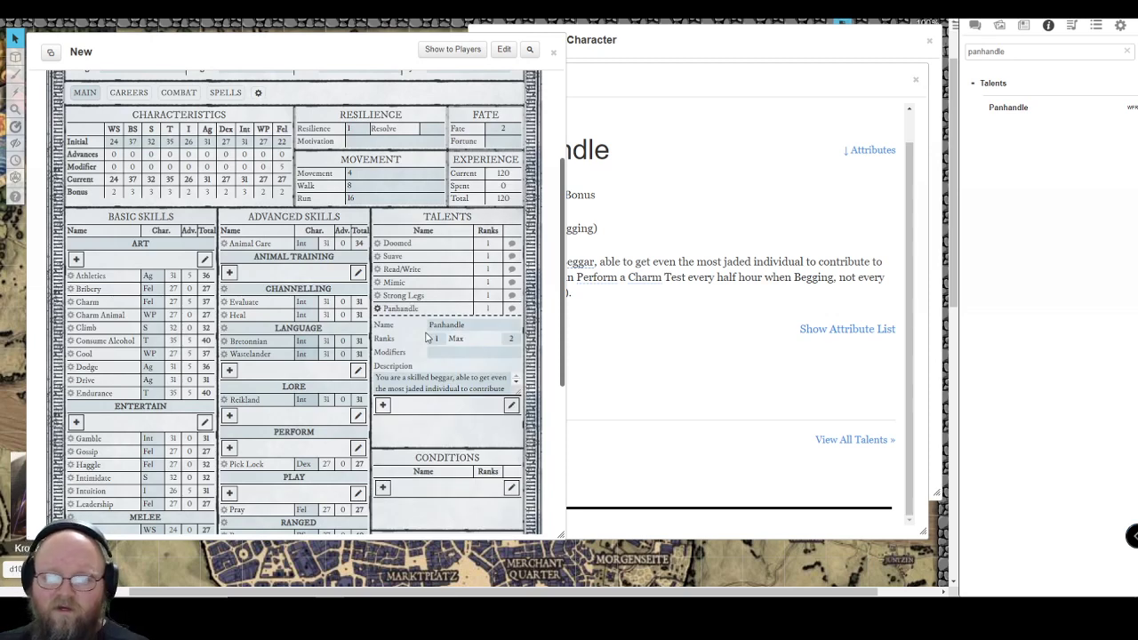
left_click(377, 309)
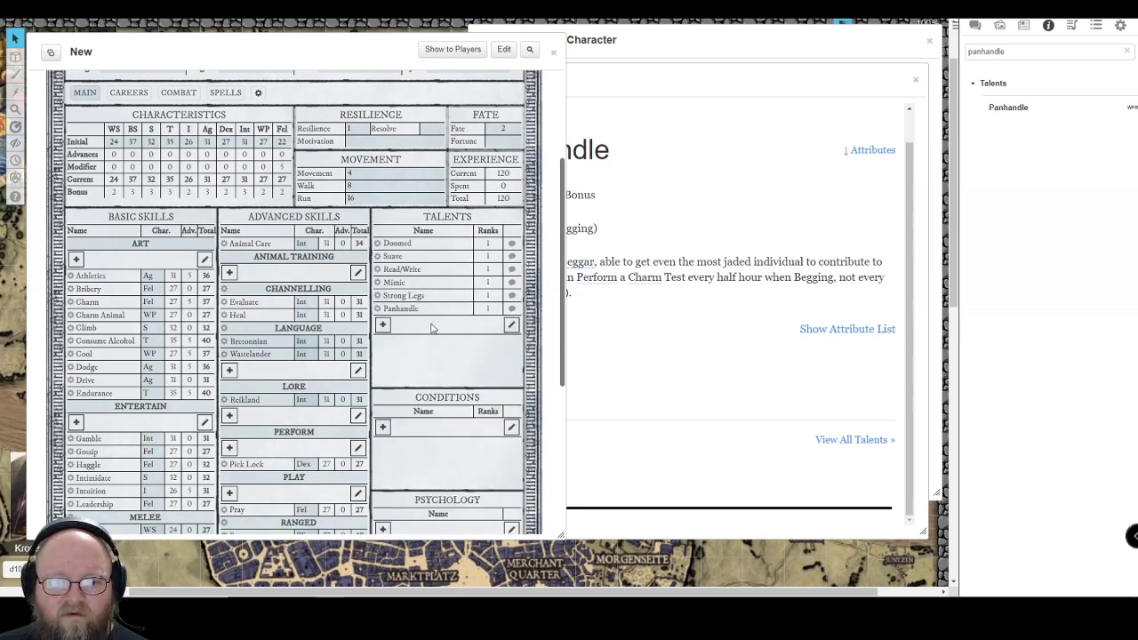
Minimise the Creating a Character and Panhandle reference windows and arrange them clear of the character sheet
left_click_drag(662, 51, 690, 101)
double_click(720, 84)
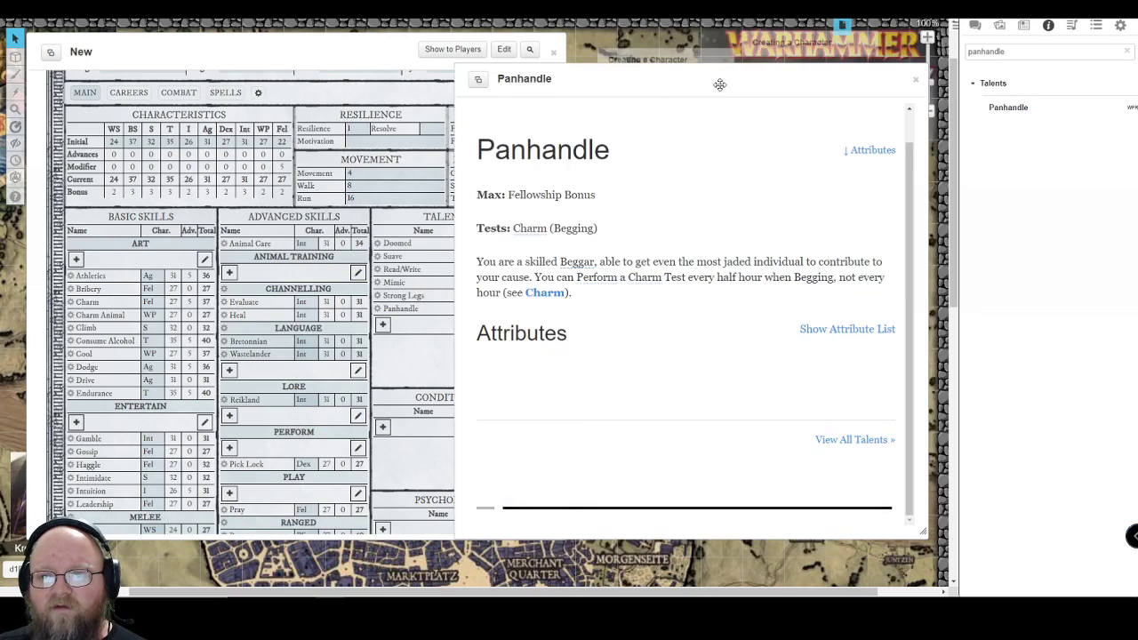
left_click_drag(560, 76, 667, 159)
left_click_drag(613, 92, 728, 267)
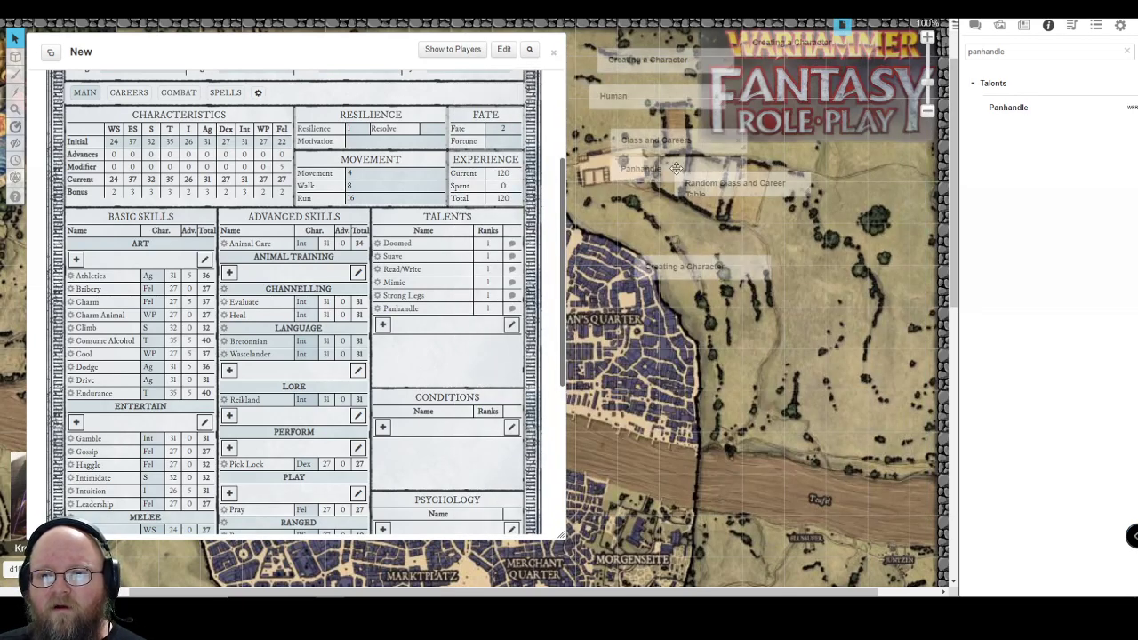
left_click_drag(744, 181, 883, 129)
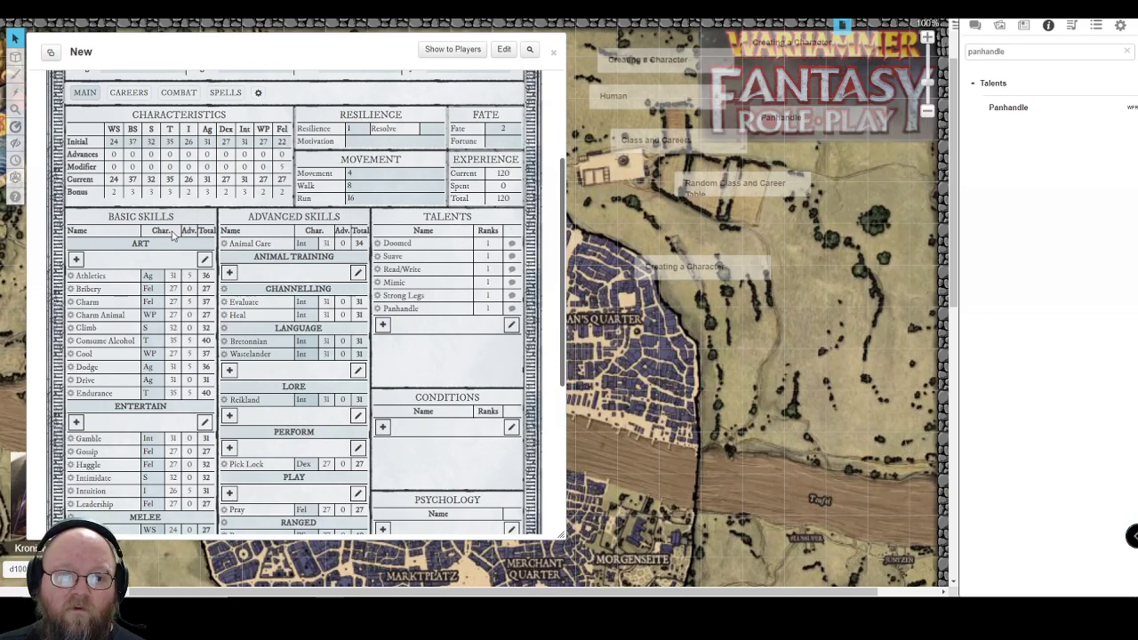
Check the Tier 1 Pauper trappings on the careers page and add a Blanket from the compendium to the combat page's trappings
scroll(178, 233, "up", 3)
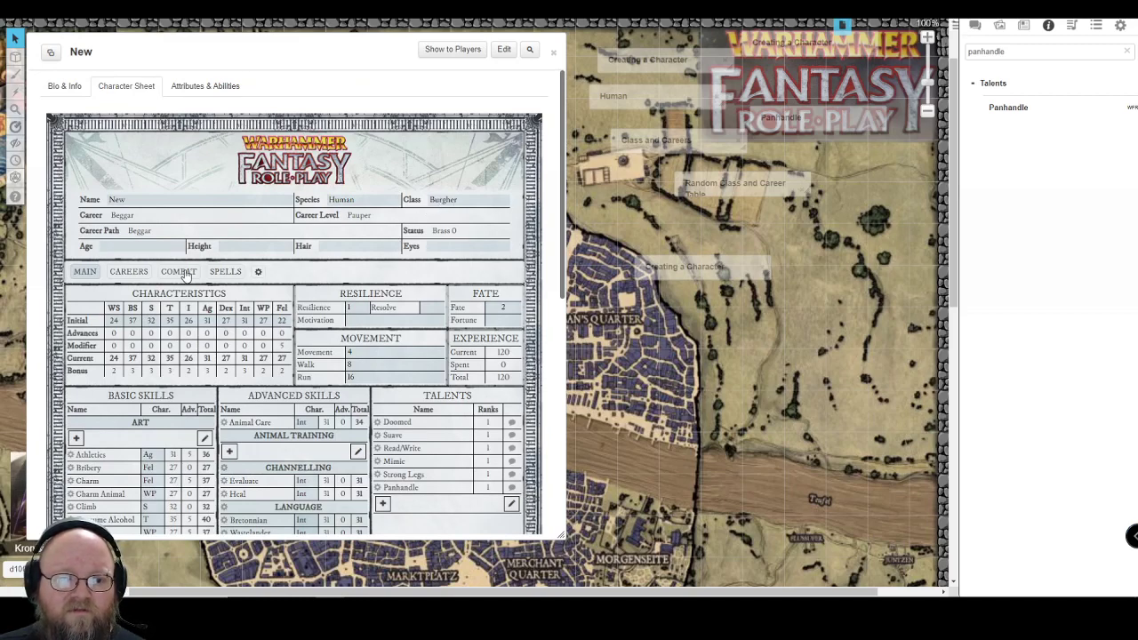
left_click(129, 273)
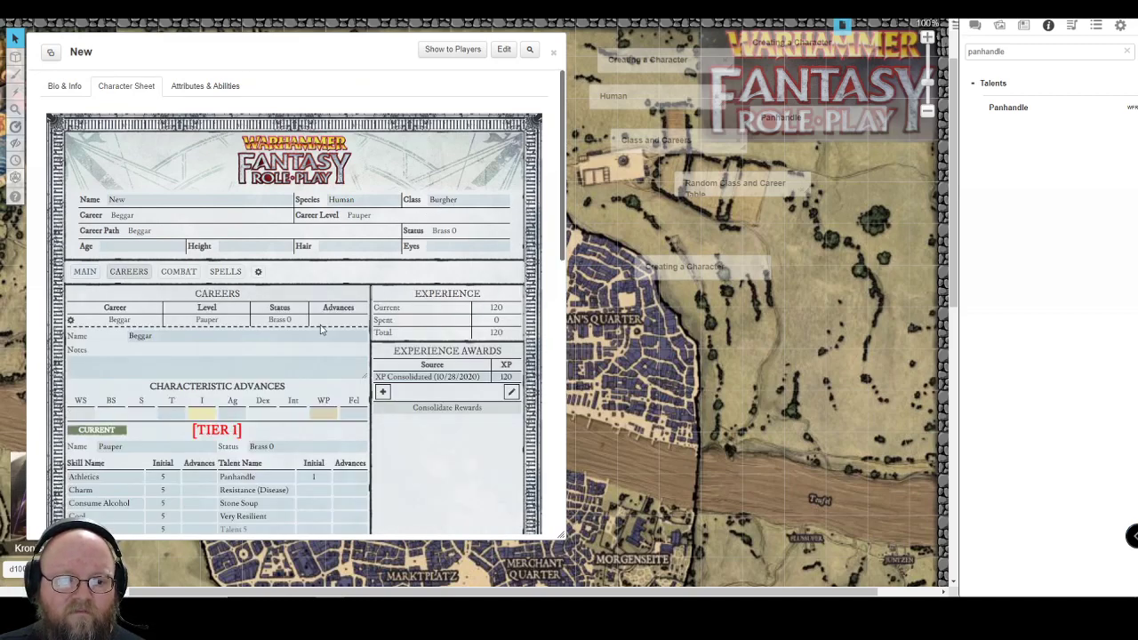
scroll(321, 329, "down", 4)
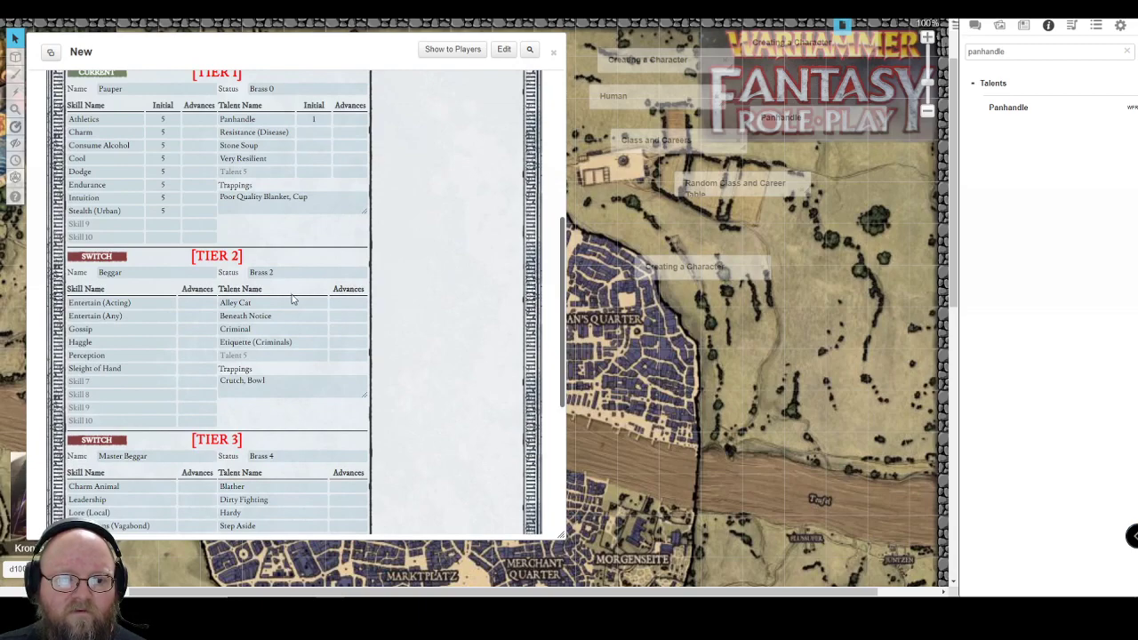
scroll(289, 275, "up", 1)
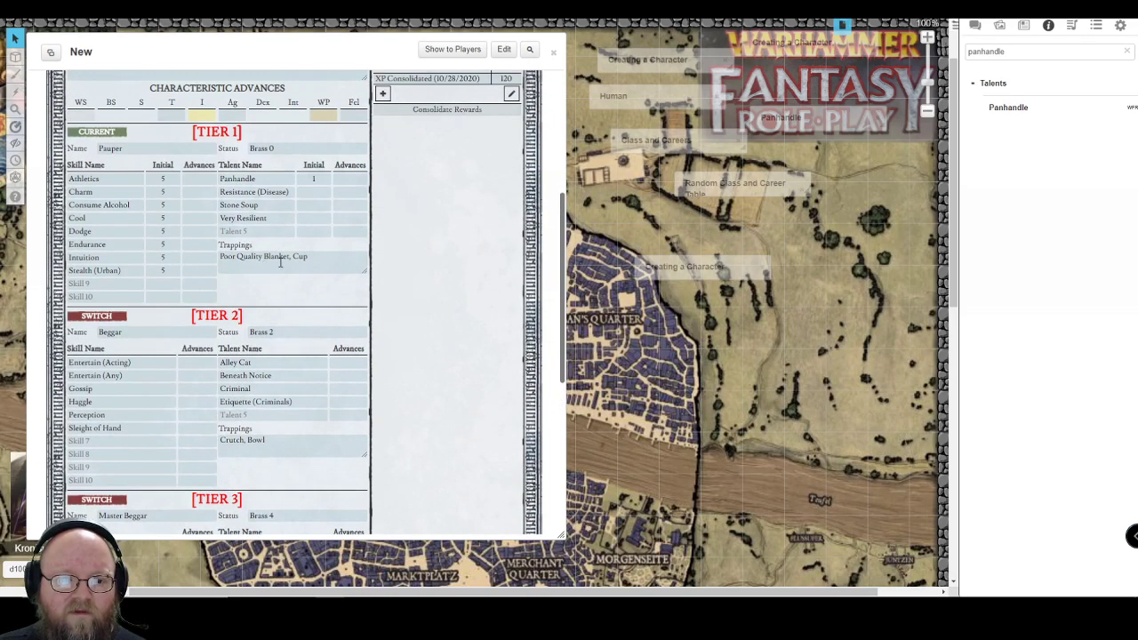
scroll(280, 262, "up", 3)
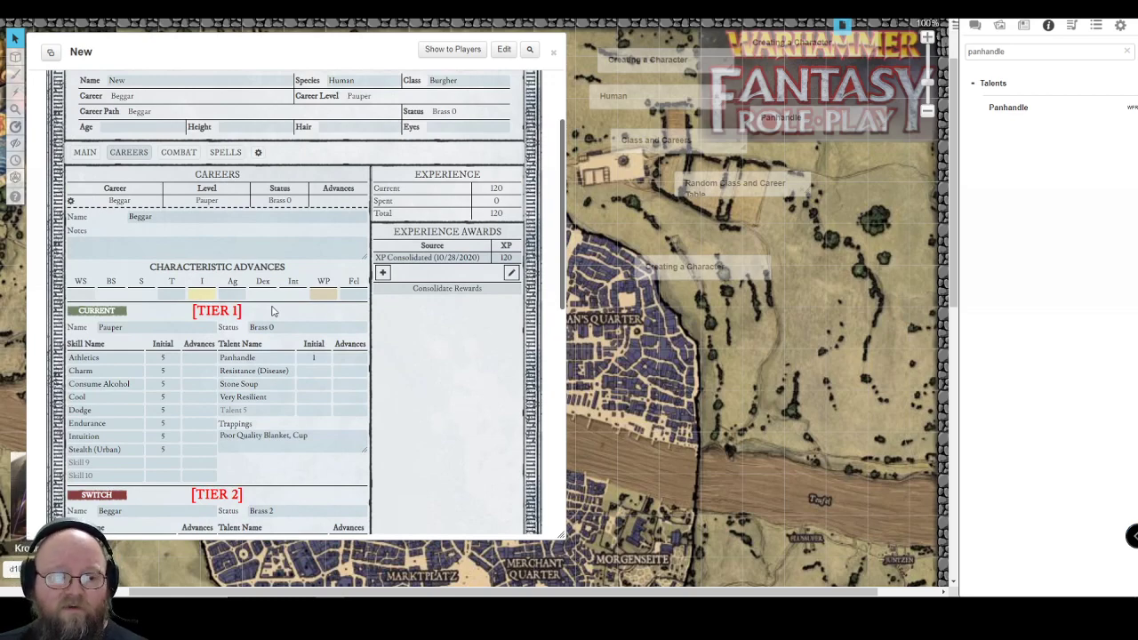
left_click(179, 153)
left_click_drag(1017, 54, 950, 55)
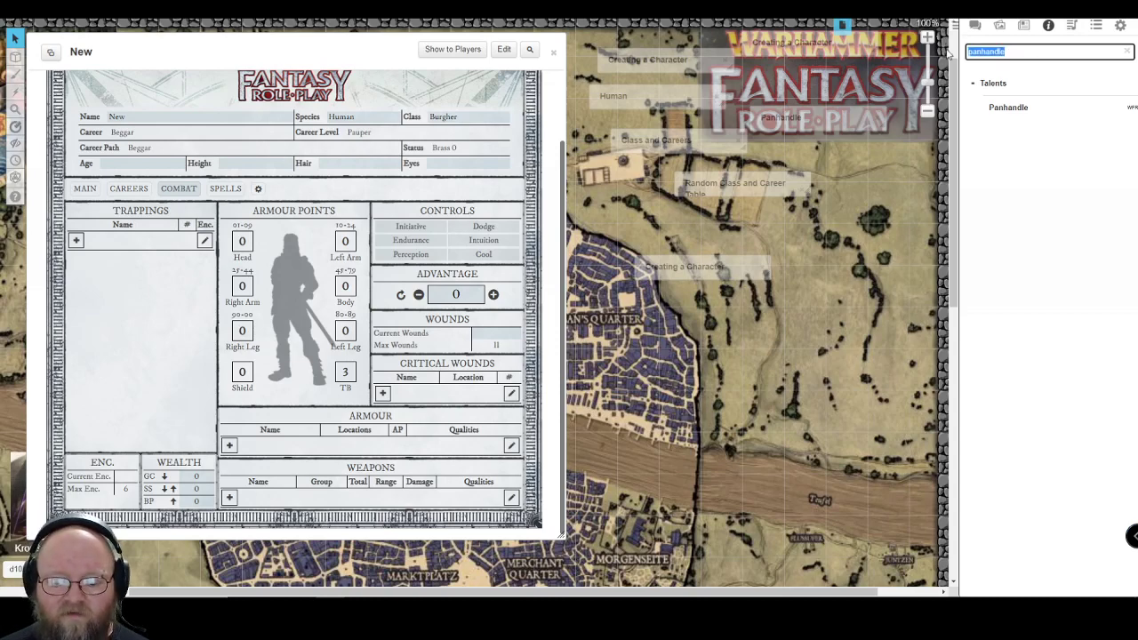
type("poor qua")
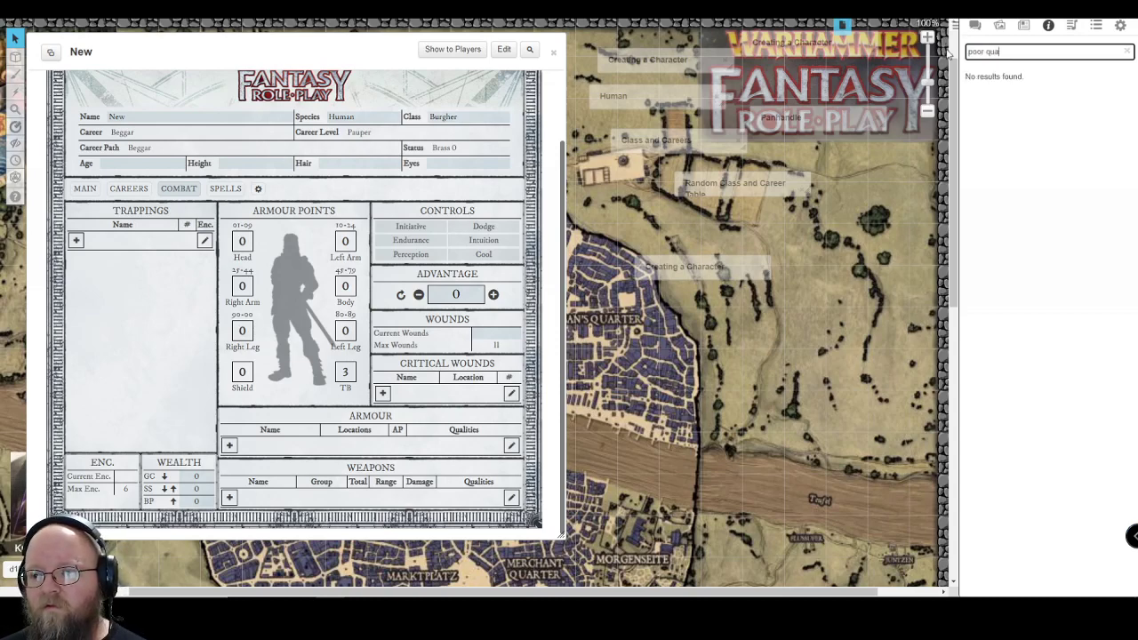
key("BackSpace")
key("BackSpace")
key("BackSpace")
key("BackSpace")
key("BackSpace")
key("BackSpace")
key("BackSpace")
type("blanket")
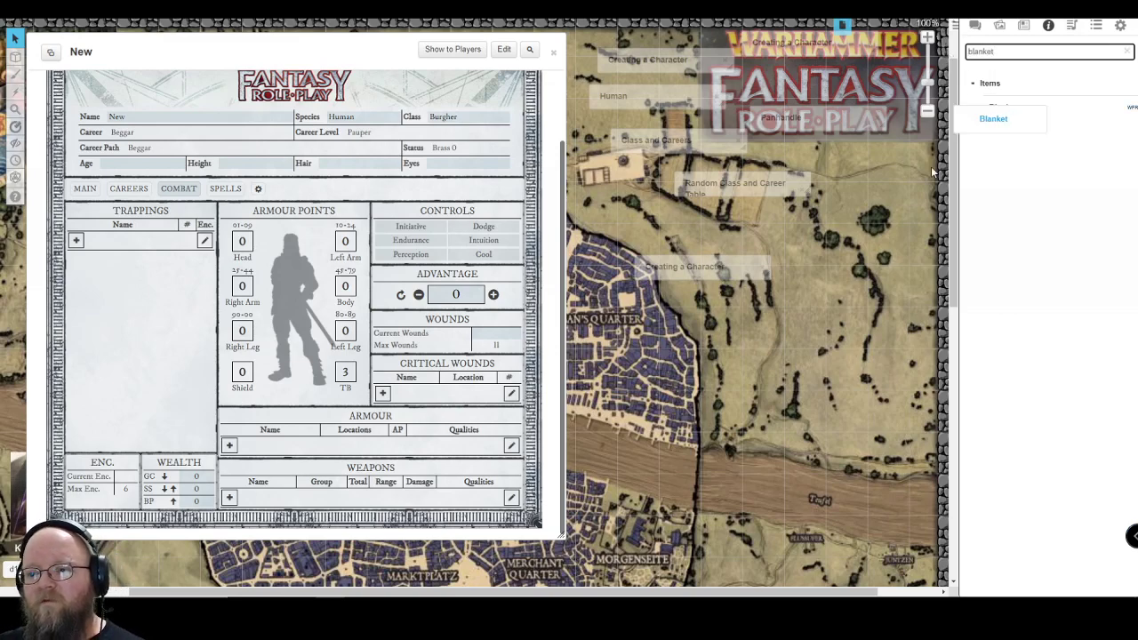
left_click_drag(934, 172, 197, 262)
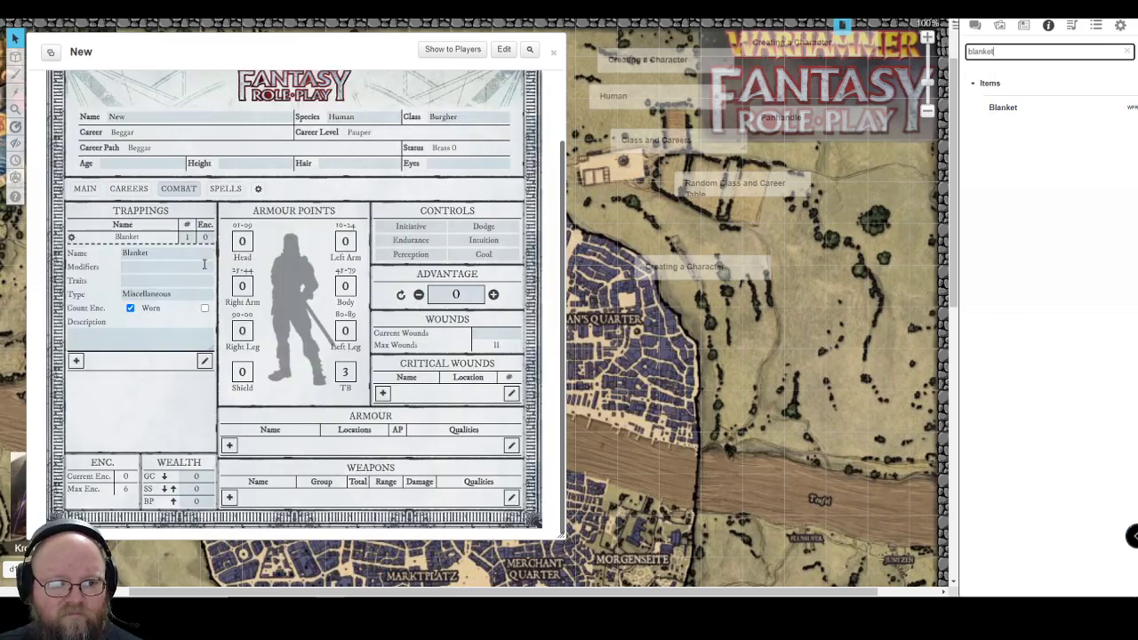
Set the Blanket's traits to "Poor Quality" and collapse its details
left_click(114, 343)
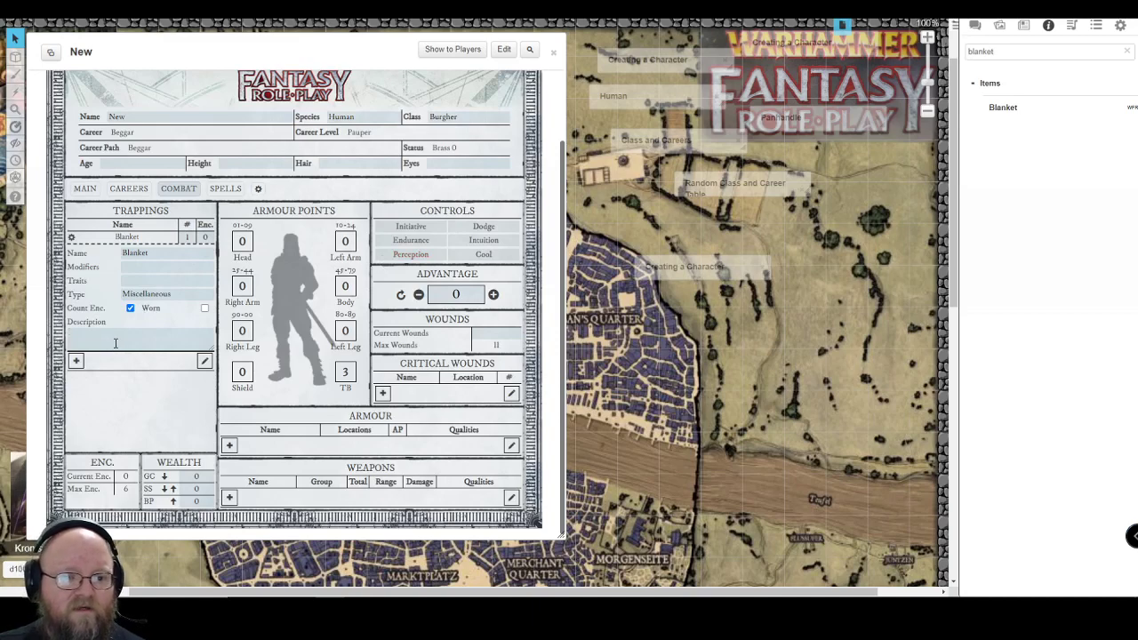
left_click(136, 282)
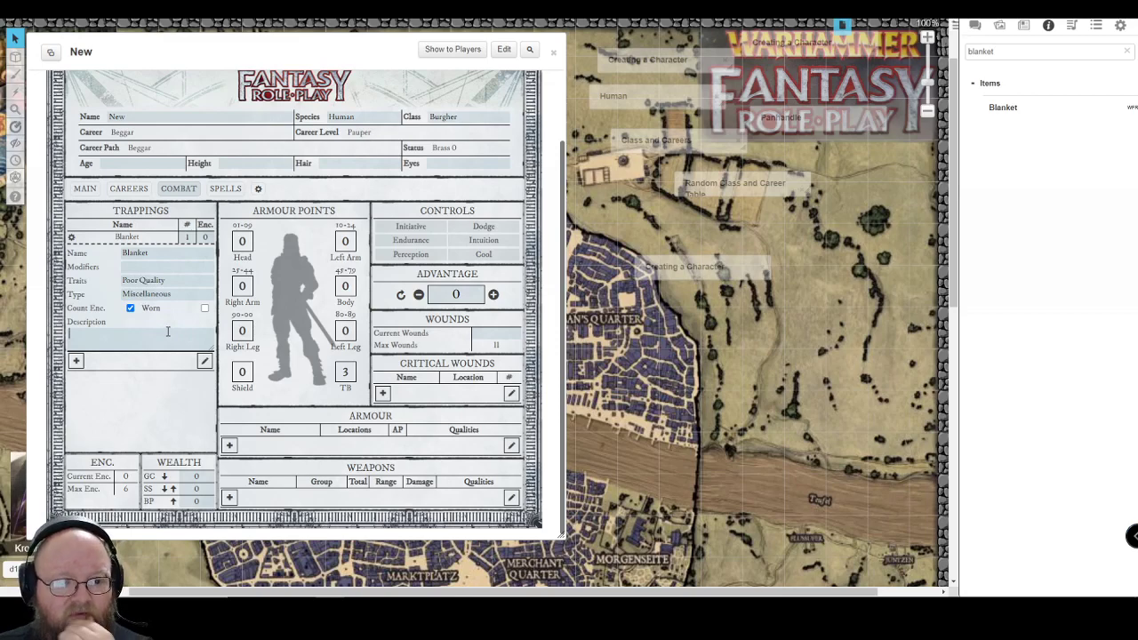
left_click(72, 238)
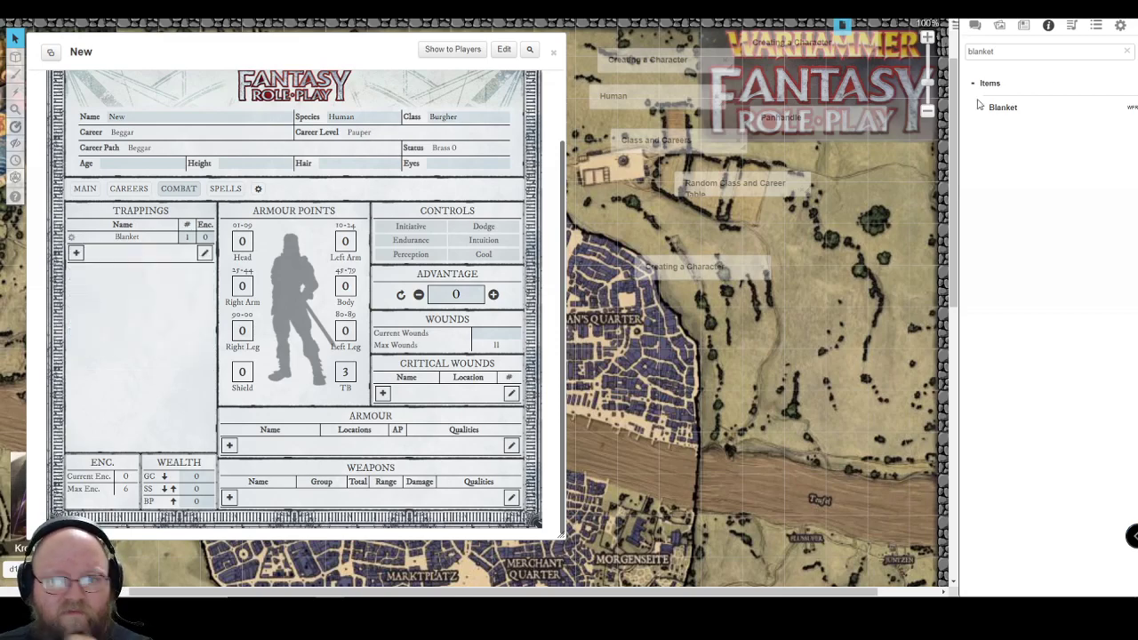
Add a Cup from the compendium to the character's trappings and collapse its details
double_click(994, 52)
type("cup")
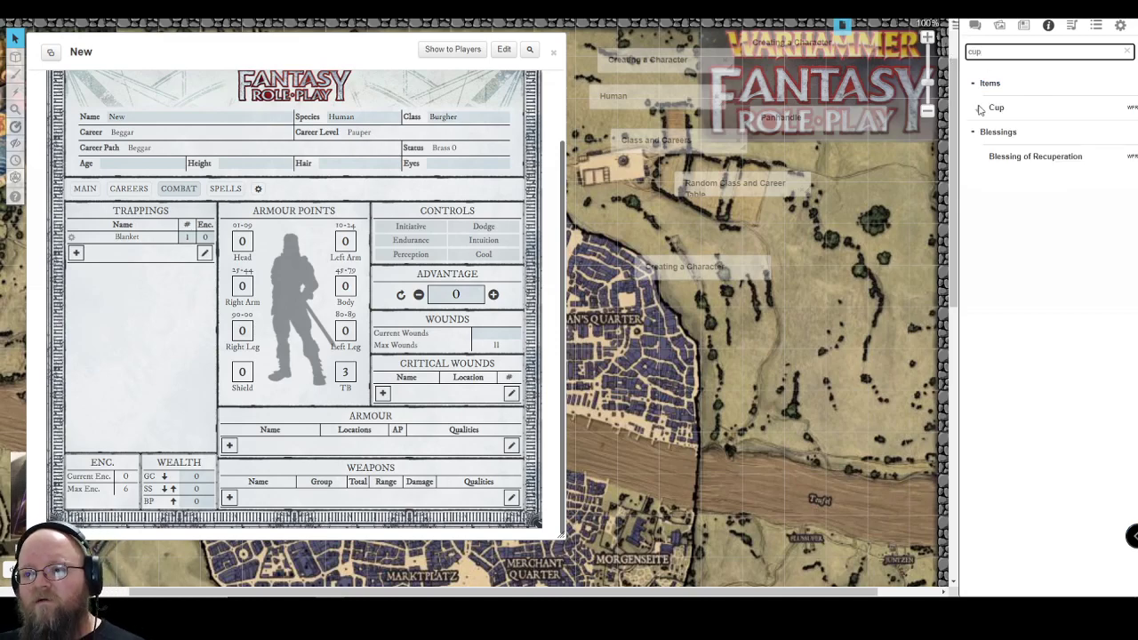
left_click_drag(996, 107, 135, 327)
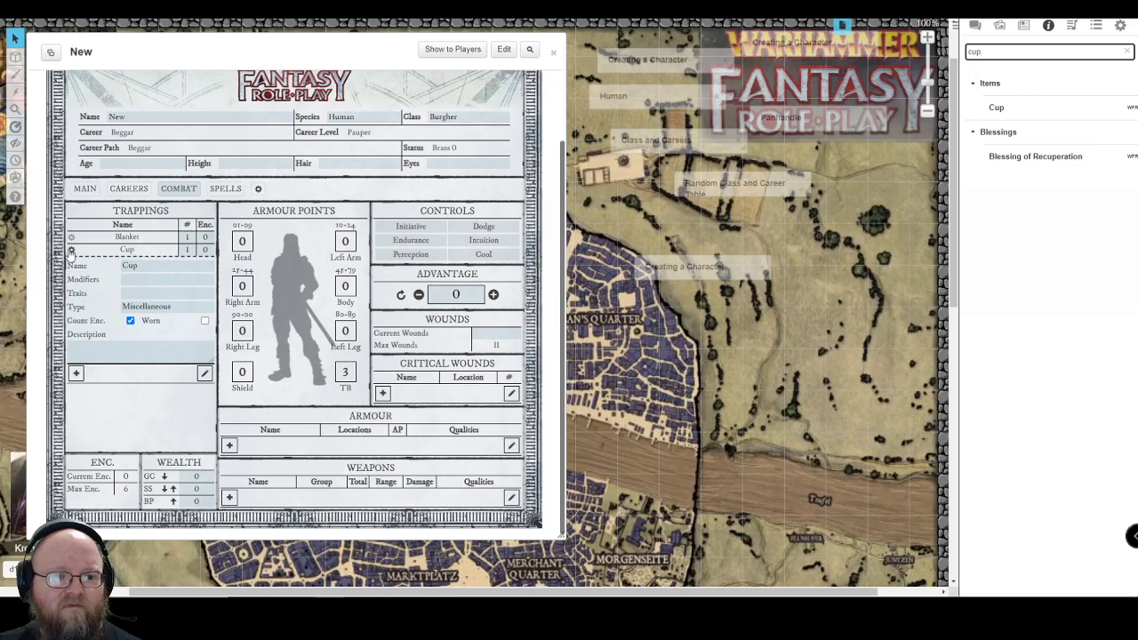
left_click(71, 251)
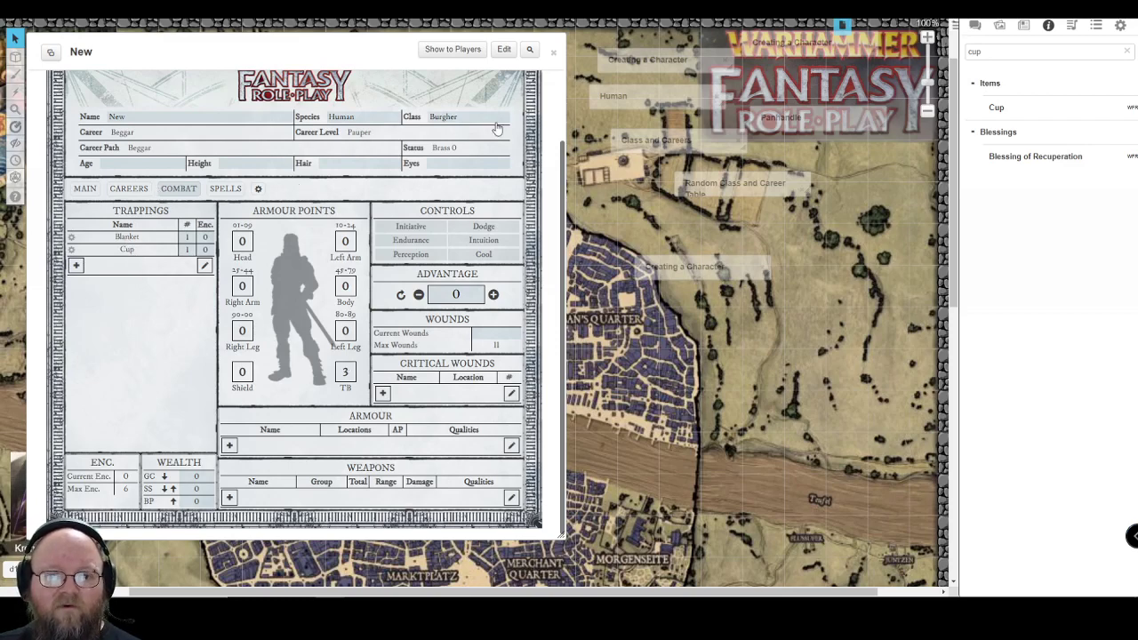
Look up the Burgher class in the compendium, show its attribute list of trappings and place the entry beside the sheet
double_click(975, 51)
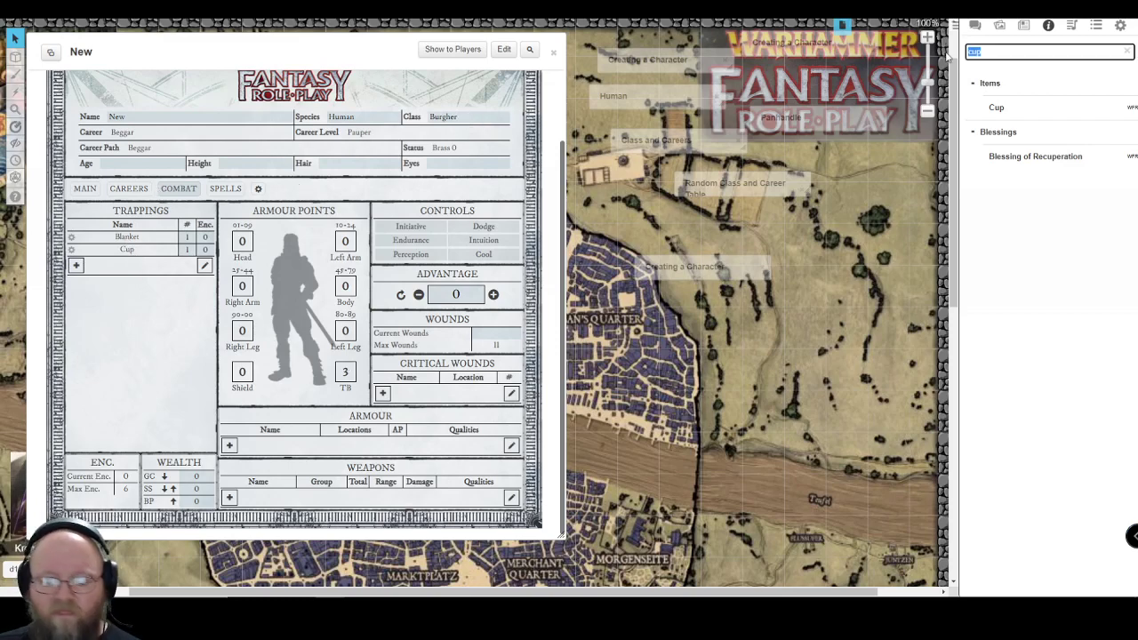
type("burgher")
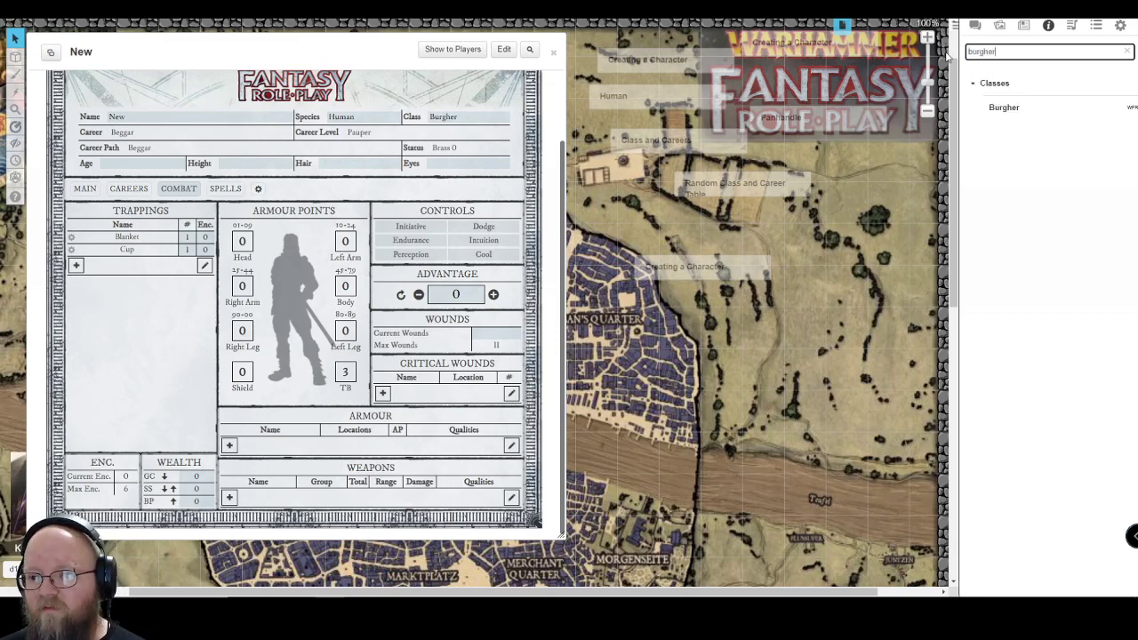
left_click(1007, 107)
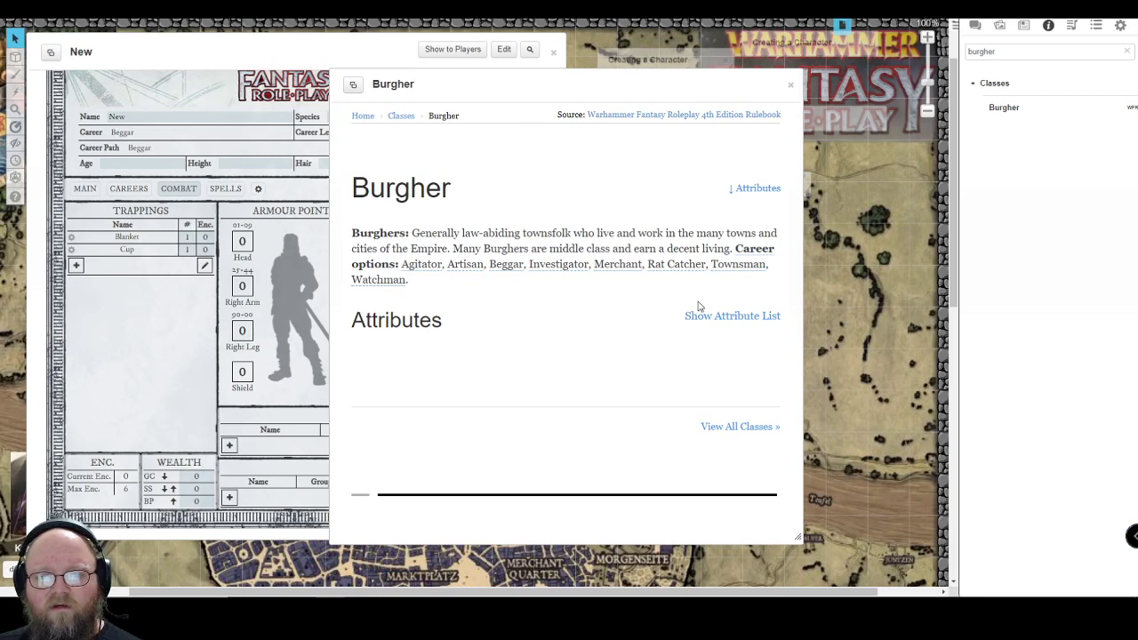
left_click(722, 317)
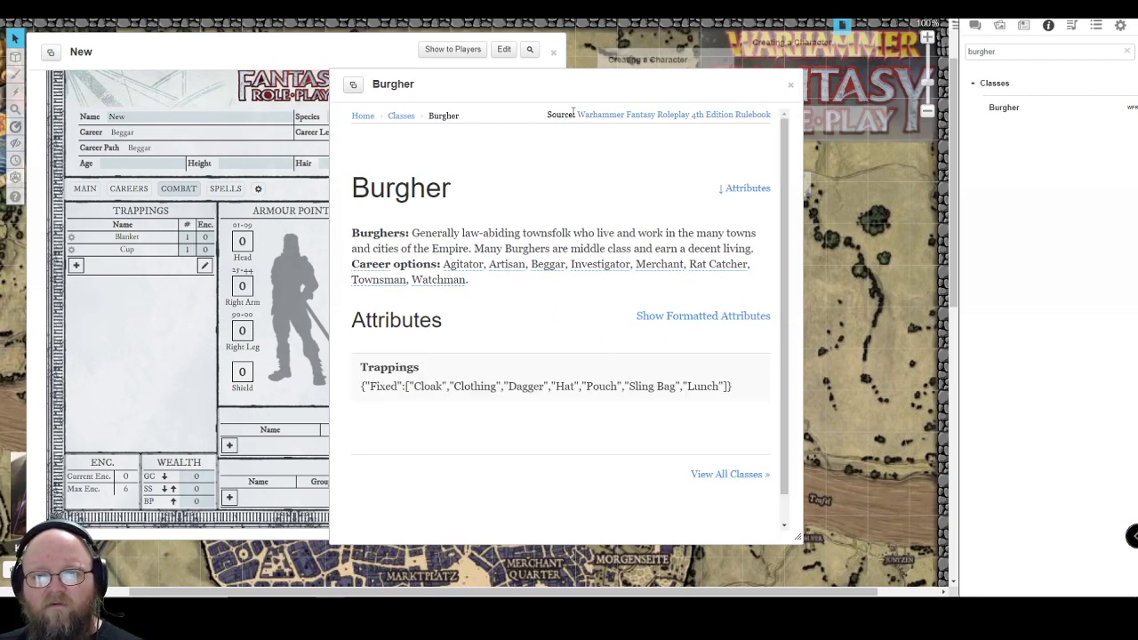
left_click_drag(579, 89, 811, 81)
Narrow the Burgher entry's window, add a Cloak from the compendium to the trappings and collapse its details
left_click_drag(1022, 52, 947, 53)
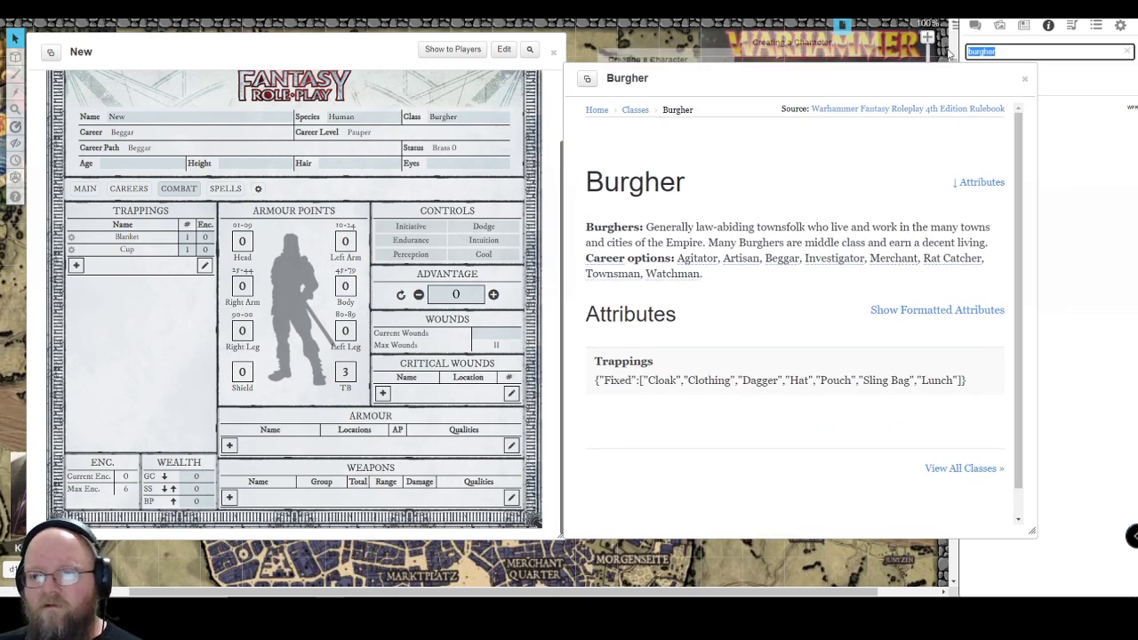
type("cloak")
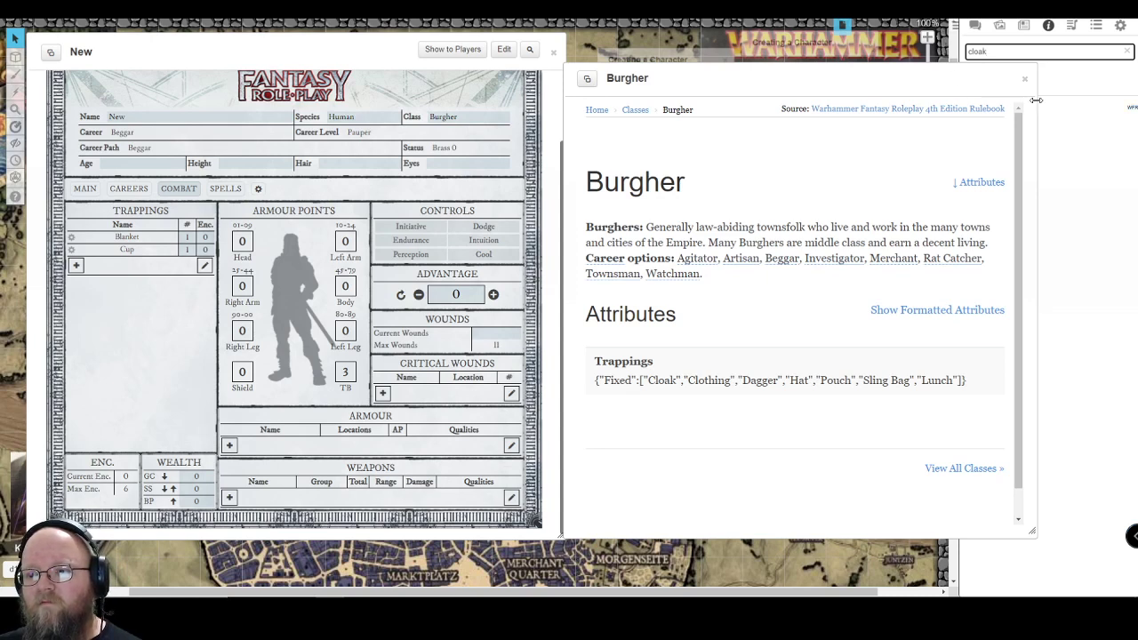
left_click_drag(1033, 105, 825, 99)
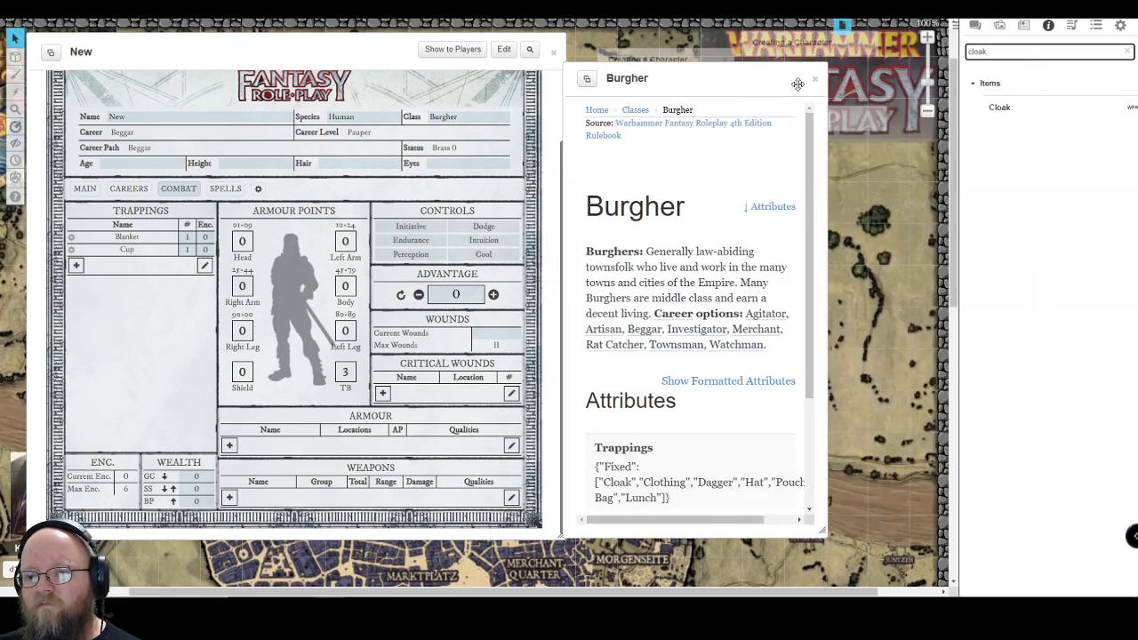
left_click(910, 130)
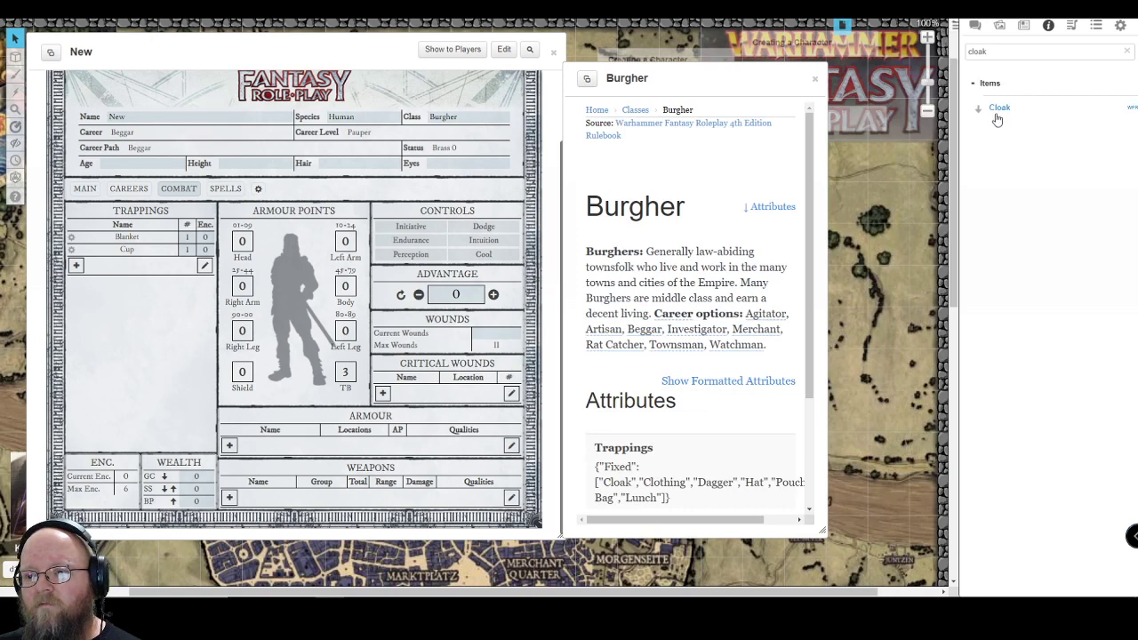
left_click_drag(999, 107, 173, 302)
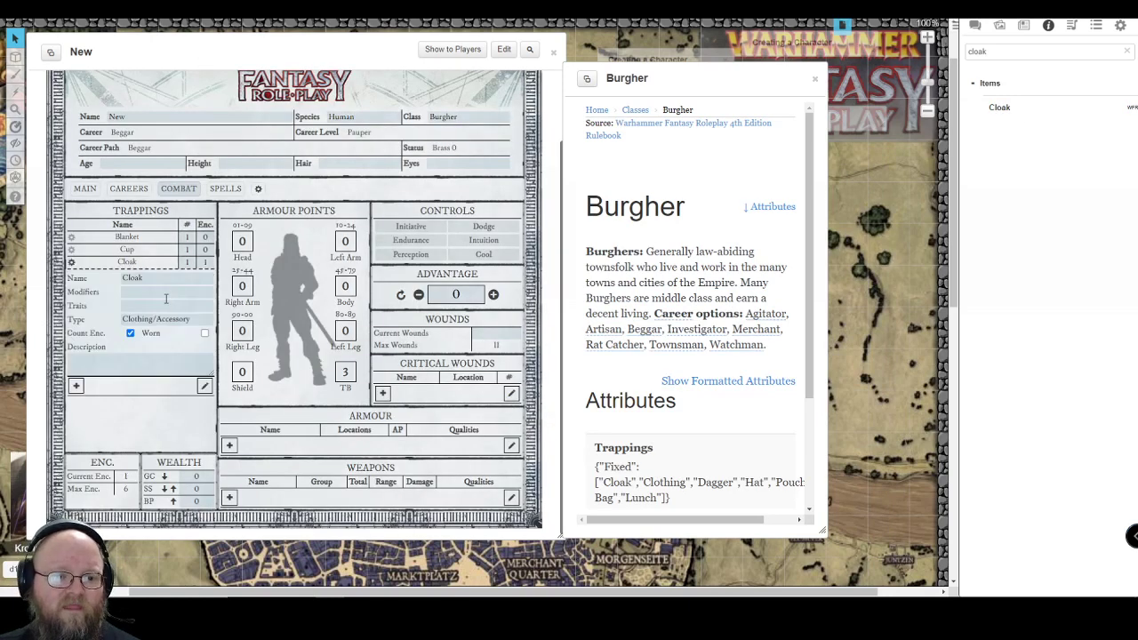
left_click(73, 262)
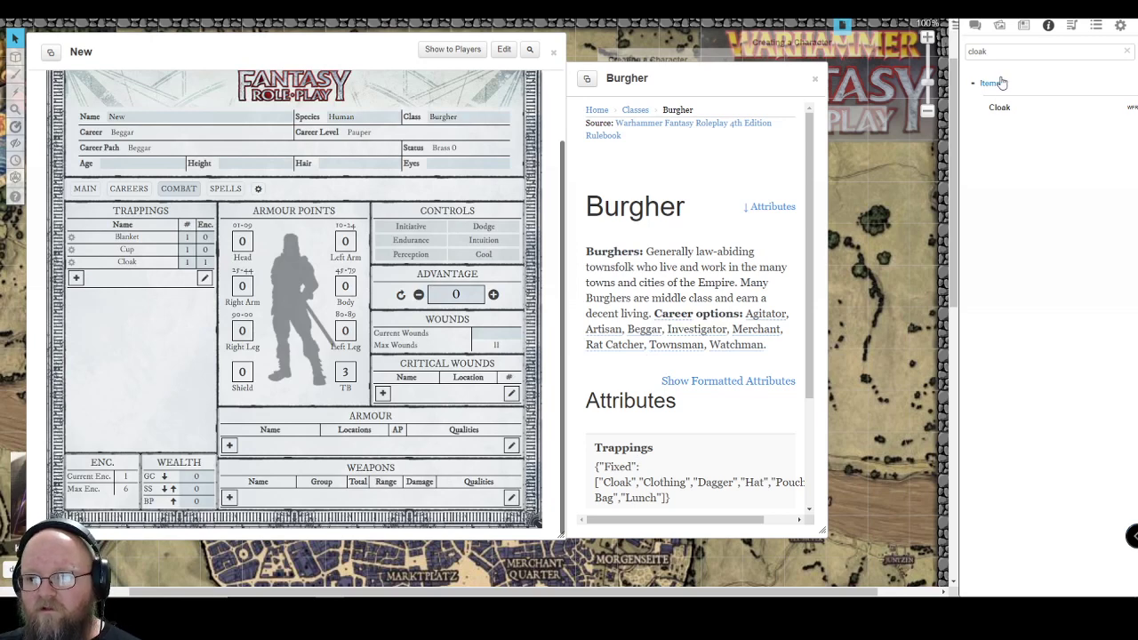
Add the Clothing item from the compendium to the trappings and collapse its details
left_click_drag(991, 54, 943, 55)
type("cloth")
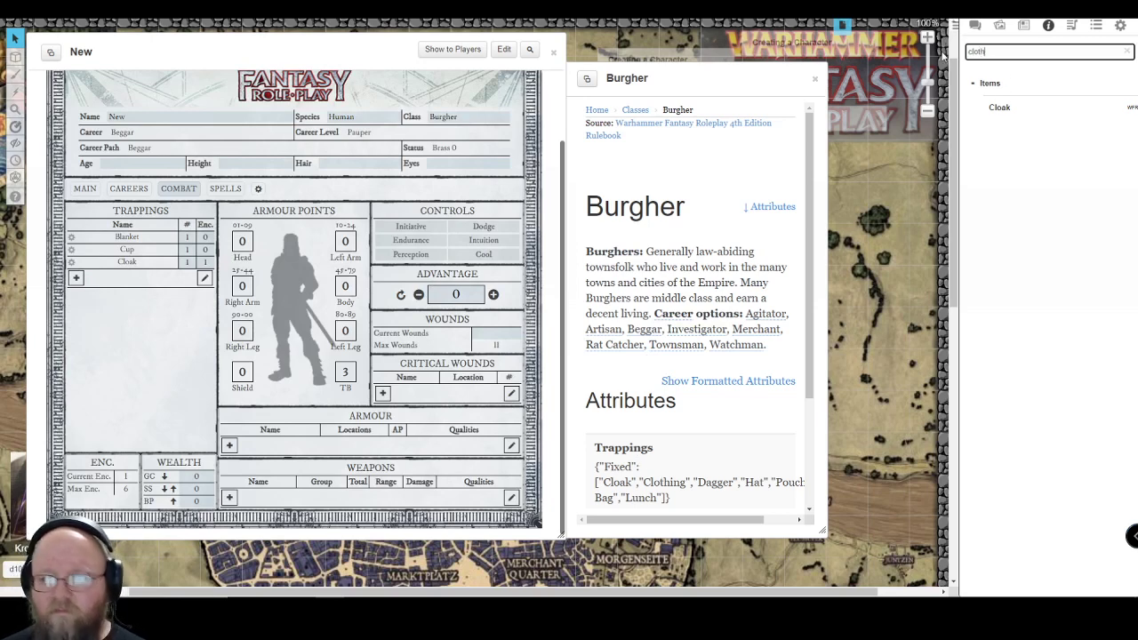
type("ing")
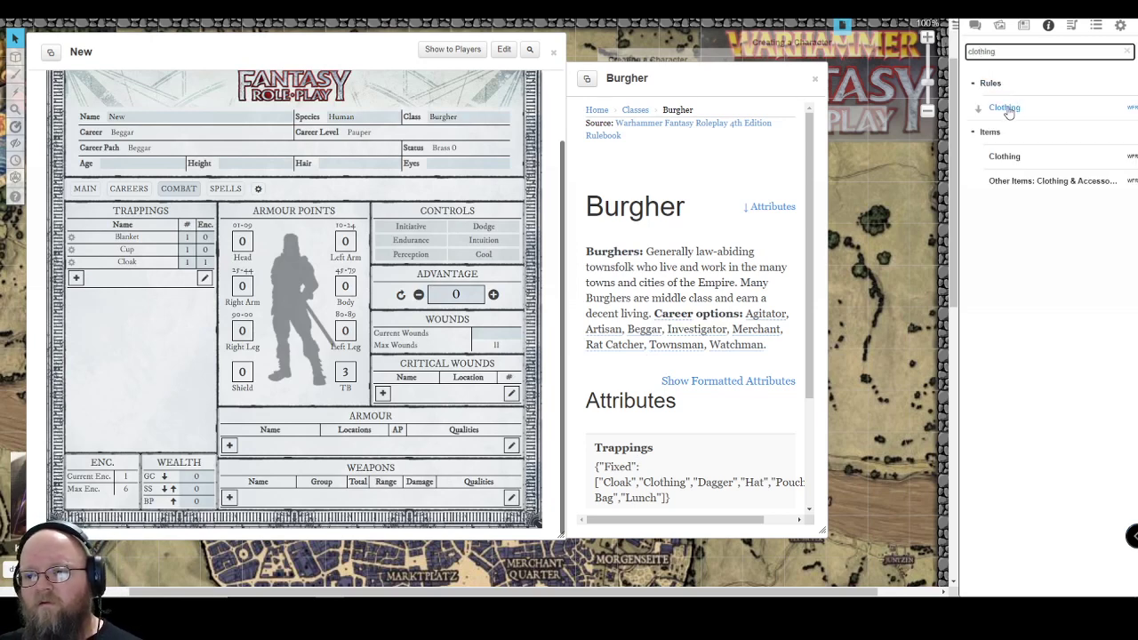
left_click_drag(1004, 156, 176, 326)
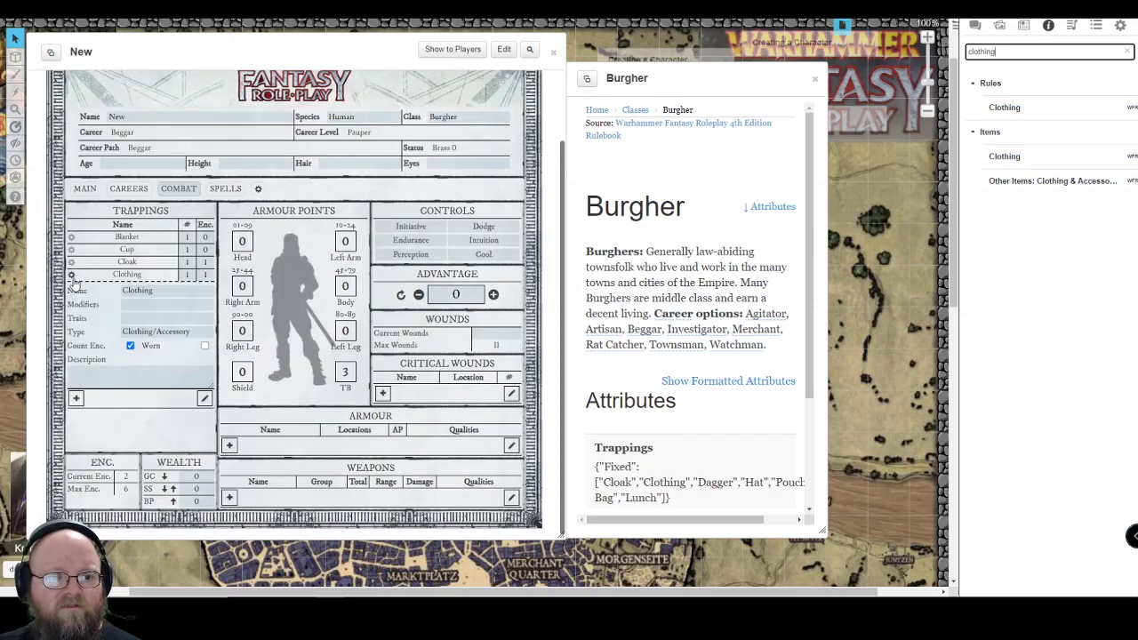
left_click(72, 276)
left_click(72, 277)
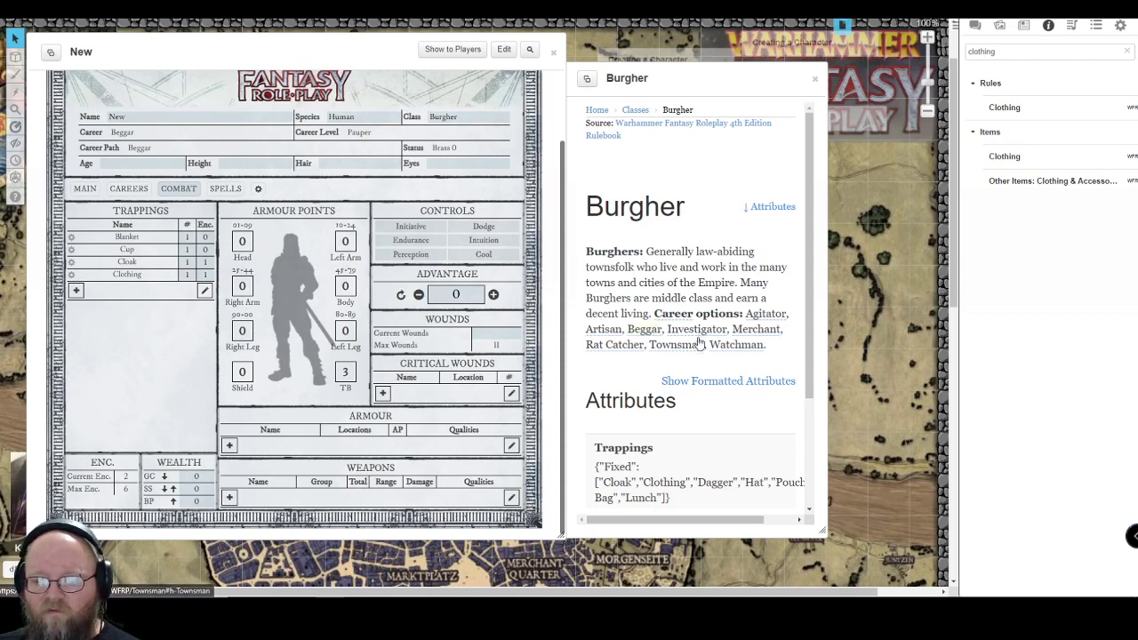
Add a Dagger from the compendium to the character's weapons and collapse its details
scroll(704, 345, "down", 1)
double_click(981, 51)
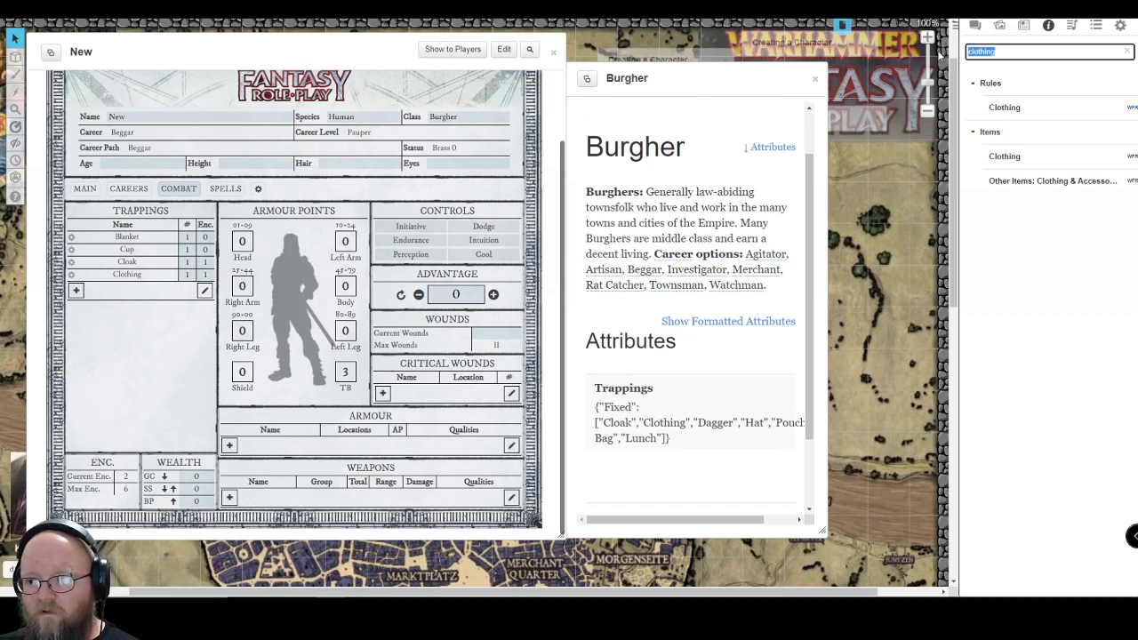
type("dagger")
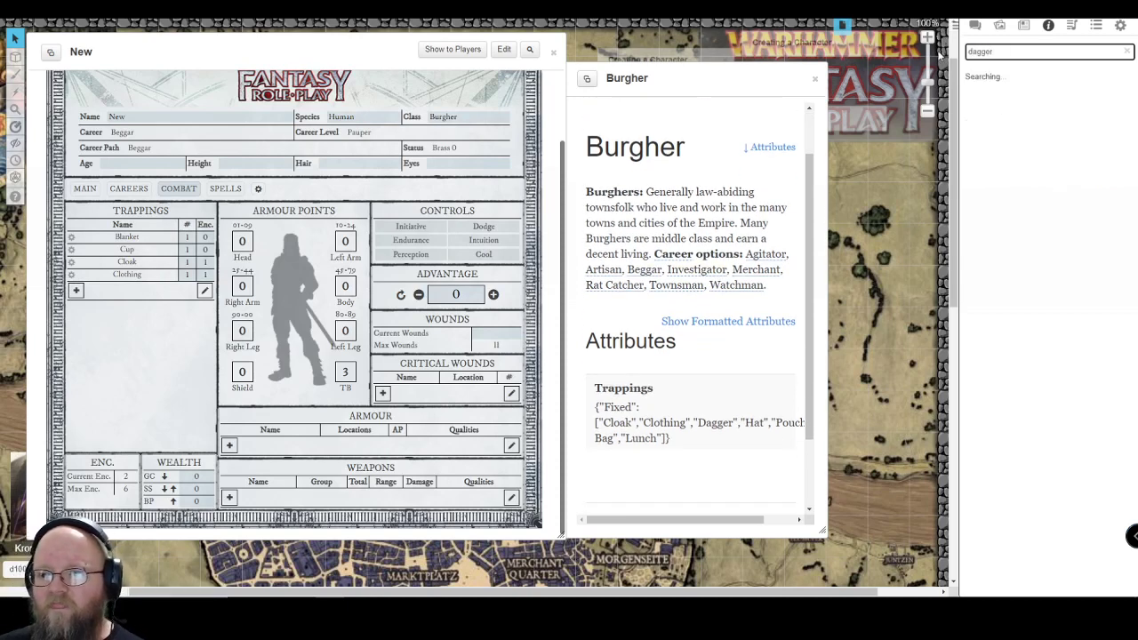
left_click_drag(1010, 115, 378, 422)
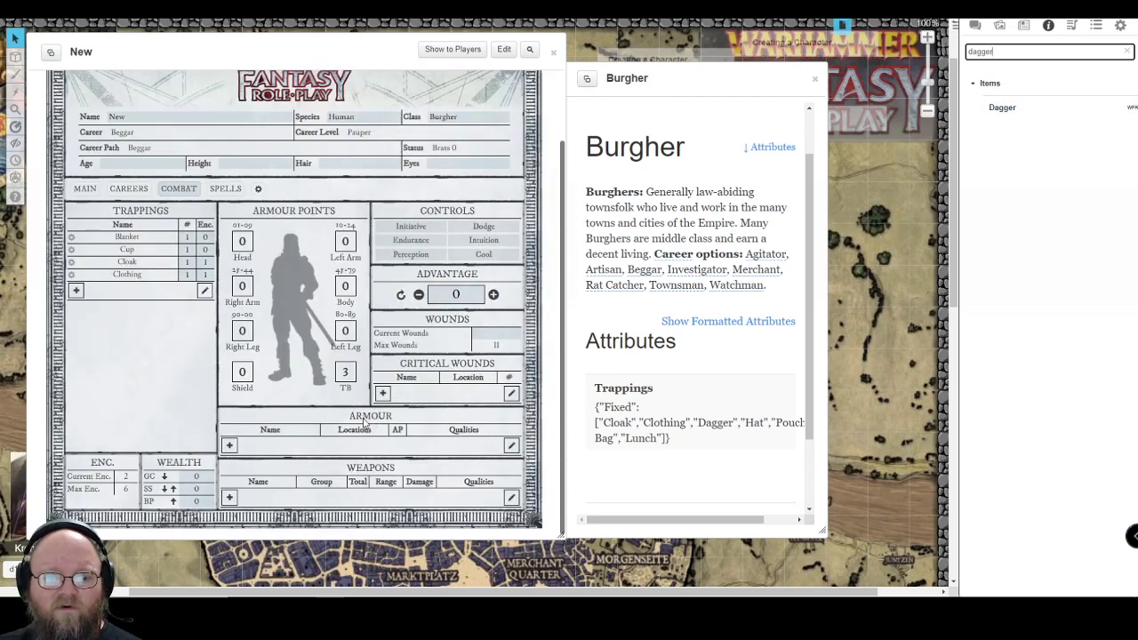
scroll(361, 440, "down", 3)
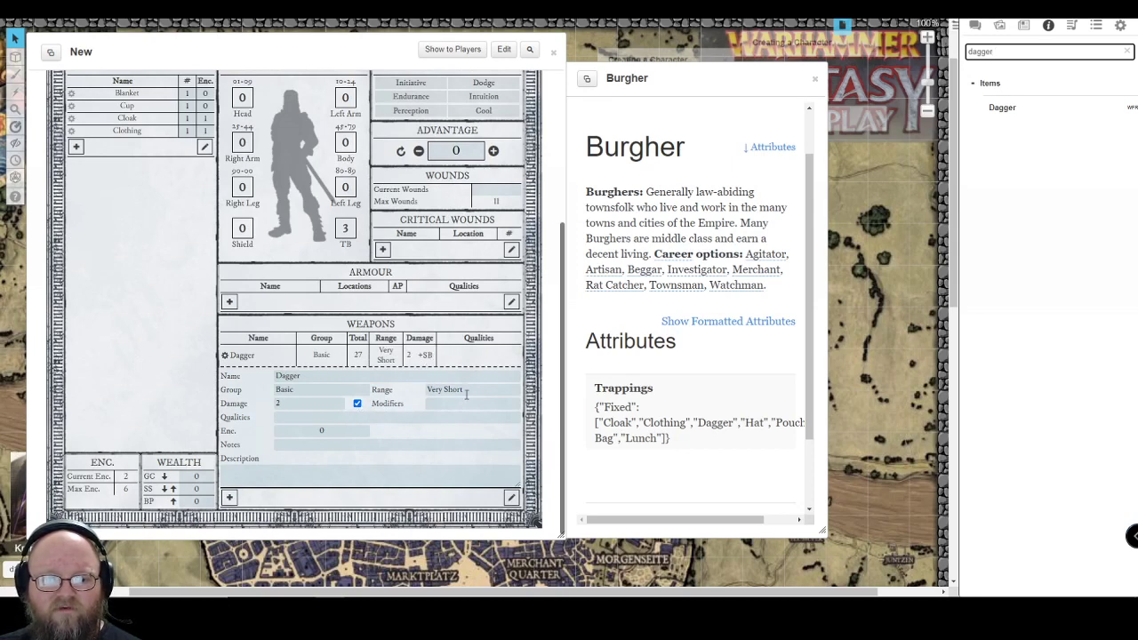
left_click(226, 356)
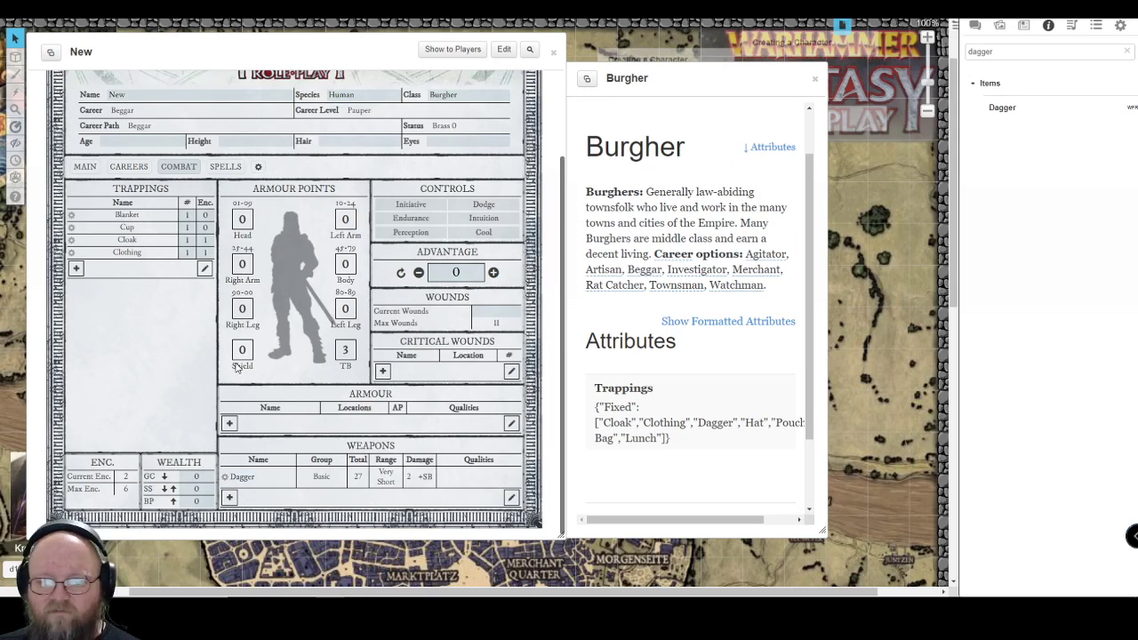
Add a Hat from the compendium to the trappings and collapse its details
double_click(985, 52)
type("hat")
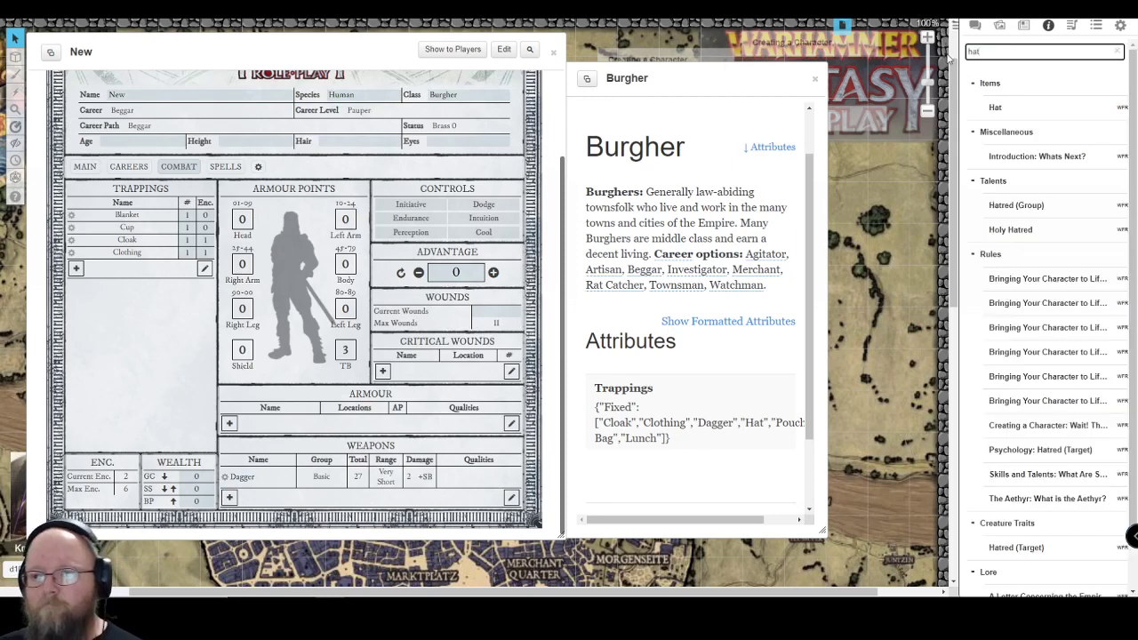
left_click_drag(995, 110, 149, 324)
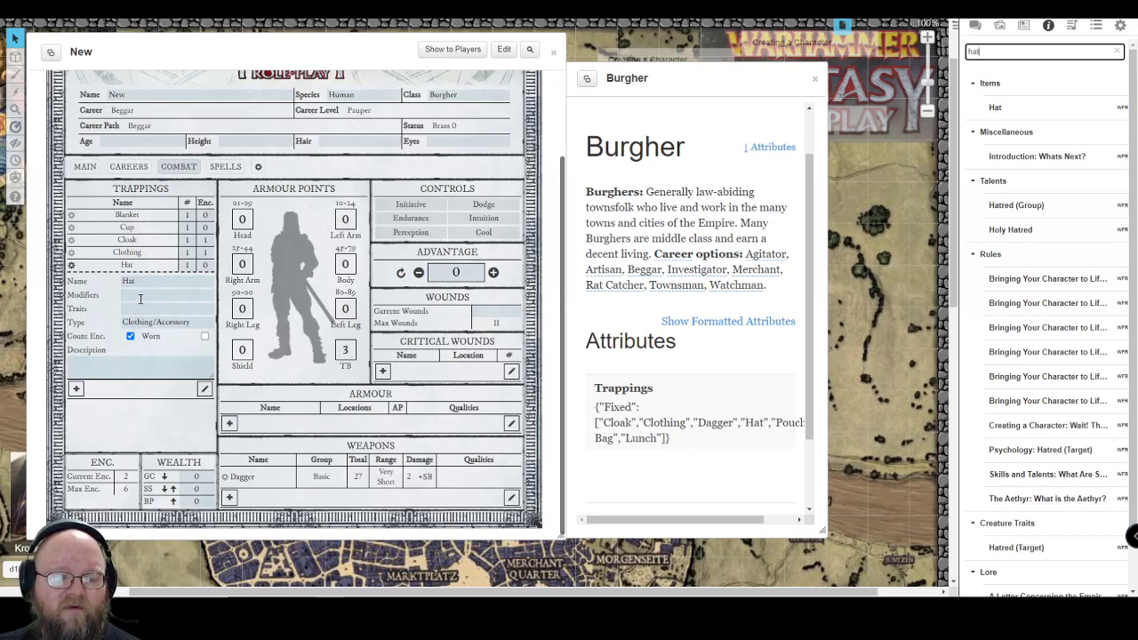
left_click(73, 266)
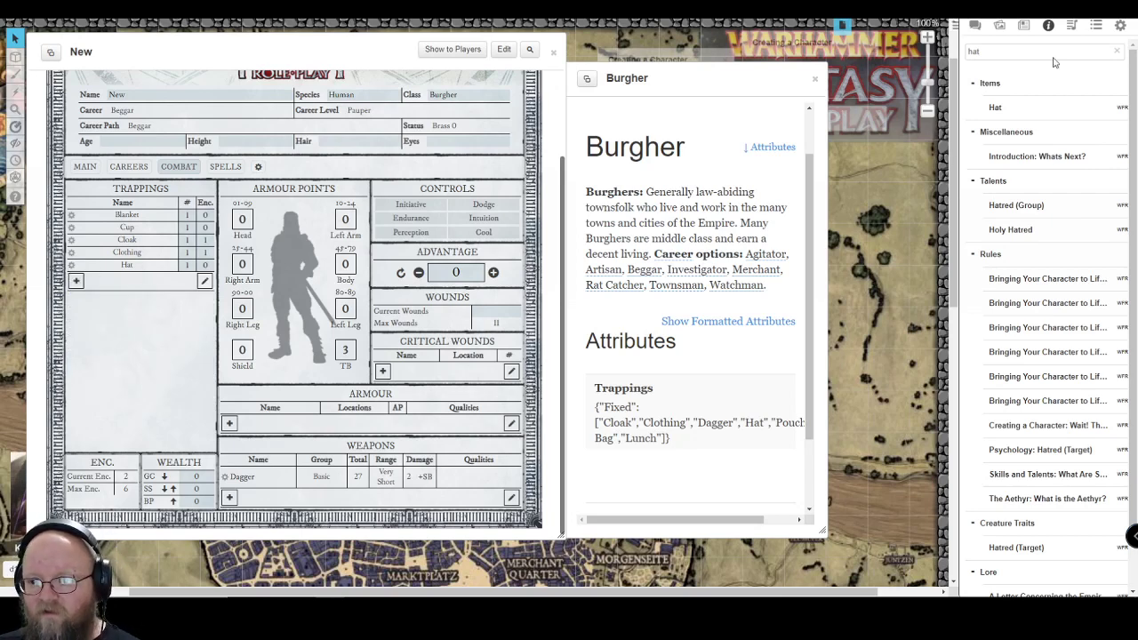
Add a Pouch from the compendium to the trappings, keeping its type as Pack/Container, and collapse its details
left_click_drag(984, 53, 960, 55)
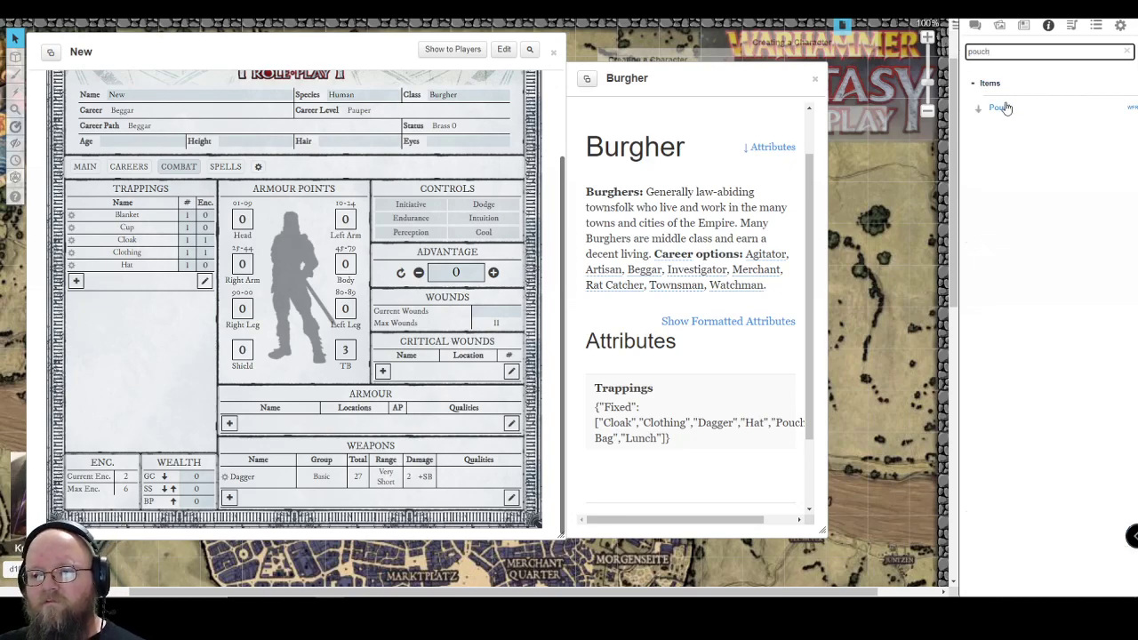
left_click_drag(1003, 107, 177, 325)
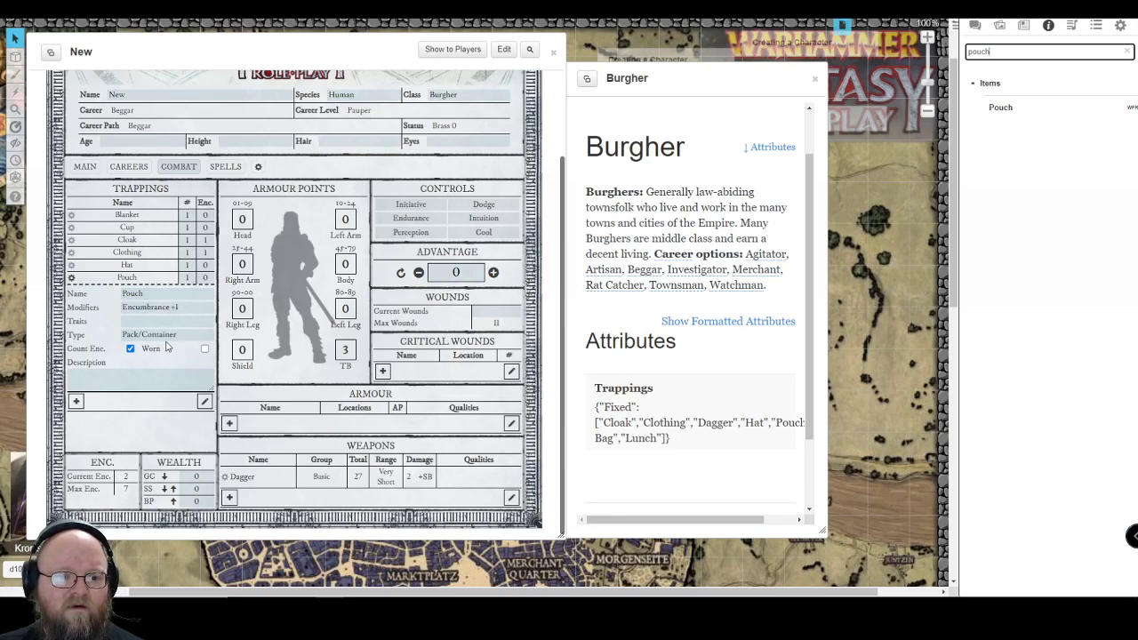
left_click(160, 336)
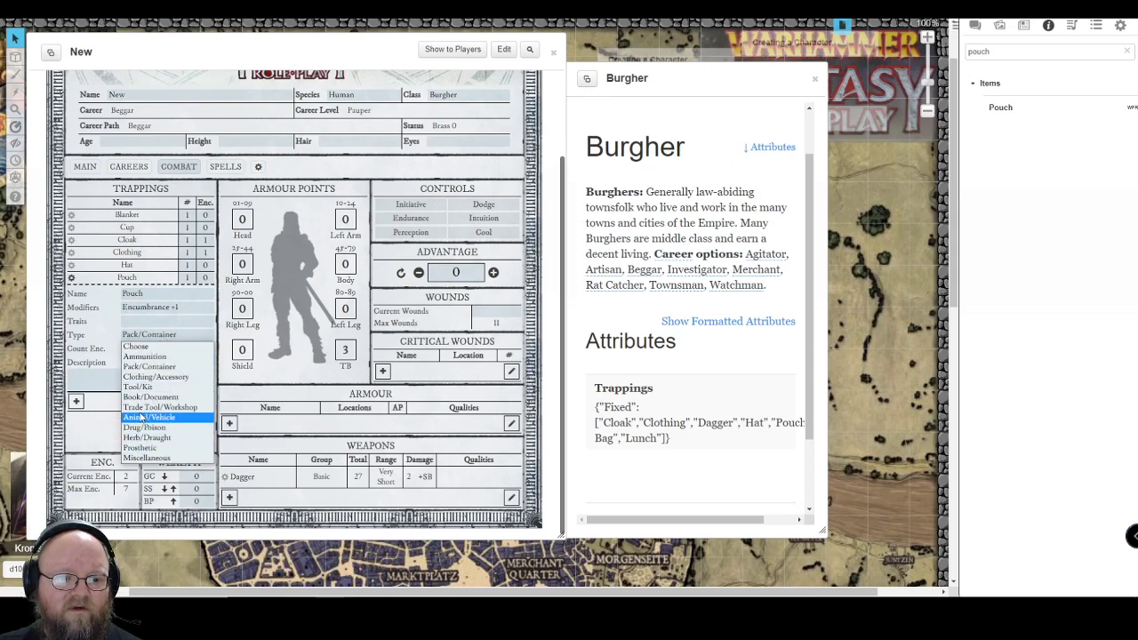
left_click(149, 366)
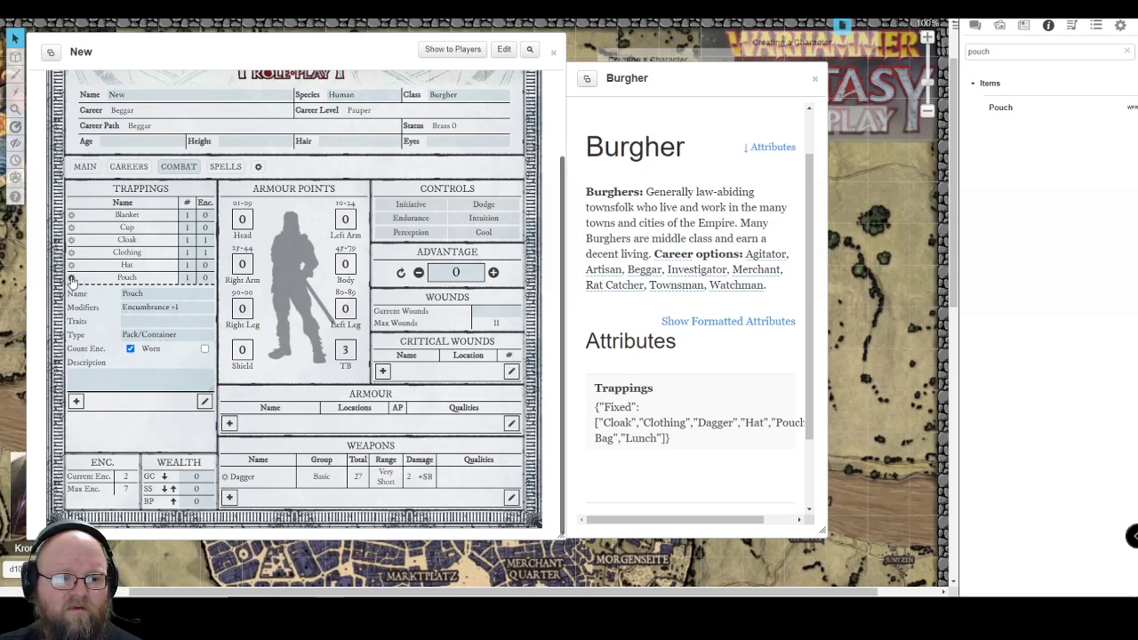
left_click(72, 279)
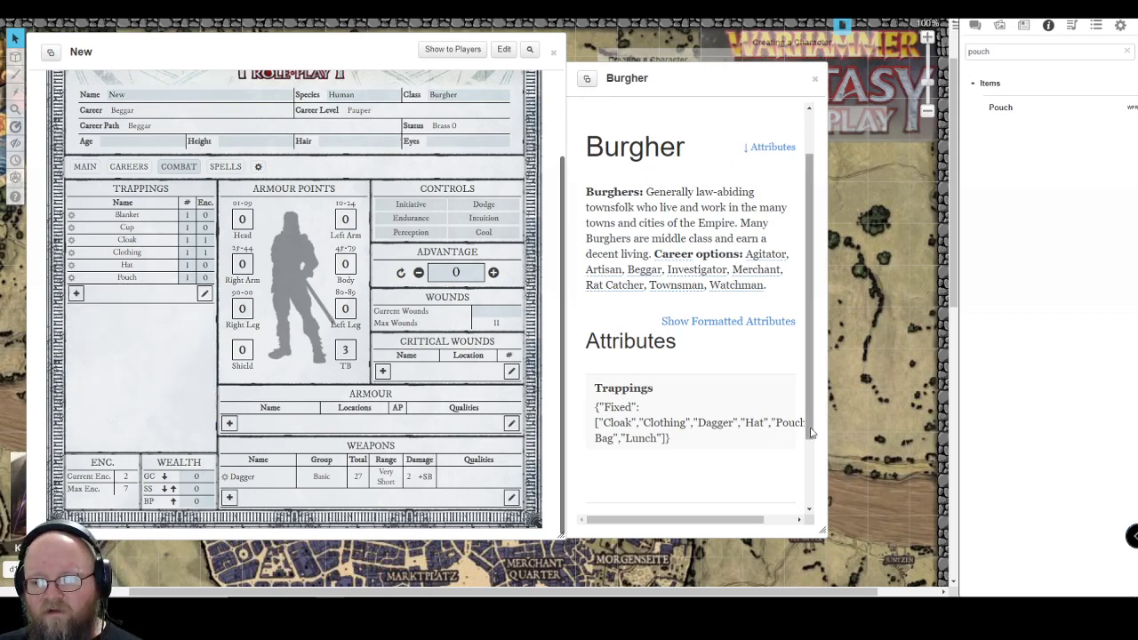
Check the Burgher trappings list, add a Sling Bag from the compendium to the trappings and mark it as worn
left_click(798, 519)
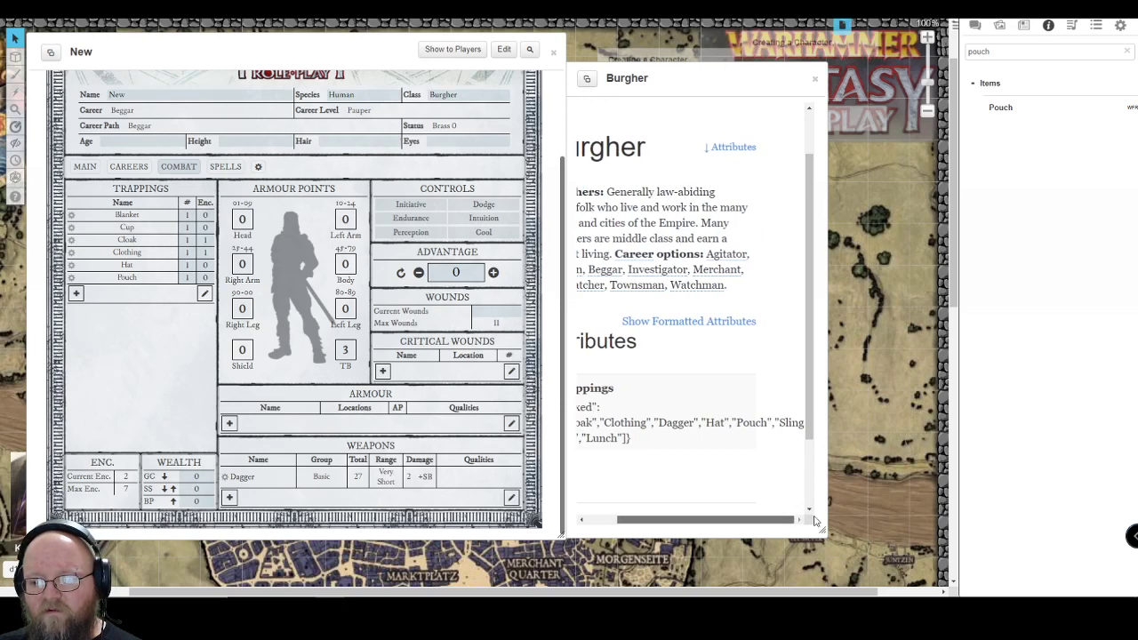
left_click_drag(782, 520, 752, 519)
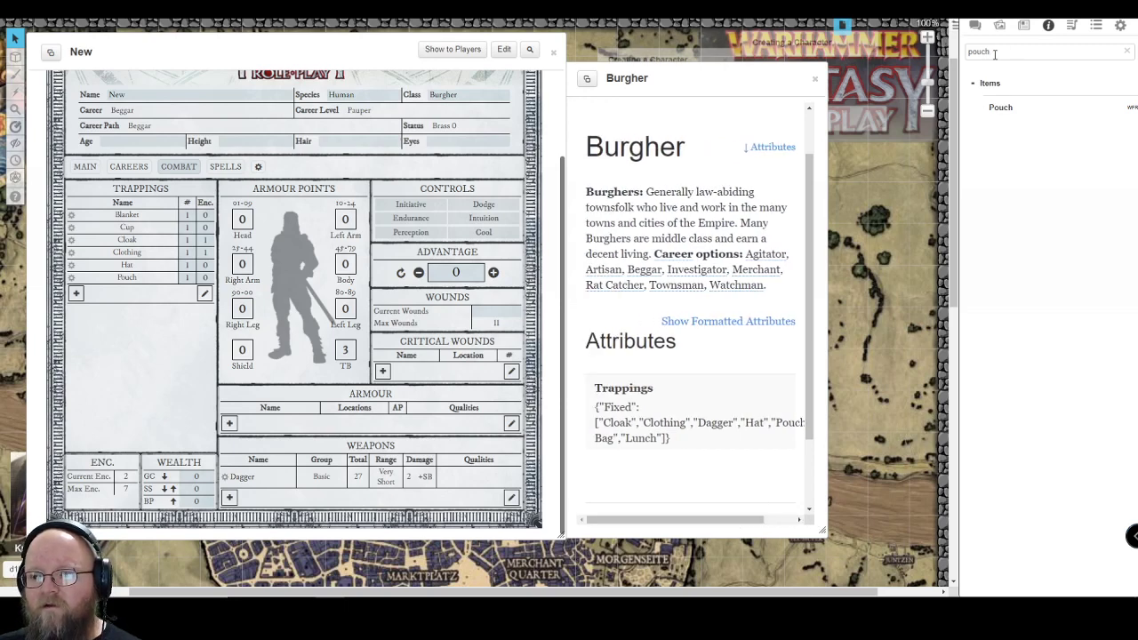
left_click_drag(994, 53, 947, 59)
type("sling")
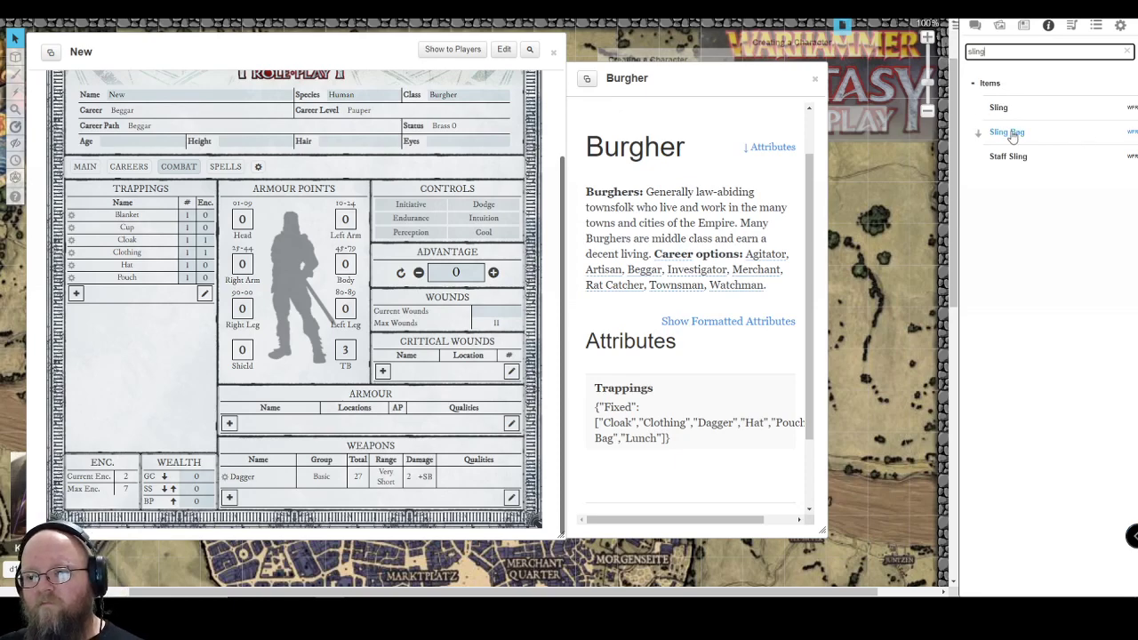
left_click_drag(1013, 134, 146, 360)
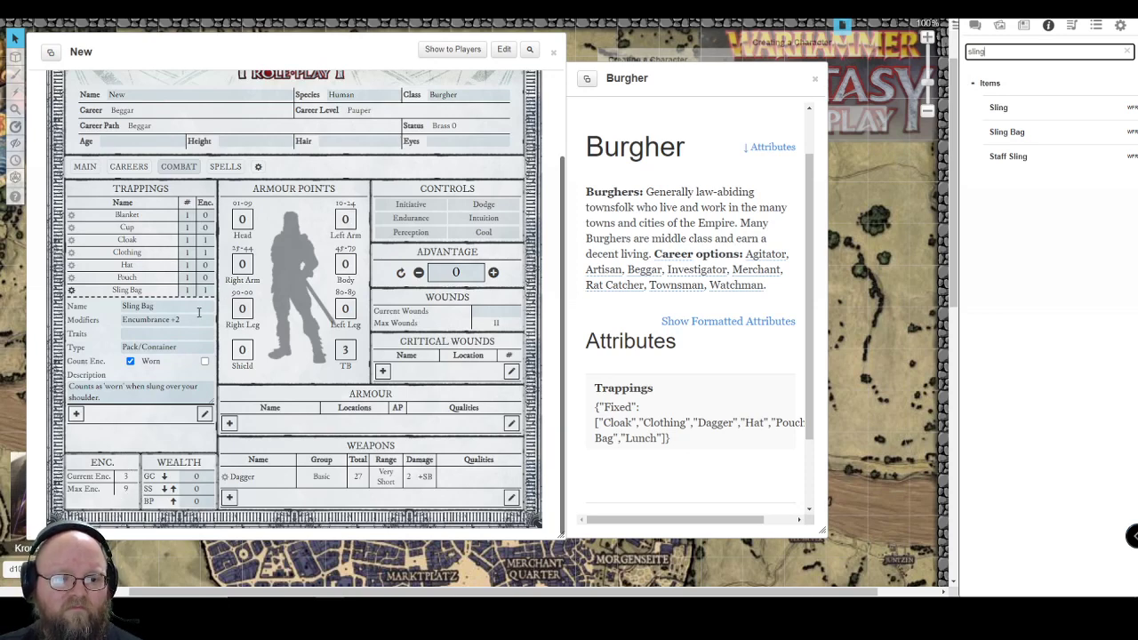
left_click(205, 363)
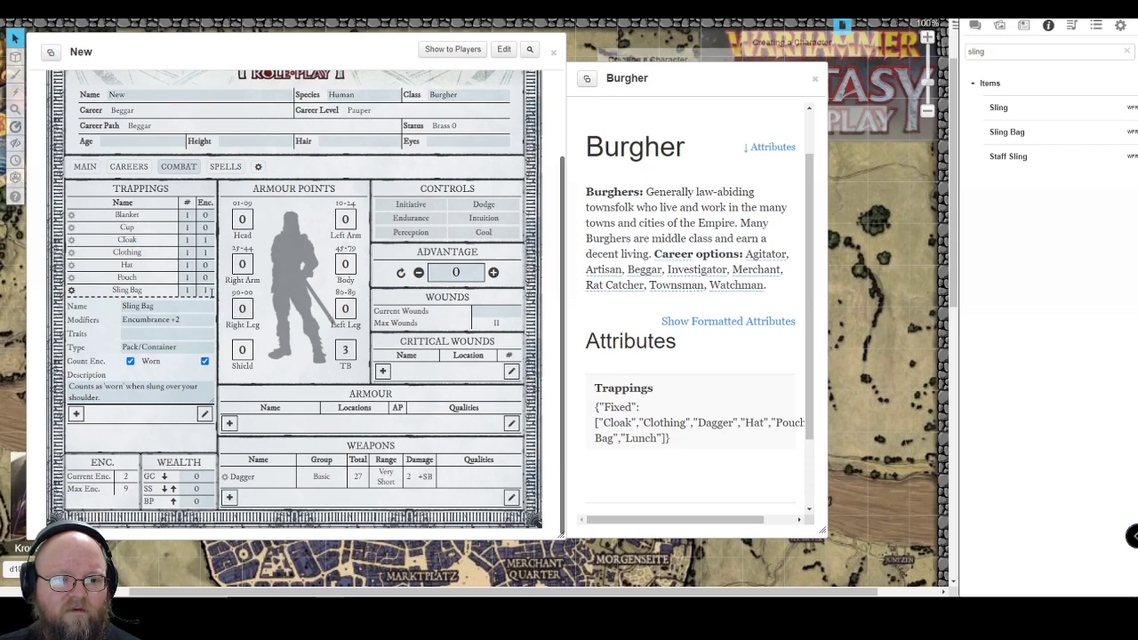
left_click(205, 362)
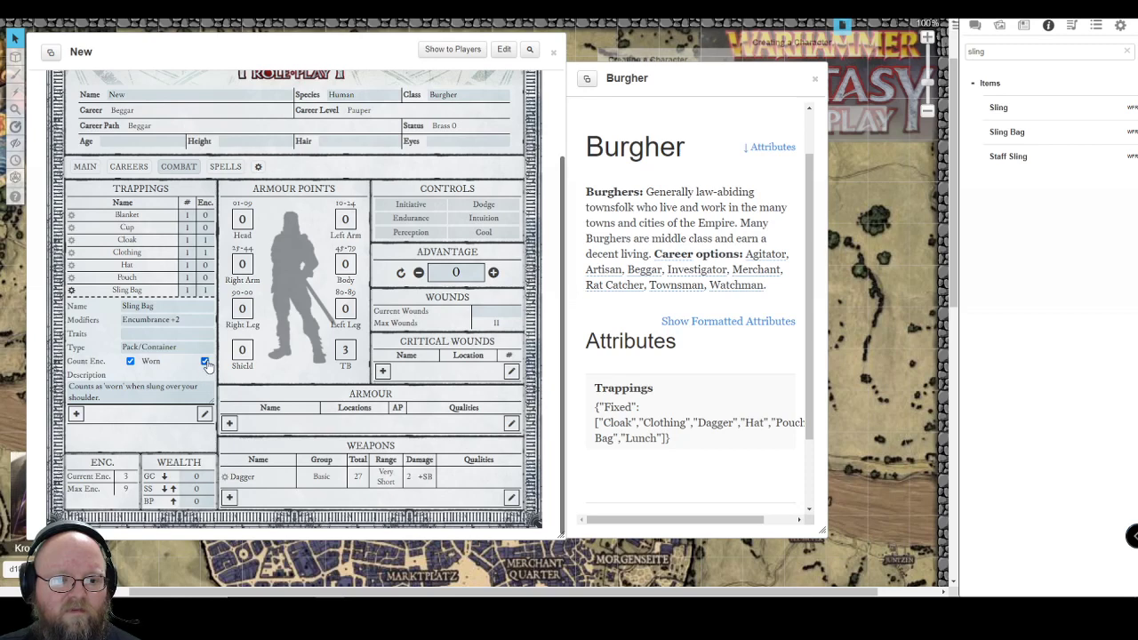
left_click(71, 288)
Mark the Pouch, Clothing and Cloak trappings as worn and collapse their details
left_click(72, 279)
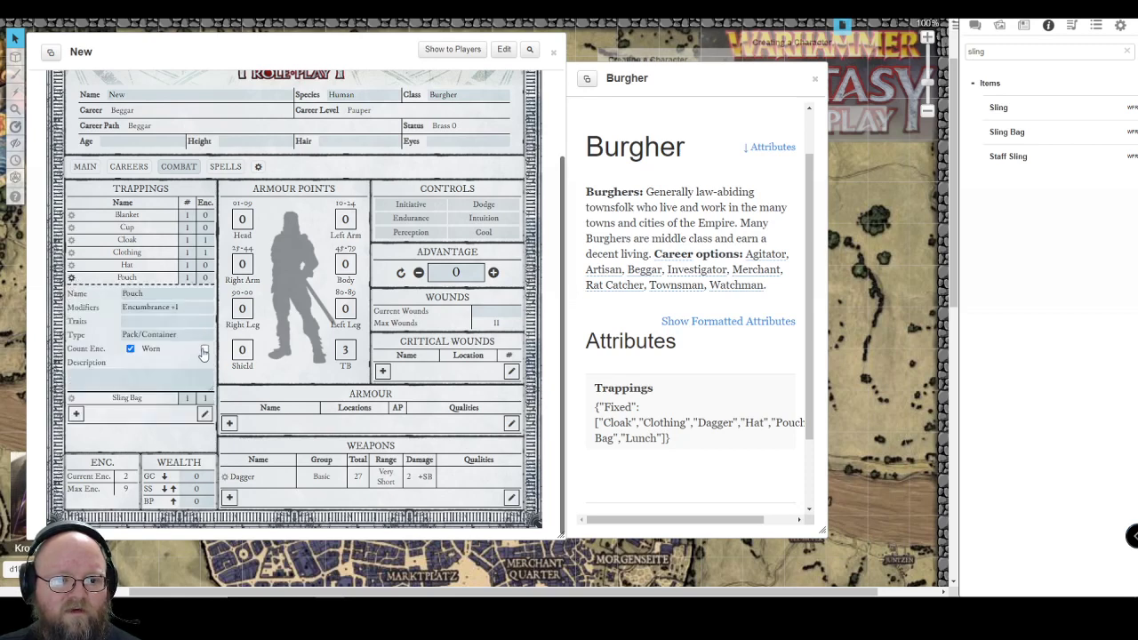
left_click(72, 279)
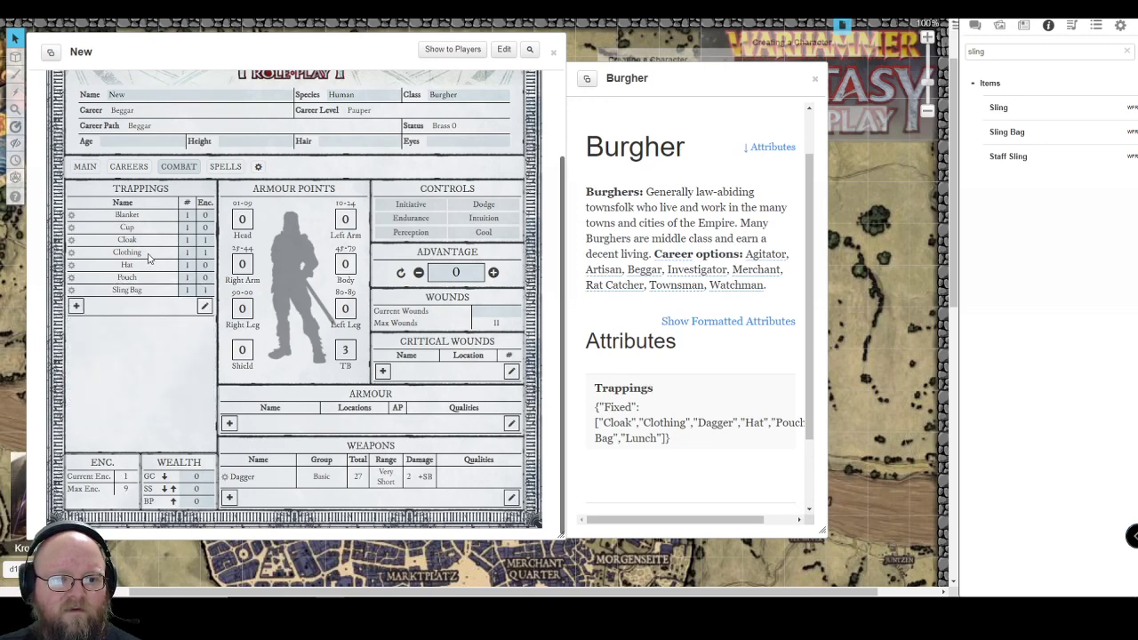
left_click(72, 253)
left_click(204, 323)
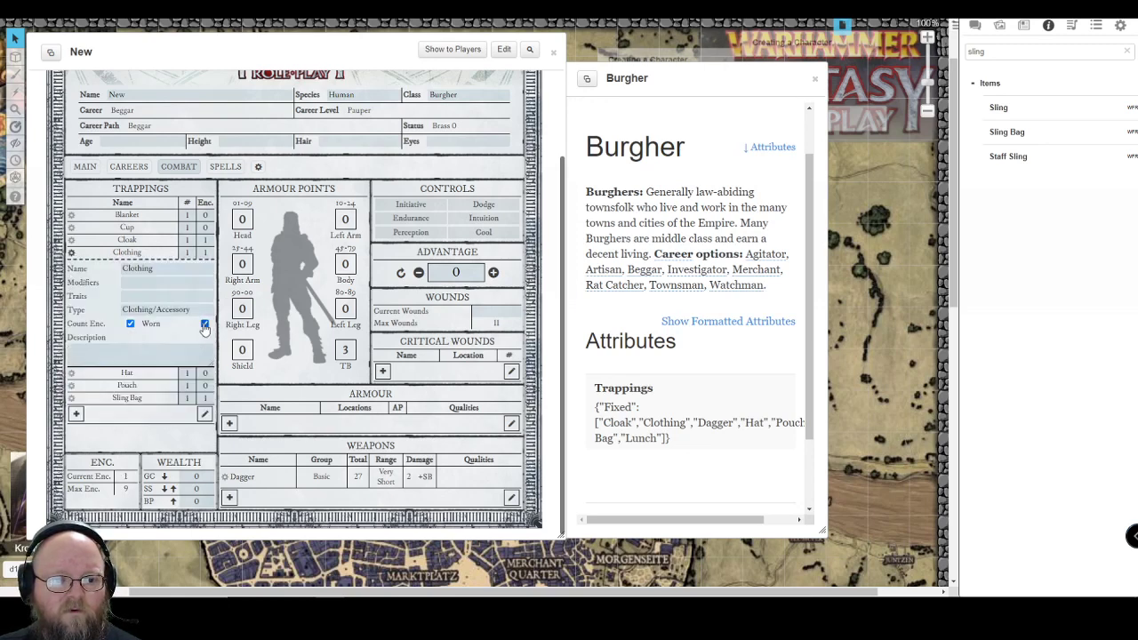
left_click(71, 240)
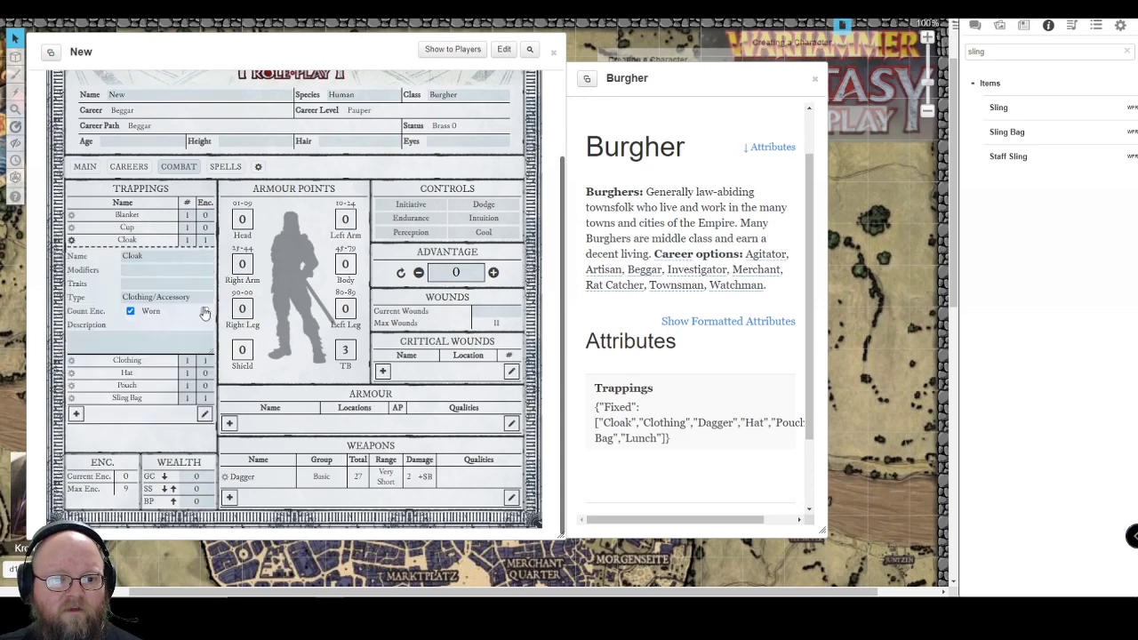
left_click(73, 242)
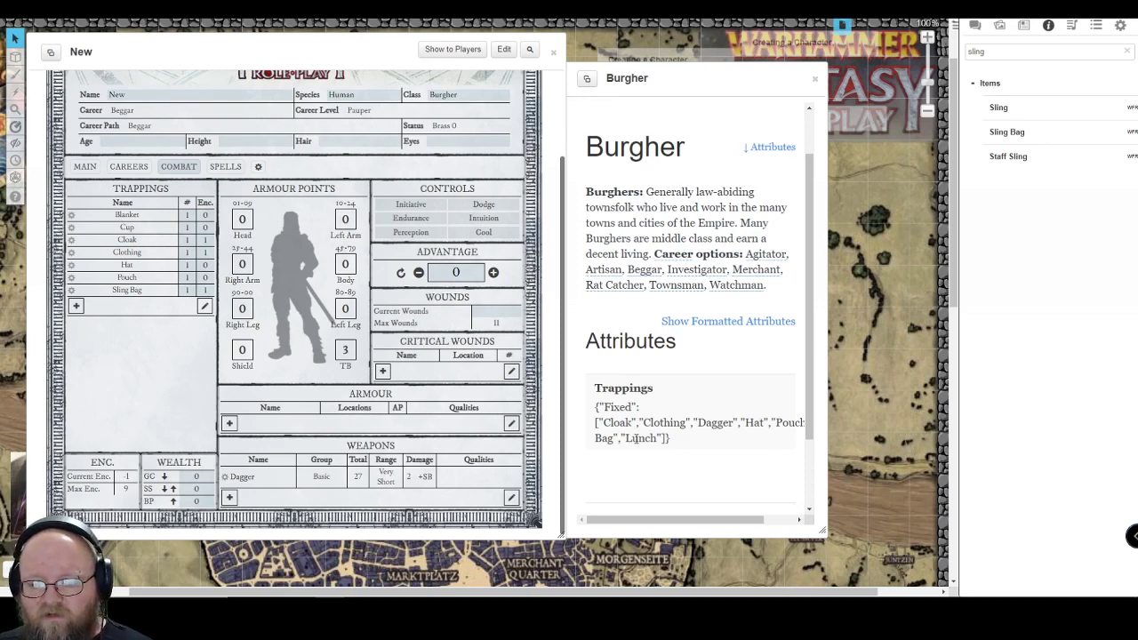
Search the compendium for "lunch" in place of the sling search
double_click(979, 53)
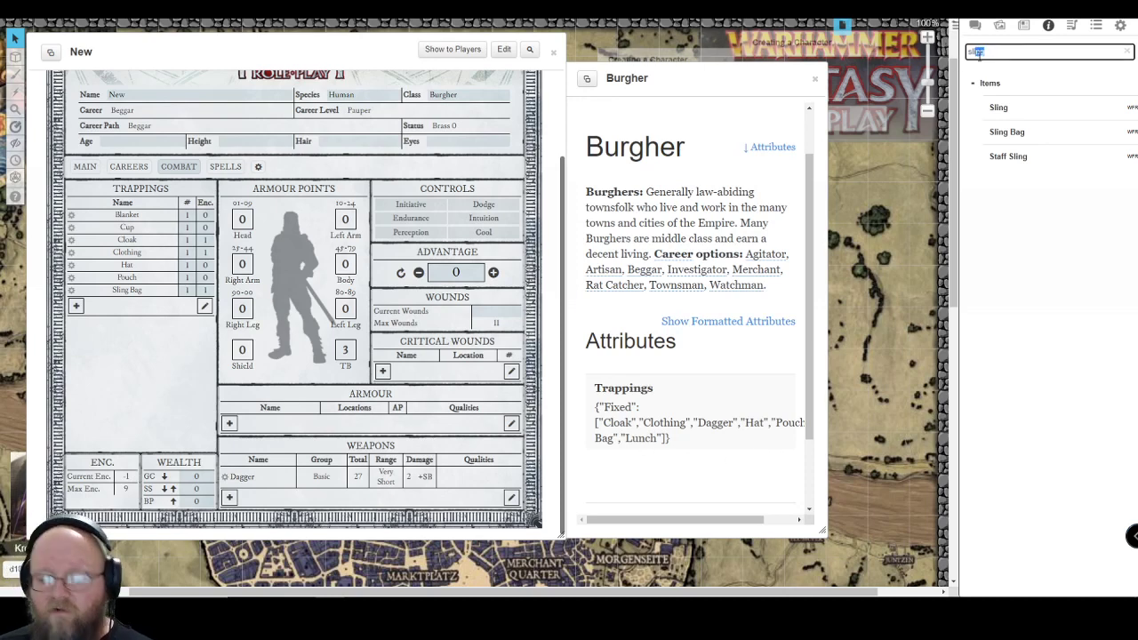
key("BackSpace")
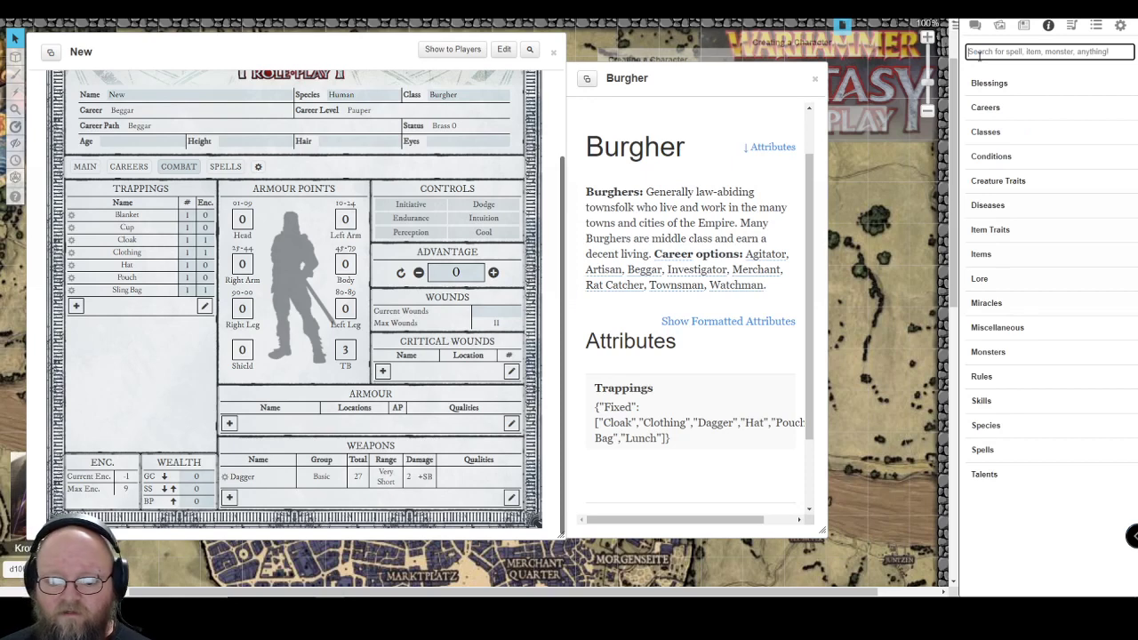
type("lunch")
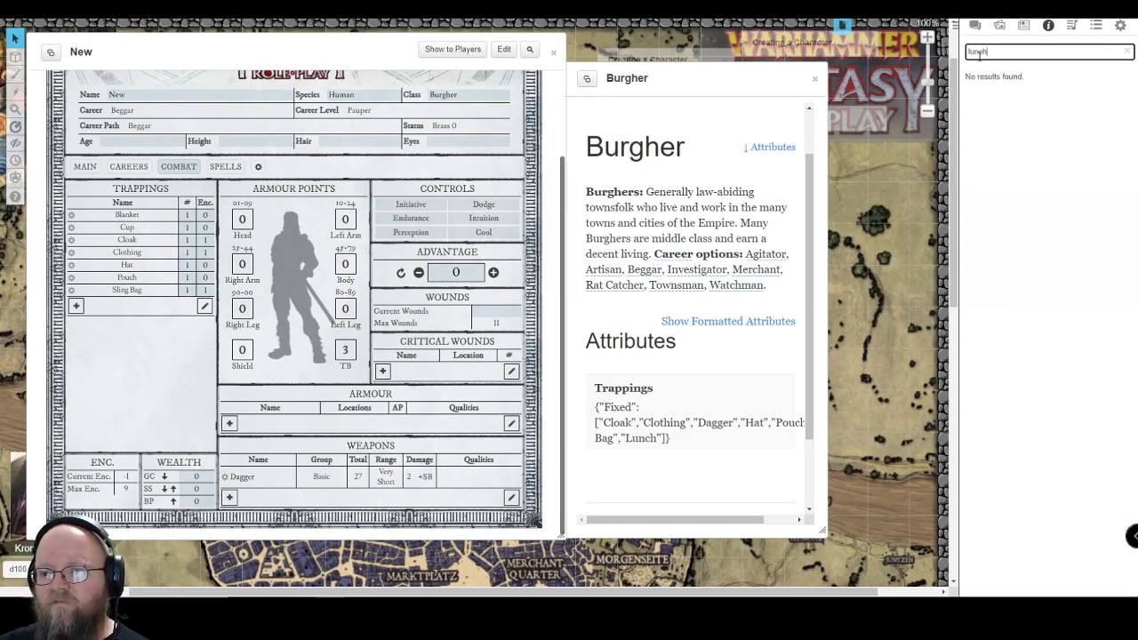
Add a custom Lunch trapping of type Miscellaneous with the description "Food!", collapse its details and close the Burgher page
left_click(76, 305)
left_click(142, 319)
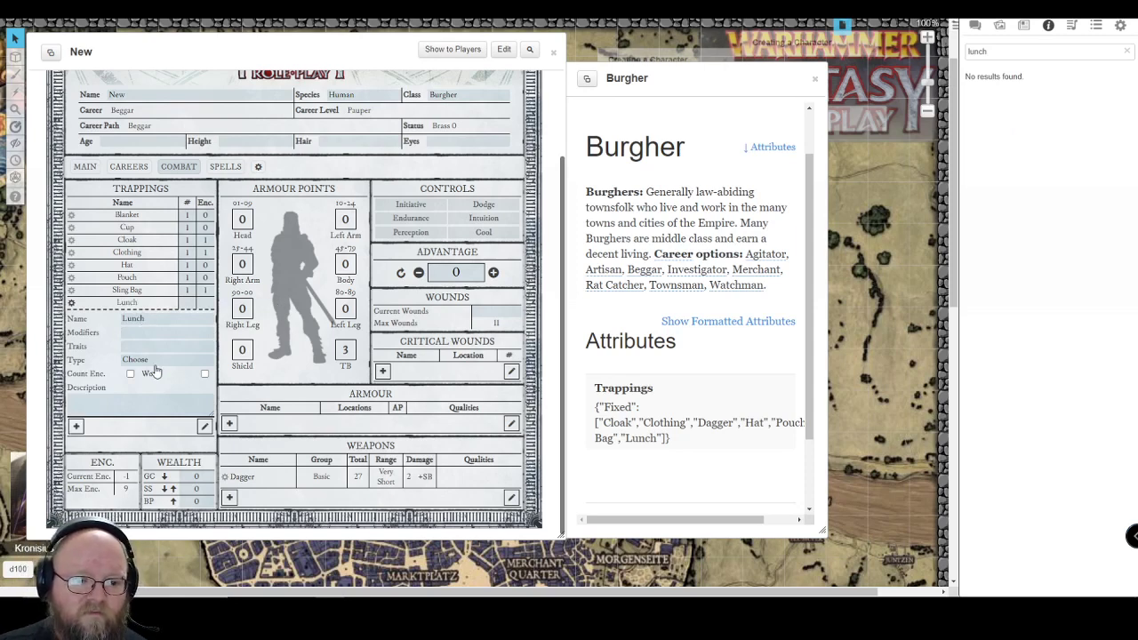
left_click(152, 361)
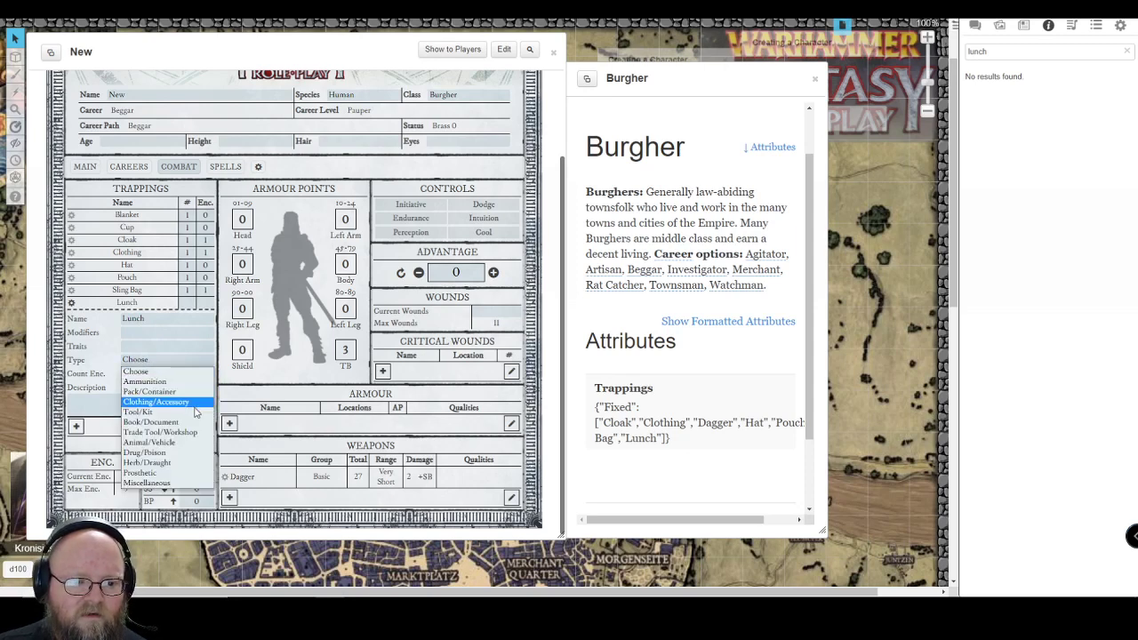
left_click(186, 484)
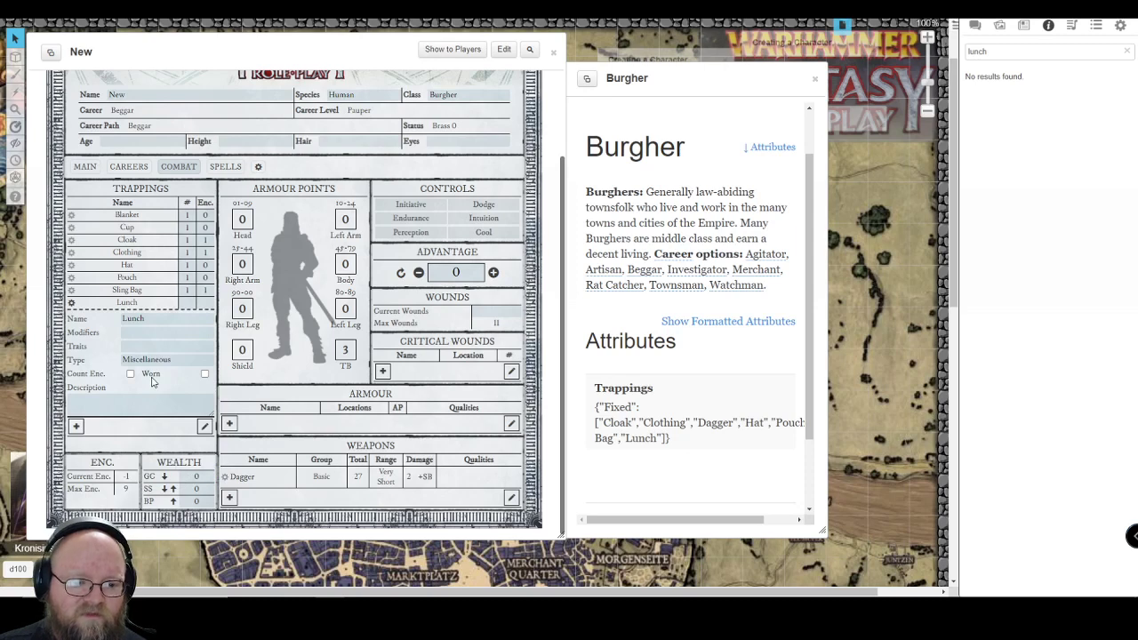
left_click(111, 403)
type("Food!")
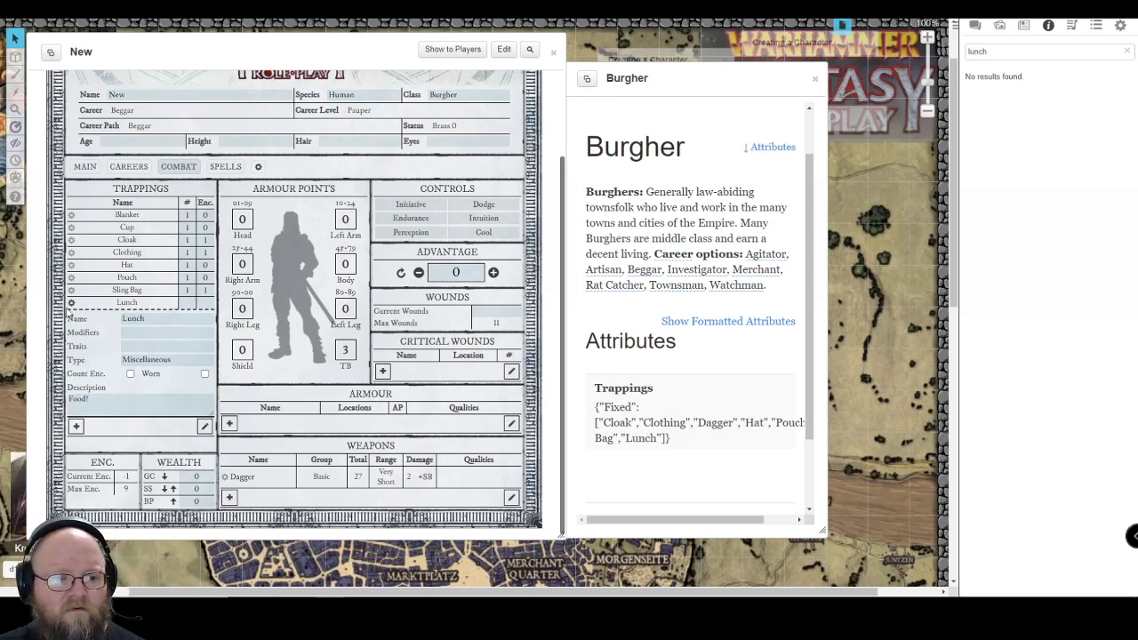
left_click(71, 302)
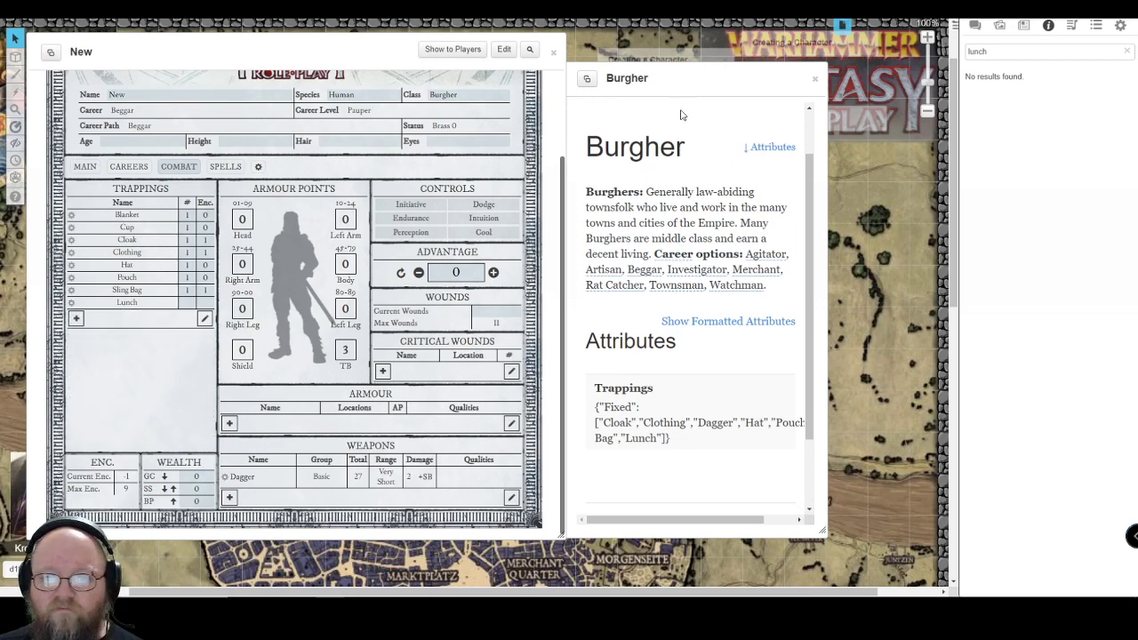
key("Escape")
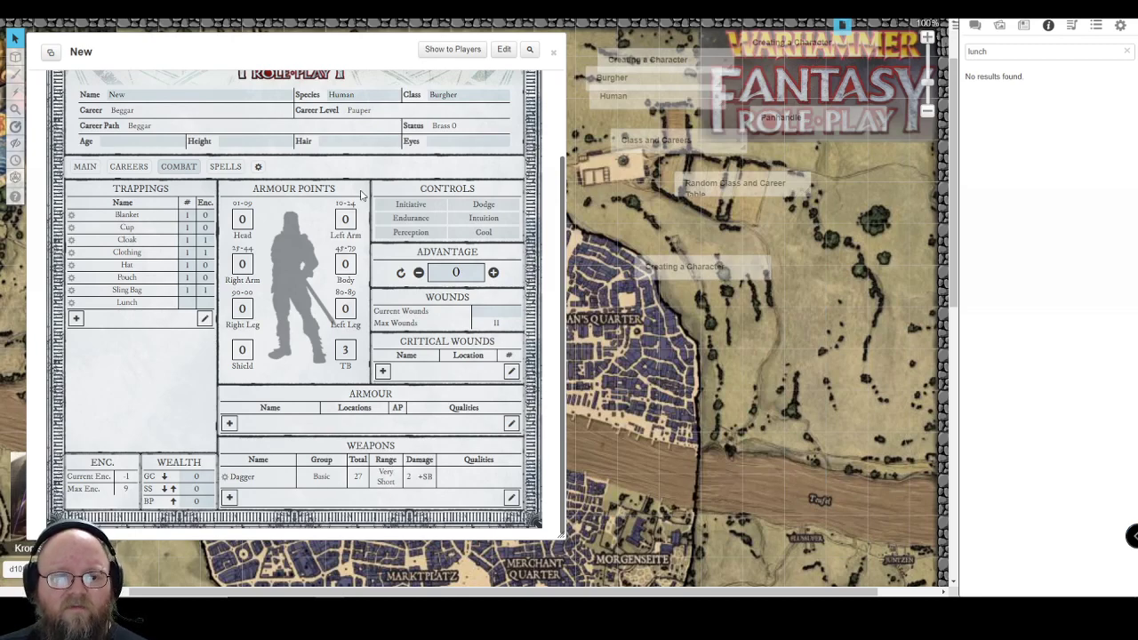
Reset the silver shillings and brass pennies in the character's wealth to 0
scroll(334, 187, "up", 2)
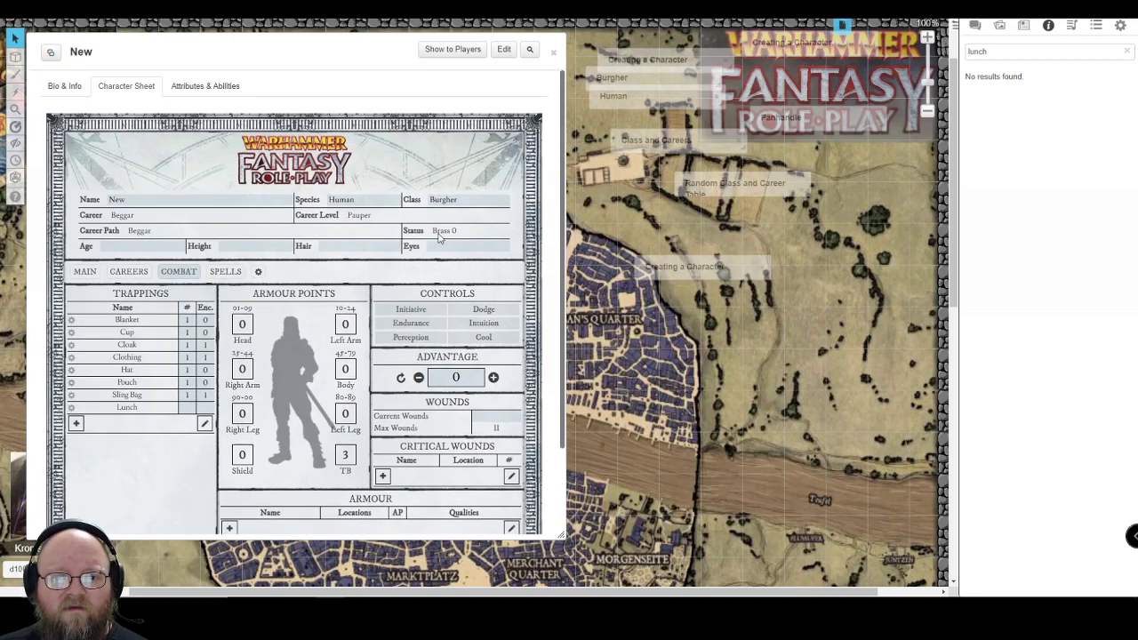
scroll(303, 356, "down", 2)
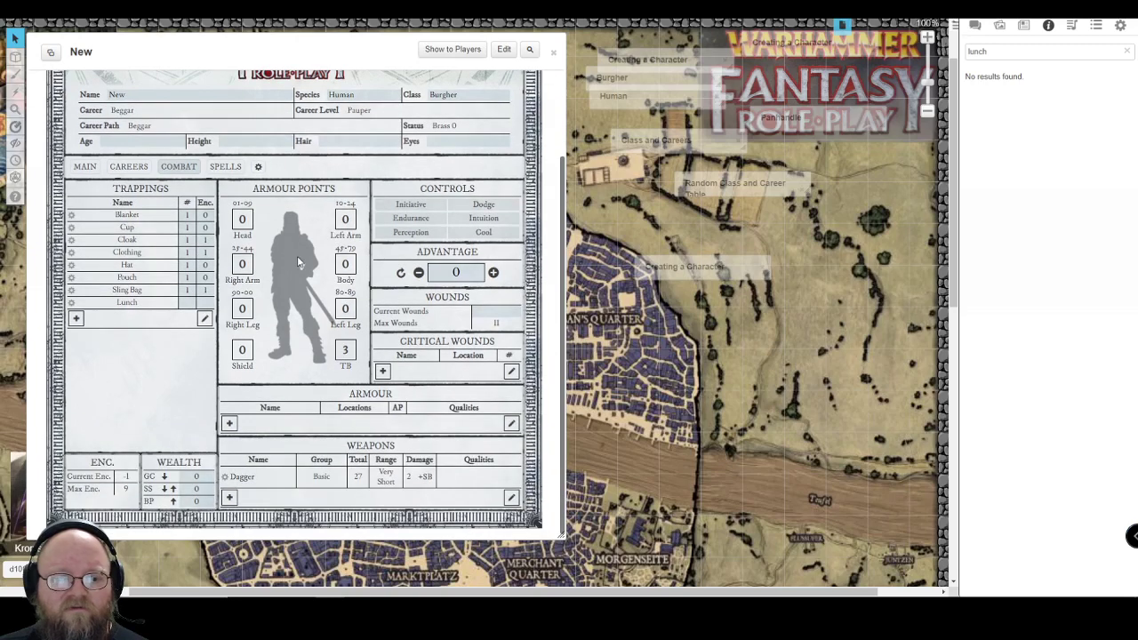
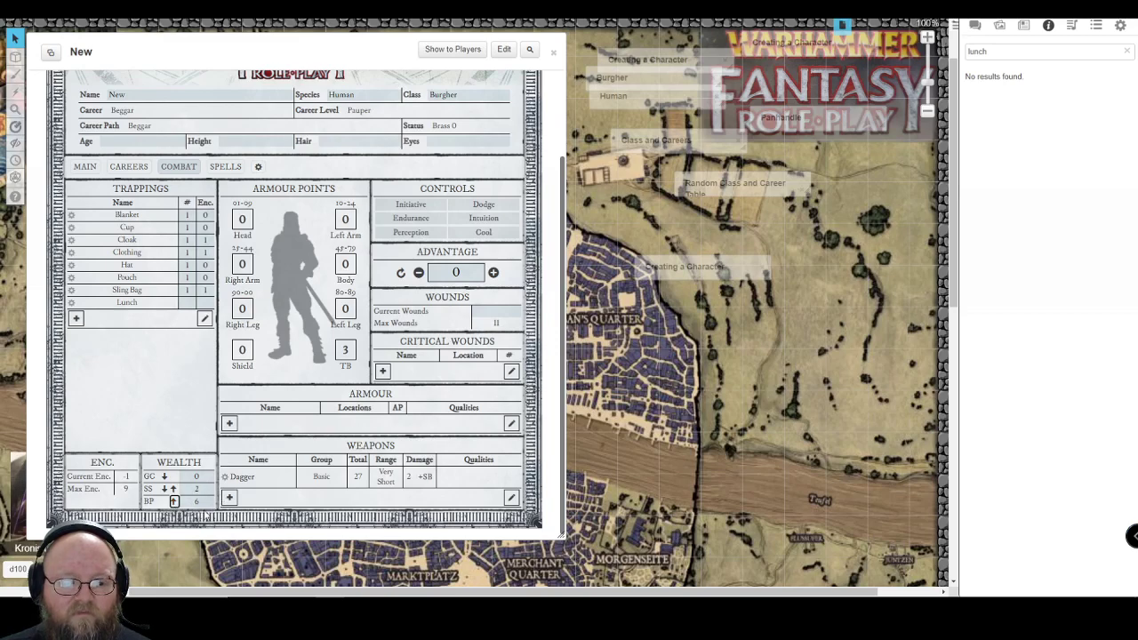
left_click(173, 490)
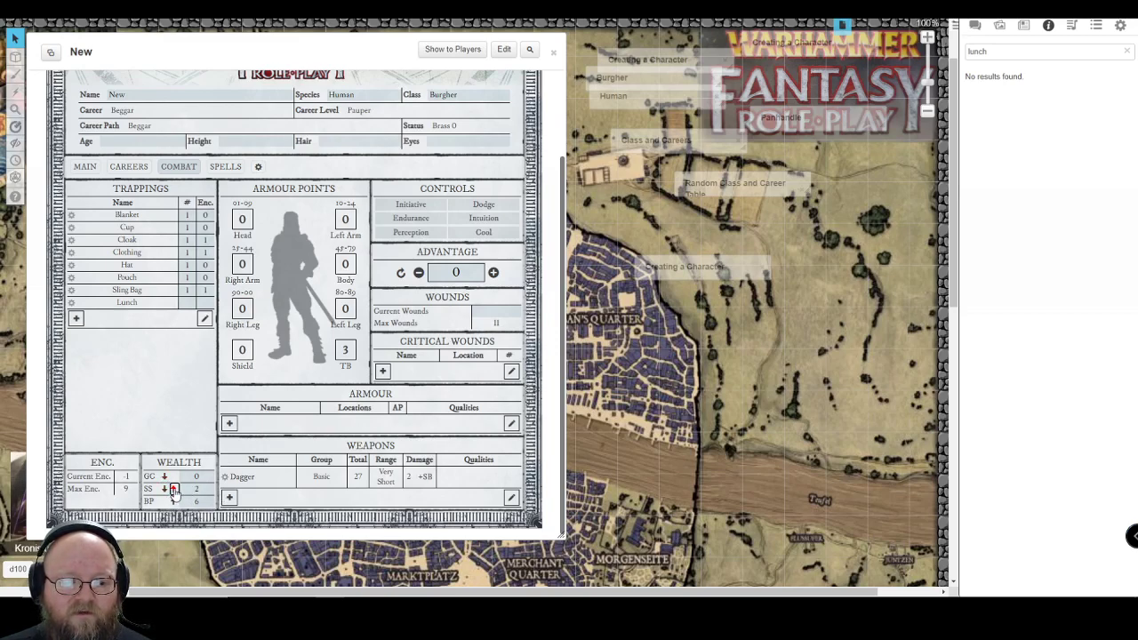
left_click(187, 492)
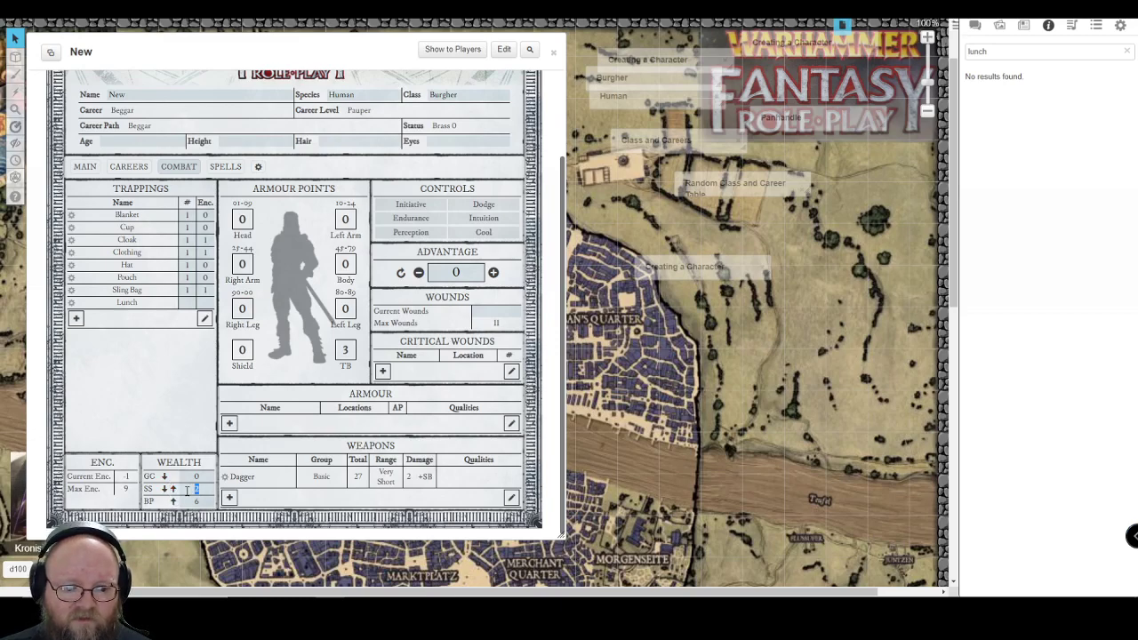
type("0")
key("Tab")
type("0")
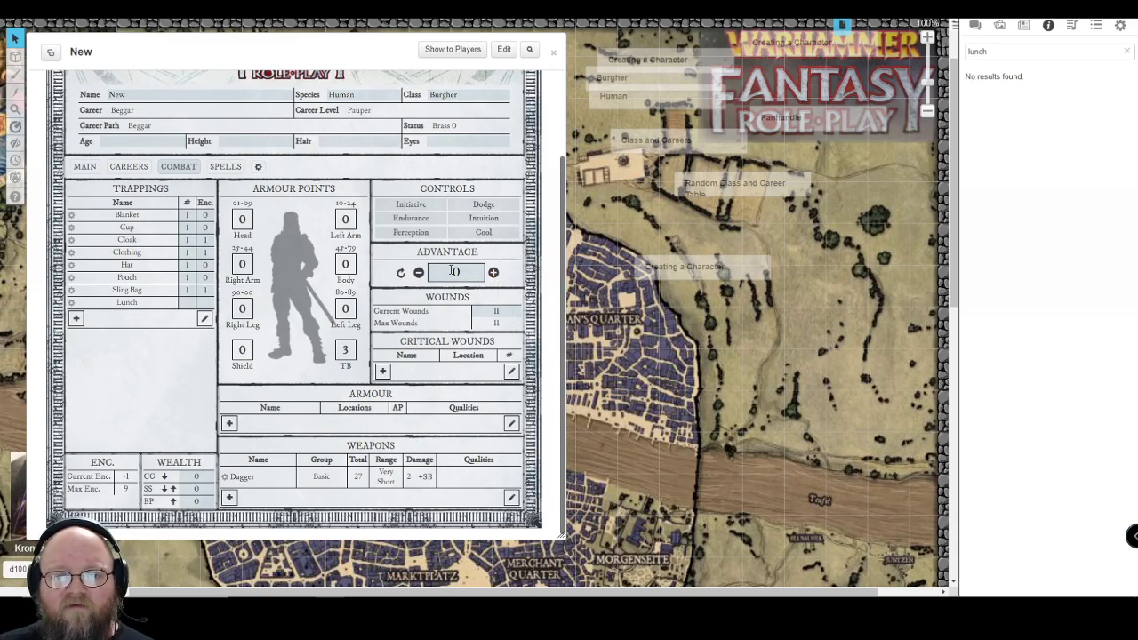
Raise the Advantage counter to 4 and lower it back to 0
left_click(493, 272)
left_click(493, 272)
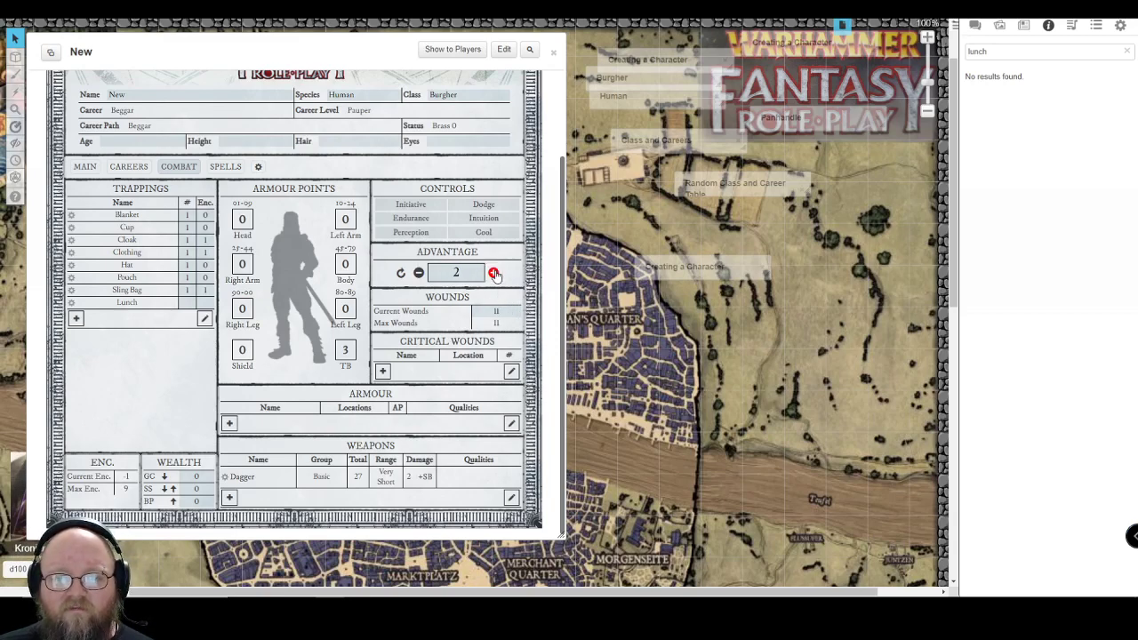
left_click(493, 272)
left_click(493, 272)
left_click(419, 274)
left_click(418, 273)
left_click(419, 273)
left_click(418, 274)
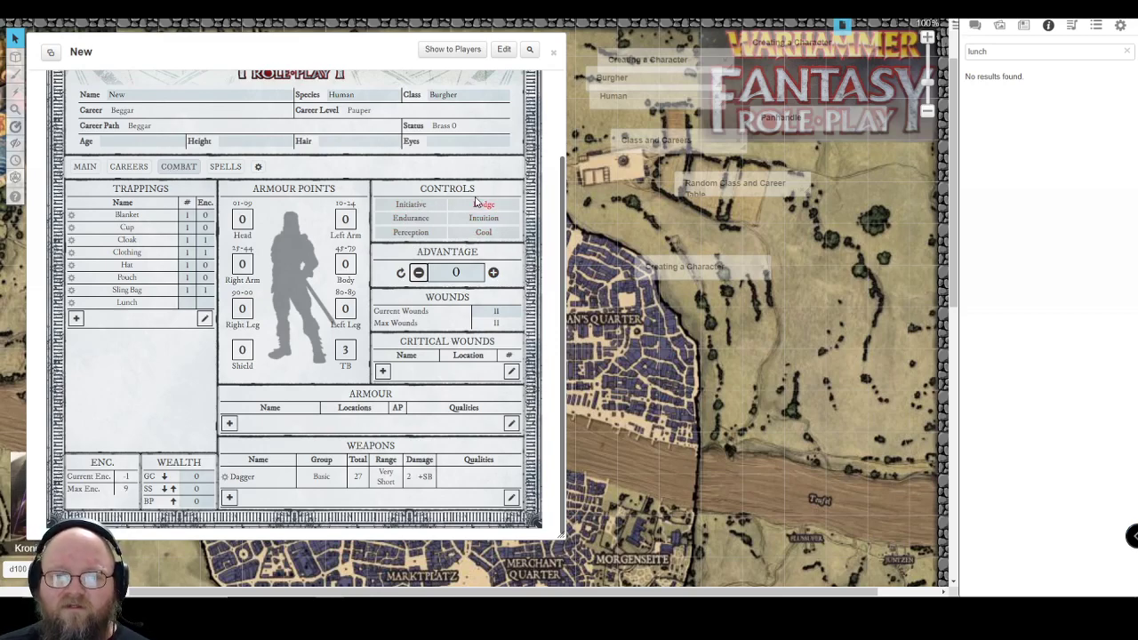
Roll a Dagger attack at Challenging (+0) difficulty with Bonus and SL Bonus at 0, and show the roll in the chat
left_click(245, 479)
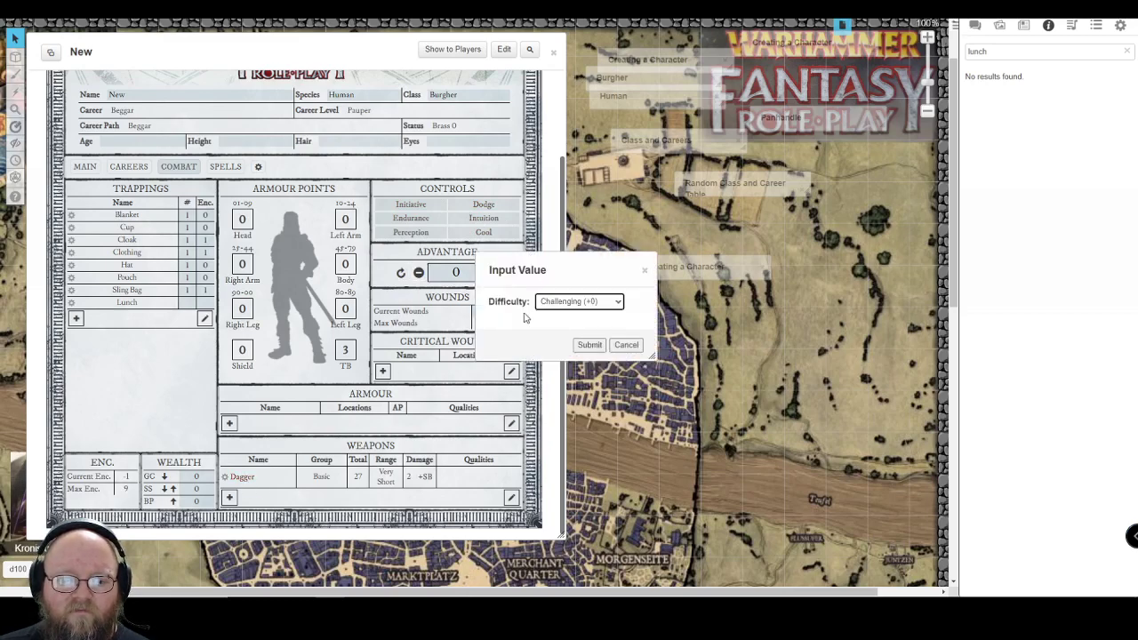
left_click(618, 302)
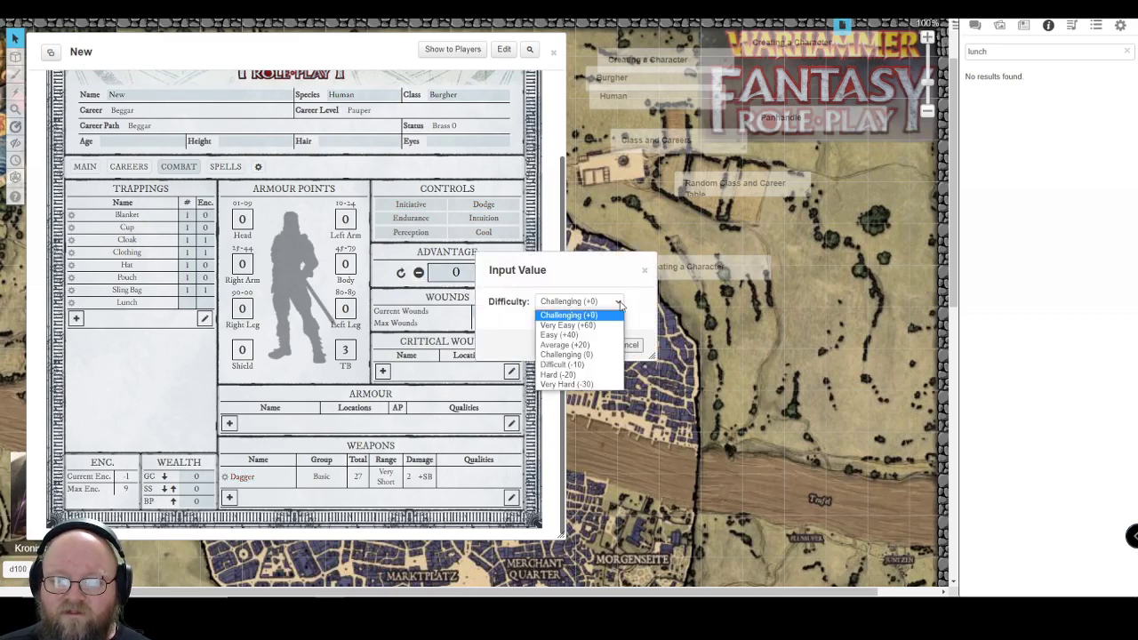
left_click(600, 315)
left_click(589, 344)
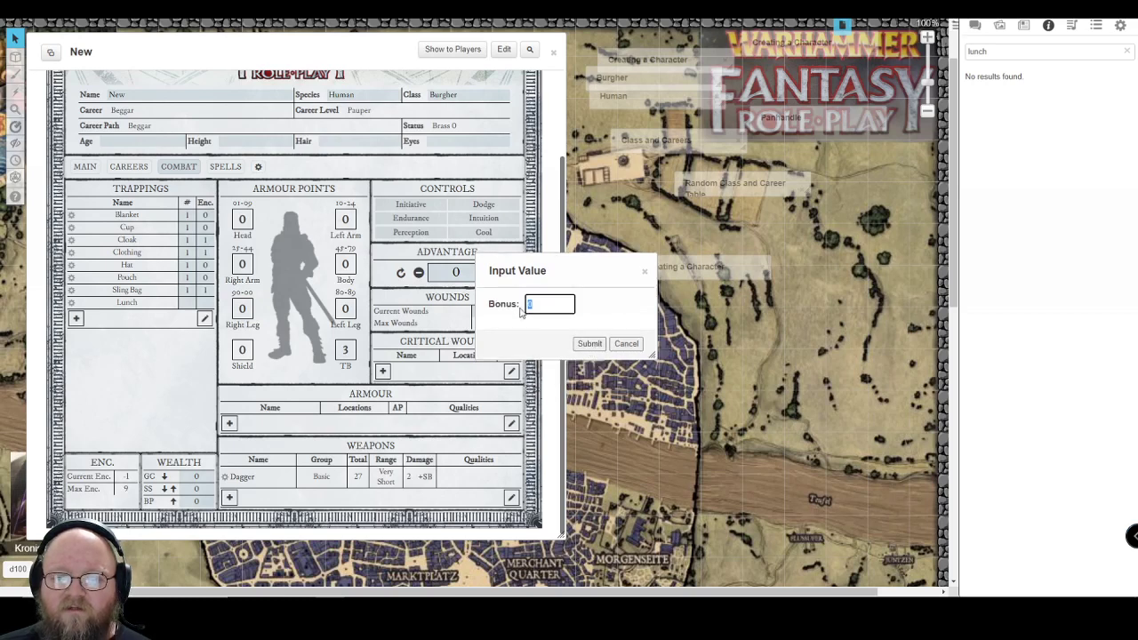
left_click(588, 345)
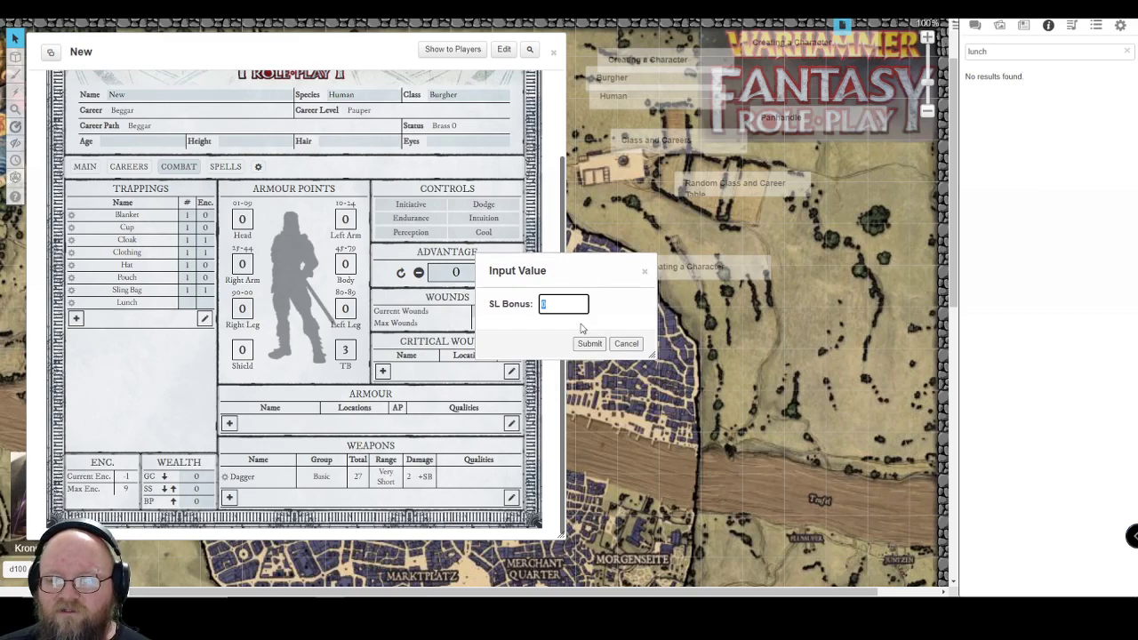
left_click(589, 343)
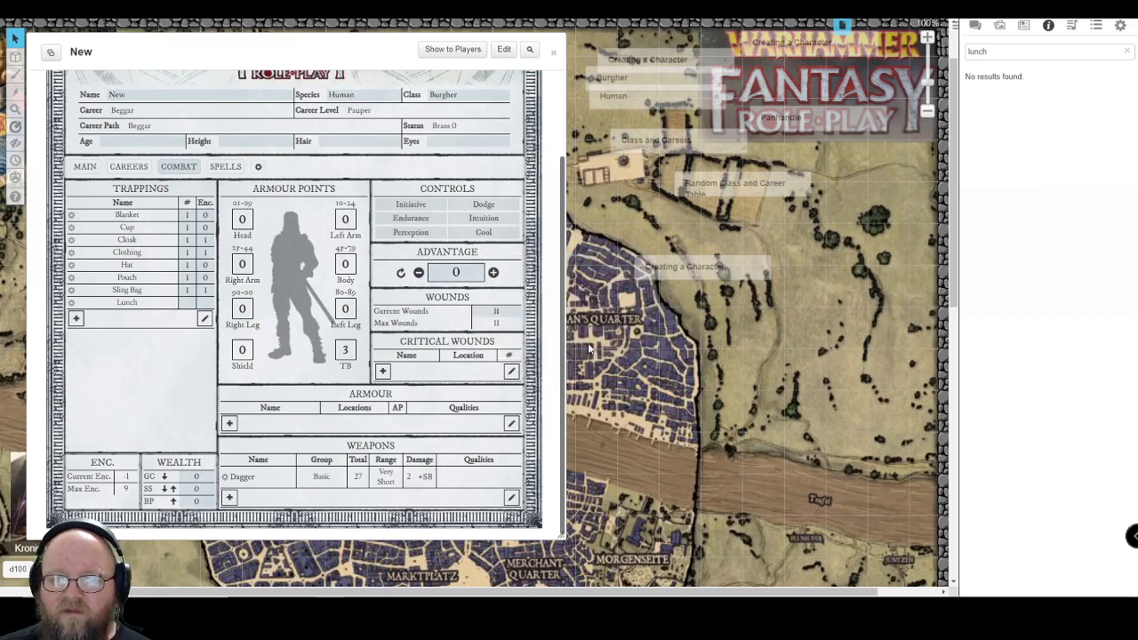
left_click(975, 27)
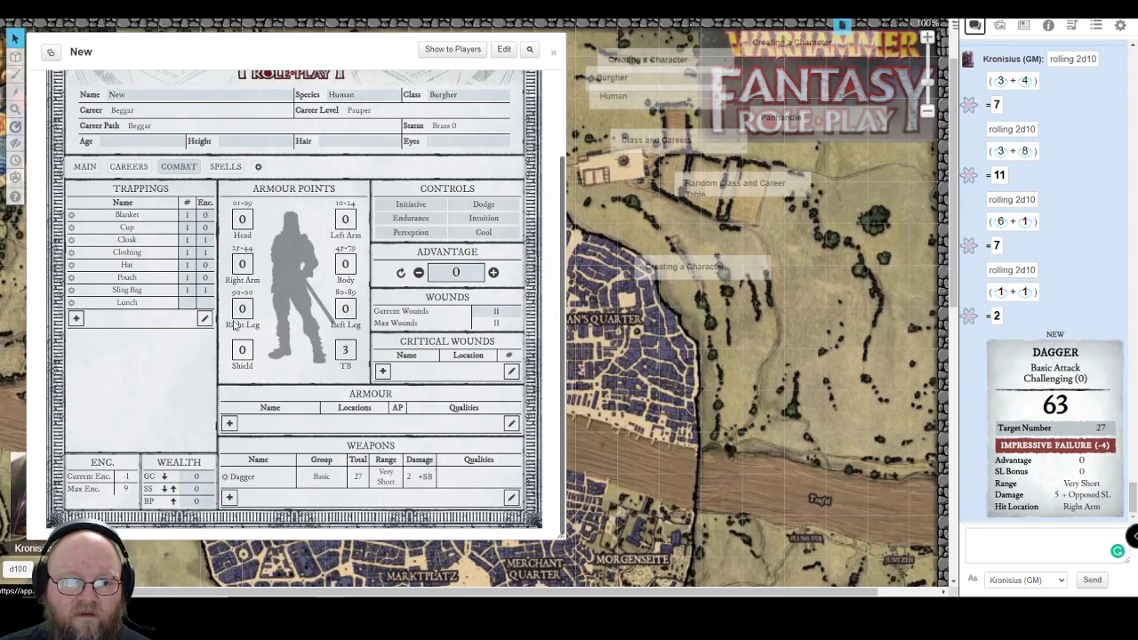
Search the compendium for "age", open the Adding Detail: Age rules and move them clear of the sheet's header fields
scroll(324, 249, "up", 3)
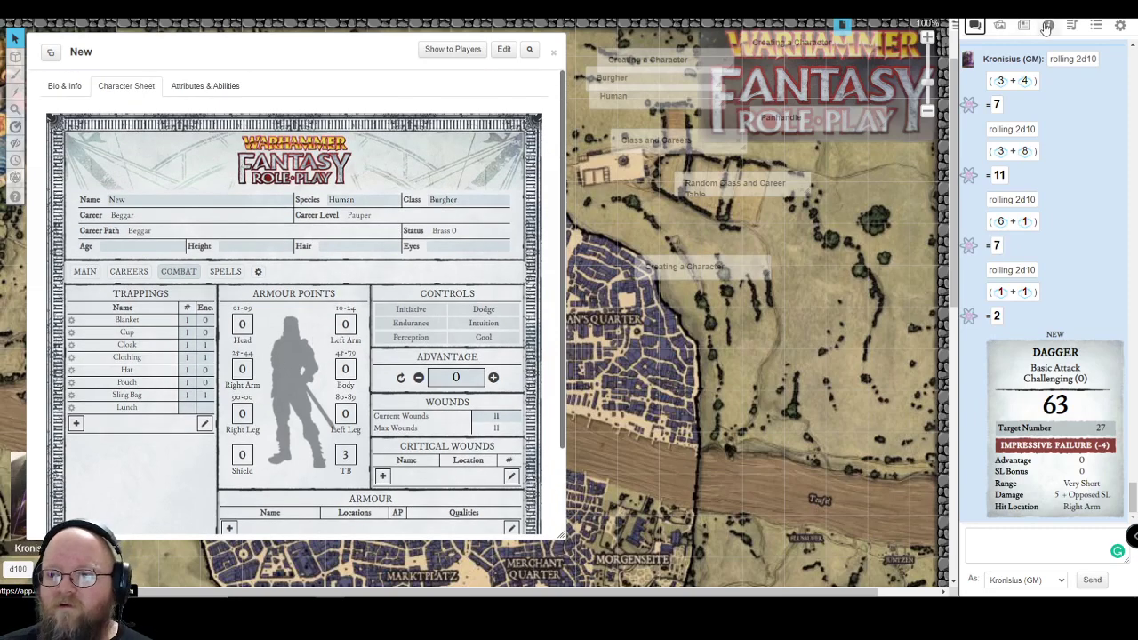
left_click(1048, 26)
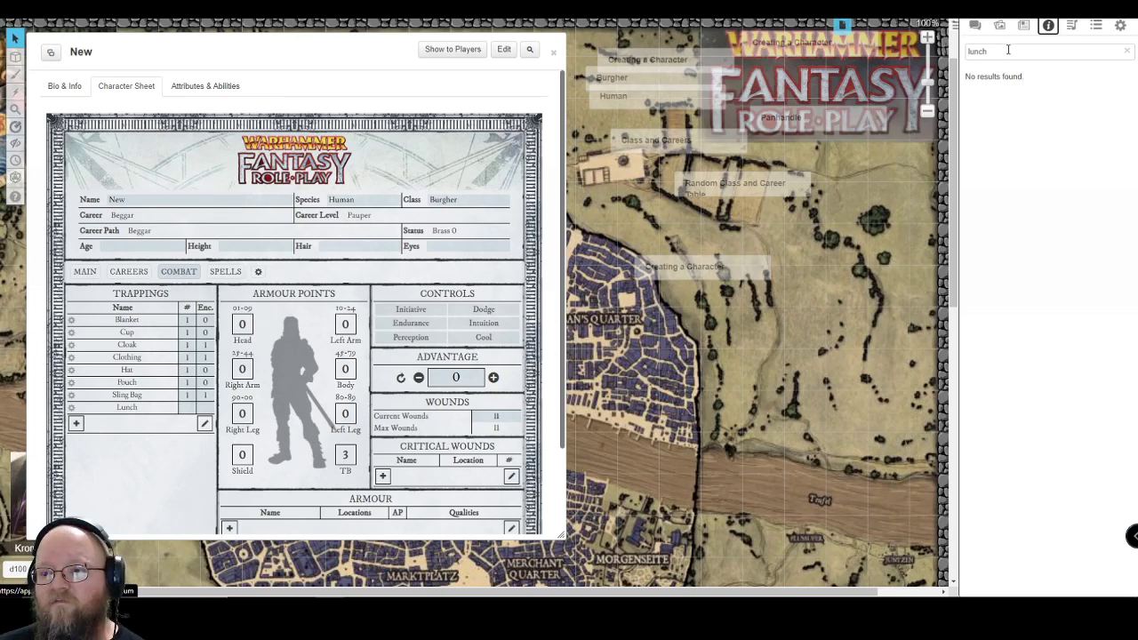
double_click(969, 52)
type("gge")
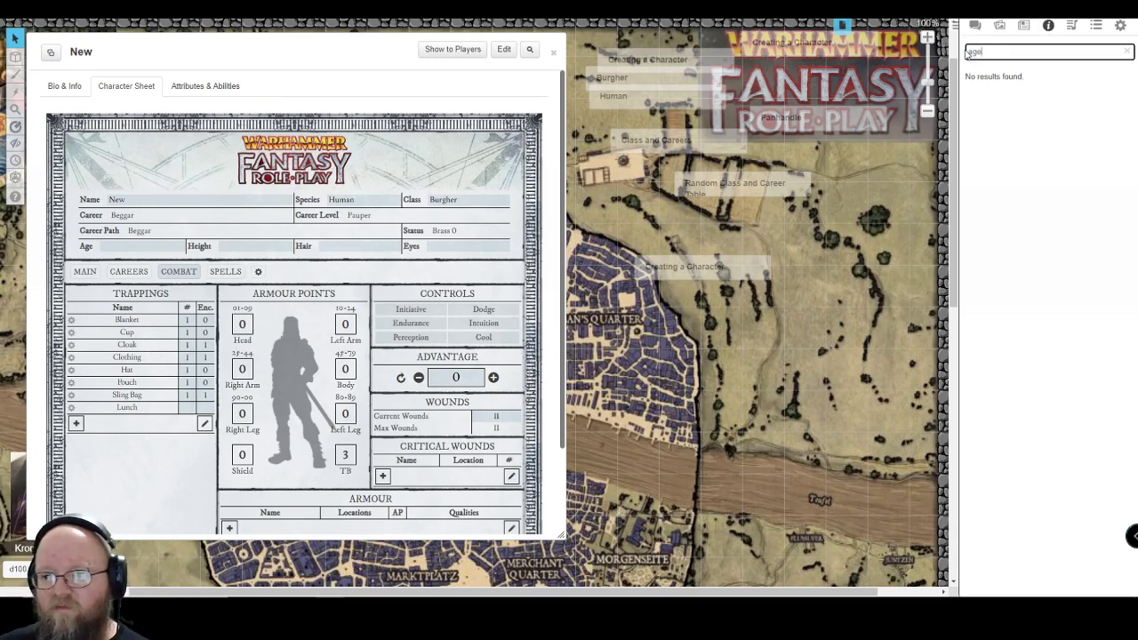
left_click(997, 113)
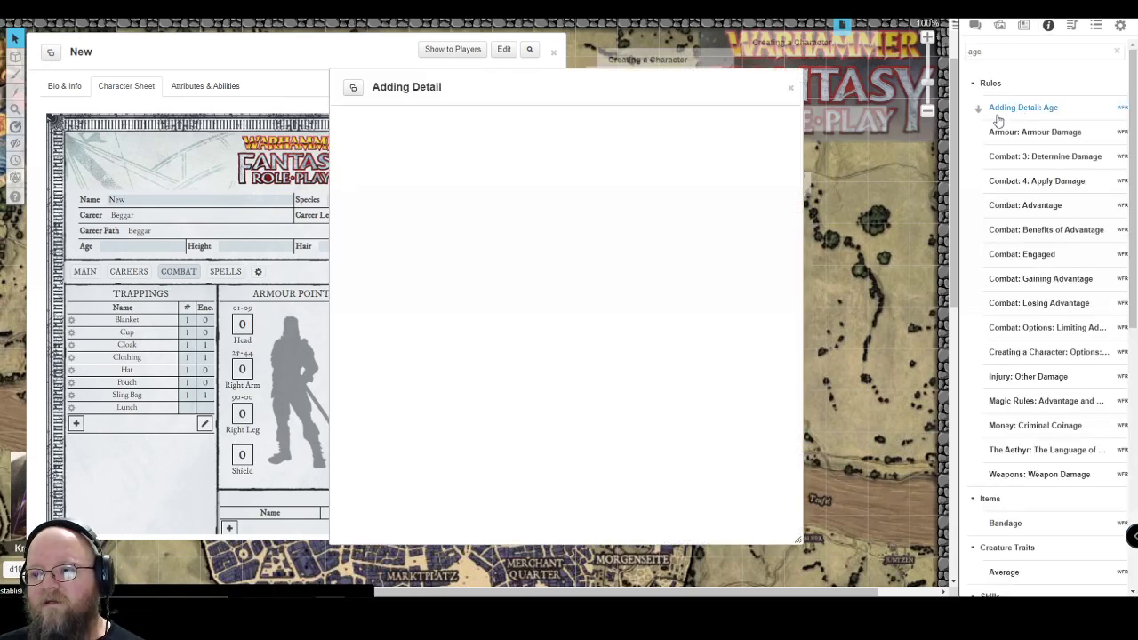
left_click_drag(551, 86, 750, 74)
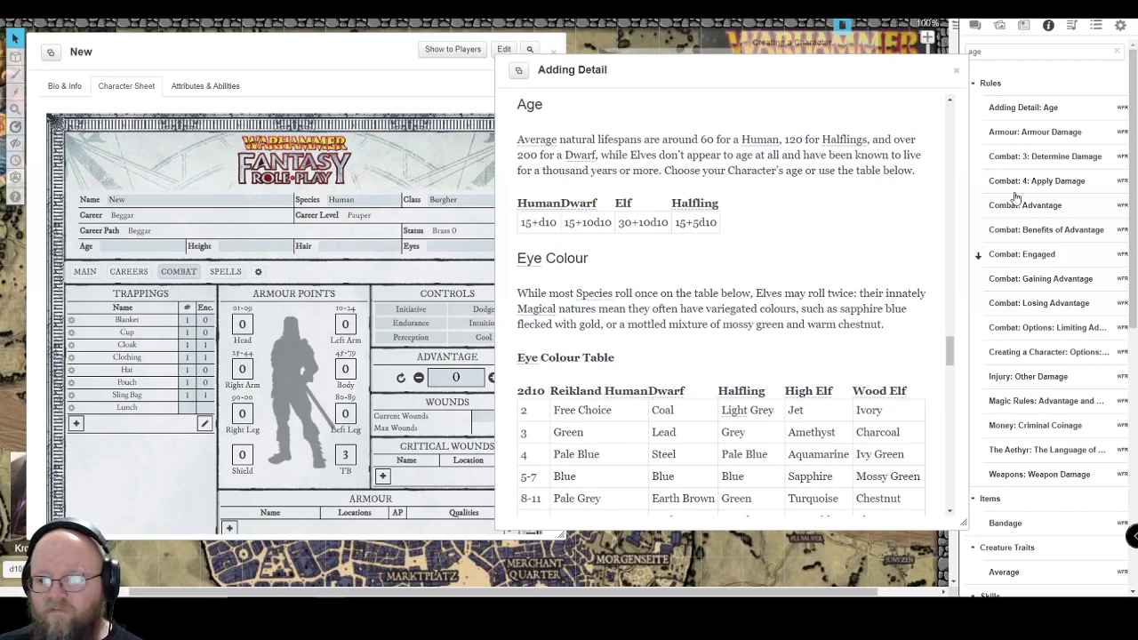
Roll d10+15 in the chat for the human's age and enter 22 as the character's Age
left_click(975, 26)
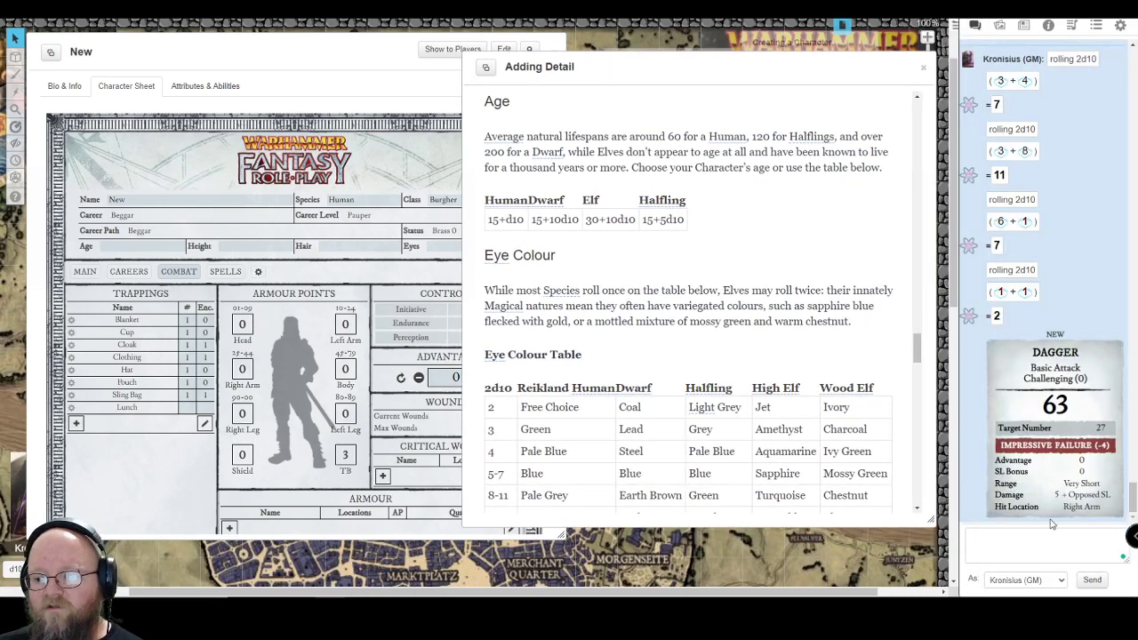
left_click(1040, 547)
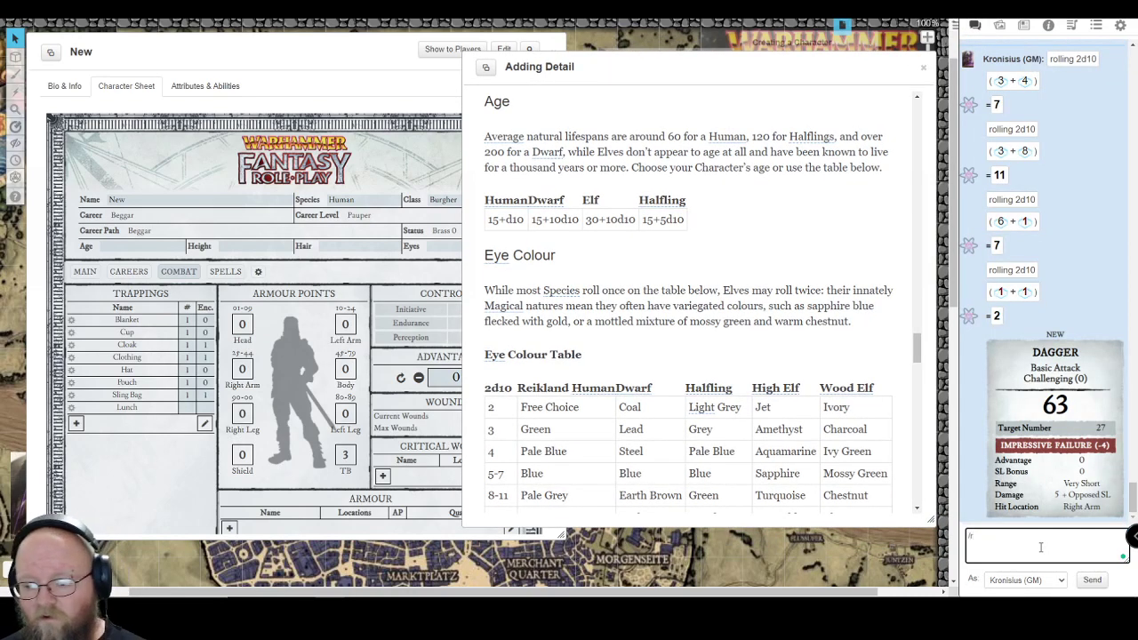
type("/r d10+15")
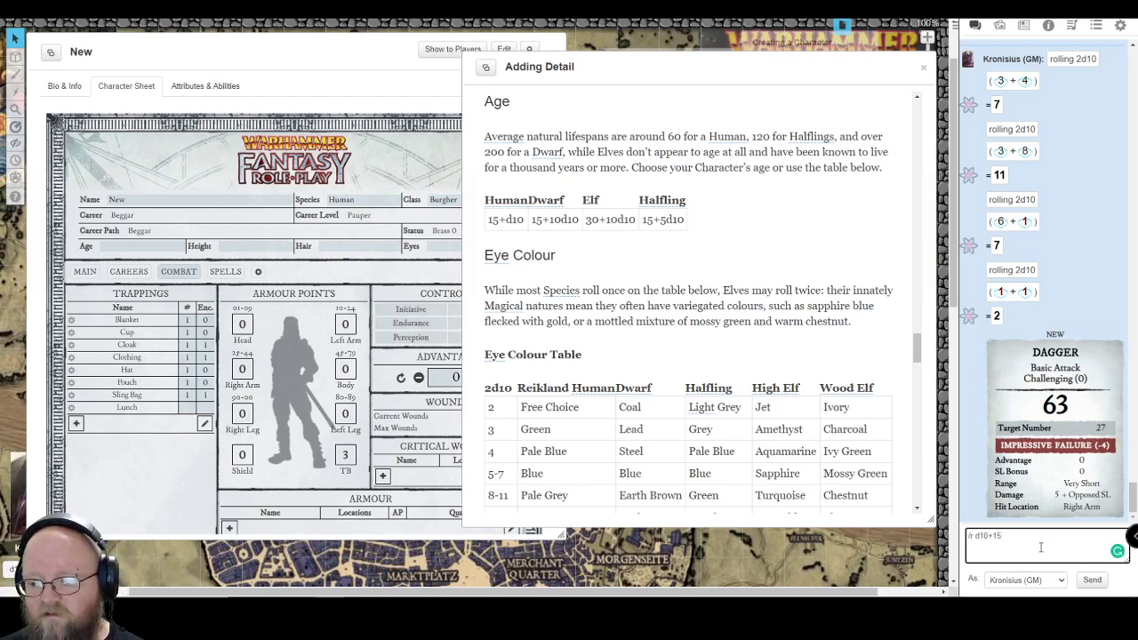
key("Return")
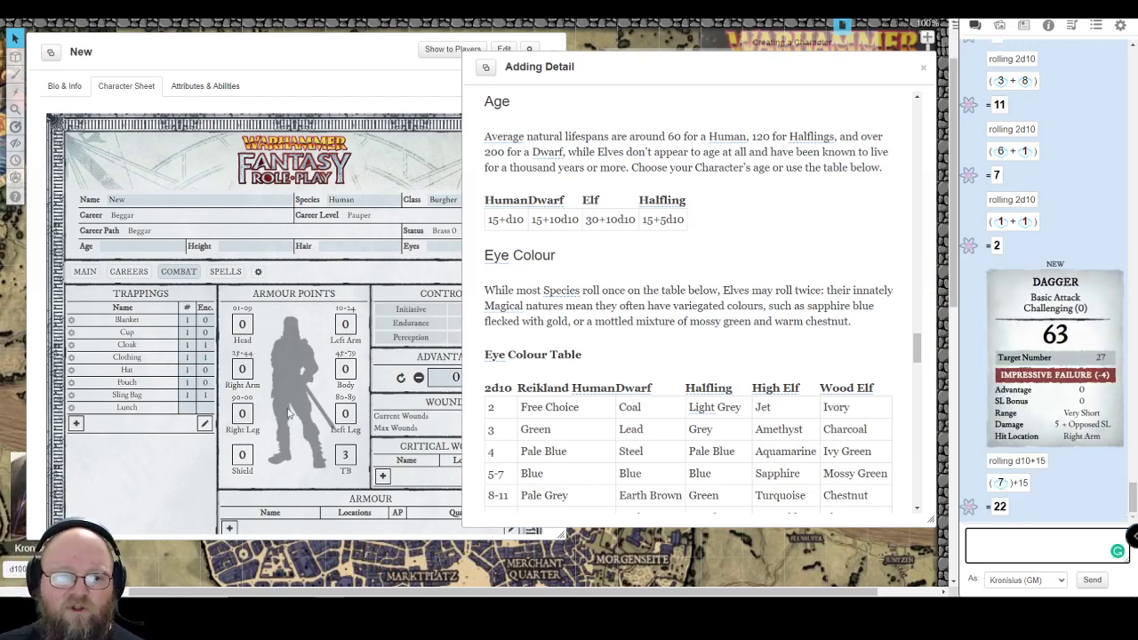
left_click(162, 247)
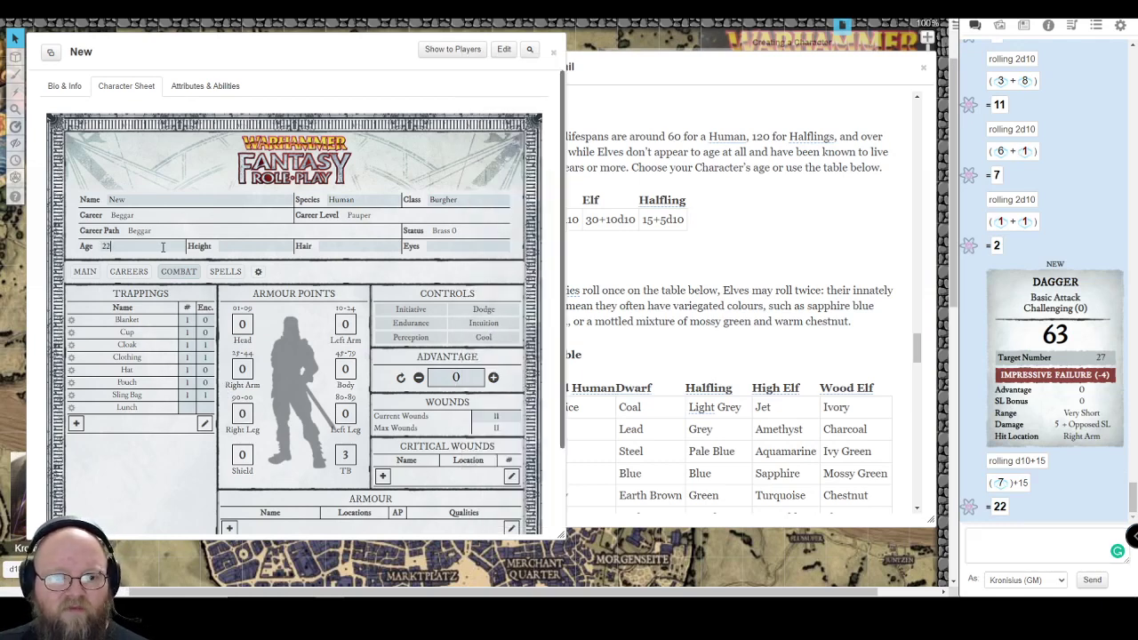
Roll 2d10 in the chat against the Reikland Human column of the Eye Colour Table and enter Blue as the character's Eyes
left_click(675, 76)
scroll(711, 204, "down", 3)
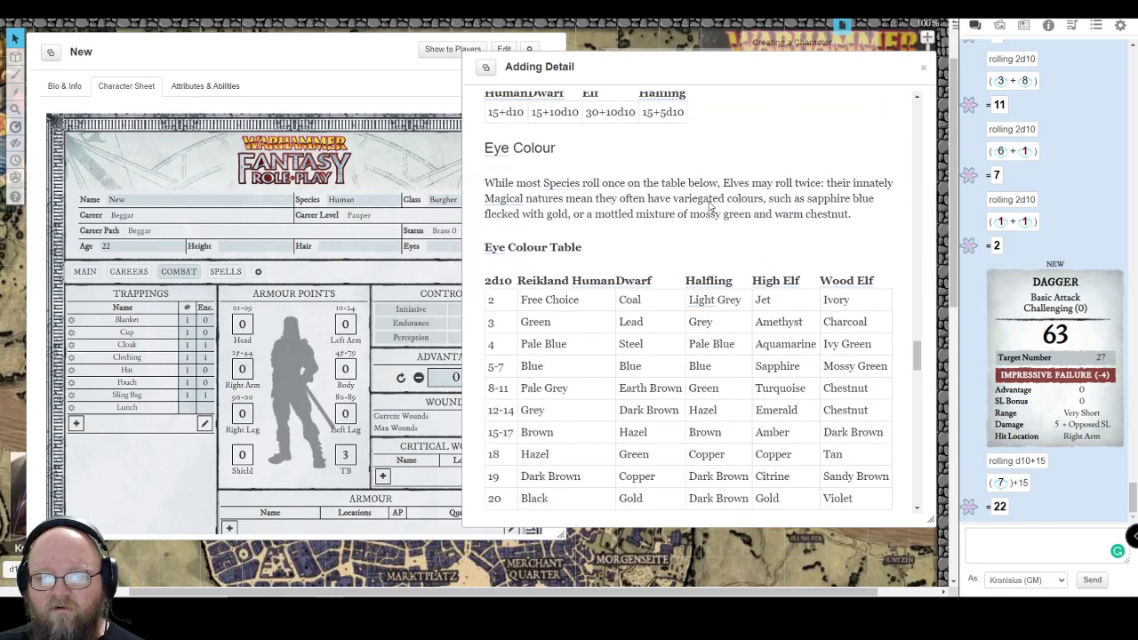
scroll(709, 205, "down", 1)
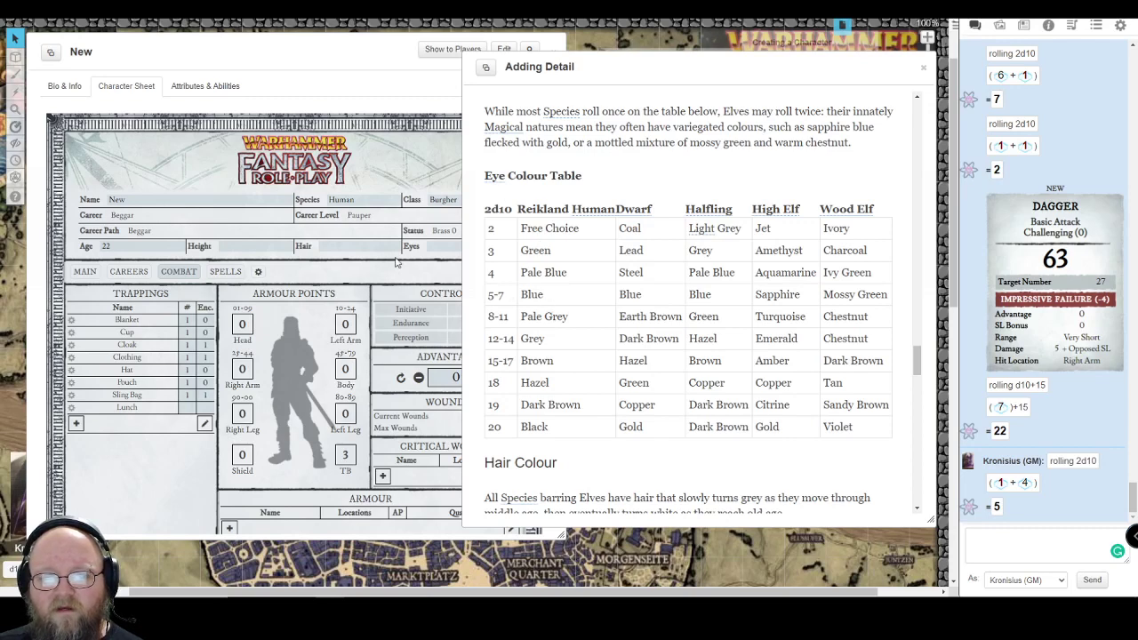
left_click(257, 247)
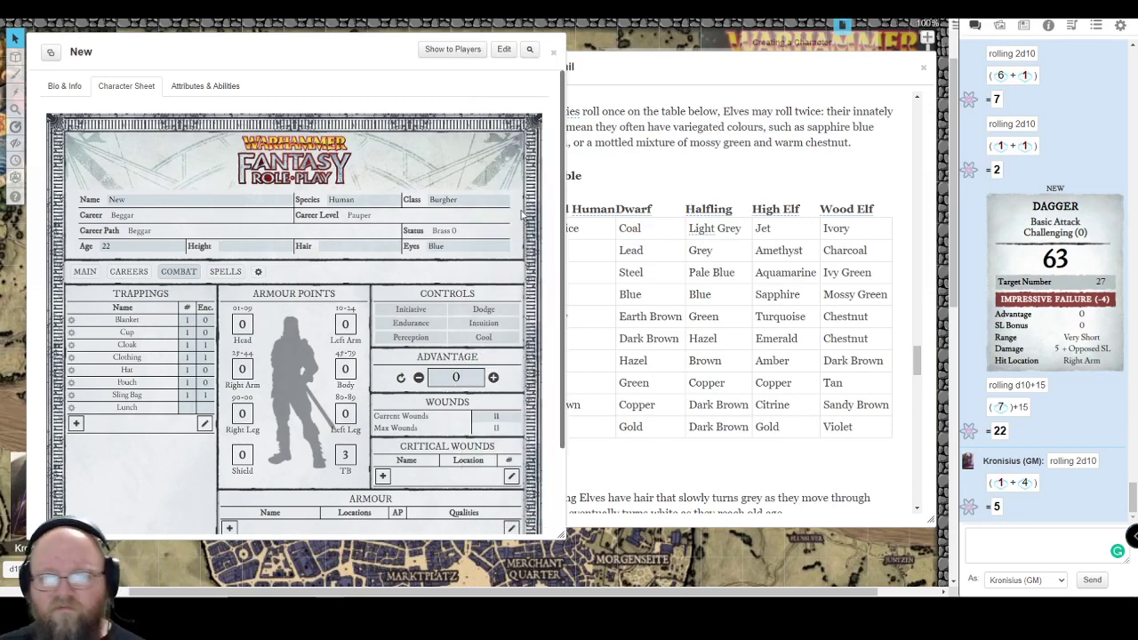
Roll 2d10 in the chat against the Reikland Human column of the Hair Colour Table and enter Dark Brown as the character's Hair
left_click(671, 59)
scroll(673, 266, "down", 6)
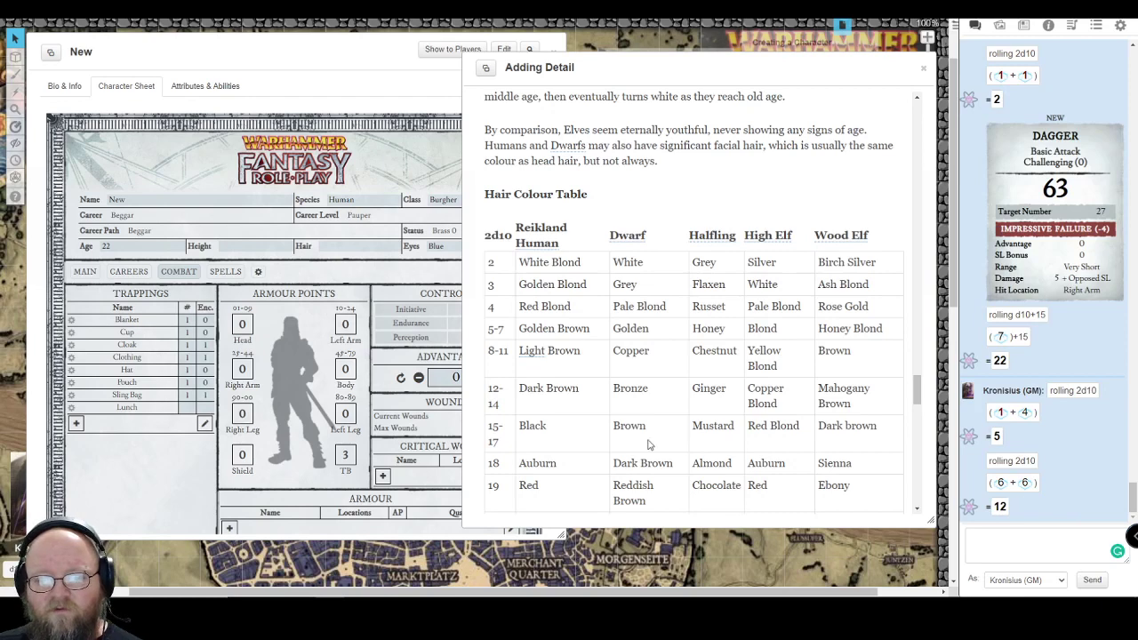
left_click(372, 253)
type("Dark Brown")
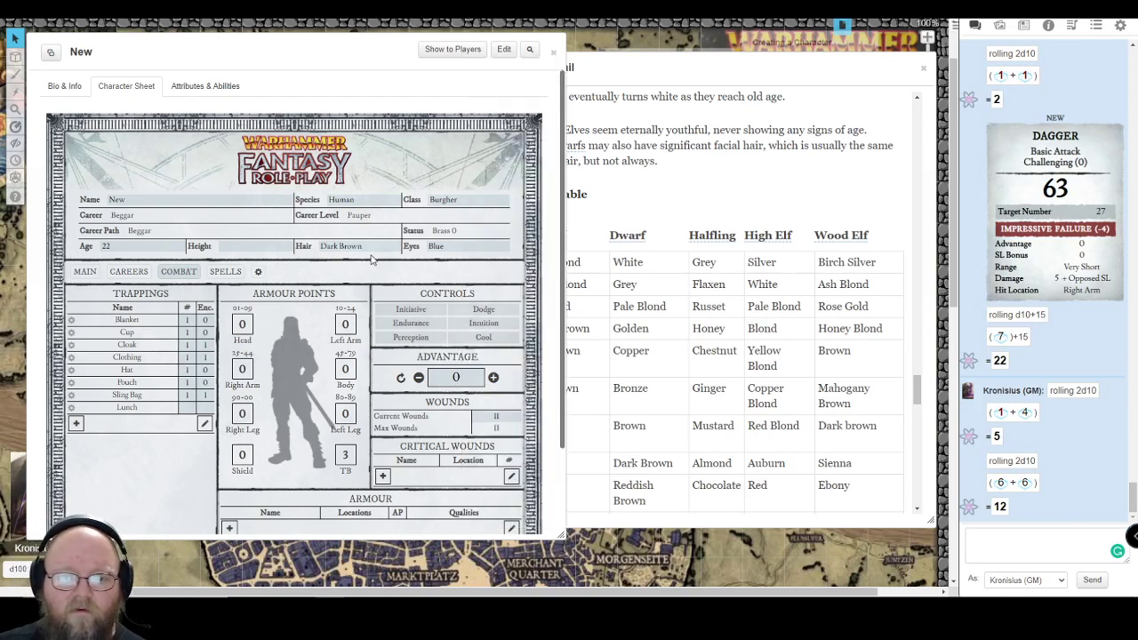
Look up the human height formula in Adding Detail, roll 2d10 in the chat and enter 5'4" as the character's Height
left_click(692, 60)
scroll(737, 286, "down", 5)
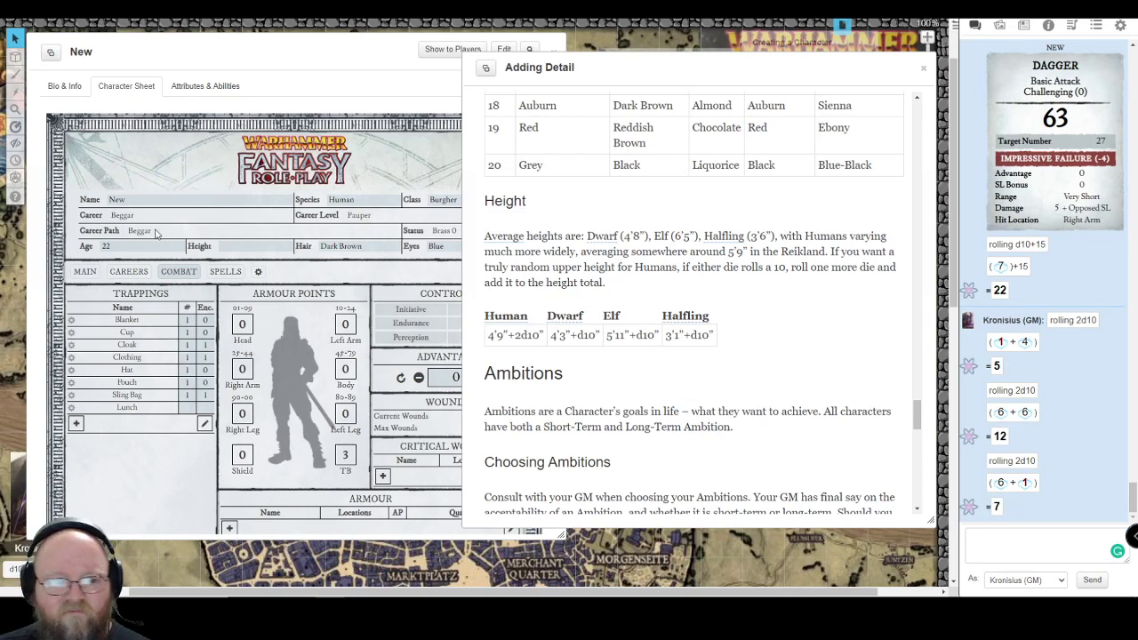
left_click(245, 246)
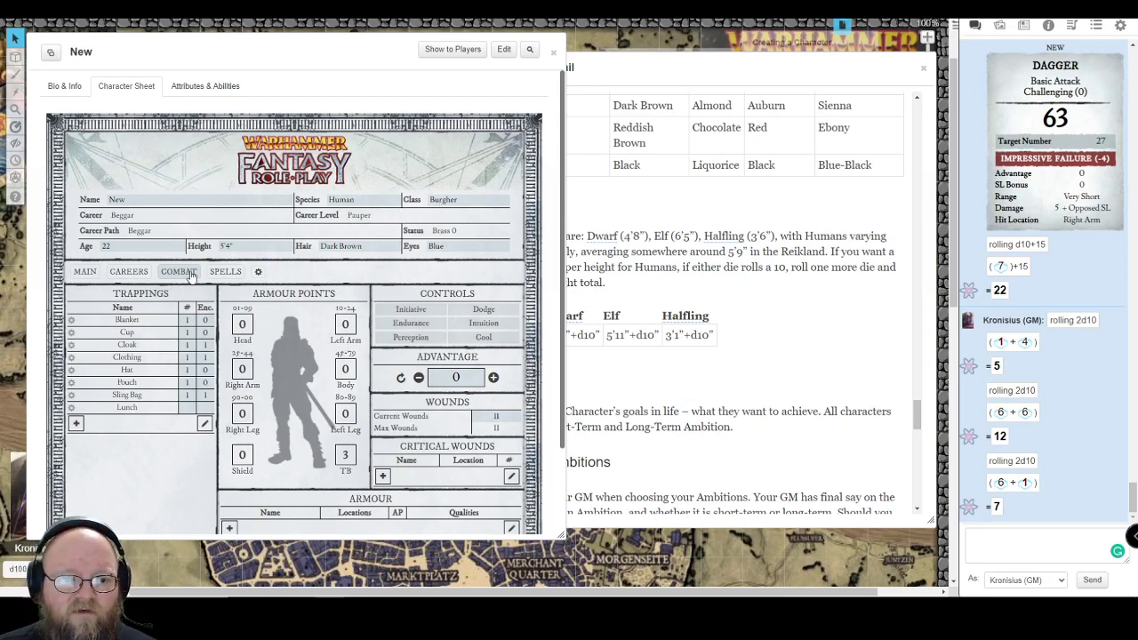
Review the sheet's Careers page, as well as the characteristics, skills and talents on the Main page
left_click(128, 273)
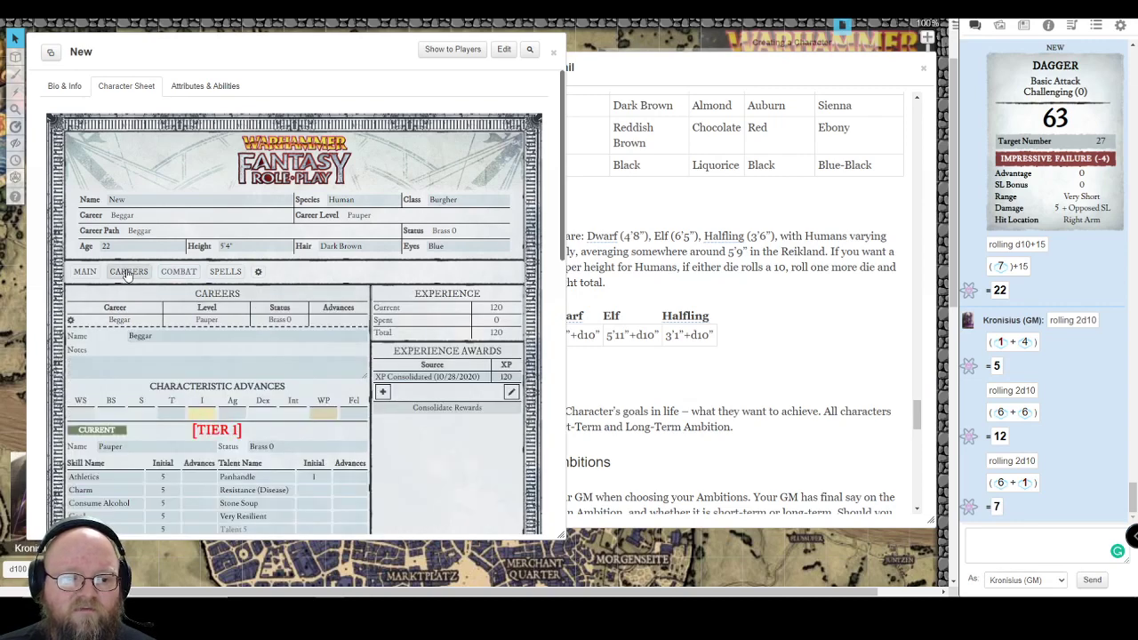
scroll(129, 276, "down", 3)
scroll(130, 276, "up", 3)
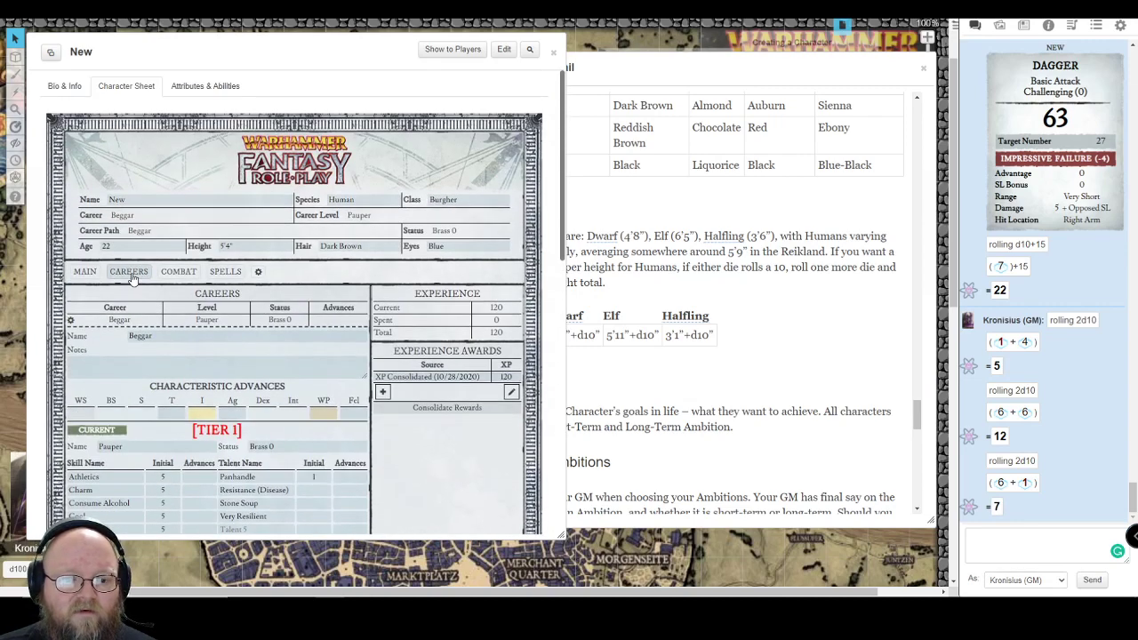
left_click(92, 271)
scroll(224, 304, "down", 3)
scroll(226, 304, "down", 5)
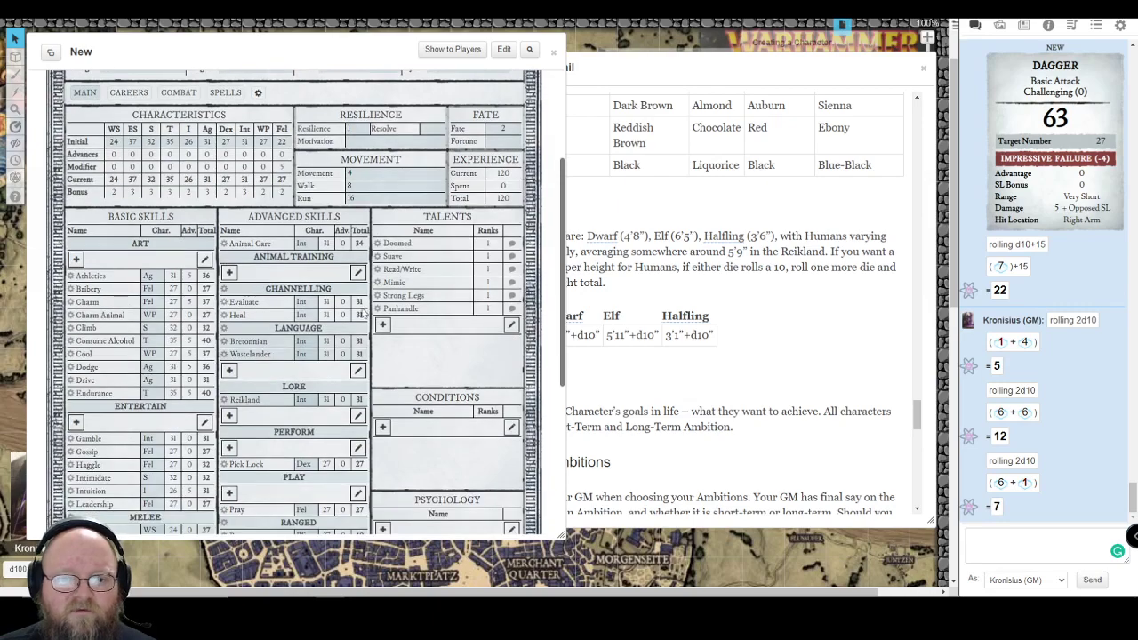
scroll(323, 302, "up", 5)
scroll(323, 302, "up", 3)
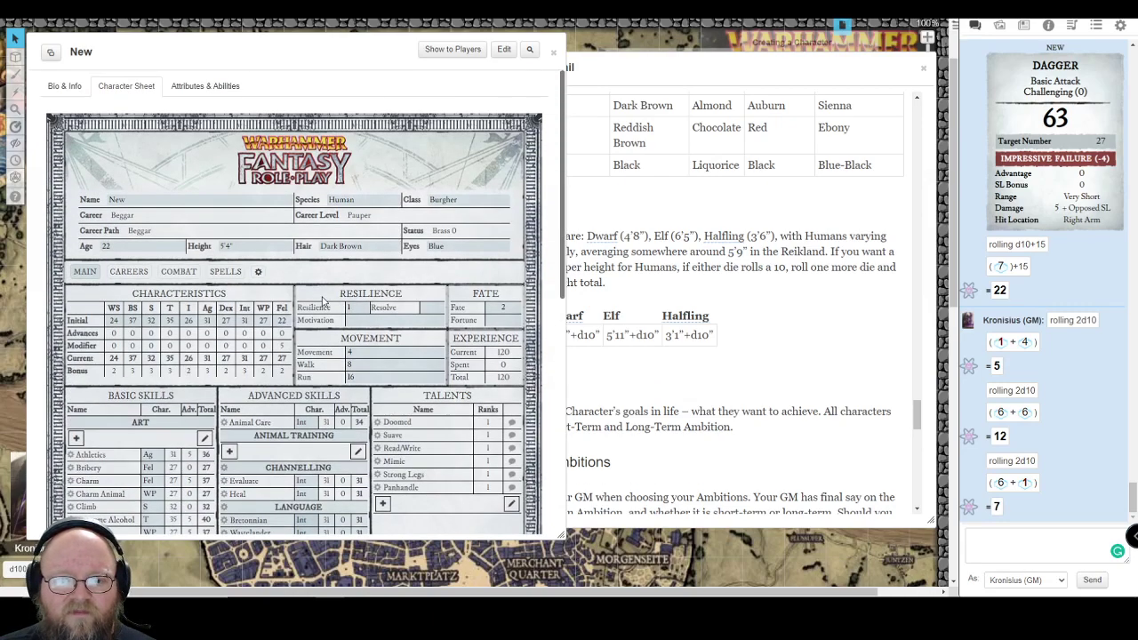
Enter "10 silver" as the character's short-term ambition and "Own a home" as the long-term ambition
scroll(323, 302, "down", 8)
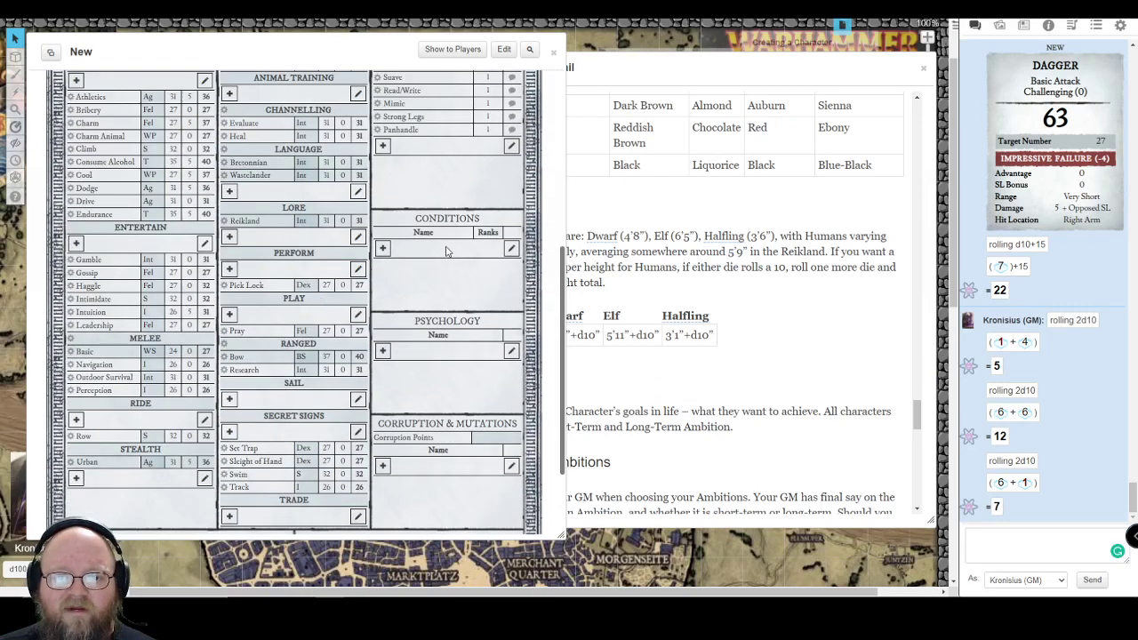
scroll(447, 249, "down", 3)
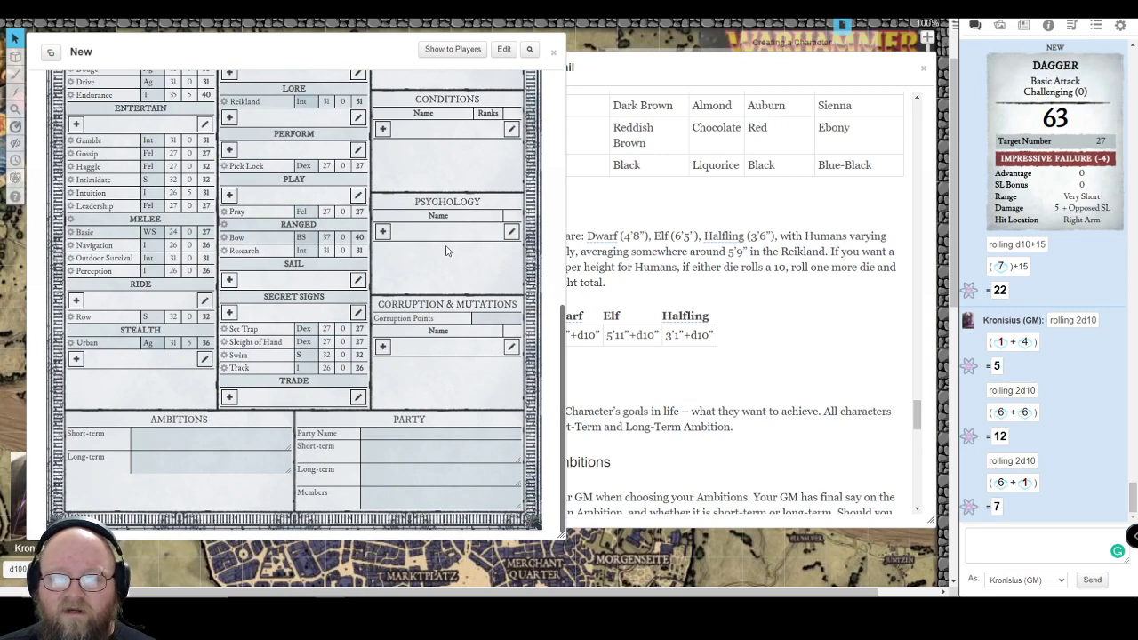
scroll(448, 262, "down", 1)
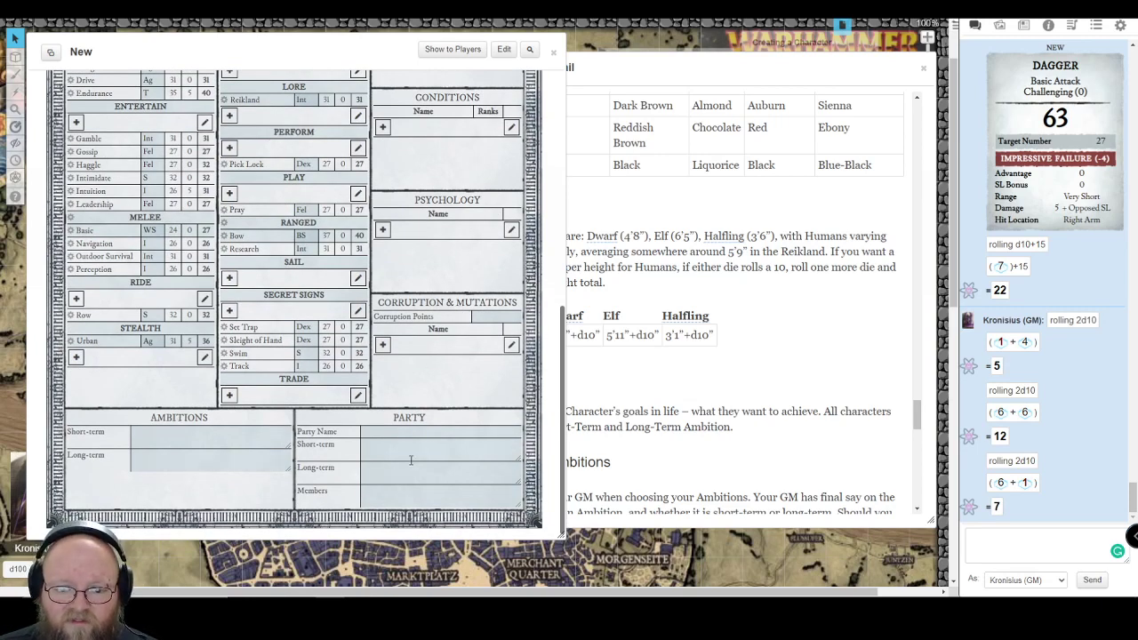
left_click(264, 446)
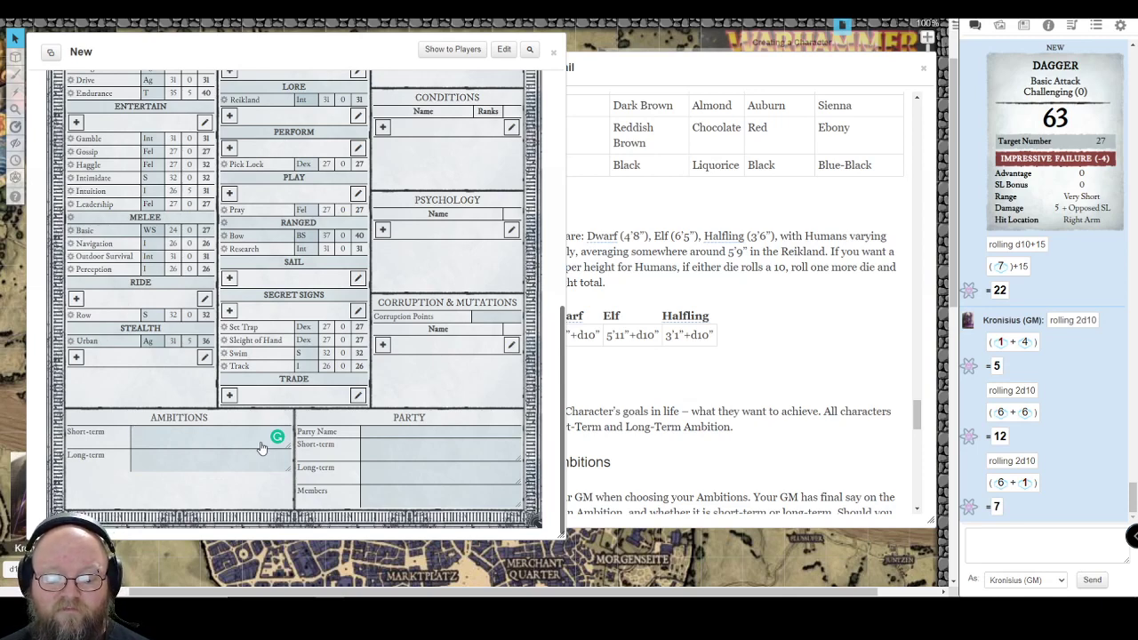
type("Stea")
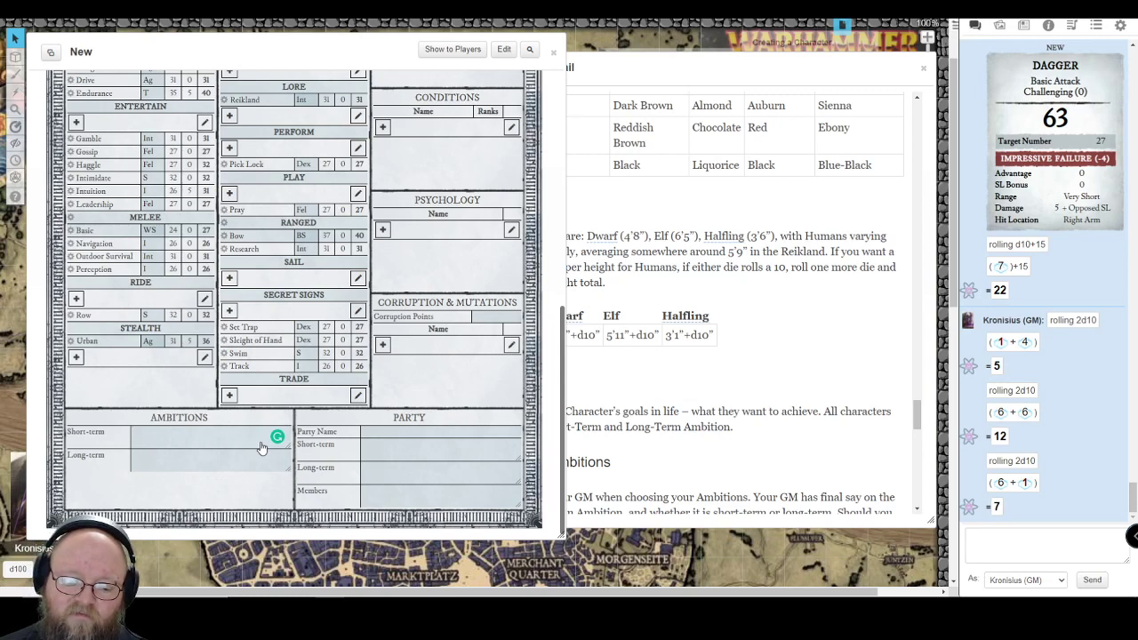
type("To")
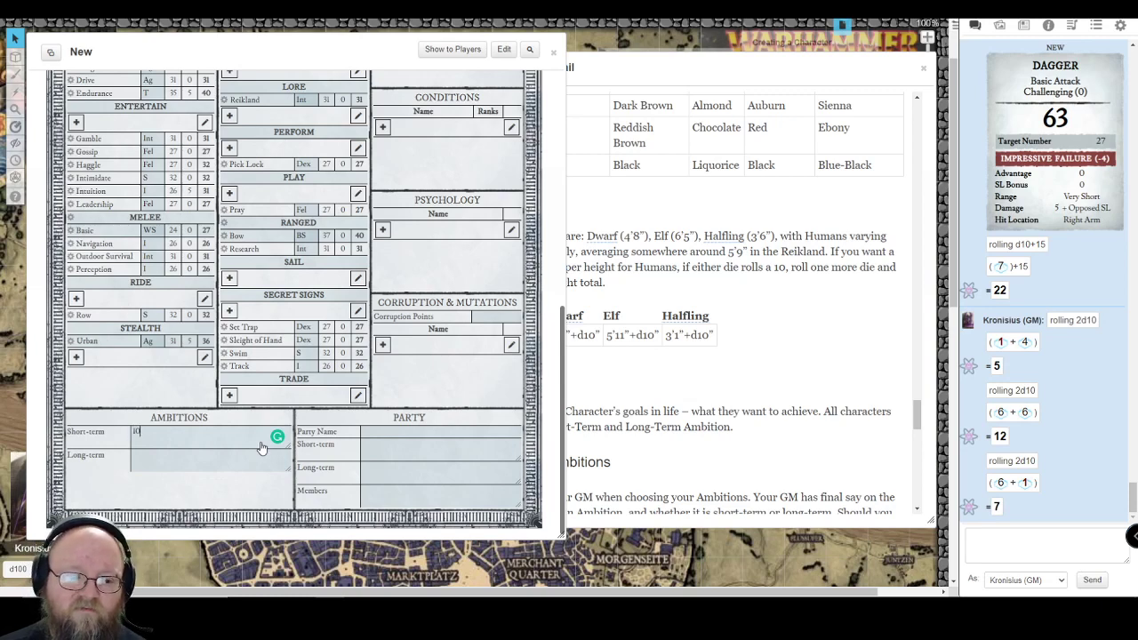
type(" silver")
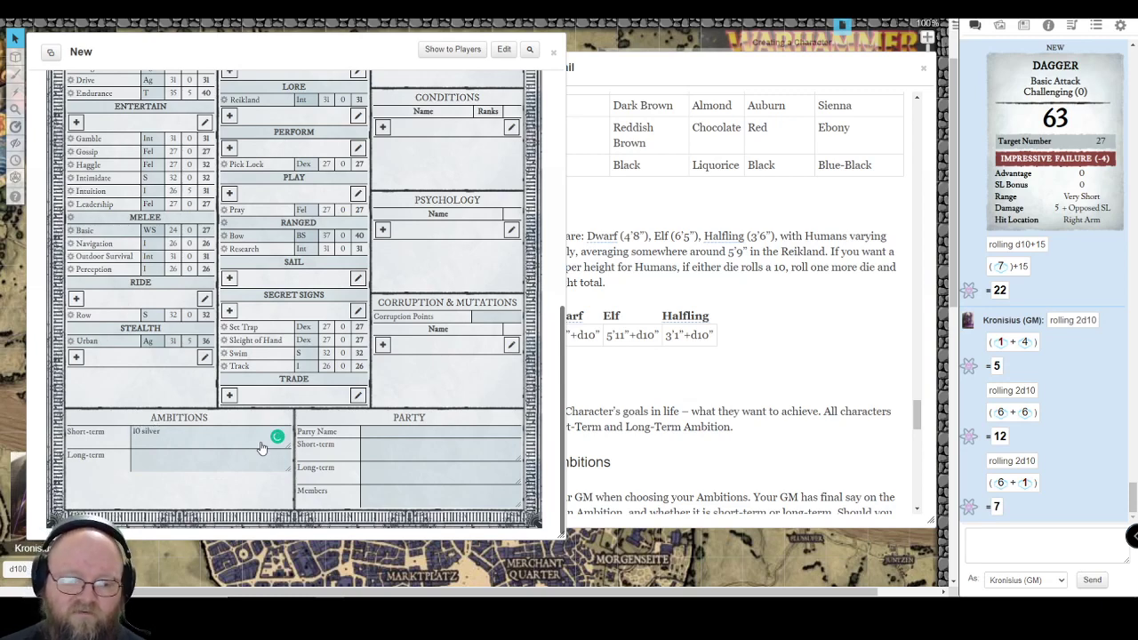
key("Tab")
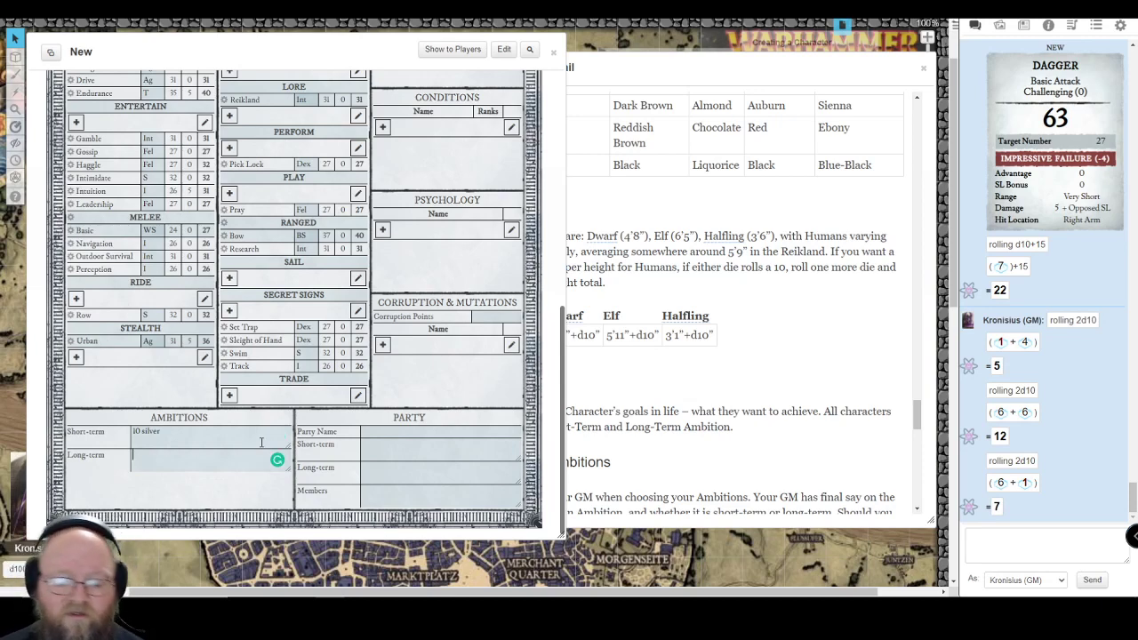
type("Own")
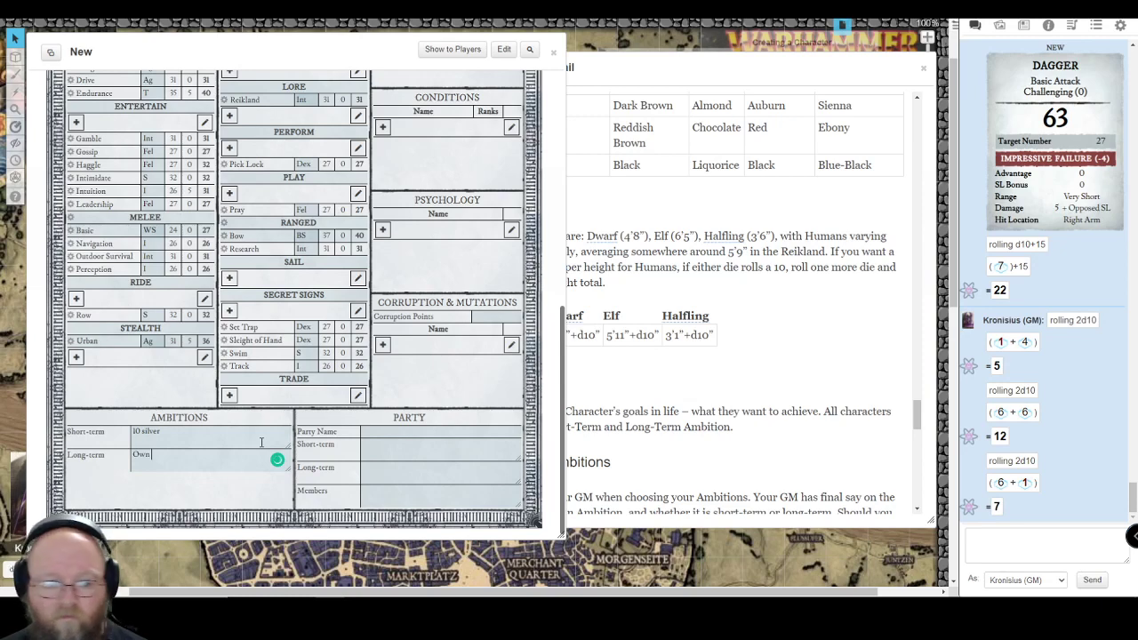
type(" a home")
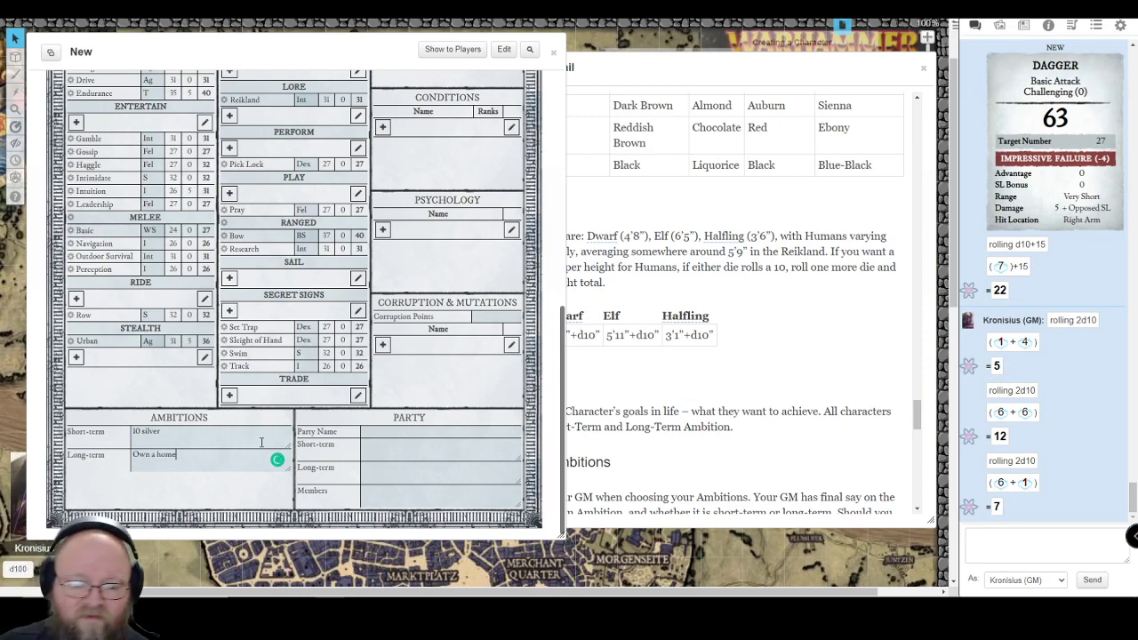
Name the party "Plot Busters!" and place the cursor in the party's Members field
left_click(405, 447)
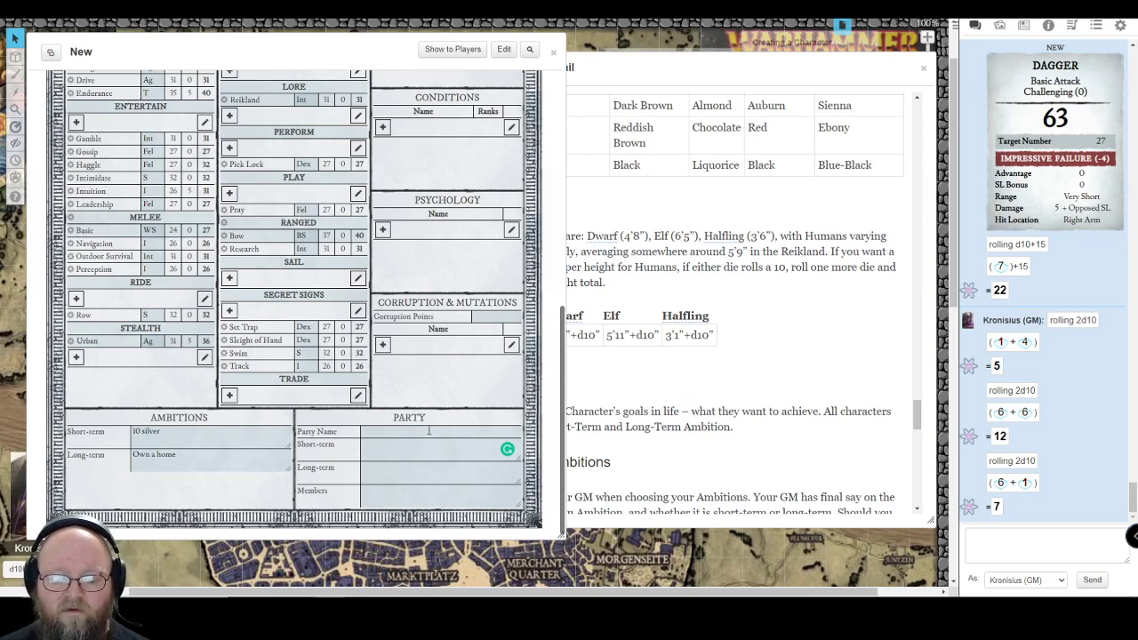
left_click(428, 430)
type("Plot Busters!")
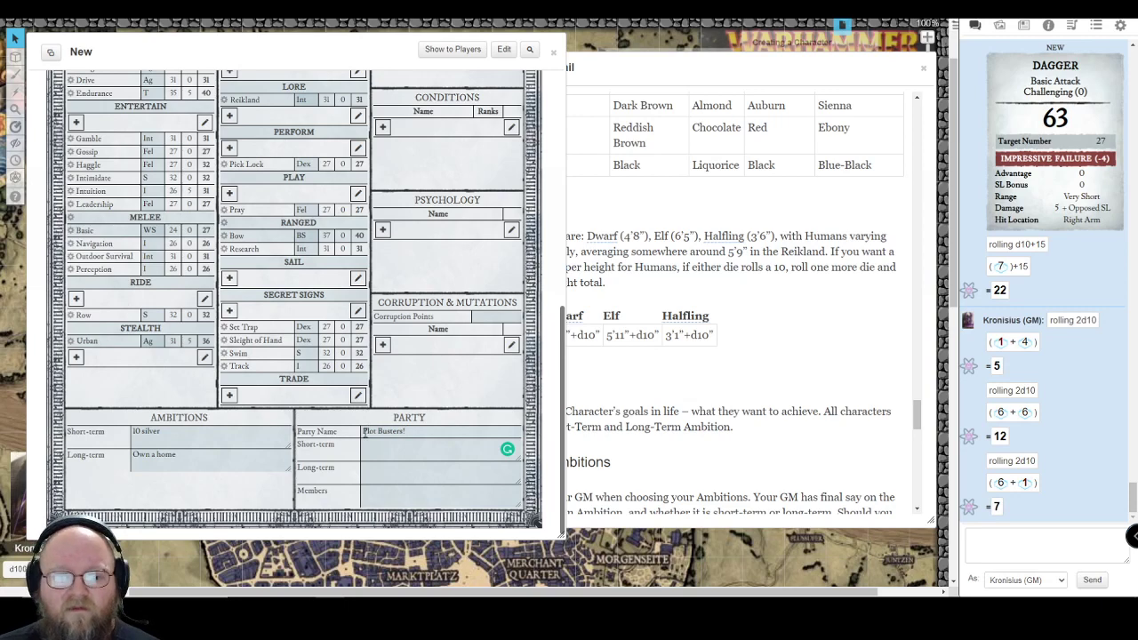
left_click(368, 495)
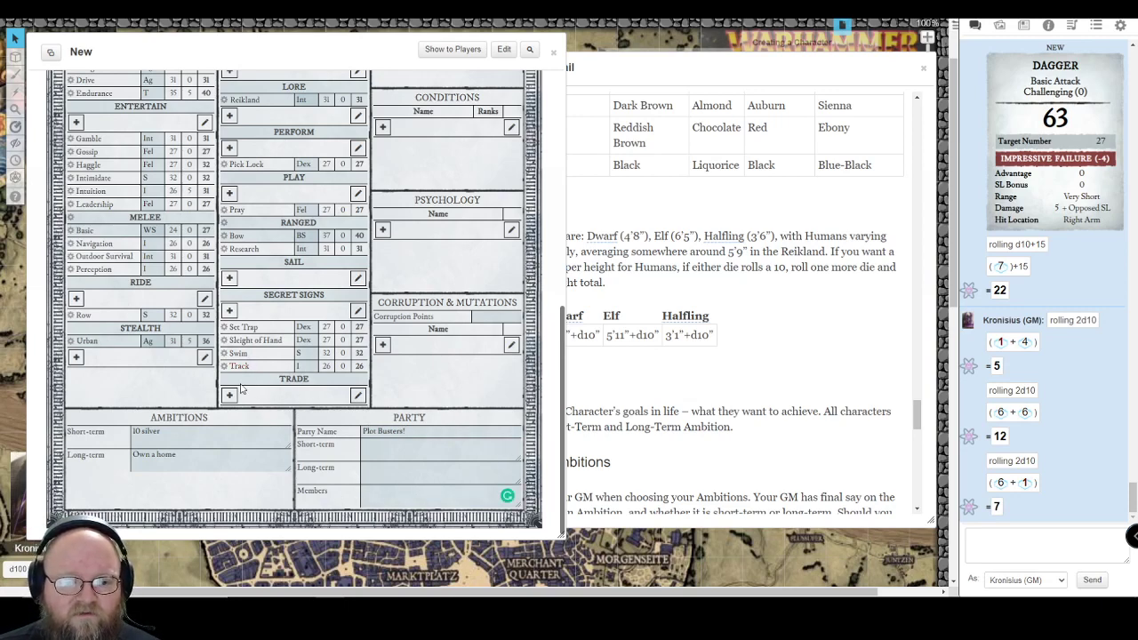
In the sheet's roll options, set Automatic Success & Failure to 01/96-100 and Initiative to 1d10+IB+AgB
scroll(338, 345, "up", 3)
scroll(339, 345, "up", 5)
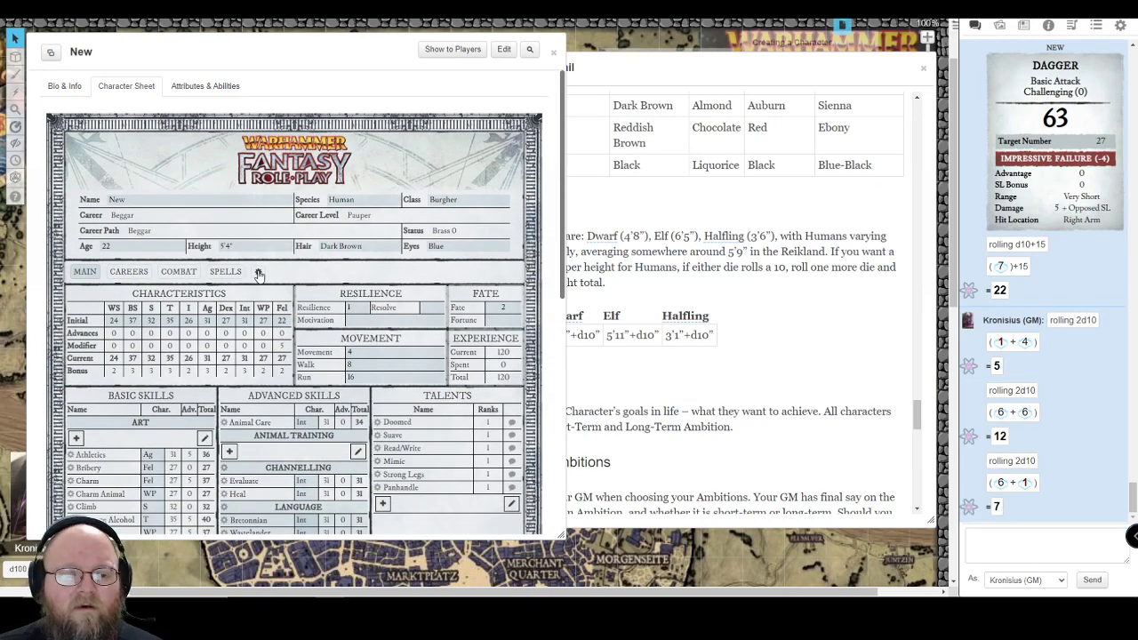
left_click(258, 273)
scroll(338, 342, "down", 1)
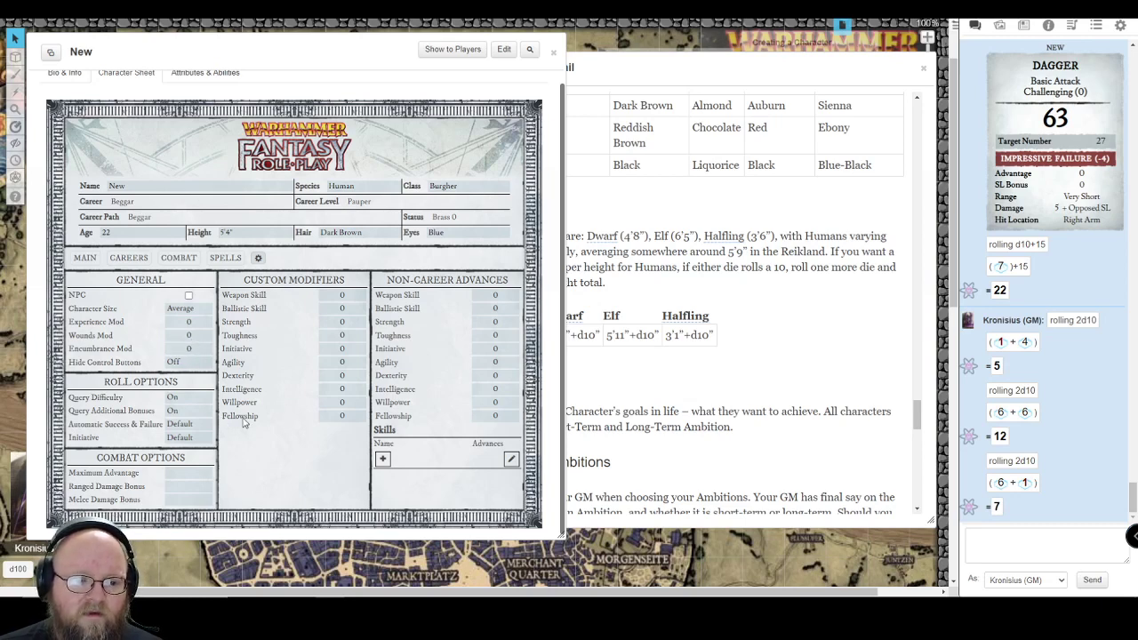
left_click(185, 426)
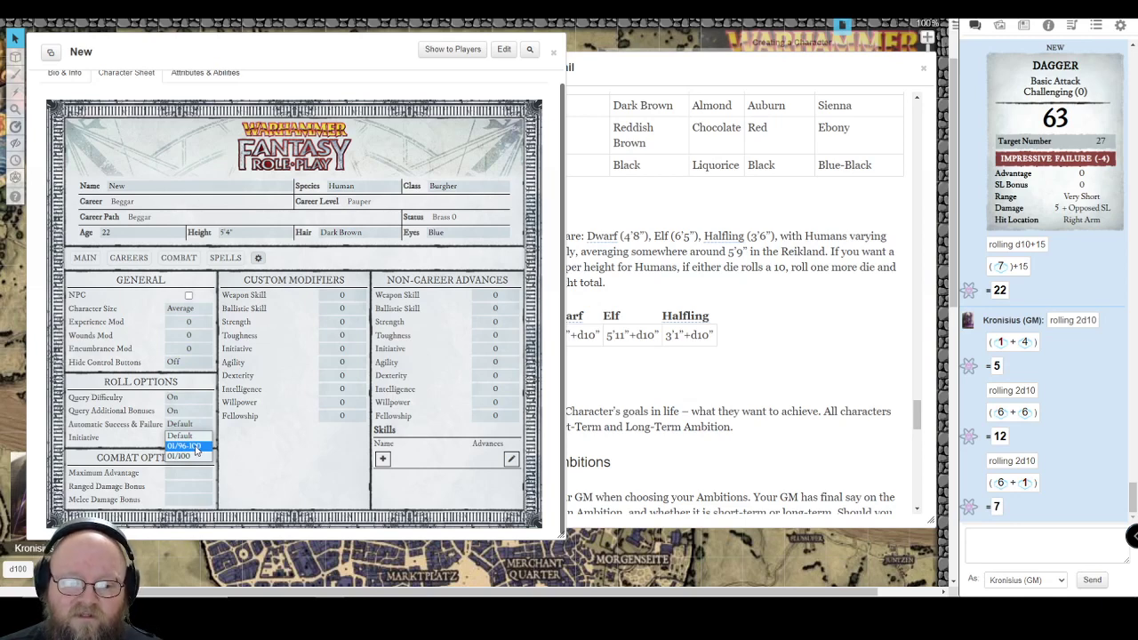
left_click(197, 447)
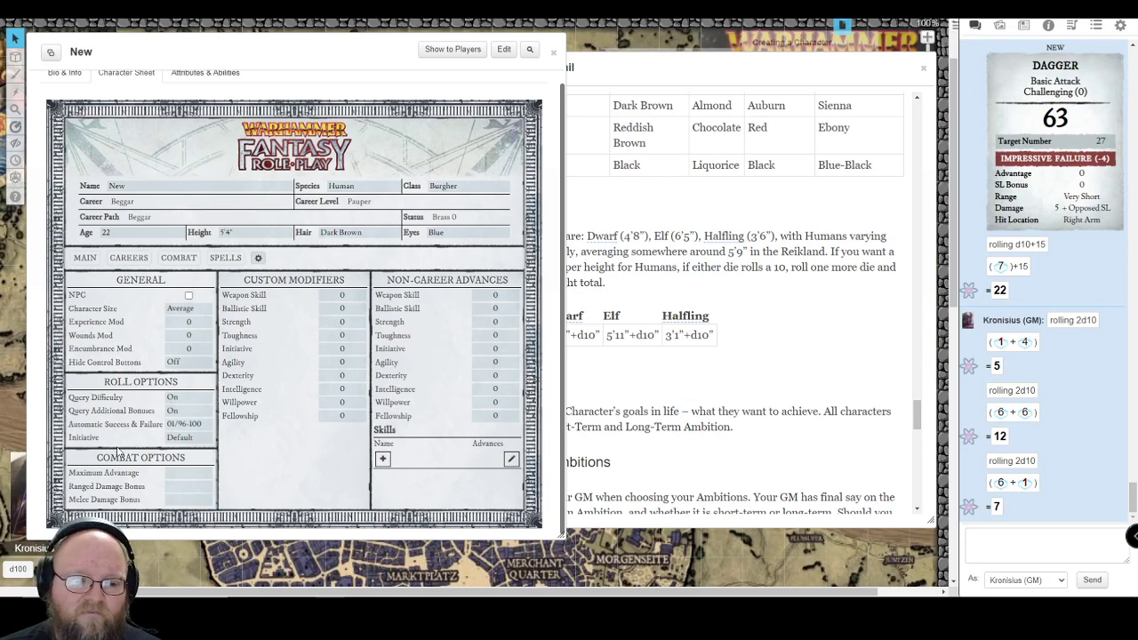
left_click(187, 442)
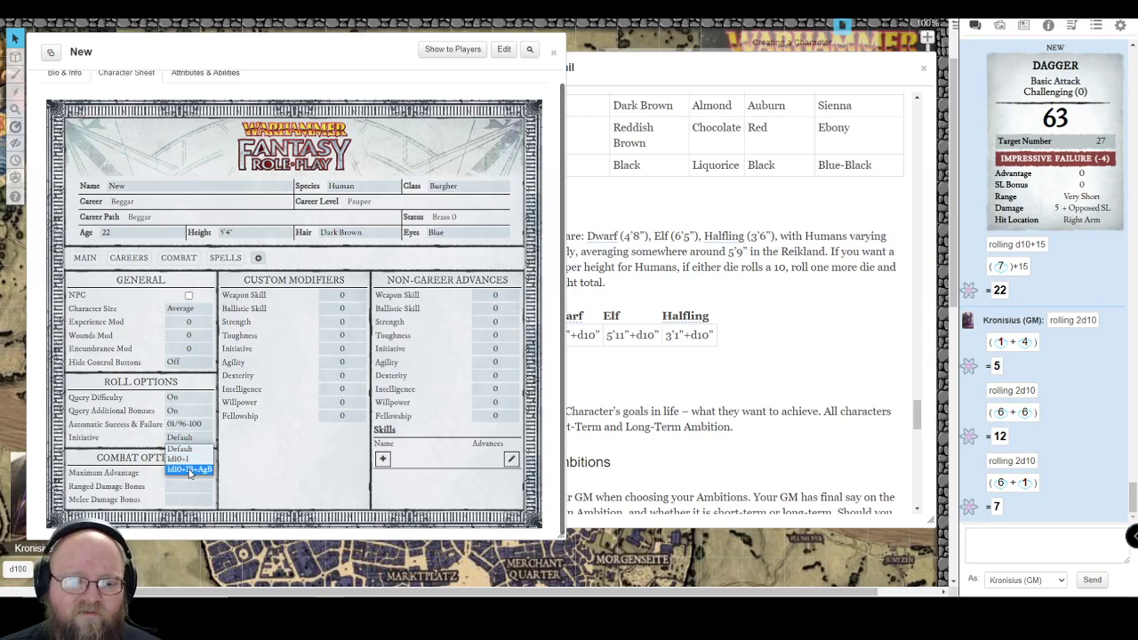
left_click(188, 471)
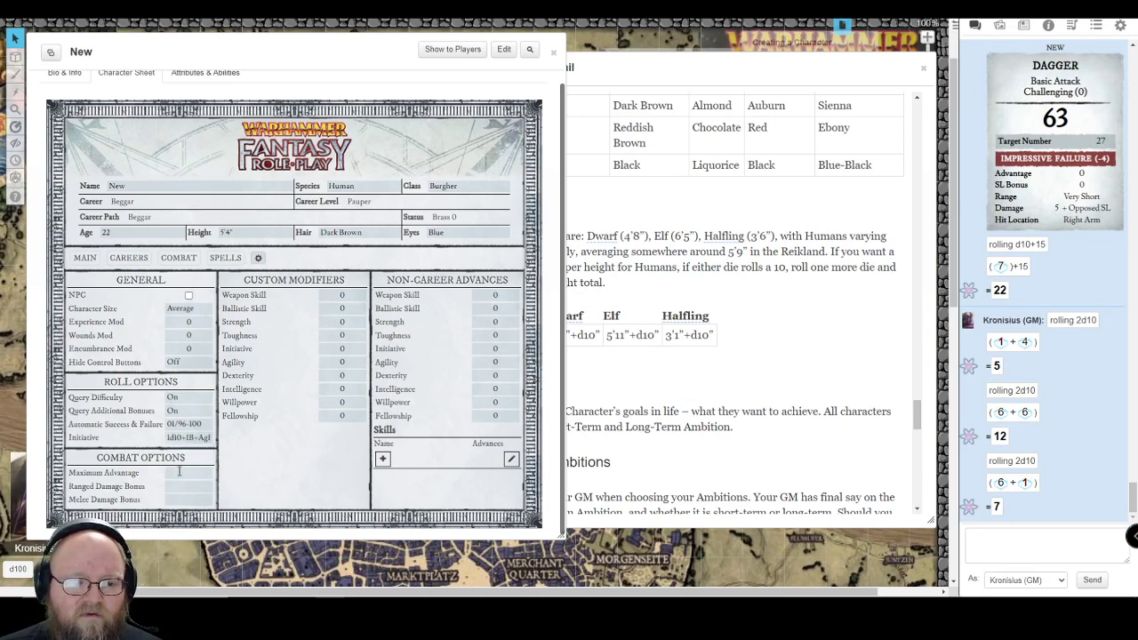
Check the Initiative and Agility characteristics, and set Maximum Advantage to 2 in the sheet's combat options
left_click(85, 263)
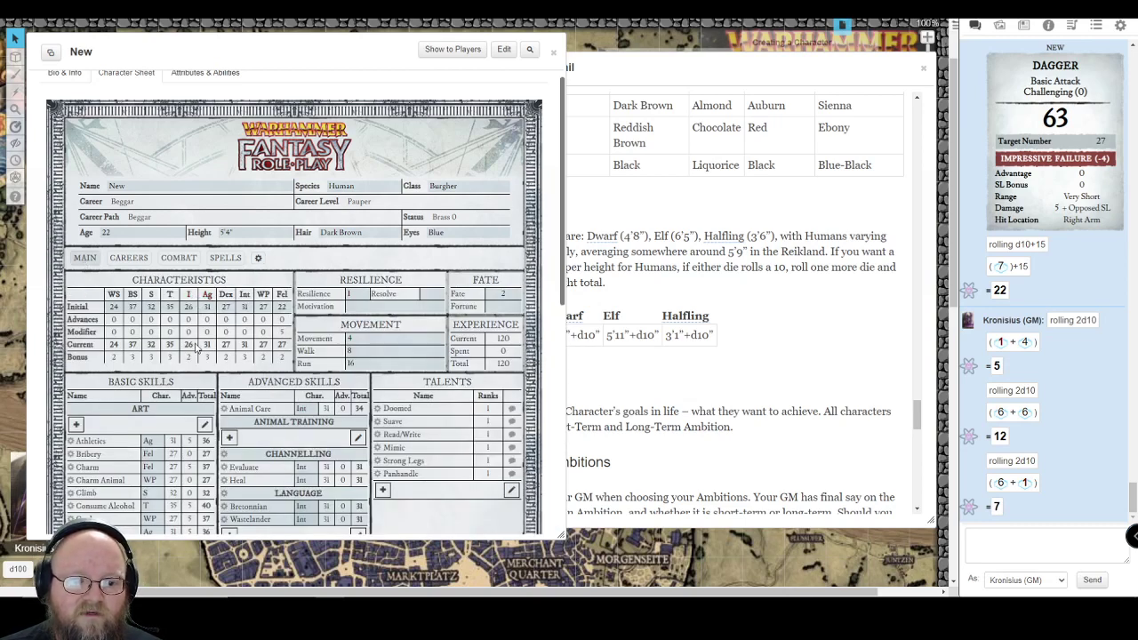
left_click(179, 258)
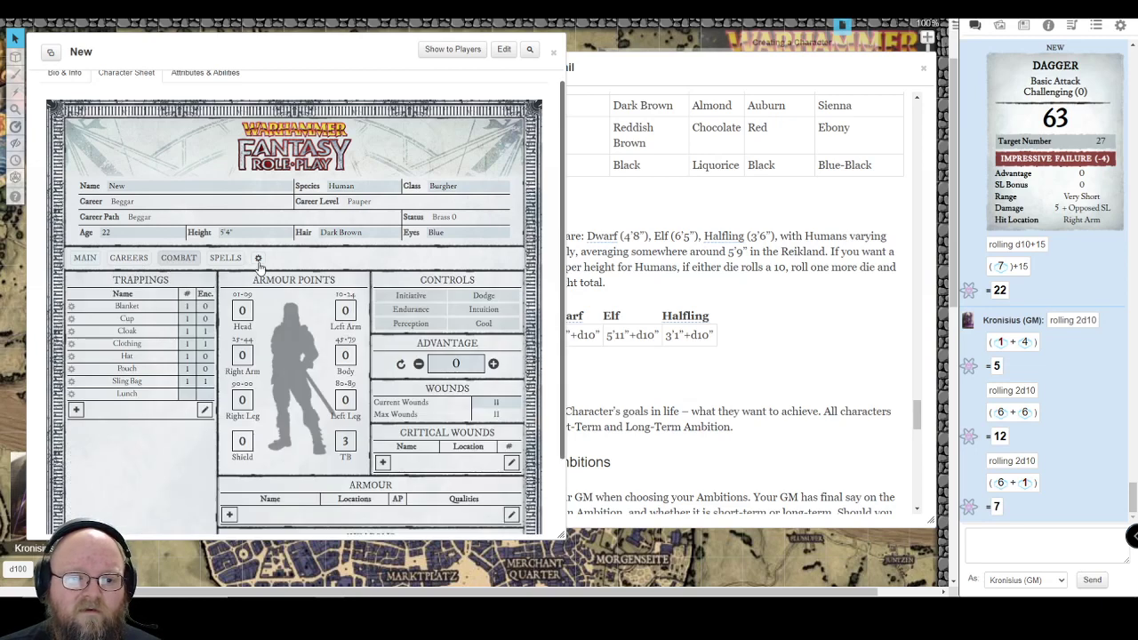
left_click(258, 261)
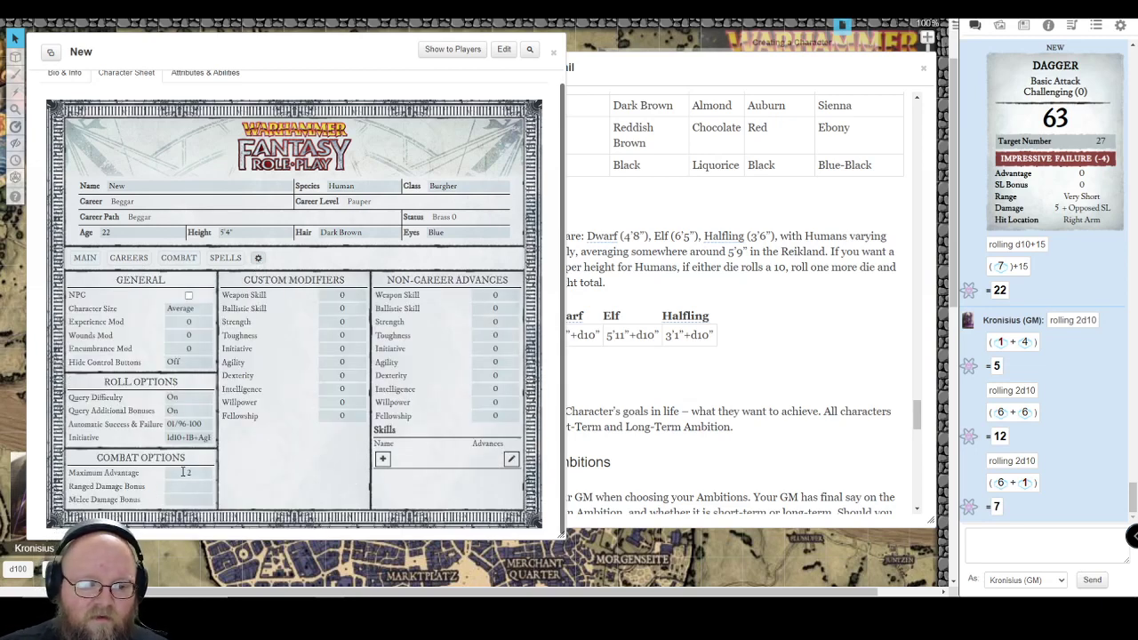
Raise the Advantage counter on the Combat page to 2 to test the maximum
left_click(179, 258)
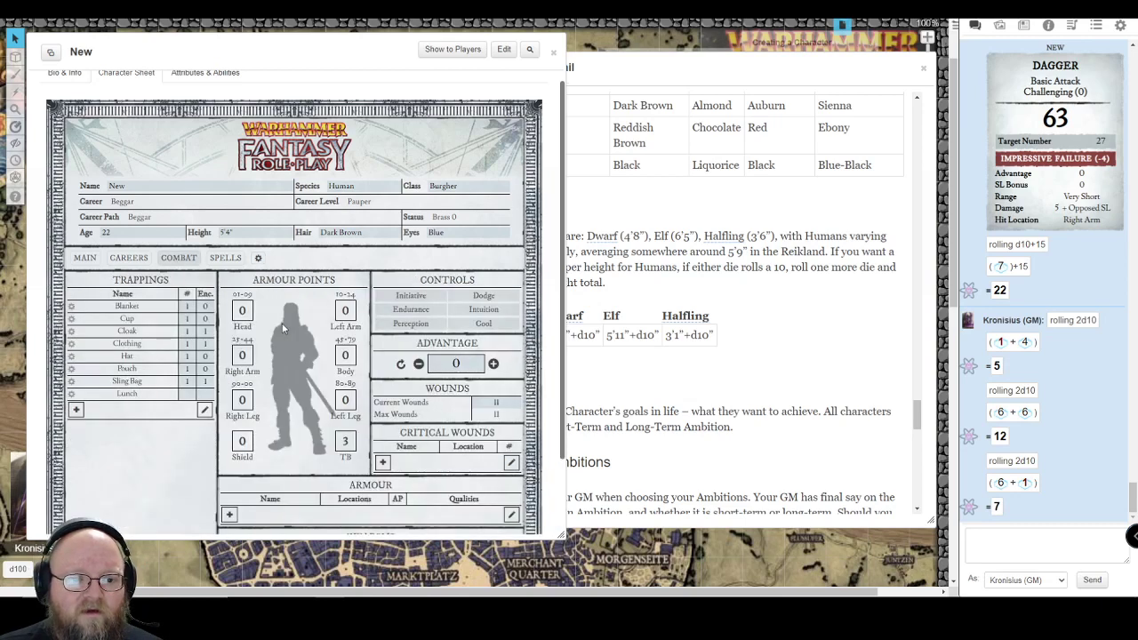
left_click(494, 364)
left_click(494, 364)
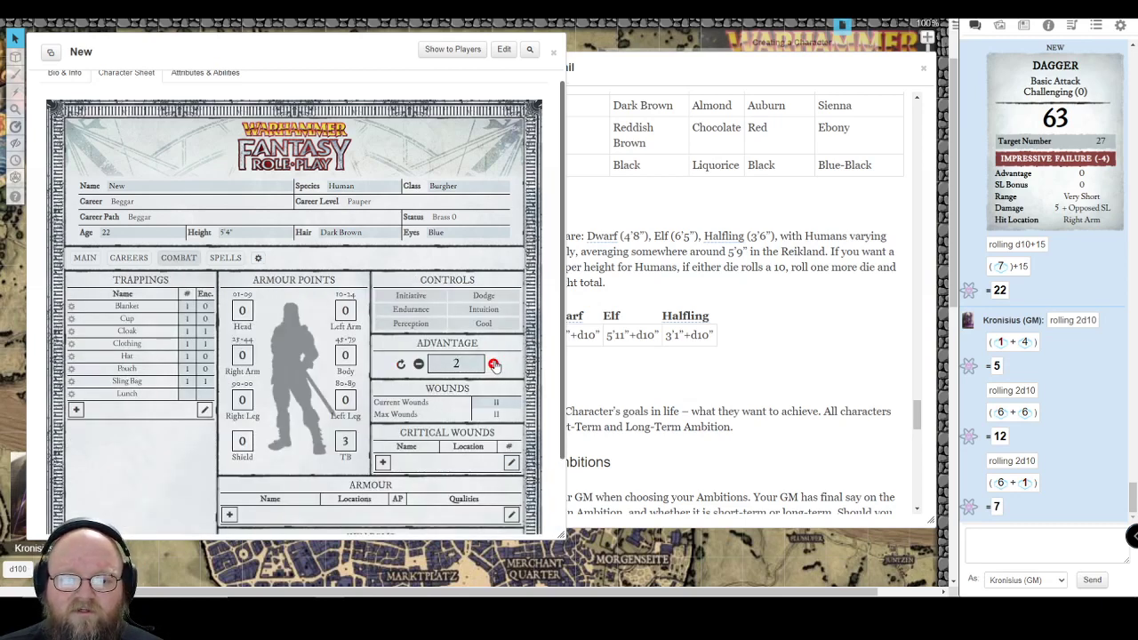
Lower the Advantage counter on the Combat page to 0
left_click(418, 364)
left_click(418, 364)
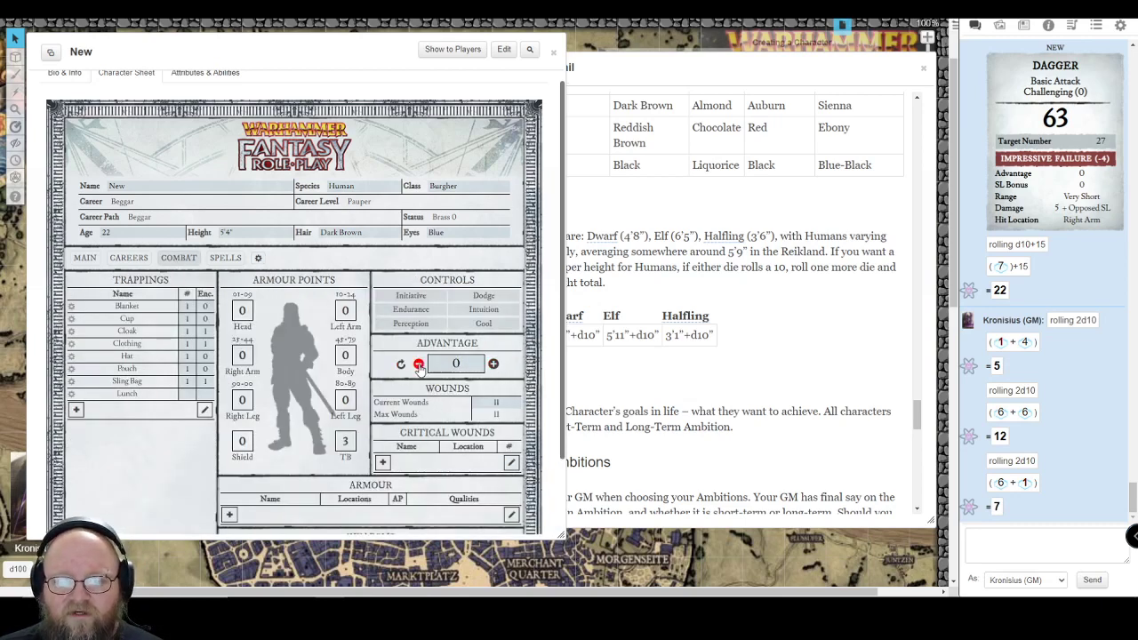
Replace the placeholder in the sheet's Name field with the character's first name
scroll(391, 363, "down", 2)
scroll(375, 360, "up", 3)
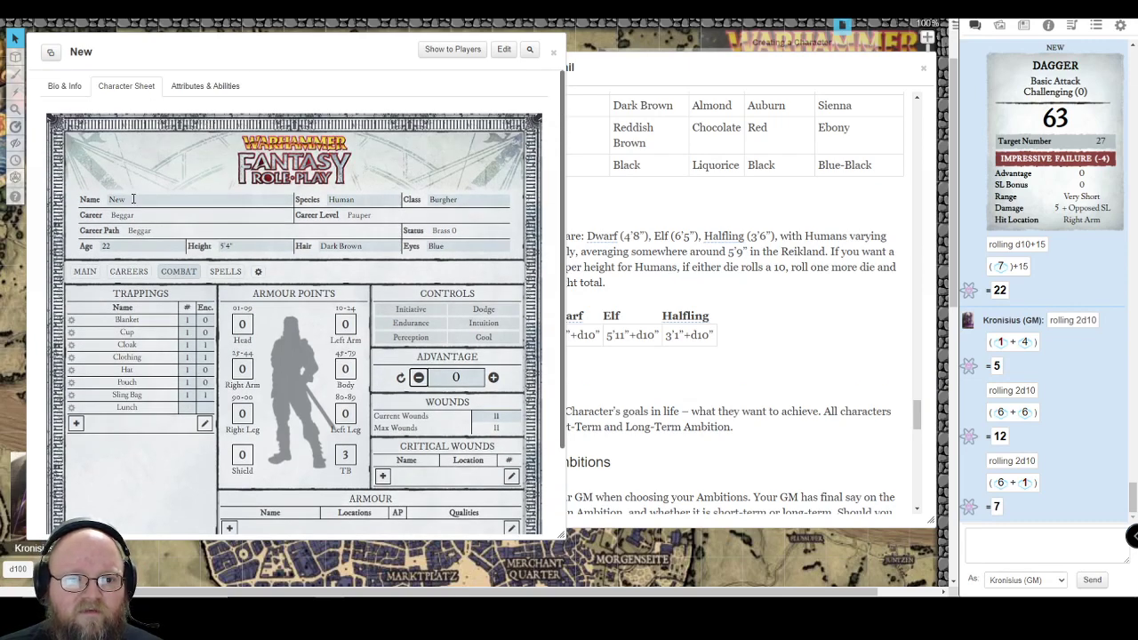
left_click_drag(133, 199, 106, 204)
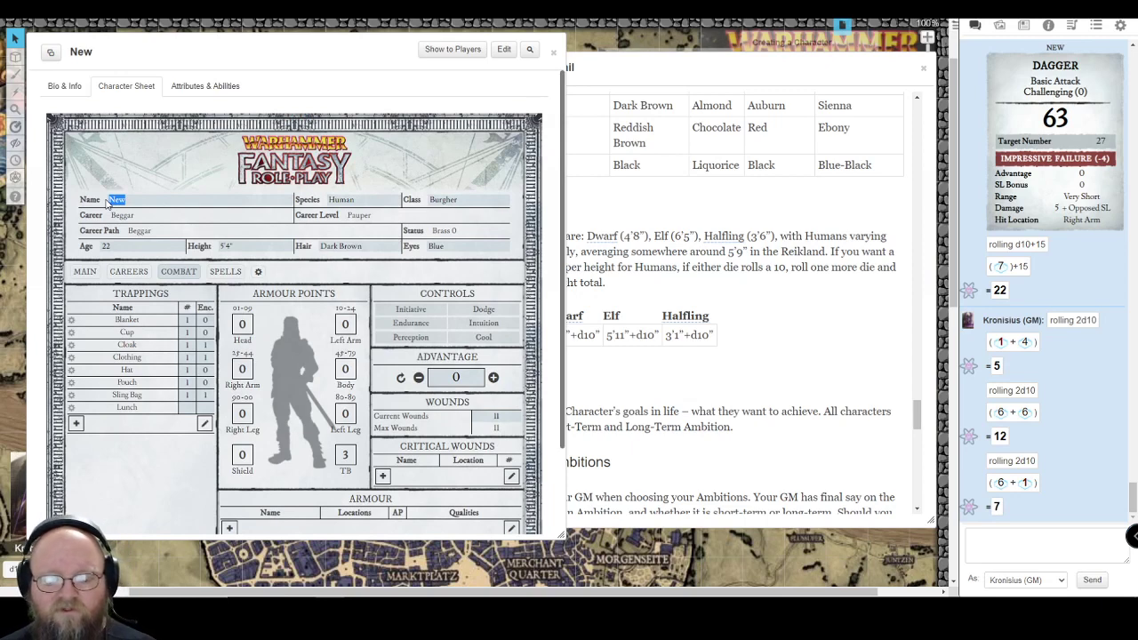
key("BackSpace")
type("Jim")
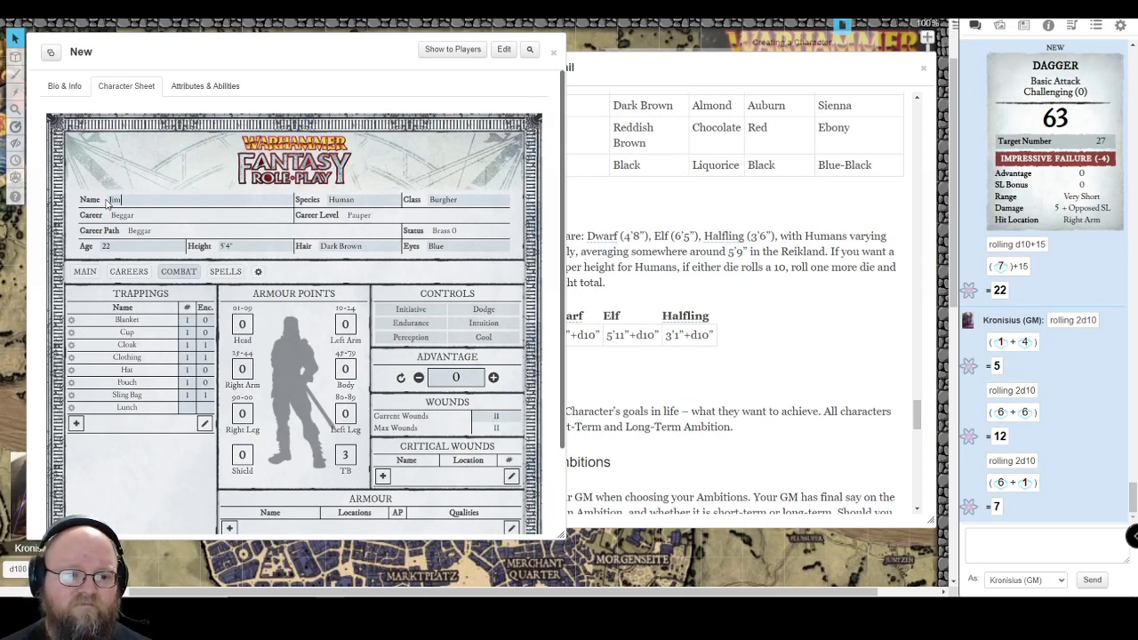
left_click(153, 182)
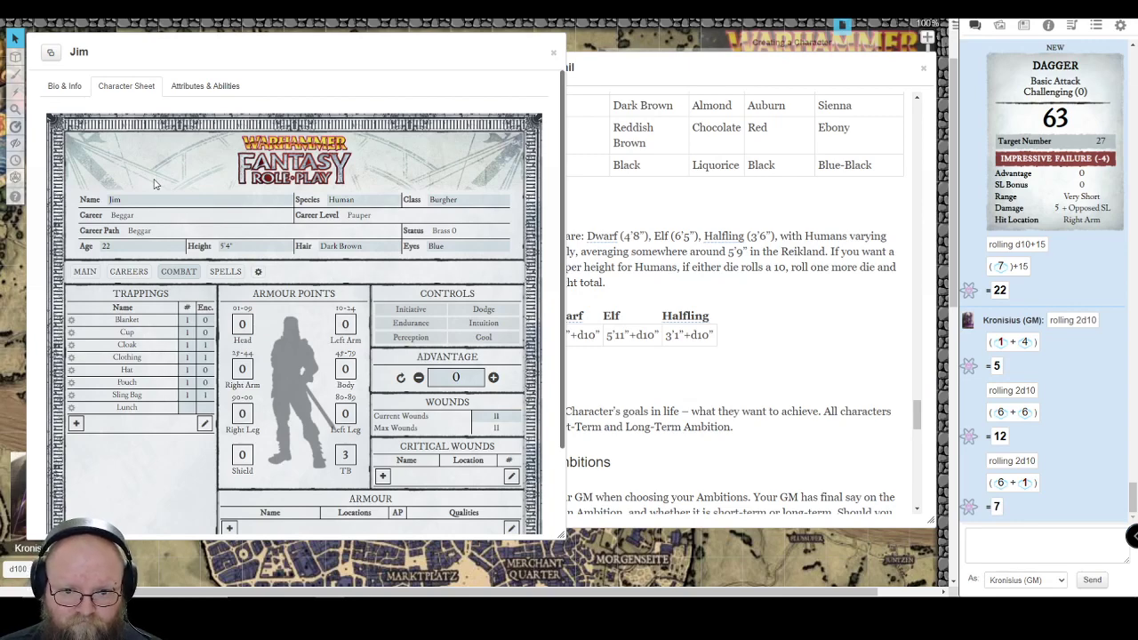
On the Careers page, enter 1 advance for the Resistance (Disease) talent in the Beggar career's Tier 1
scroll(285, 296, "down", 1)
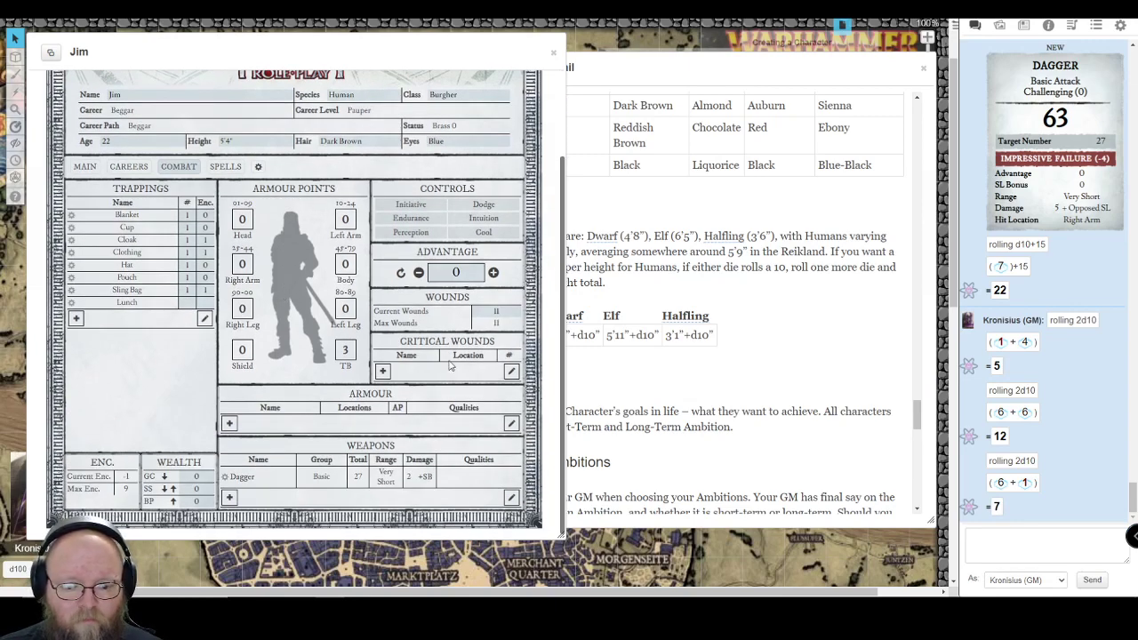
scroll(451, 365, "up", 1)
left_click(131, 274)
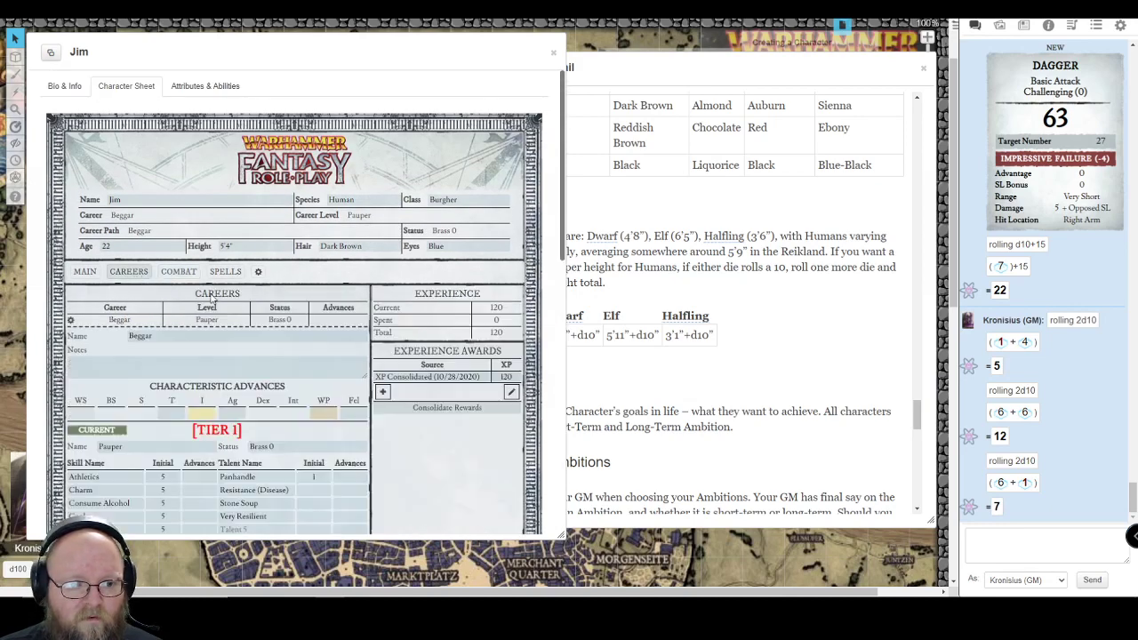
scroll(218, 316, "down", 2)
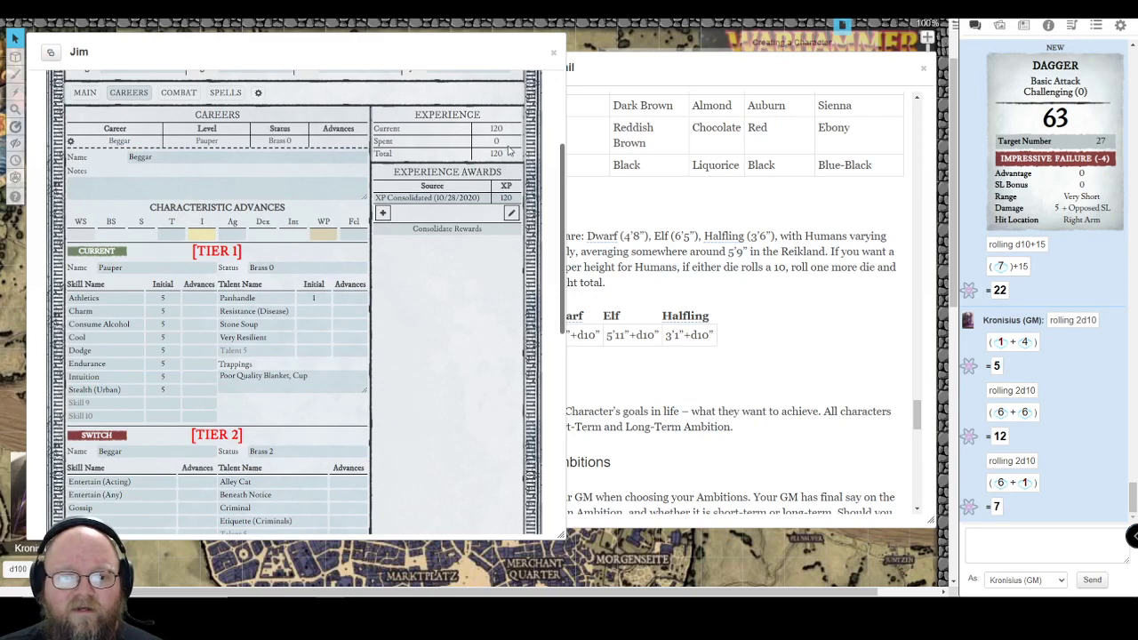
left_click(313, 301)
type("1")
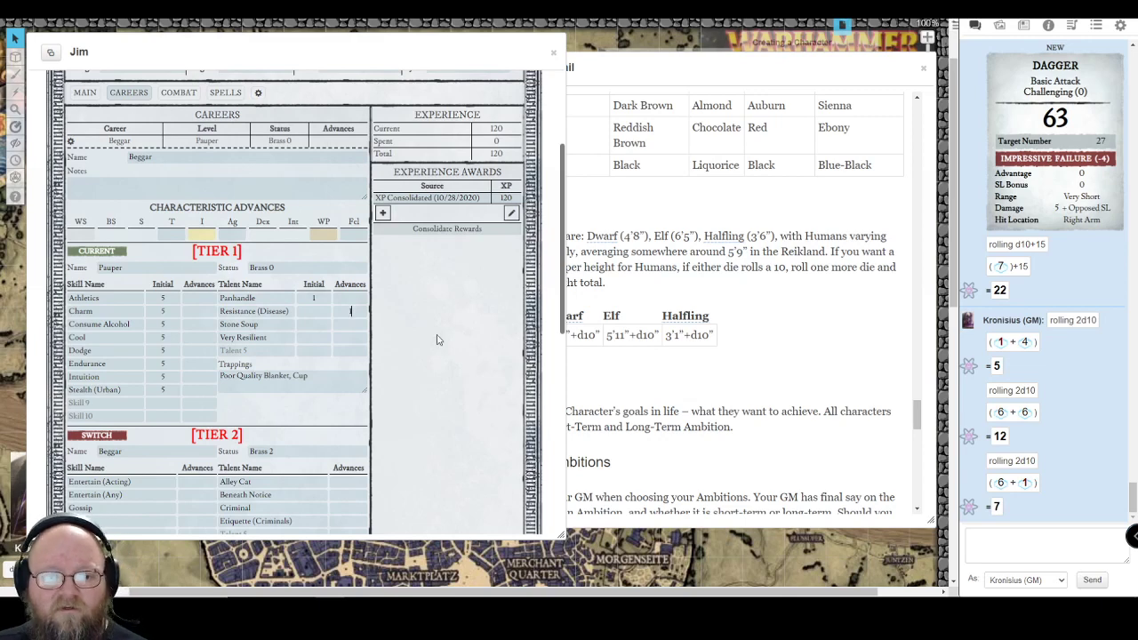
left_click(352, 311)
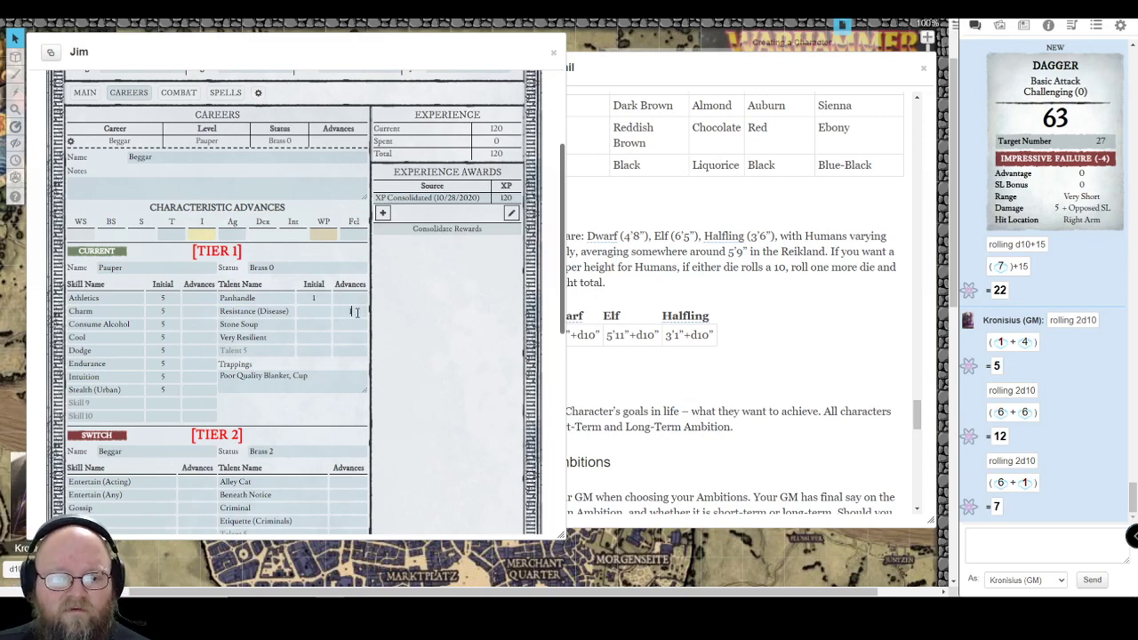
Compare the experience and talent list on the Main page with the advance entered on the Careers page
left_click(84, 98)
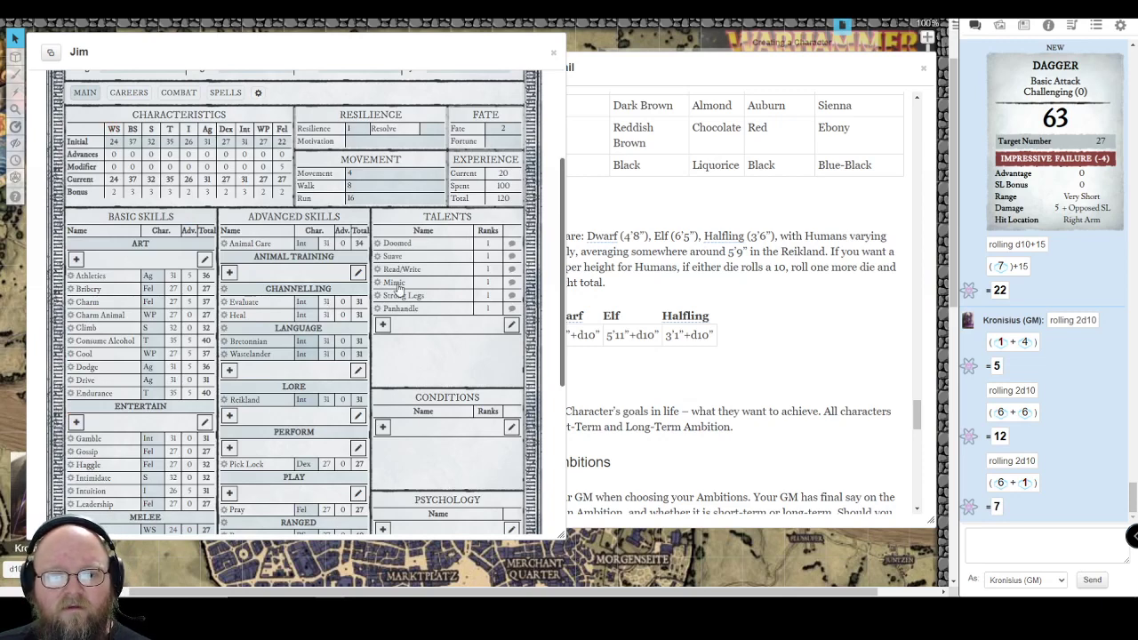
left_click(129, 93)
left_click(352, 311)
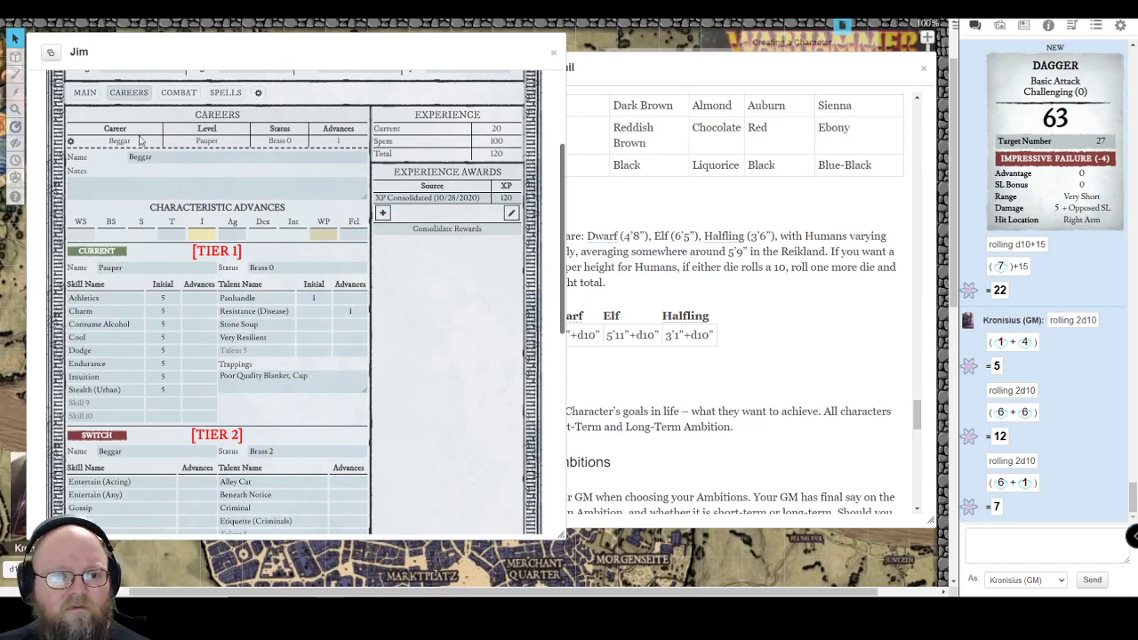
left_click(87, 96)
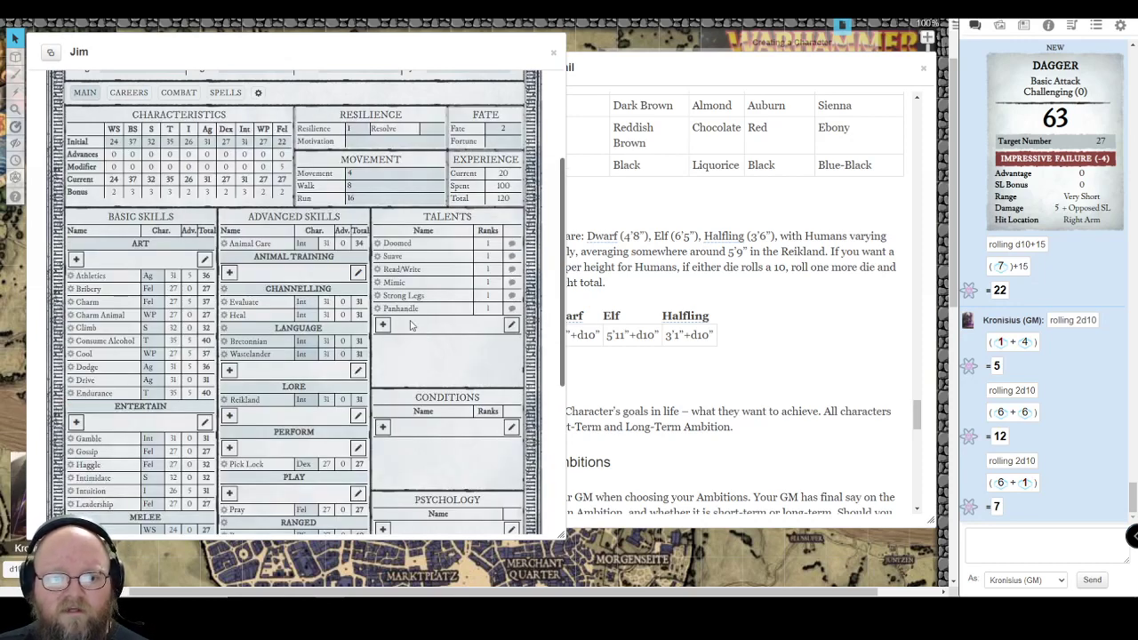
scroll(410, 325, "down", 3)
scroll(266, 349, "up", 5)
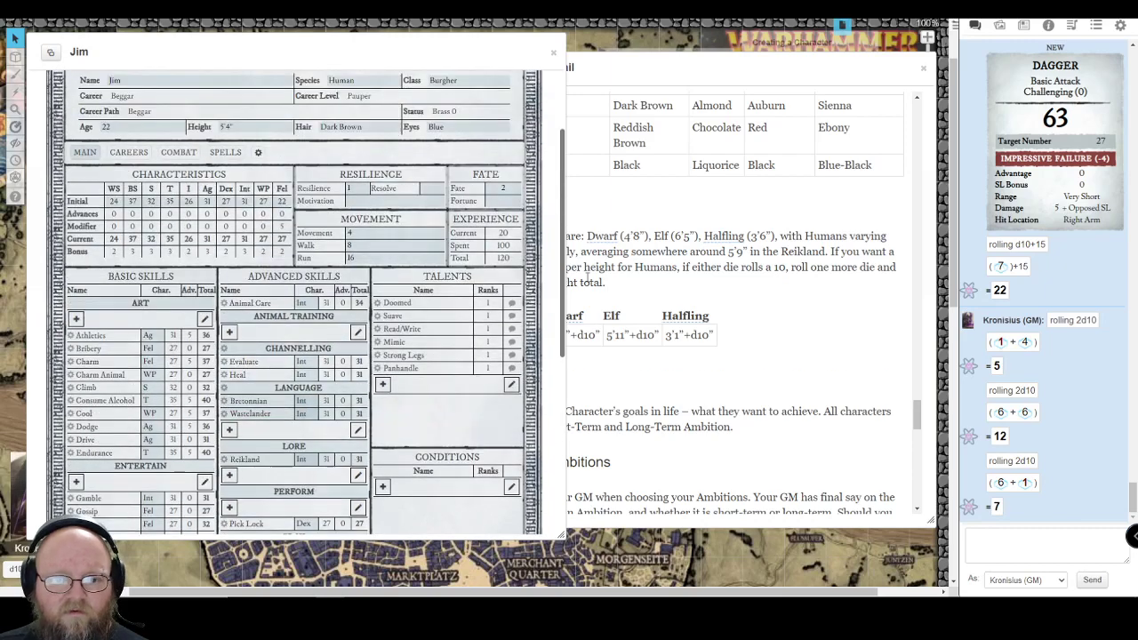
Search the compendium for "resi" and add the Resistance (Threat) talent to the character sheet
left_click(1048, 25)
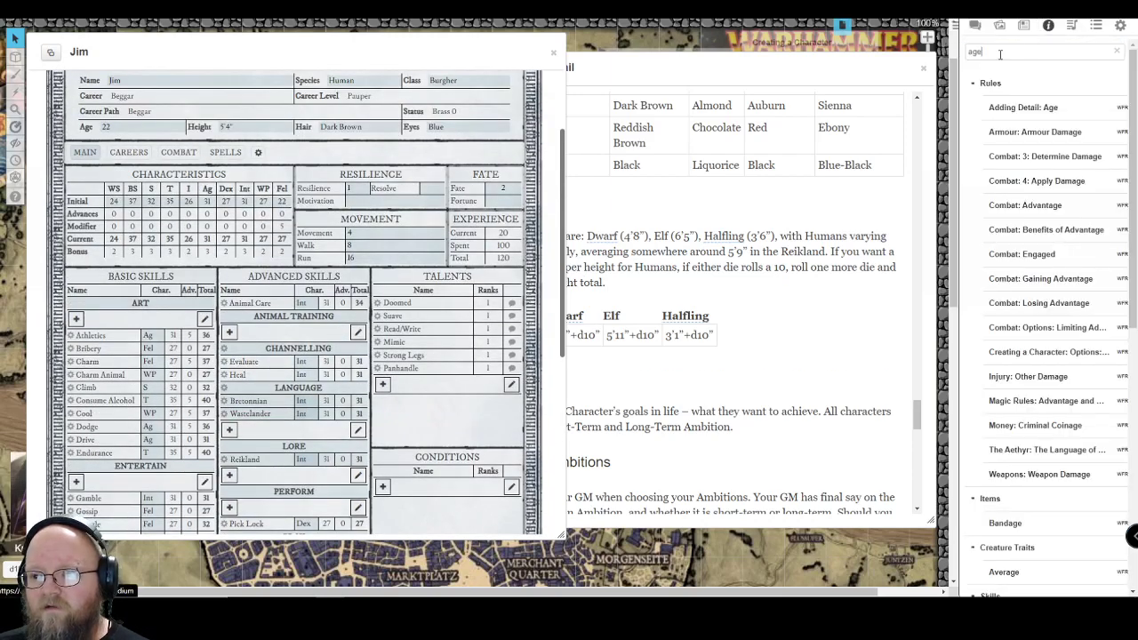
double_click(999, 55)
type("resi")
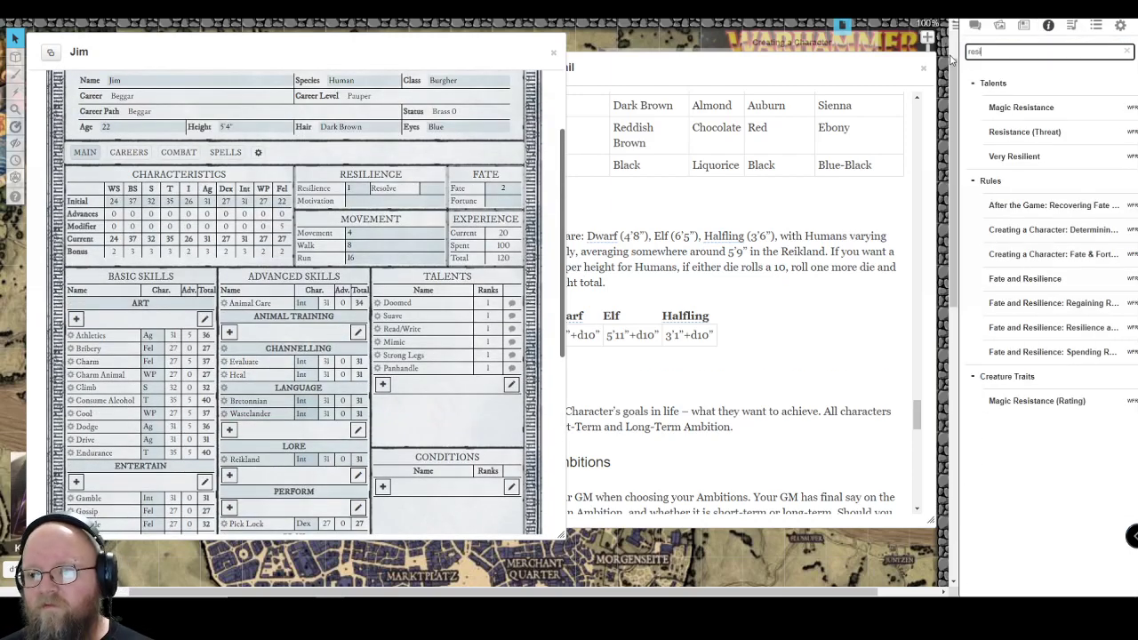
left_click_drag(1025, 135, 469, 404)
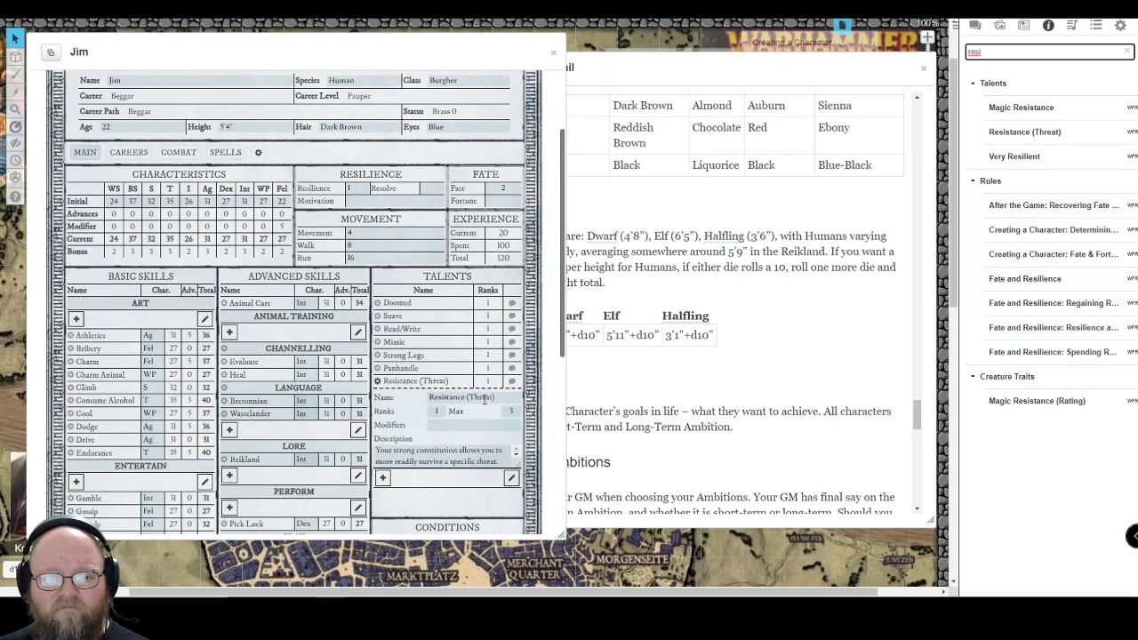
Rename the newly added Resistance talent as Resistance (Disease)
scroll(448, 430, "down", 1)
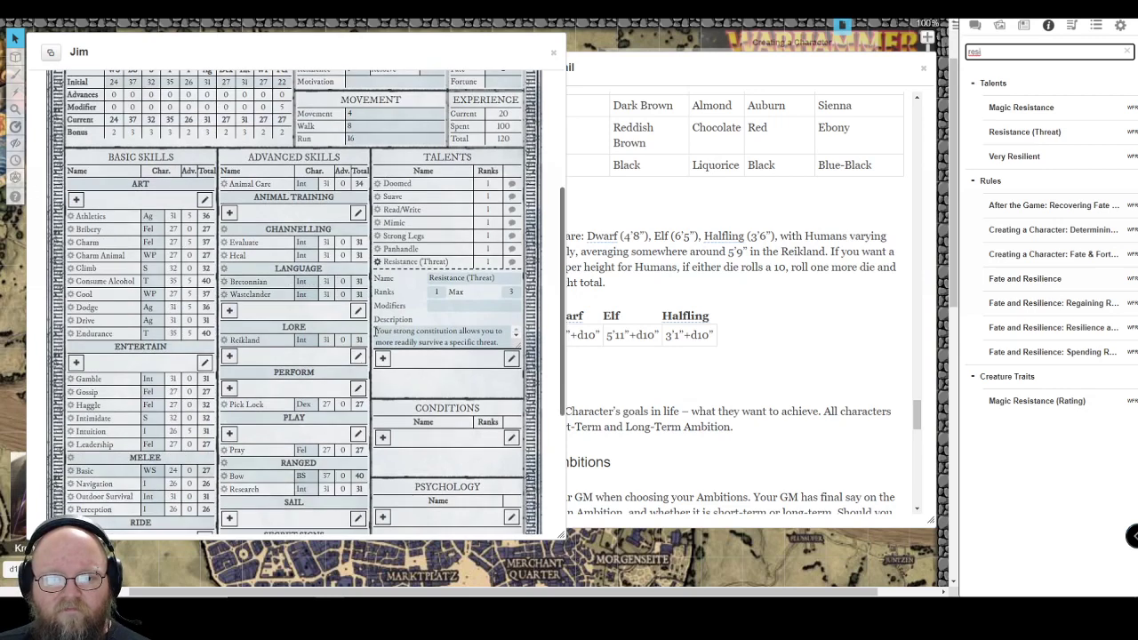
left_click_drag(495, 279, 471, 281)
type("Disease)")
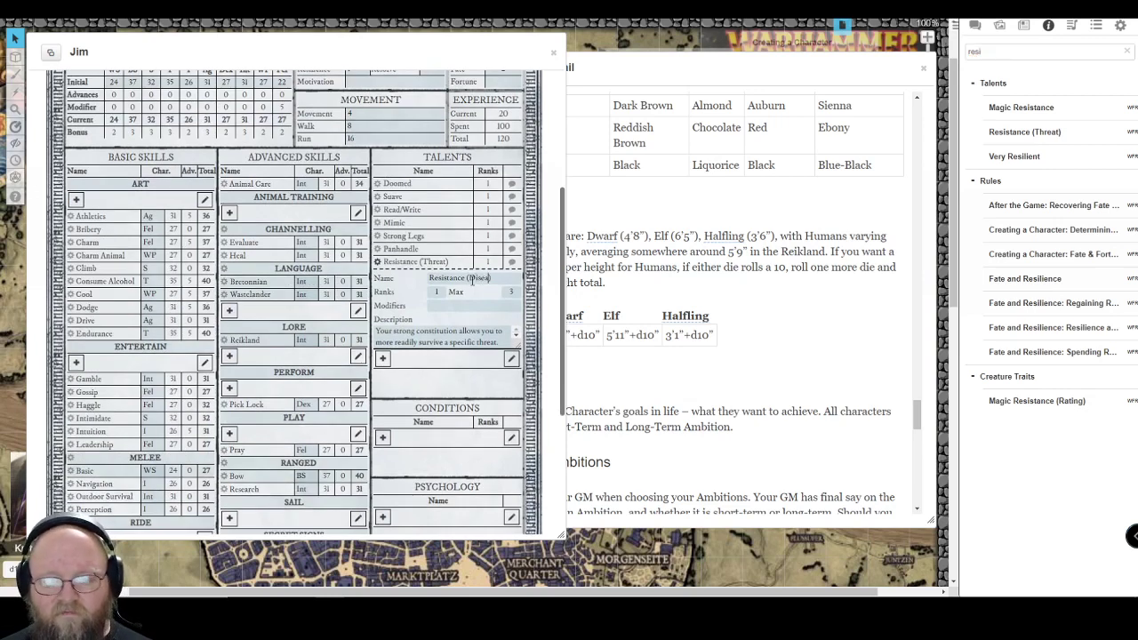
left_click(448, 321)
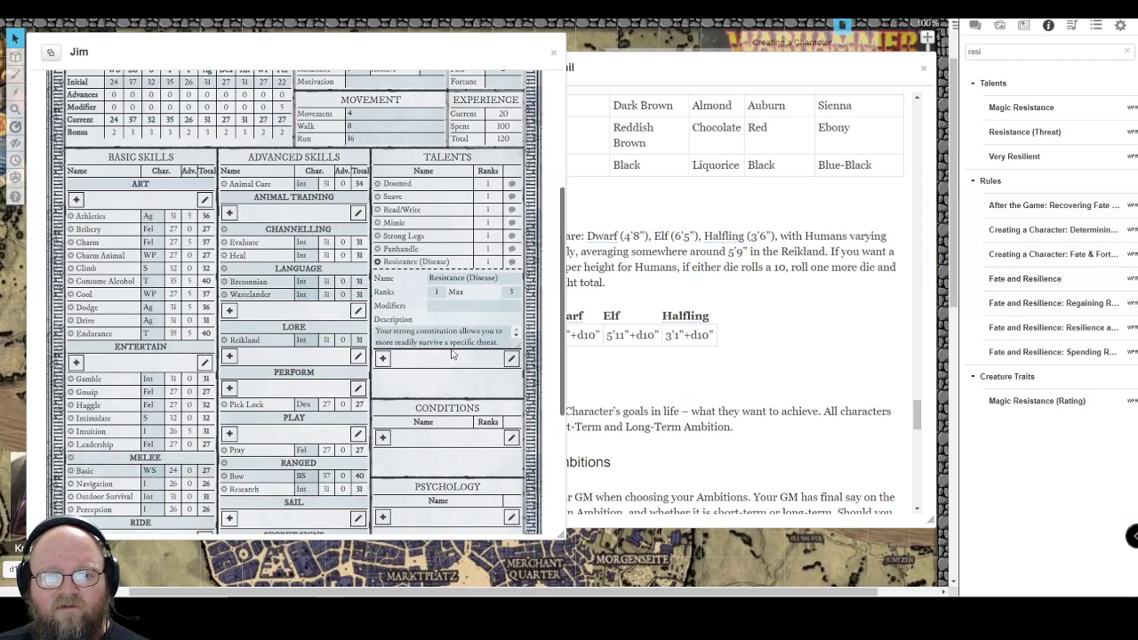
Read through the Resistance (Disease) talent's description, close its details and look over the Main page
scroll(517, 341, "down", 2)
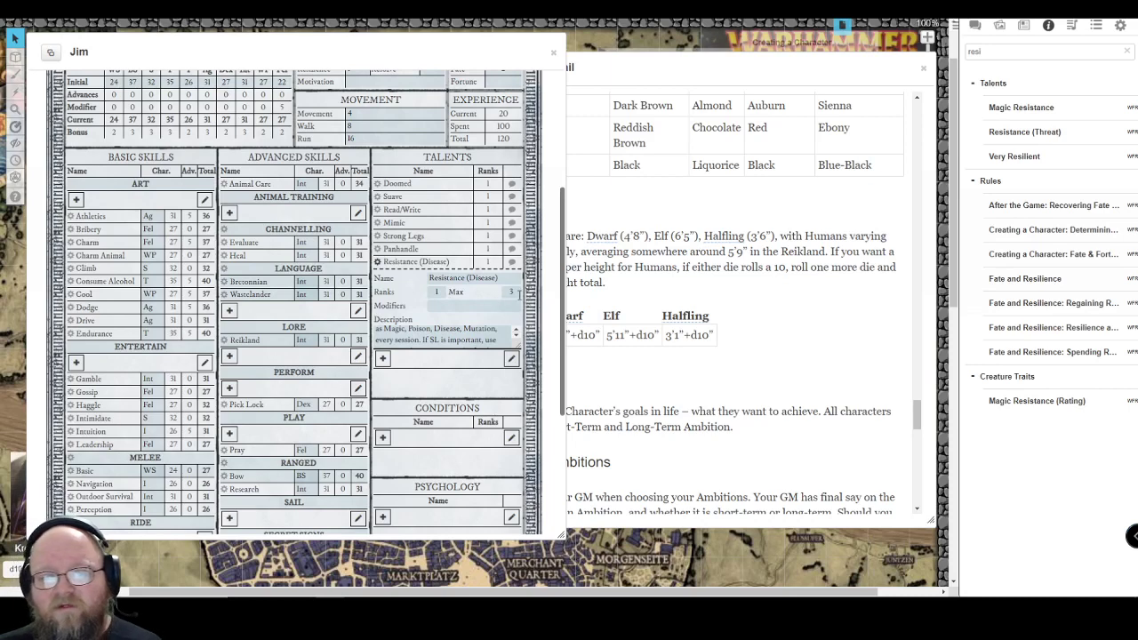
scroll(517, 333, "up", 2)
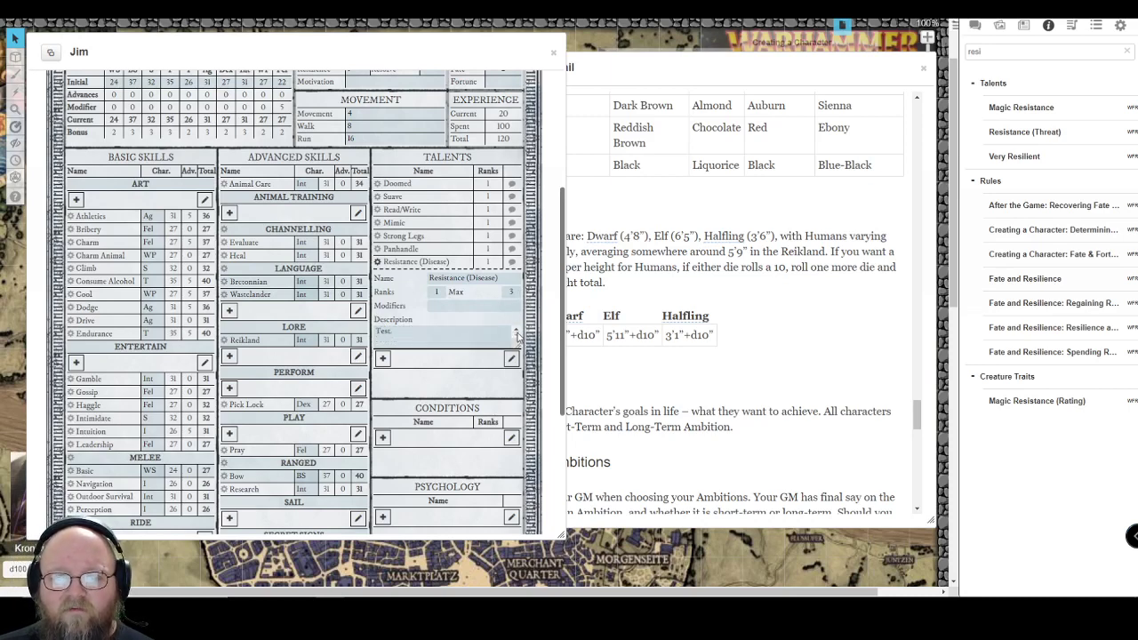
left_click(516, 331)
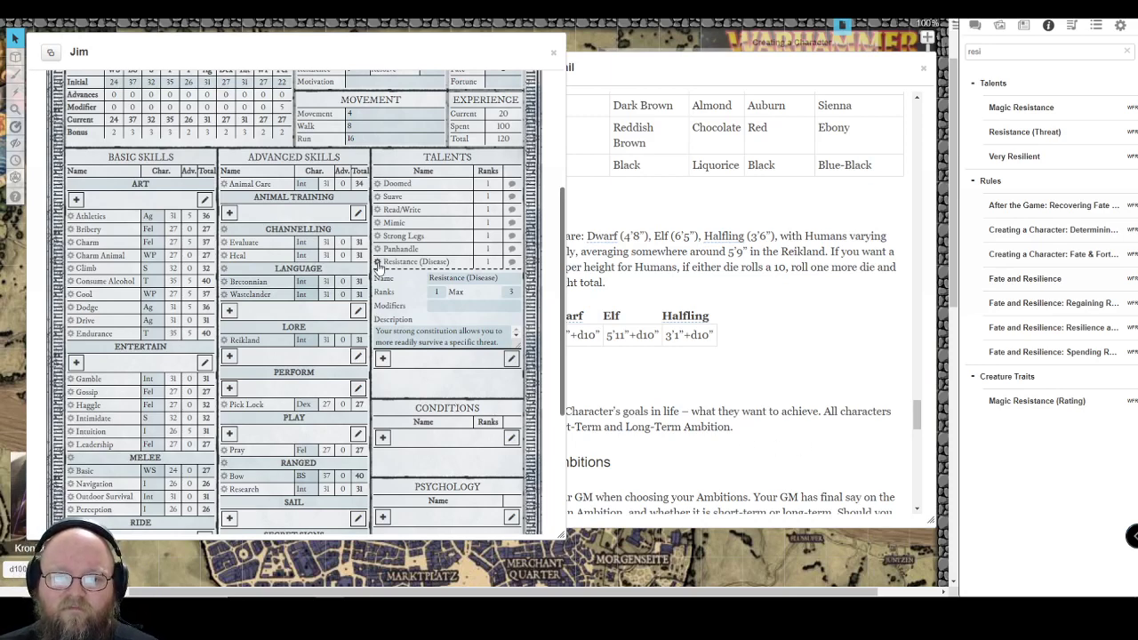
left_click(376, 263)
scroll(223, 307, "down", 5)
scroll(223, 306, "up", 10)
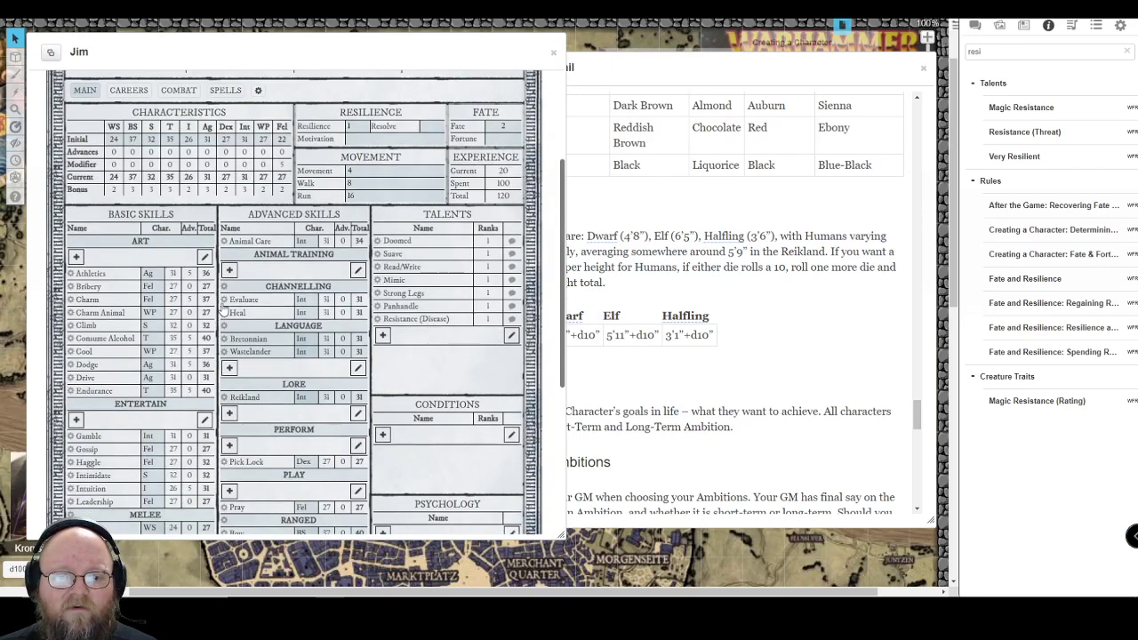